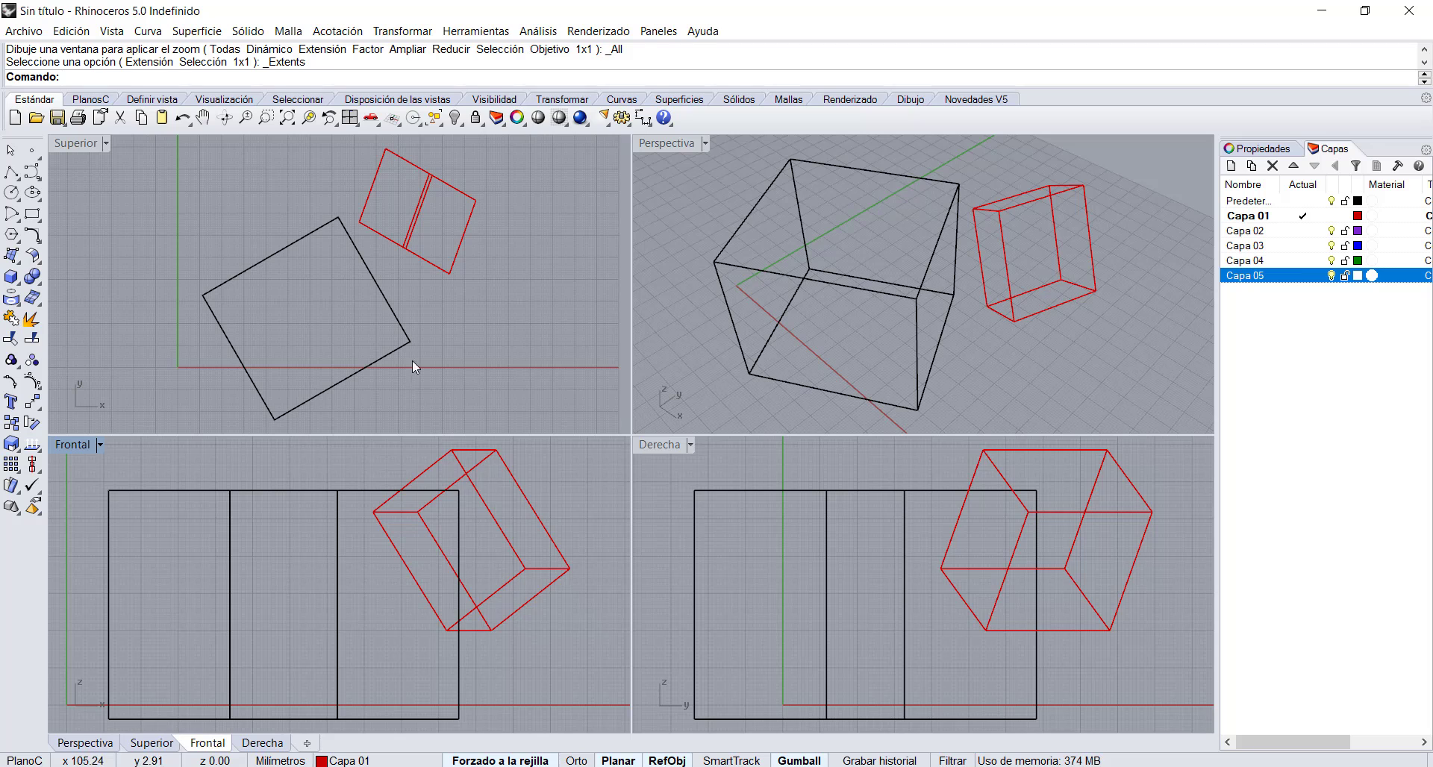
Step: Examine the two boxes by panning the Superior view and orbiting and panning the Perspectiva view
{"action": "left_click", "coordinate": [433, 344]}
{"action": "mouse_move", "coordinate": [469, 322]}
{"action": "right_mouse_down"}
{"action": "mouse_move", "coordinate": [387, 316]}
{"action": "mouse_move", "coordinate": [480, 323]}
{"action": "mouse_move", "coordinate": [451, 323]}
{"action": "right_mouse_up"}
{"action": "left_click", "coordinate": [1040, 346]}
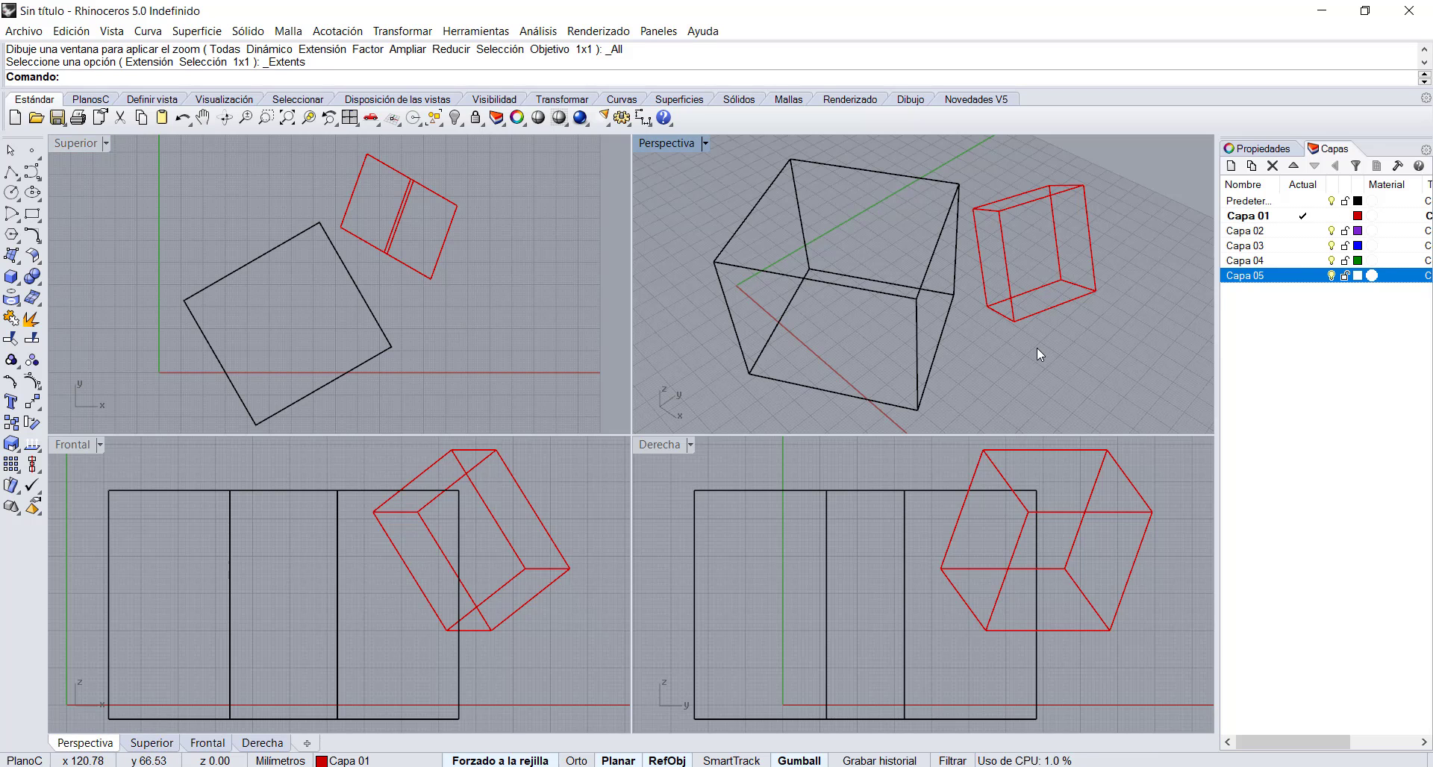
{"action": "mouse_move", "coordinate": [1010, 346]}
{"action": "right_mouse_down"}
{"action": "mouse_move", "coordinate": [978, 348]}
{"action": "mouse_move", "coordinate": [1000, 345]}
{"action": "mouse_move", "coordinate": [984, 335]}
{"action": "mouse_move", "coordinate": [984, 352]}
{"action": "right_mouse_up"}
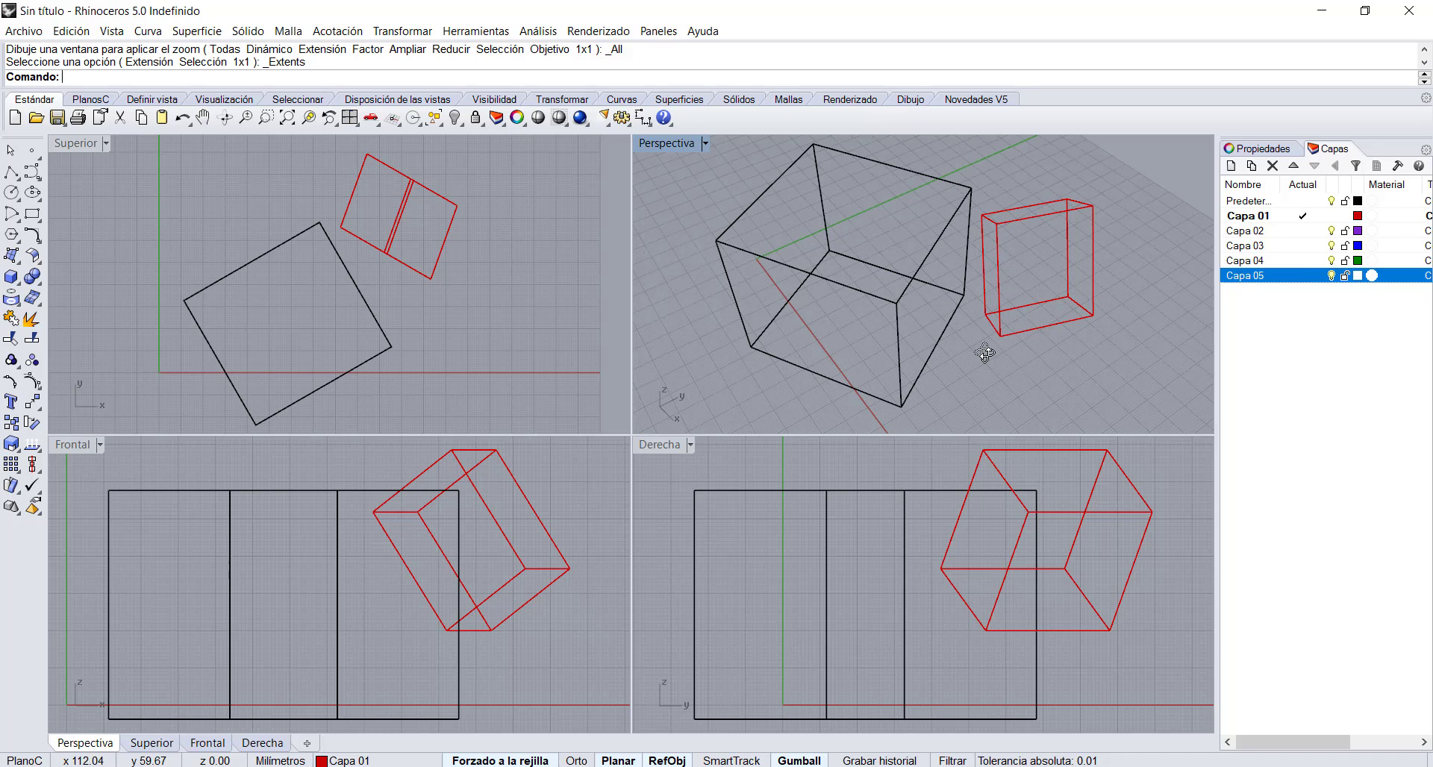
{"action": "left_click", "coordinate": [506, 319]}
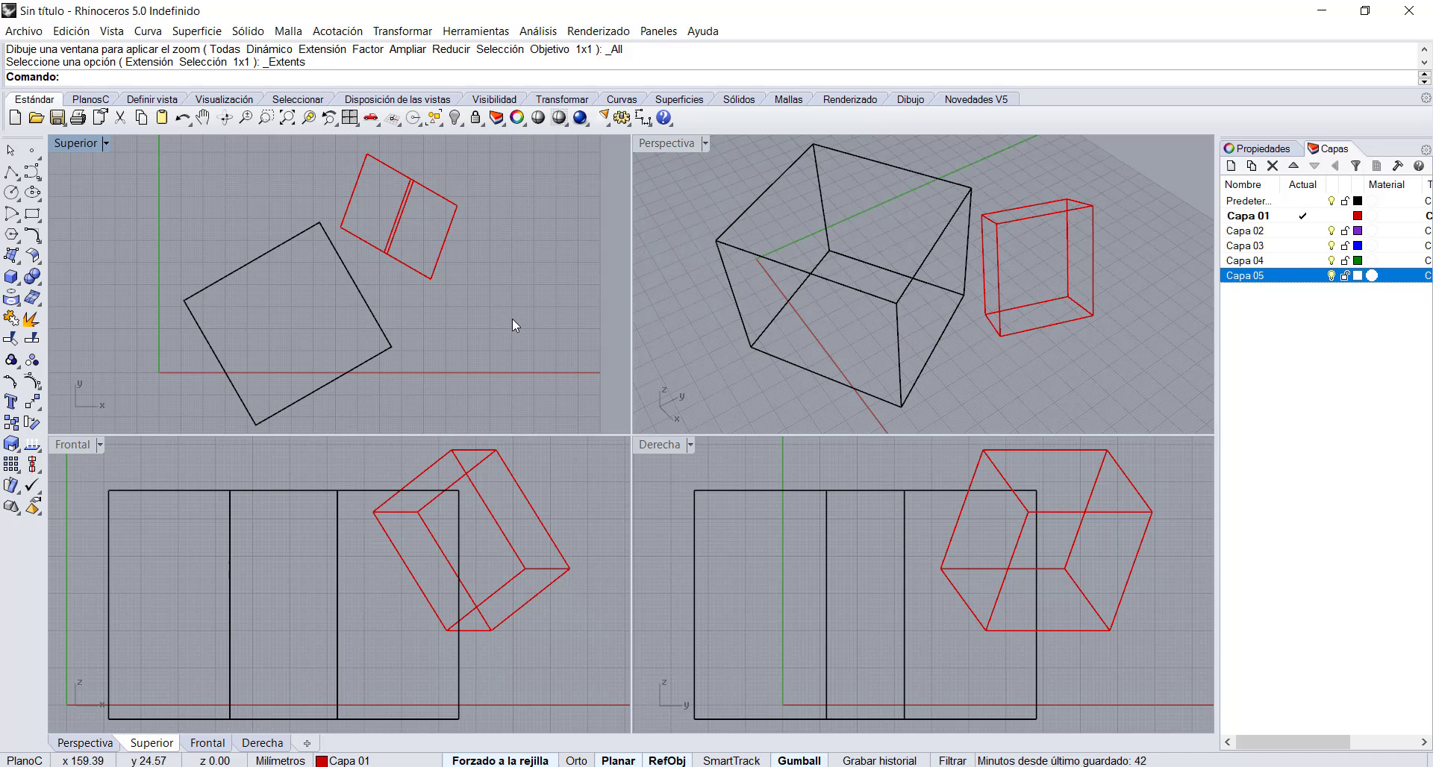
{"action": "mouse_move", "coordinate": [512, 319]}
{"action": "right_mouse_down"}
{"action": "mouse_move", "coordinate": [486, 319]}
{"action": "mouse_move", "coordinate": [538, 319]}
{"action": "right_mouse_up"}
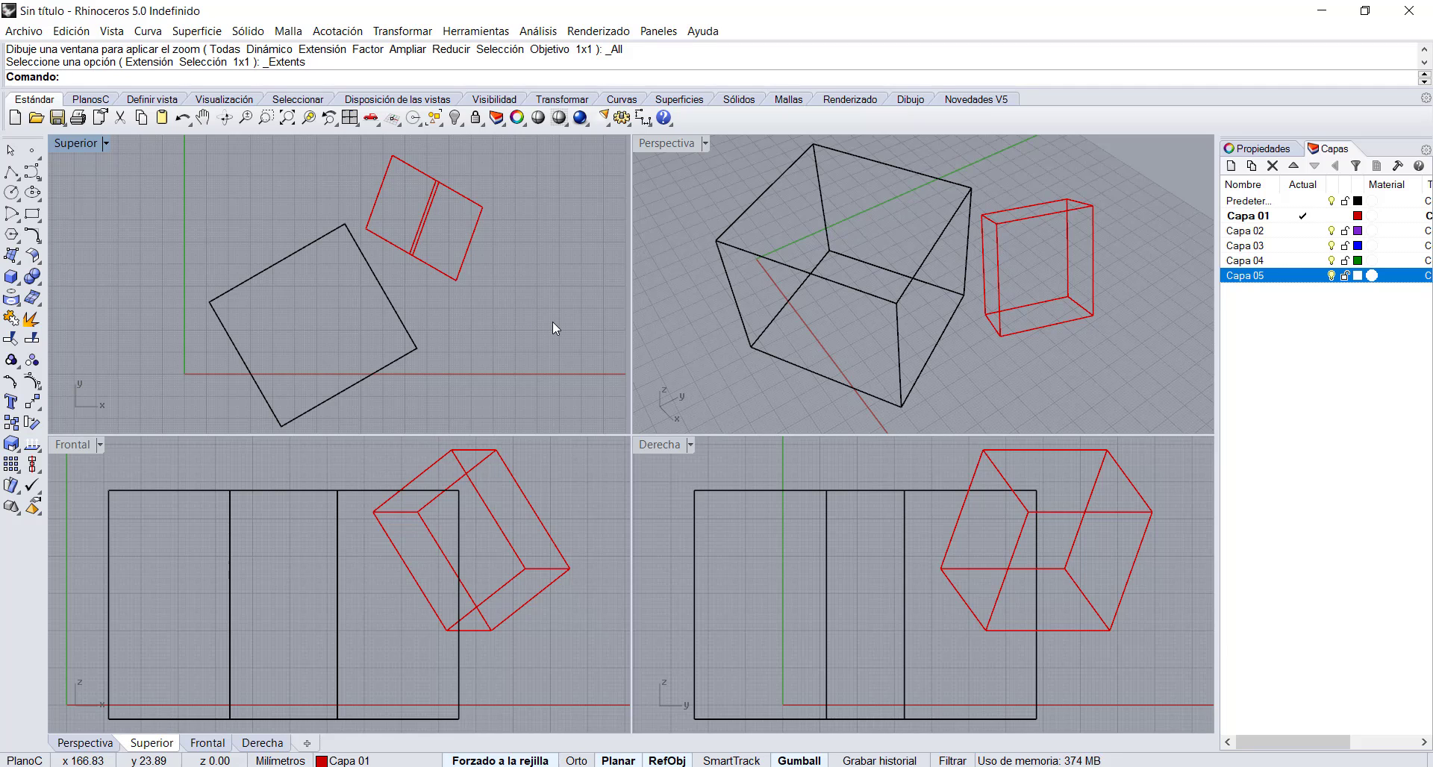
{"action": "left_click", "coordinate": [1016, 360]}
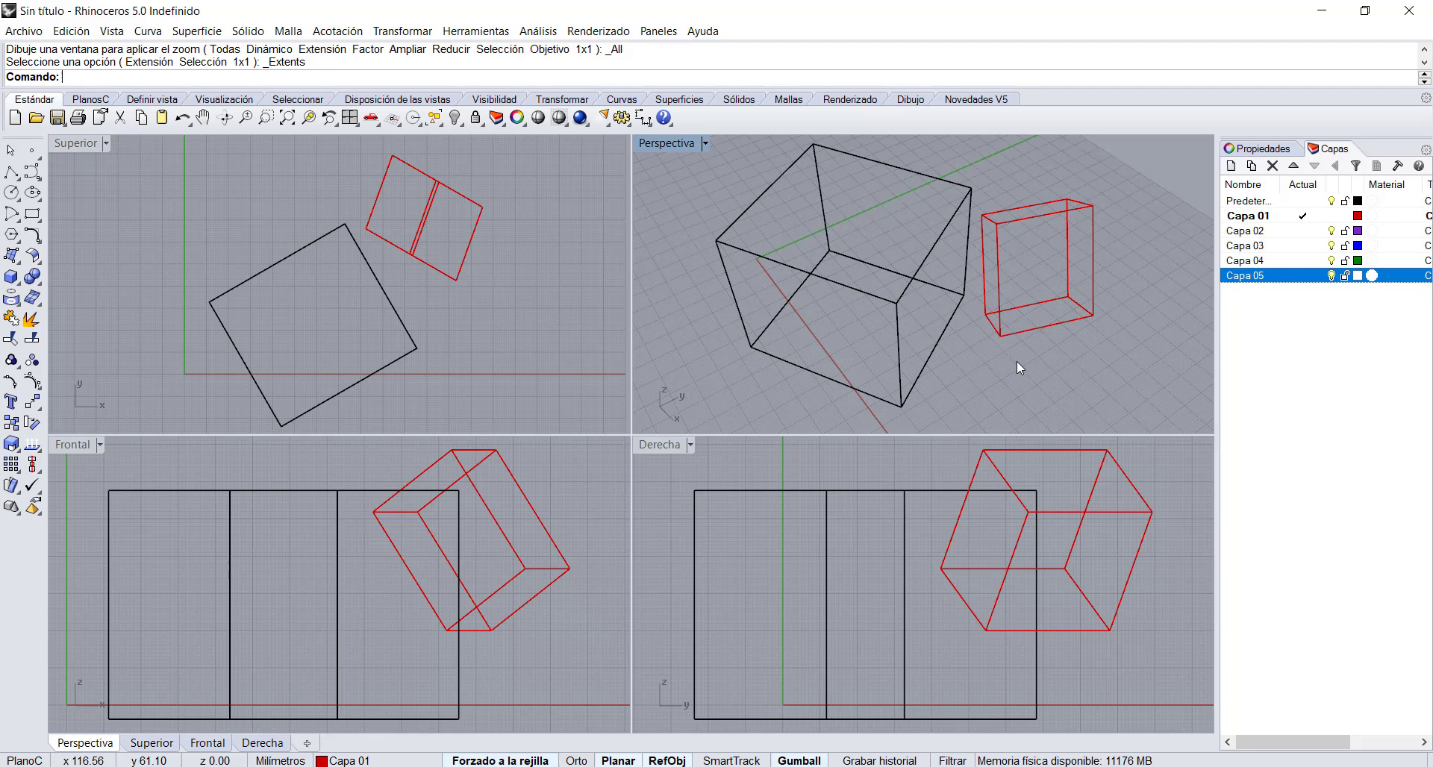
{"action": "right_click_drag", "start_coordinate": [1016, 361], "coordinate": [1006, 365], "text": "shift"}
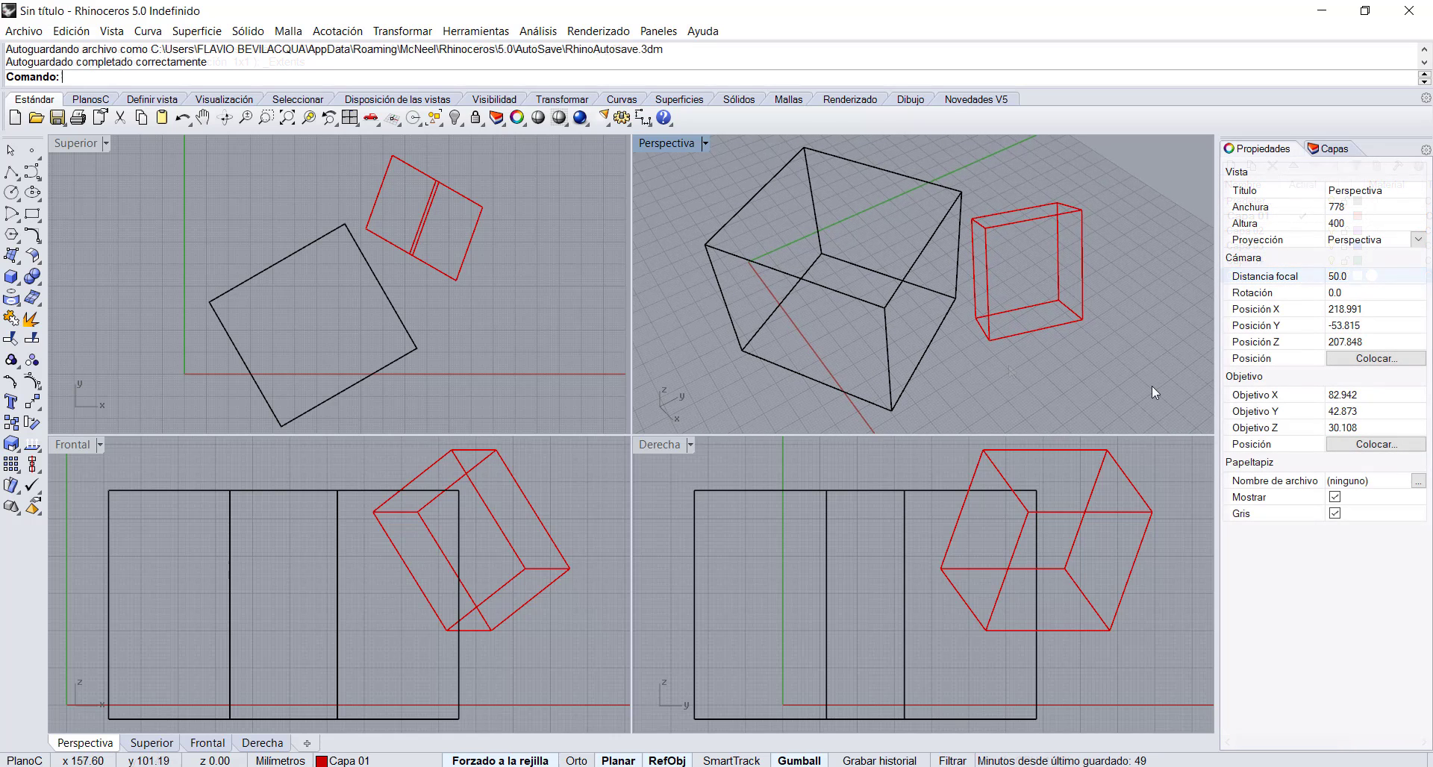
Step: Add the Ayuda panel beside Propiedades and Capas, and remove it again
{"action": "left_click", "coordinate": [1425, 151]}
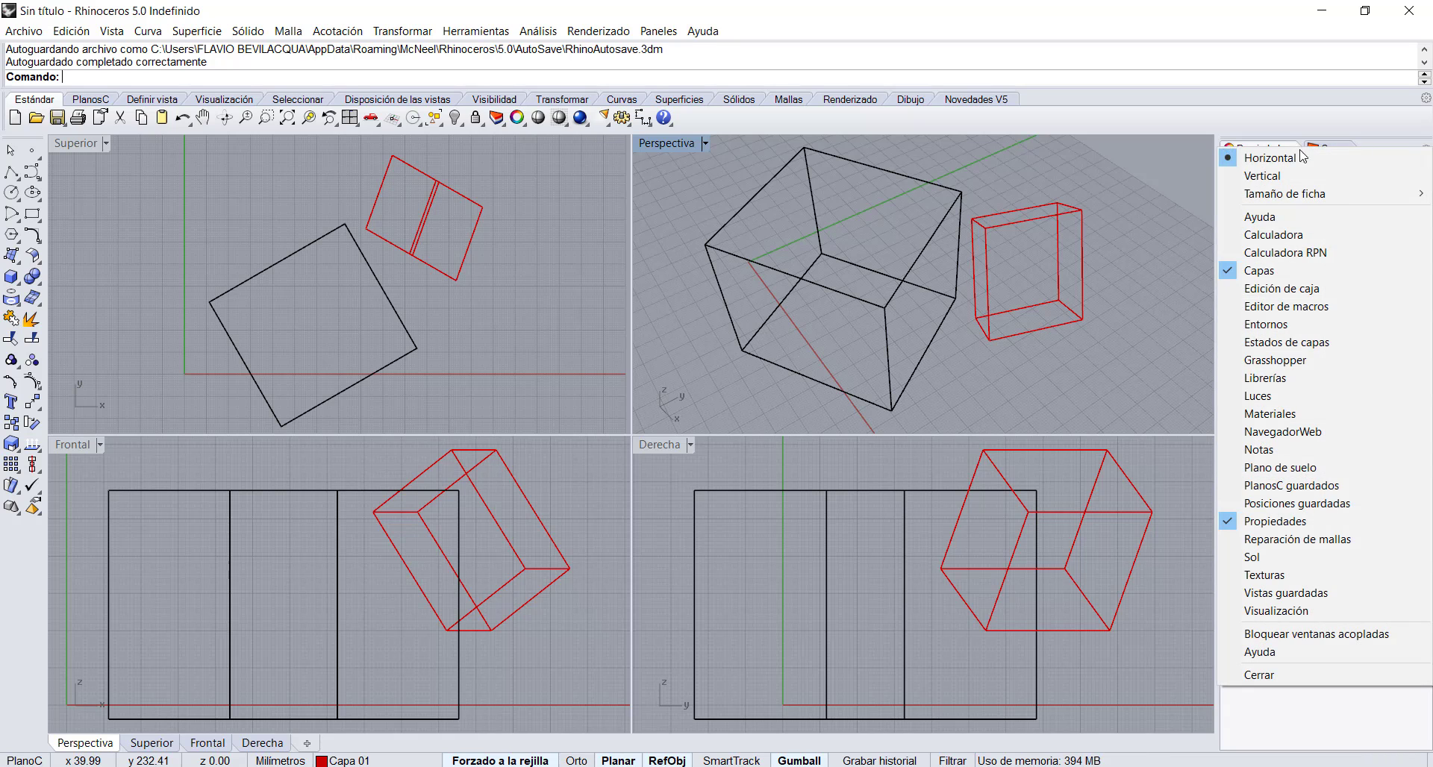
{"action": "left_click", "coordinate": [1259, 216]}
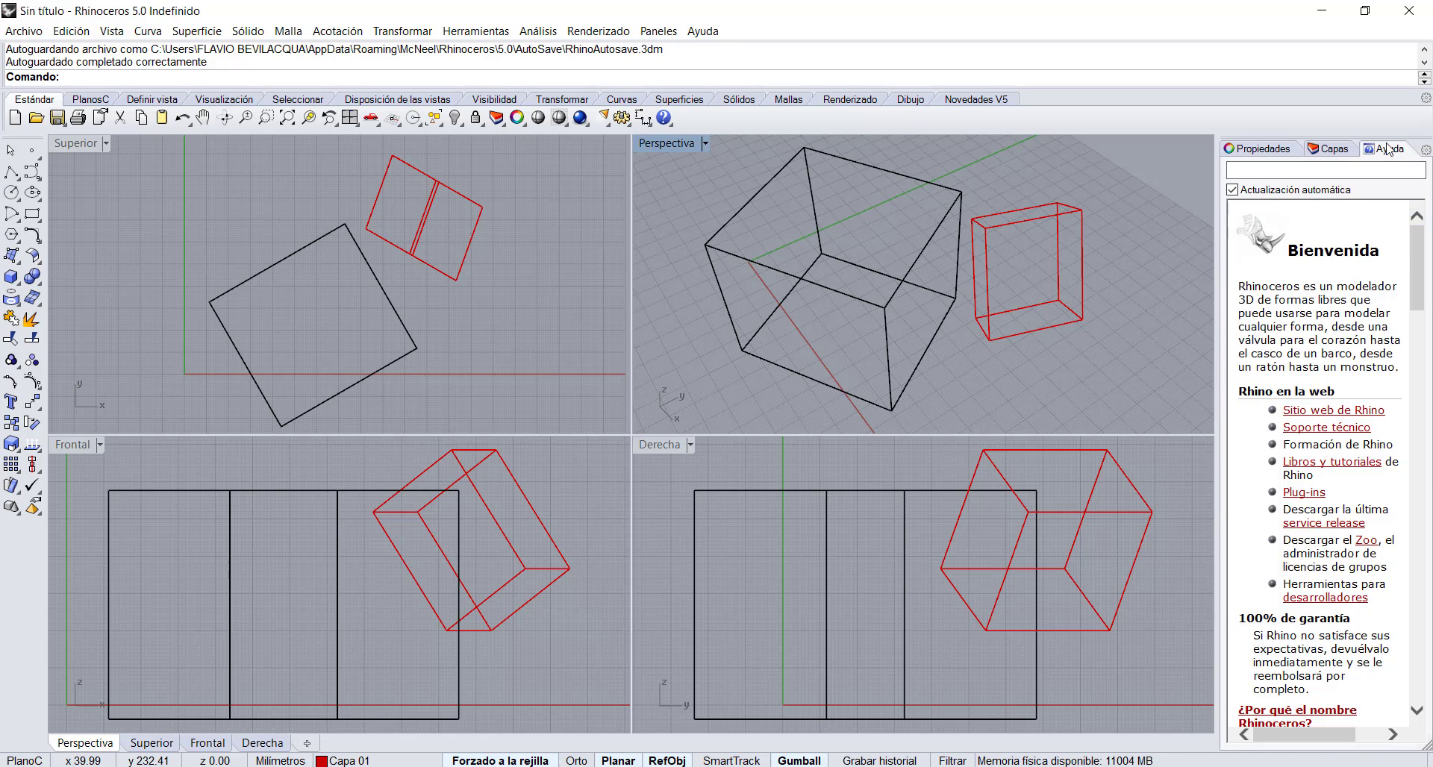
{"action": "left_click", "coordinate": [1426, 150]}
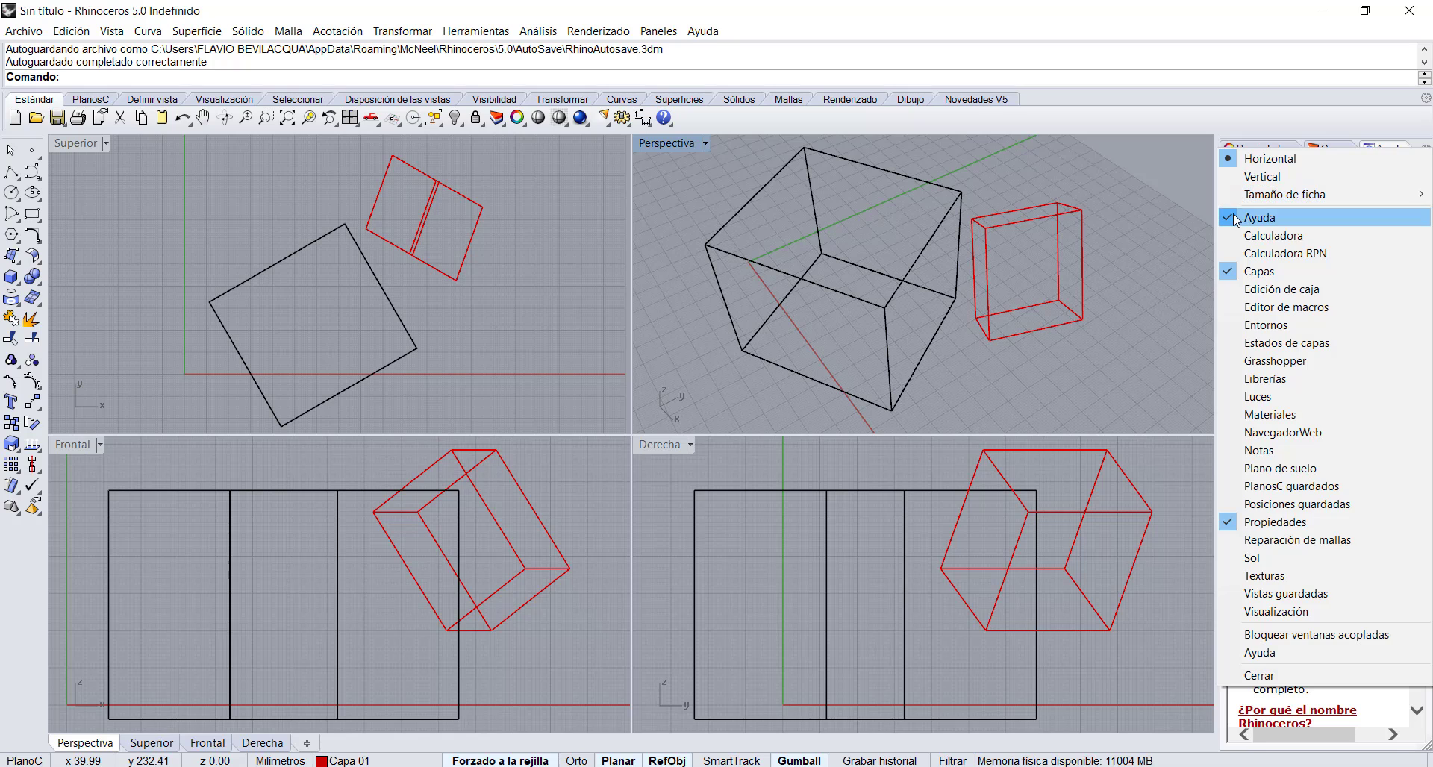
{"action": "left_click", "coordinate": [1235, 219]}
Step: Hide the Capas and Propiedades panels
{"action": "left_click", "coordinate": [658, 33]}
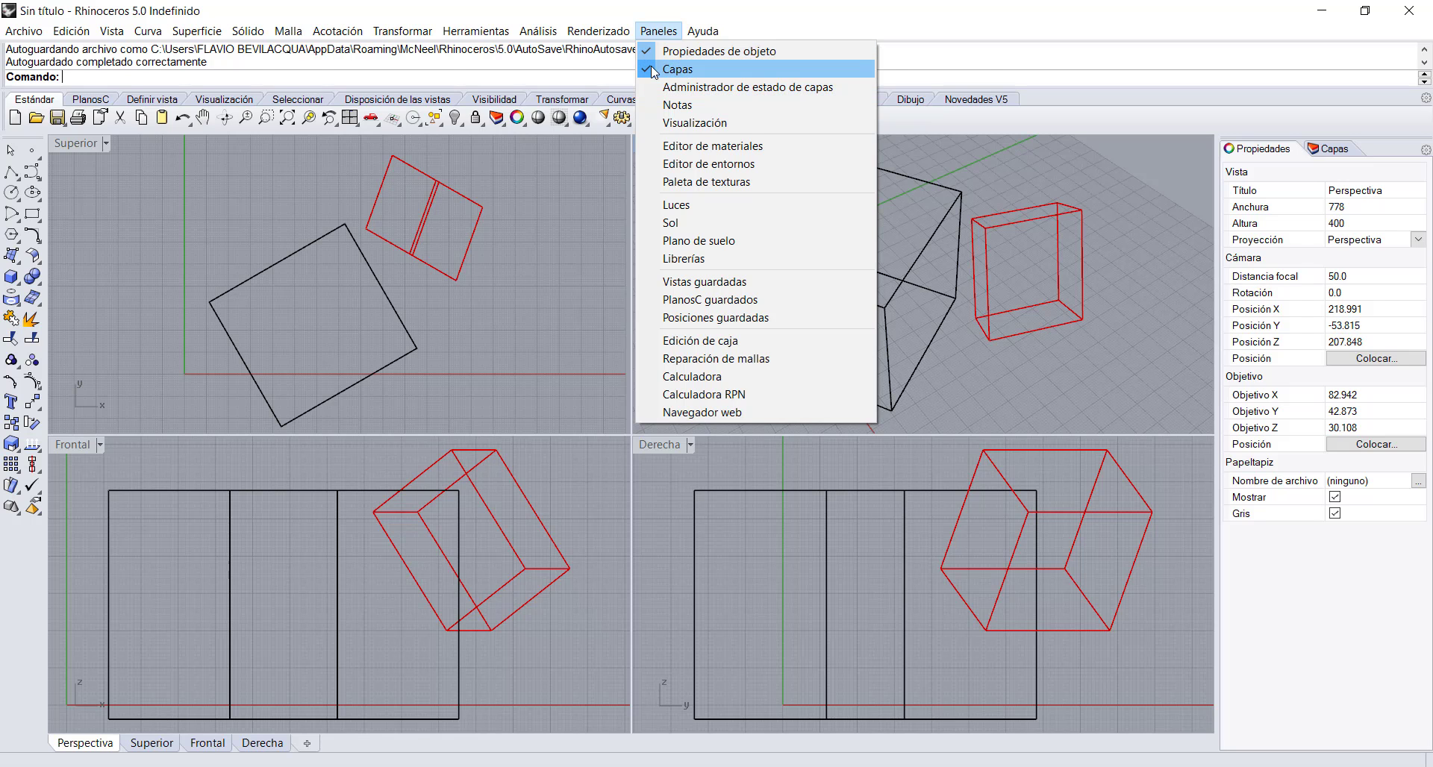
{"action": "left_click", "coordinate": [654, 68]}
{"action": "left_click", "coordinate": [658, 31]}
{"action": "left_click", "coordinate": [712, 51]}
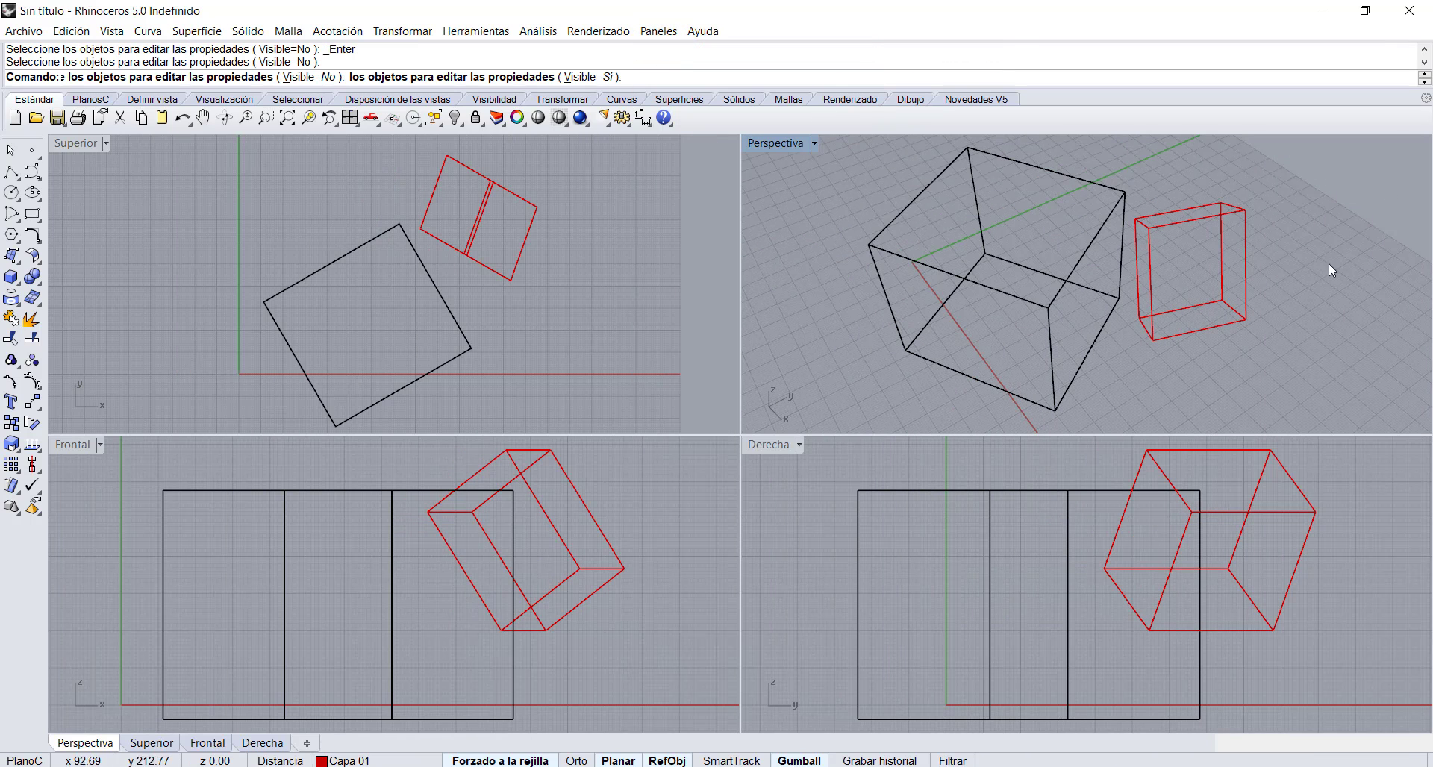
Step: Show the Propiedades panel and add the Ayuda and Capas panels to the same group
{"action": "left_click", "coordinate": [658, 31]}
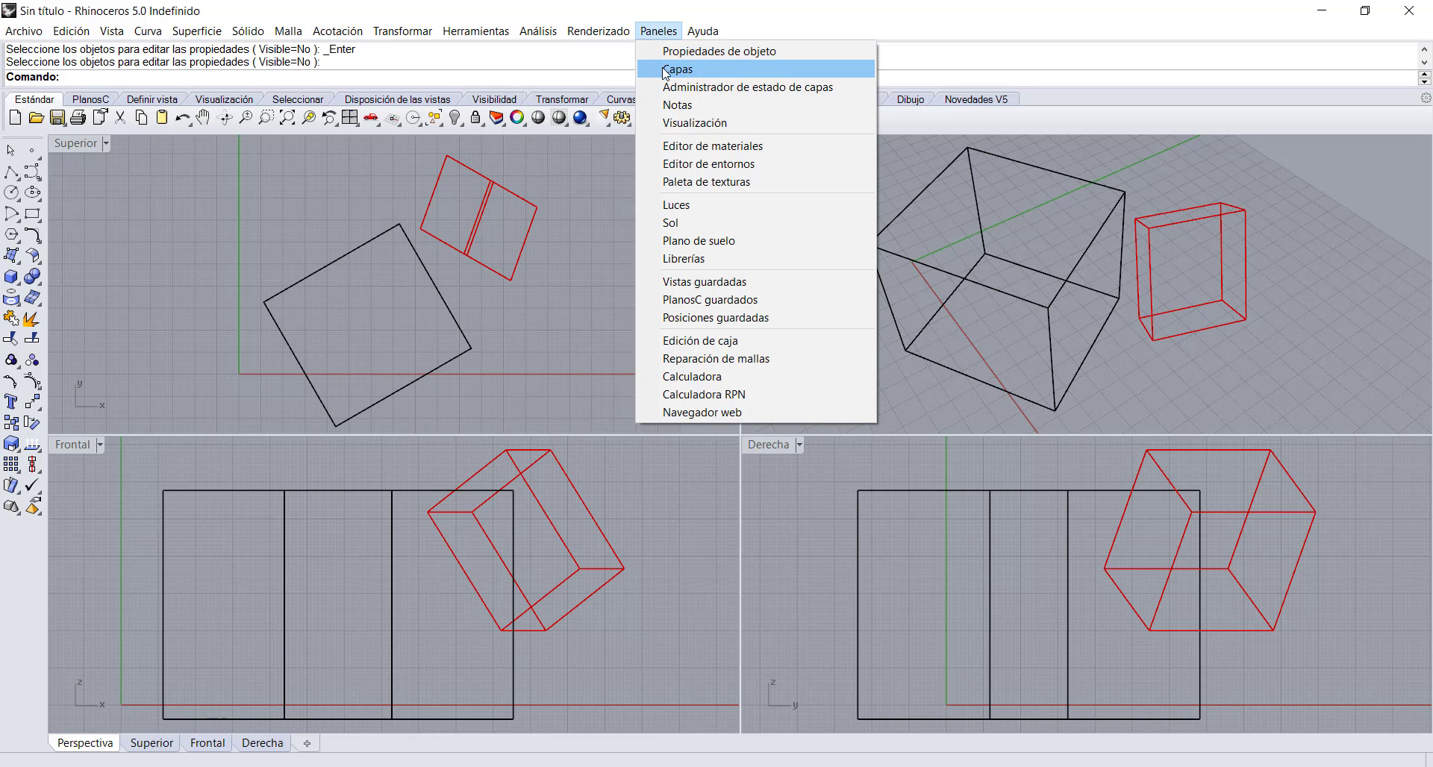
{"action": "left_click", "coordinate": [664, 55]}
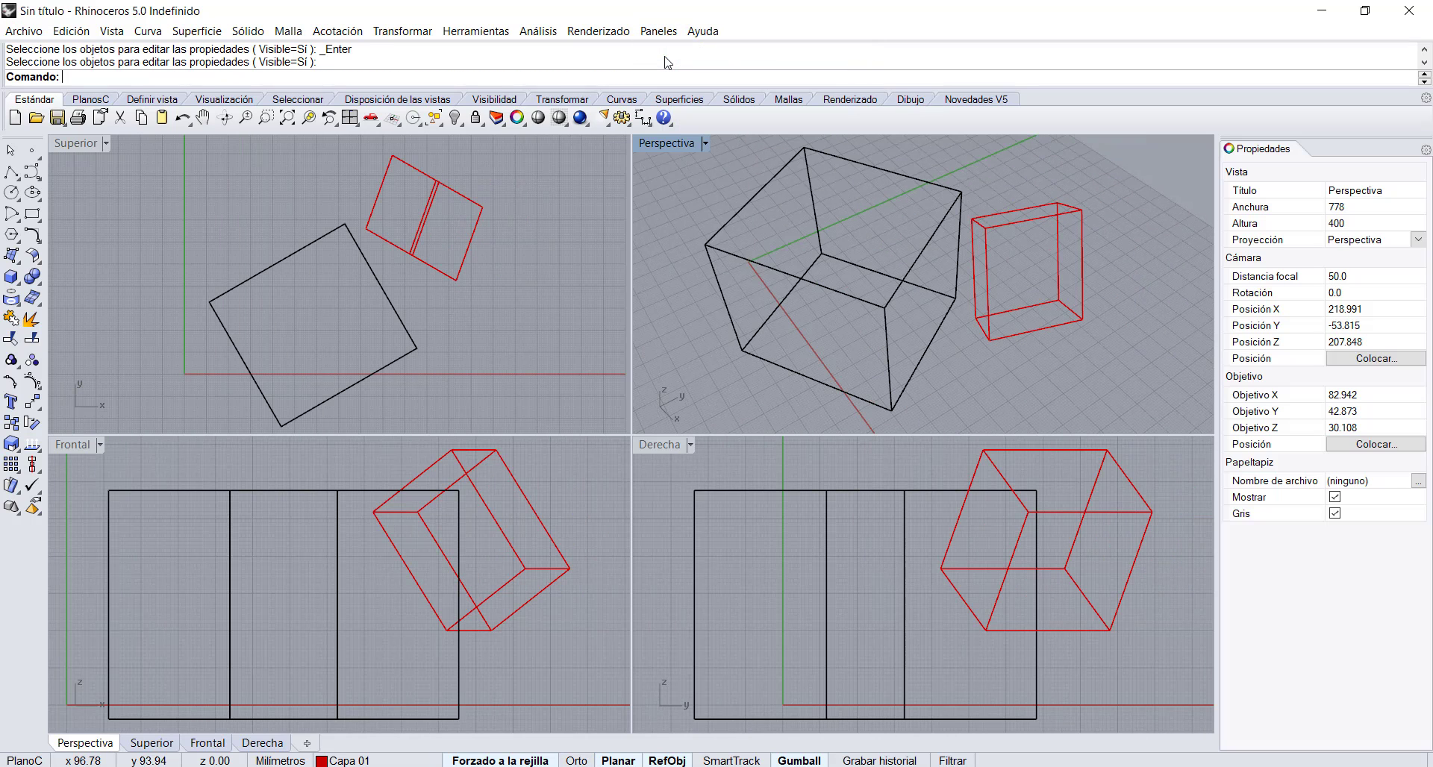
{"action": "left_click", "coordinate": [1425, 150]}
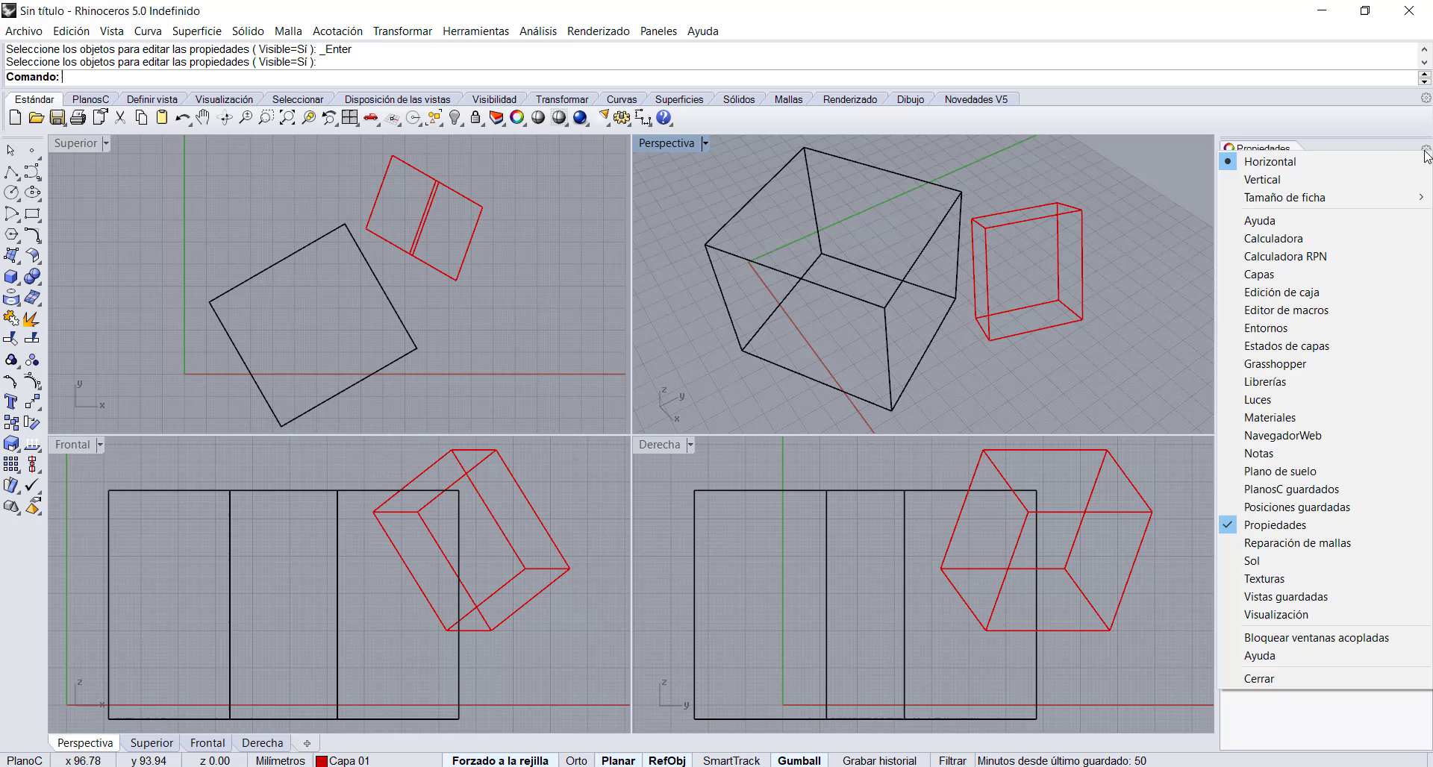
{"action": "left_click", "coordinate": [1251, 223]}
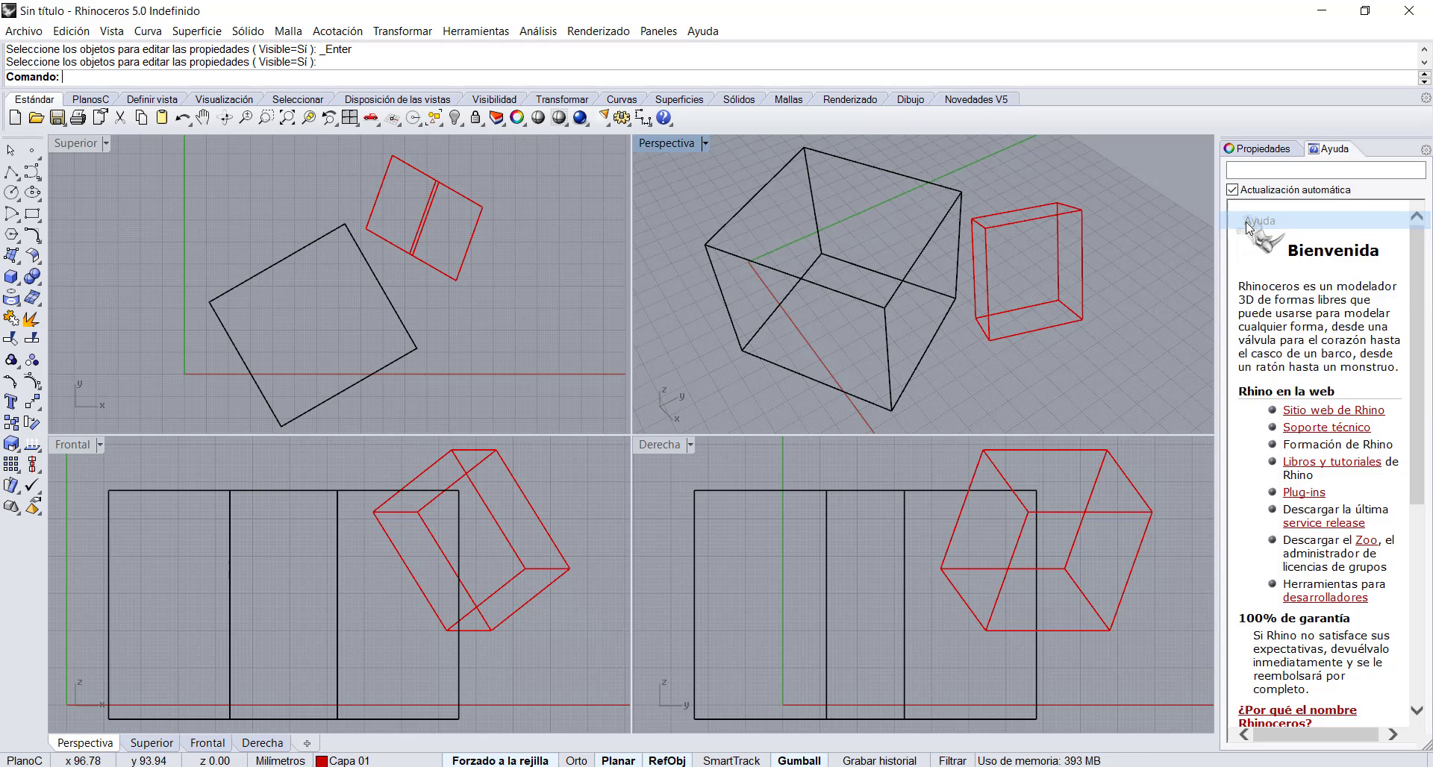
{"action": "left_click", "coordinate": [1426, 150]}
{"action": "left_click", "coordinate": [1250, 272]}
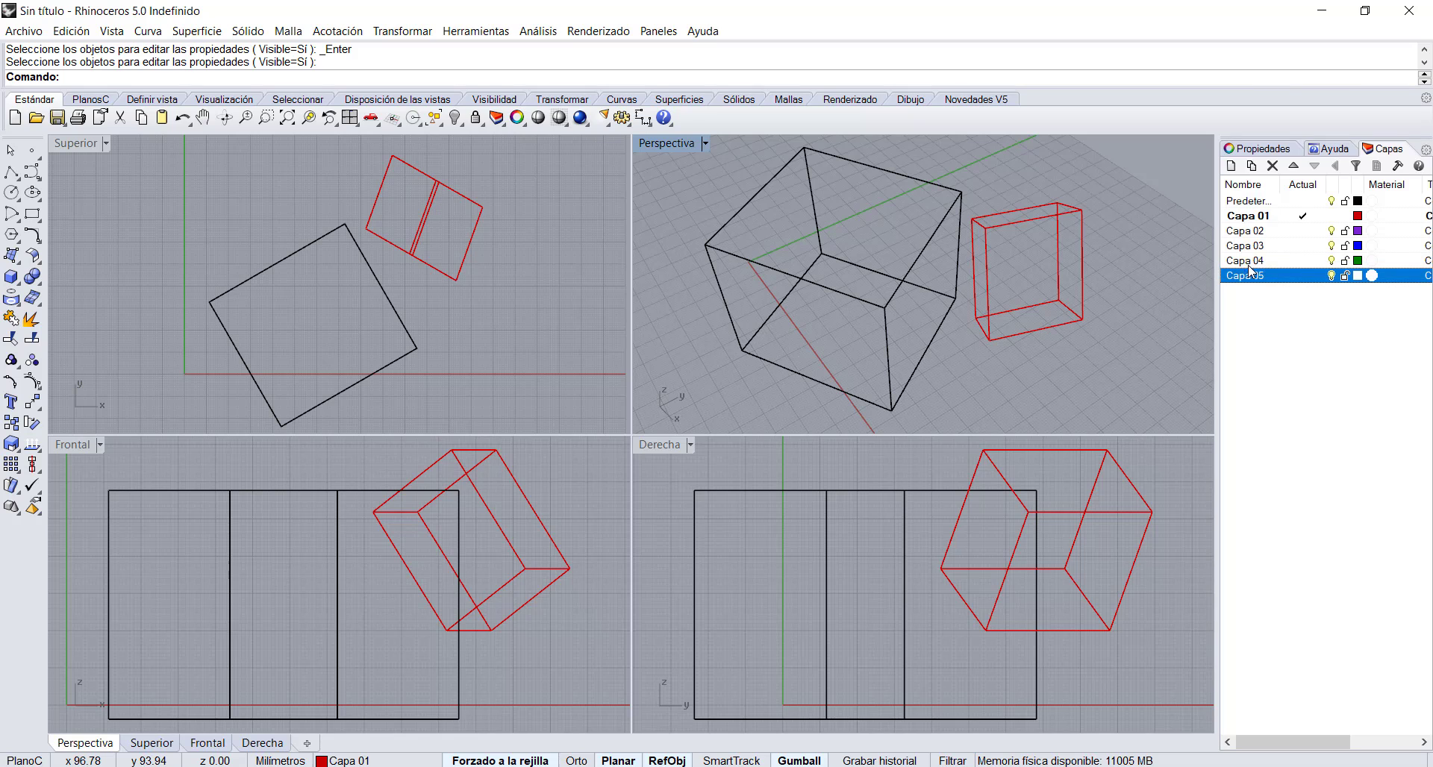
Step: Look up the automatic help for the surface from 3 or 4 corner points command in the Ayuda panel
{"action": "left_click", "coordinate": [1329, 149]}
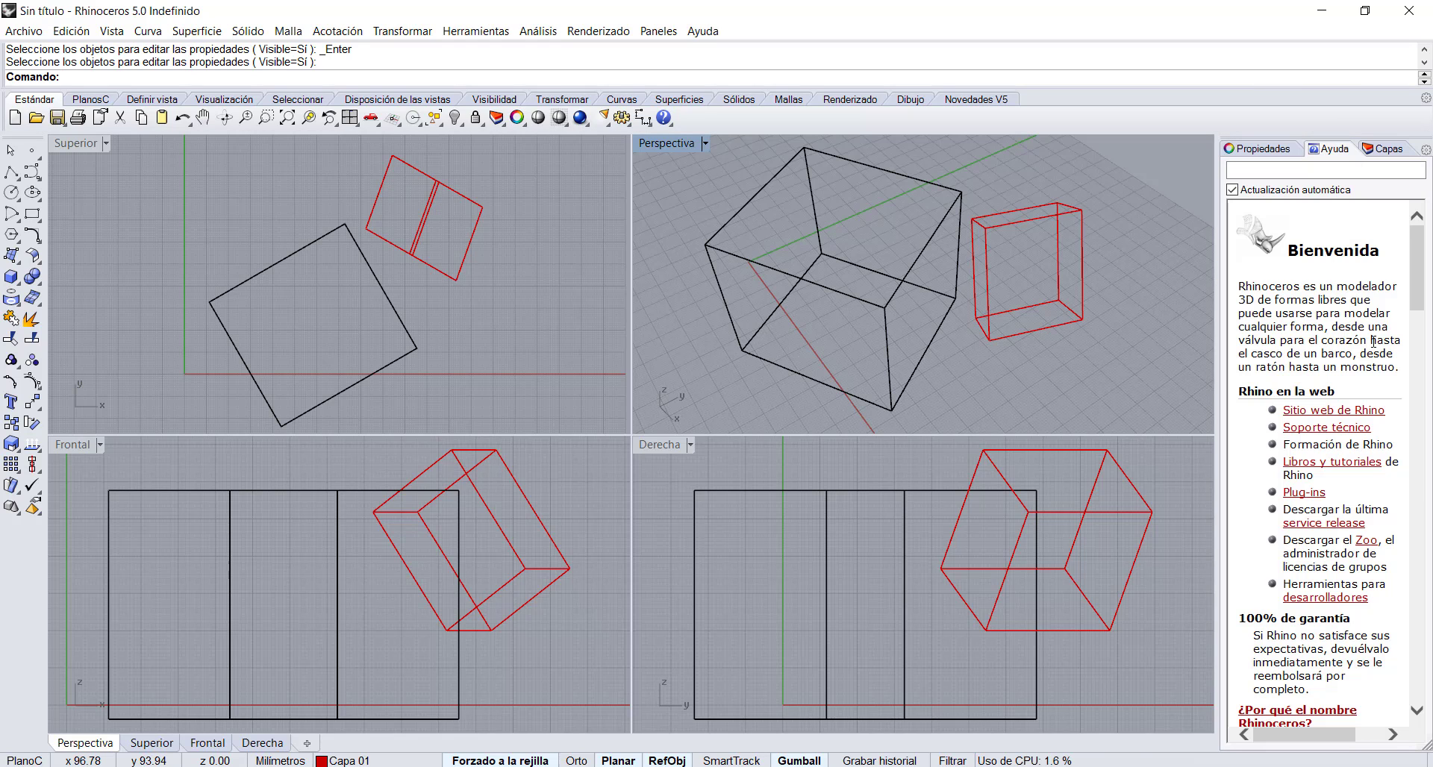
{"action": "left_click", "coordinate": [12, 256]}
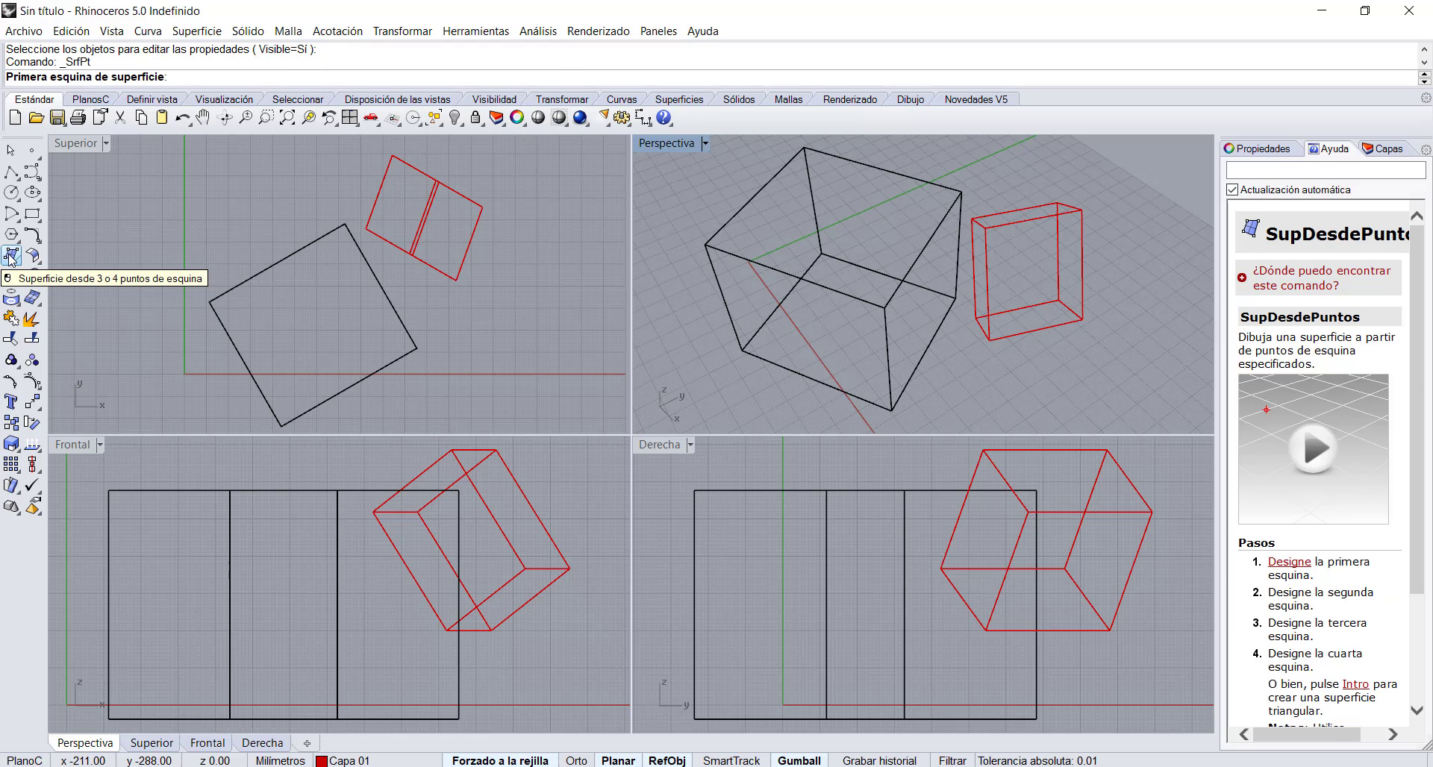
{"action": "mouse_move", "coordinate": [1418, 402]}
{"action": "left_mouse_down"}
{"action": "mouse_move", "coordinate": [1426, 542]}
{"action": "mouse_move", "coordinate": [1430, 384]}
{"action": "left_mouse_up"}
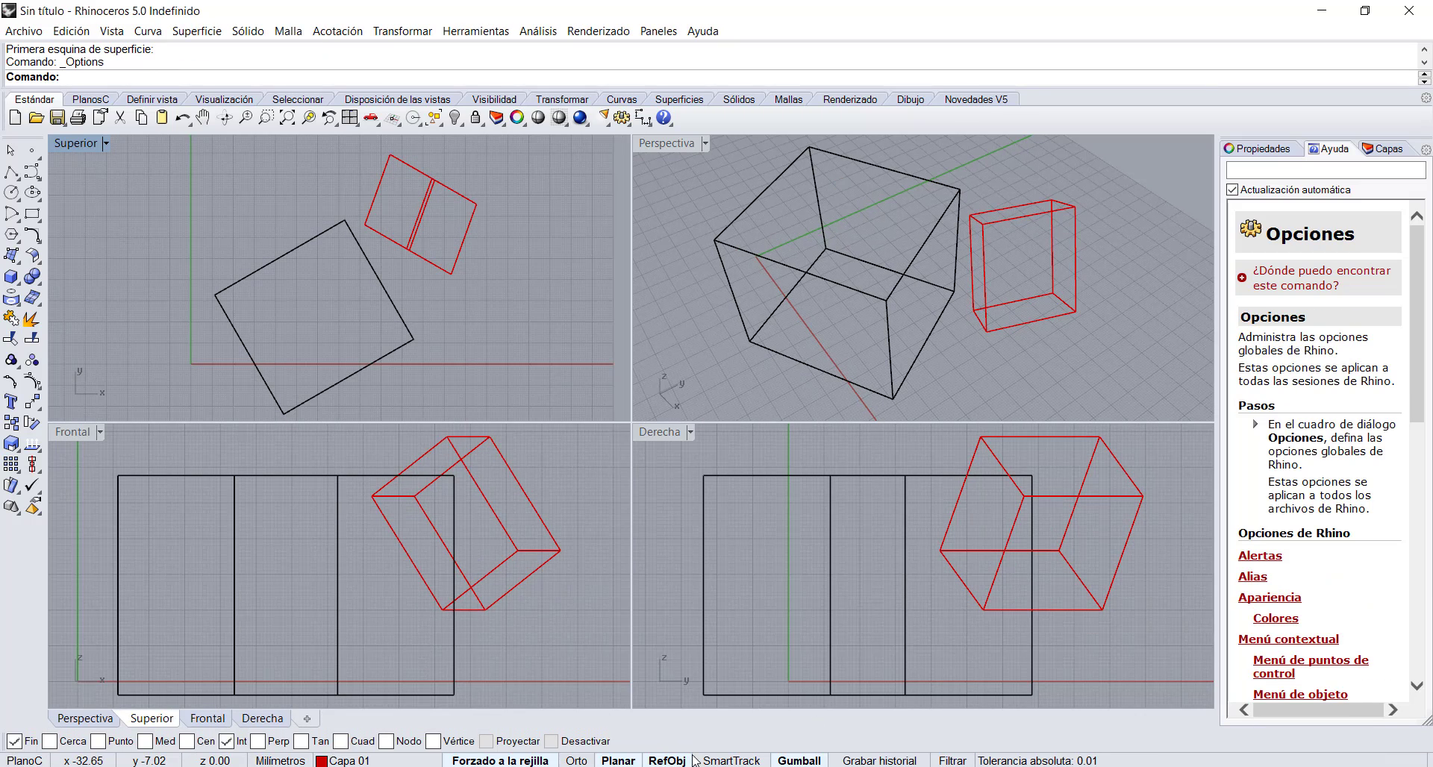
Step: Switch object snapping (RefObj) off and on again
{"action": "left_click", "coordinate": [666, 762]}
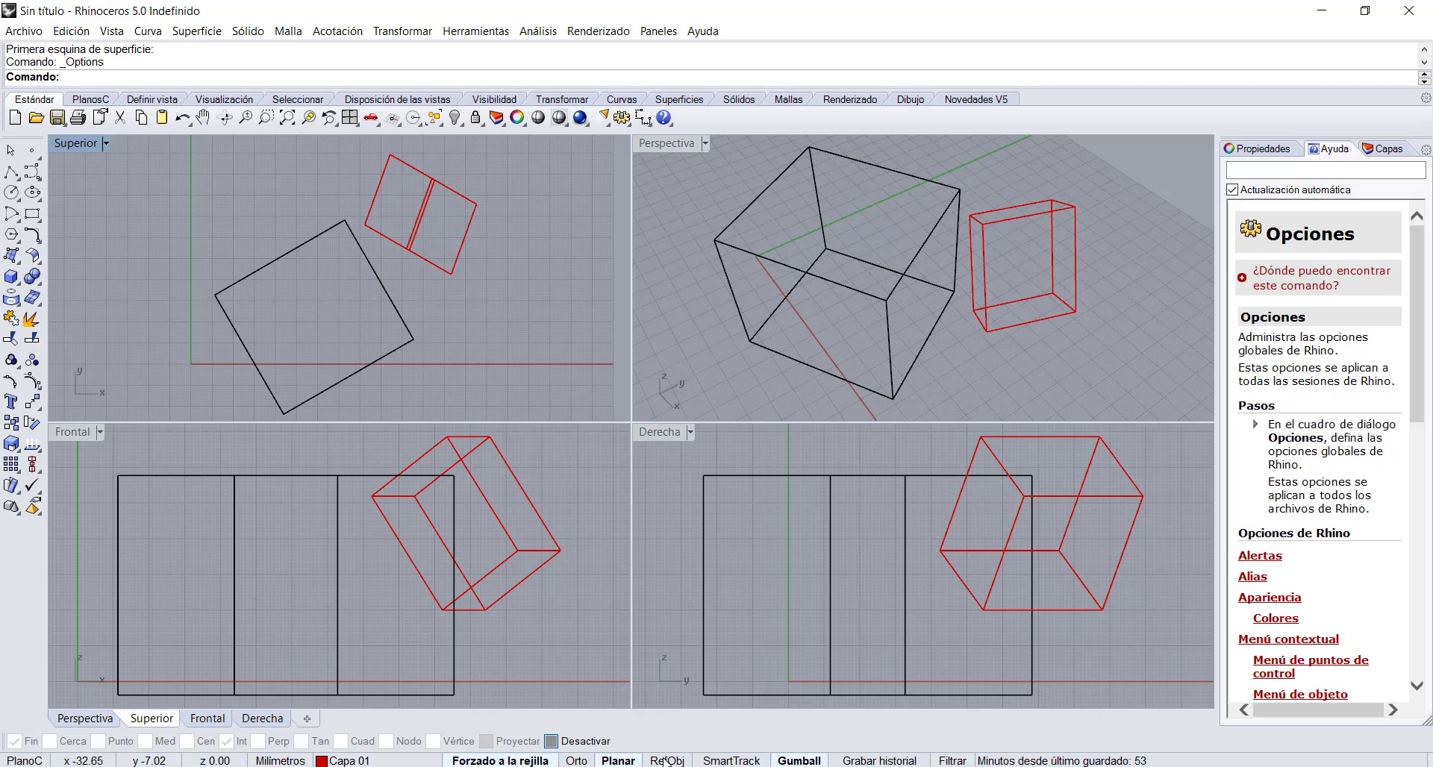
{"action": "left_click", "coordinate": [666, 762]}
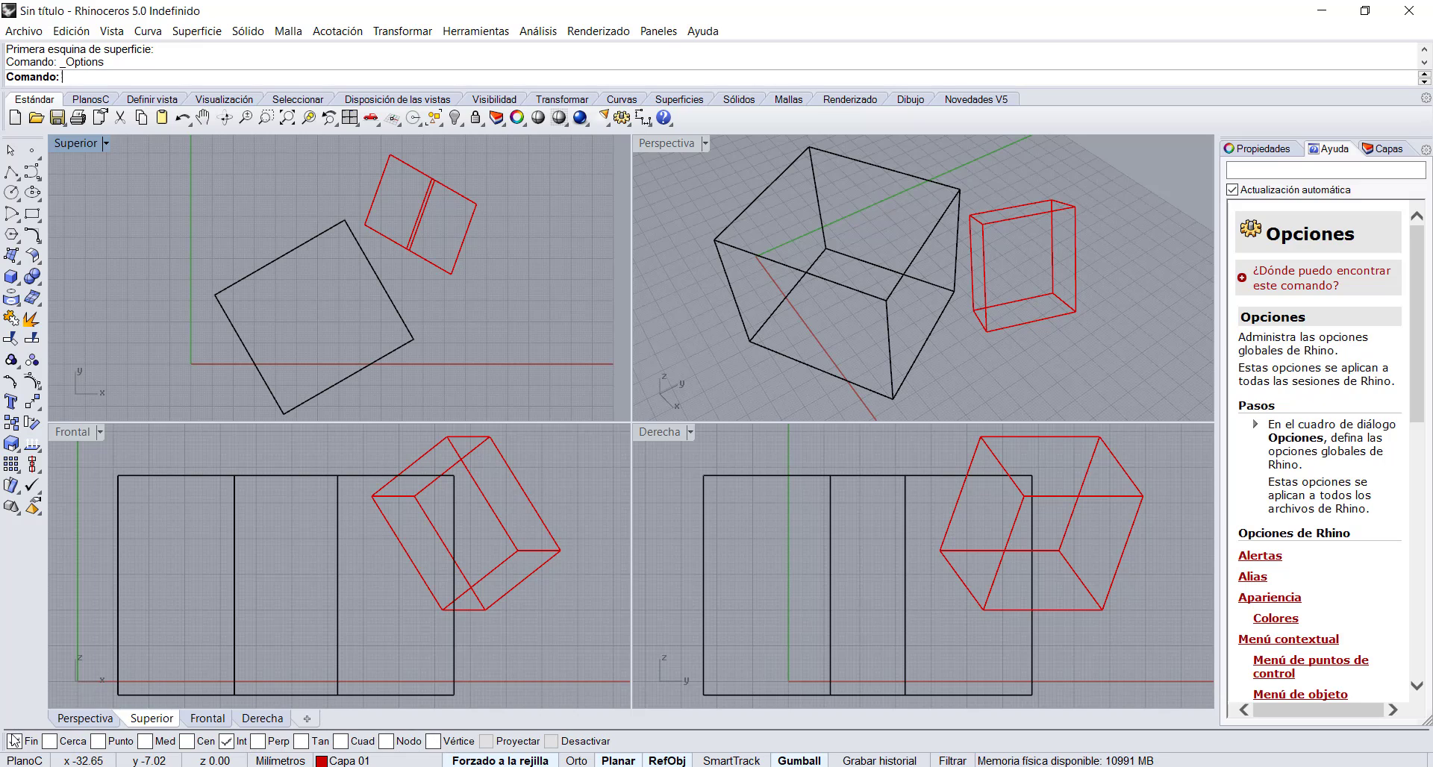
{"action": "left_click", "coordinate": [10, 171]}
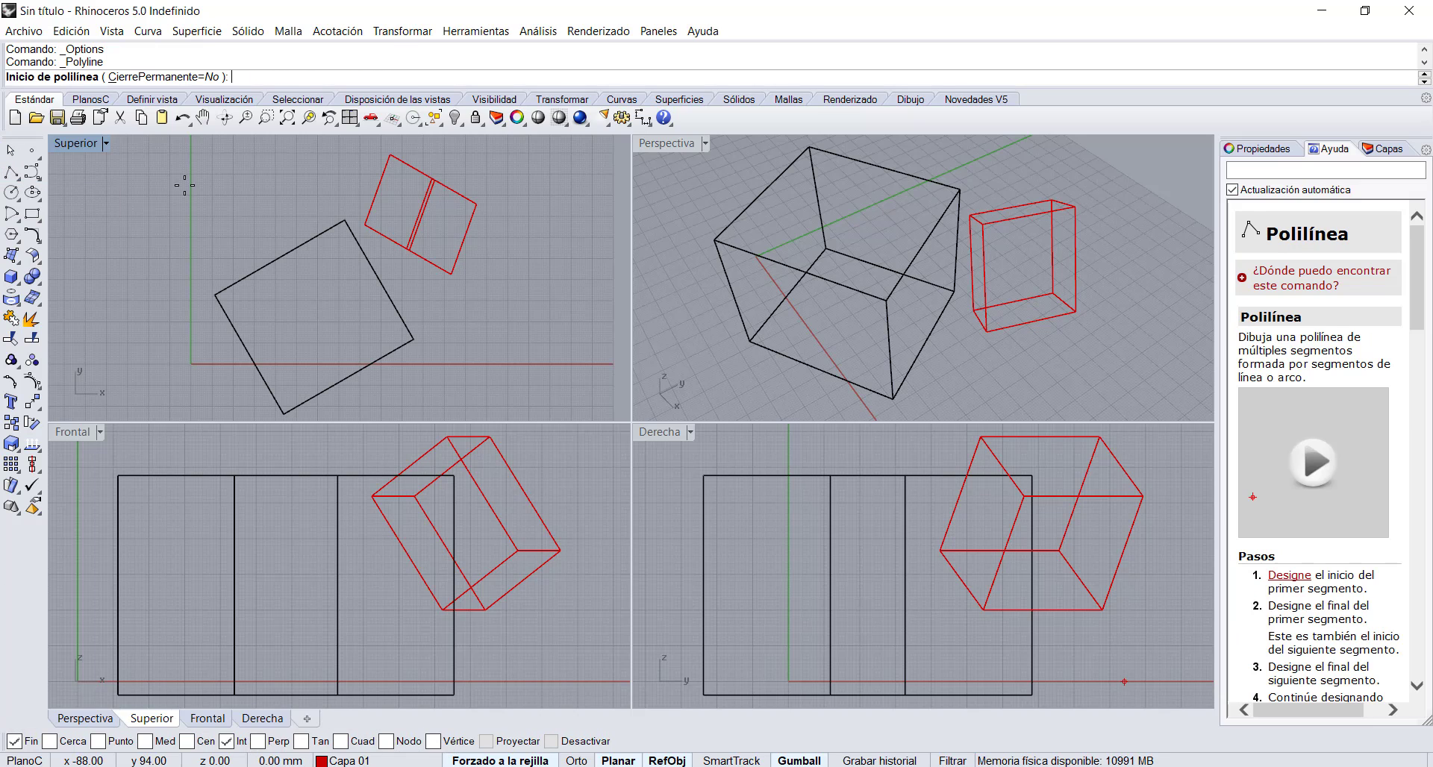
{"action": "left_click", "coordinate": [214, 294]}
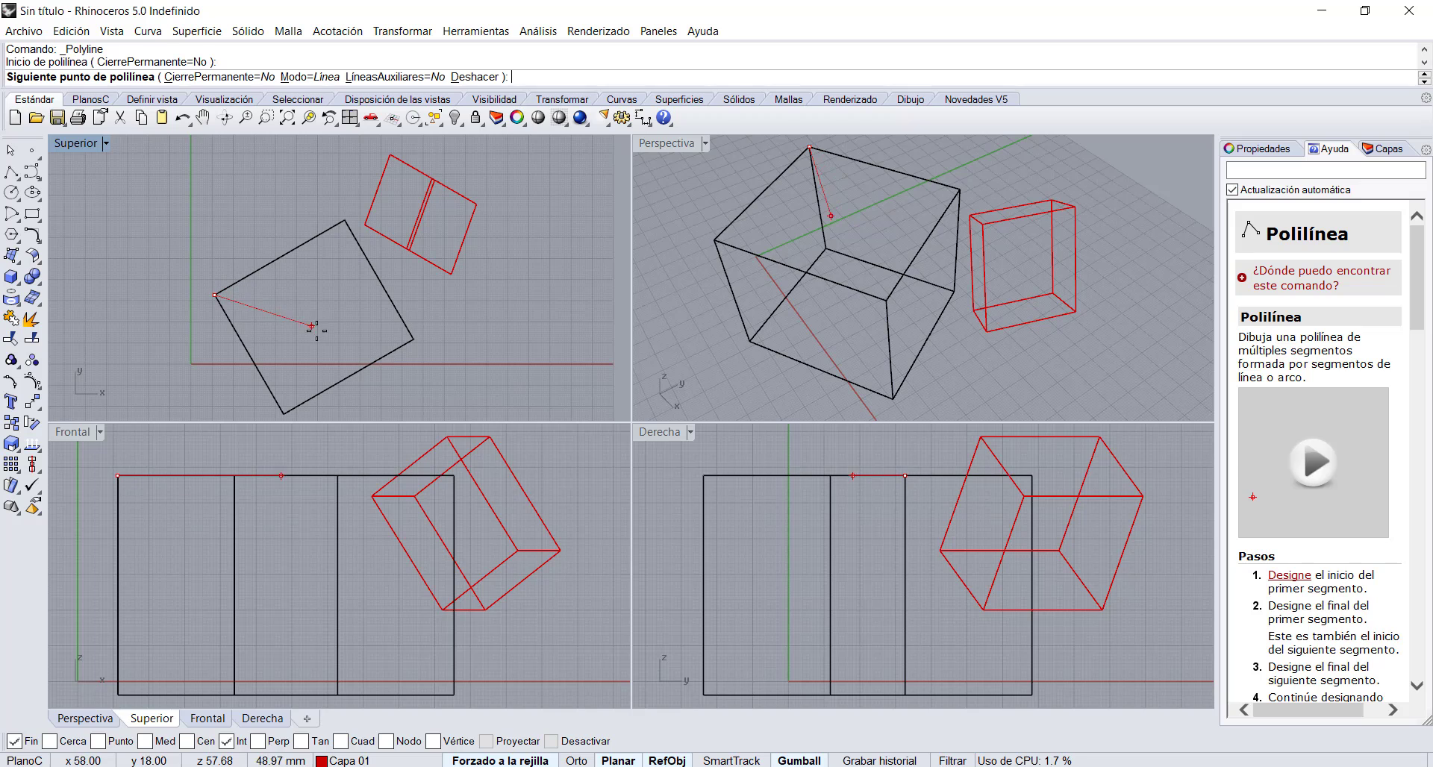
{"action": "left_click", "coordinate": [413, 338]}
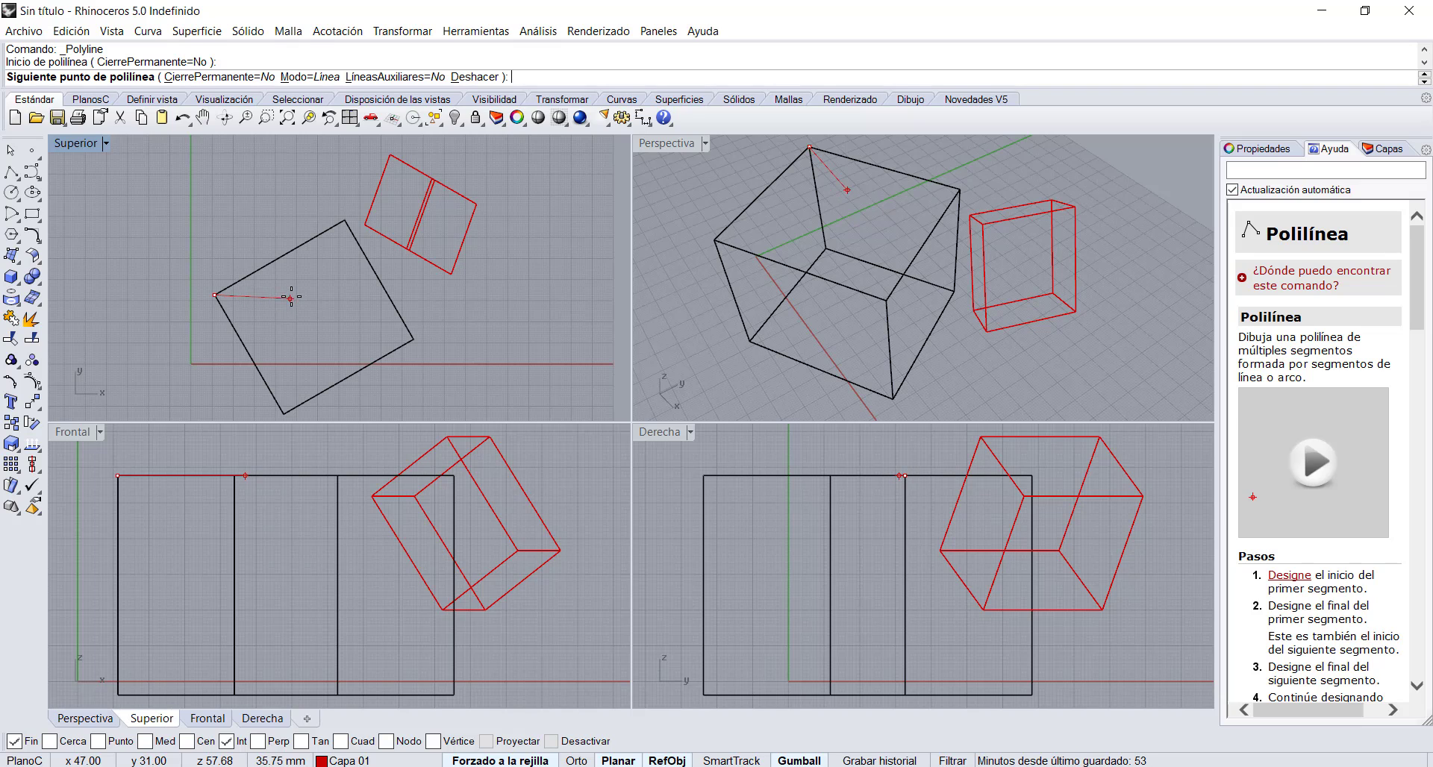
{"action": "key", "text": "Escape"}
Step: Draw a polyline from the large box's top corner through three corners of the red box to the large box's bottom corner directly below the start
{"action": "left_click", "coordinate": [11, 172]}
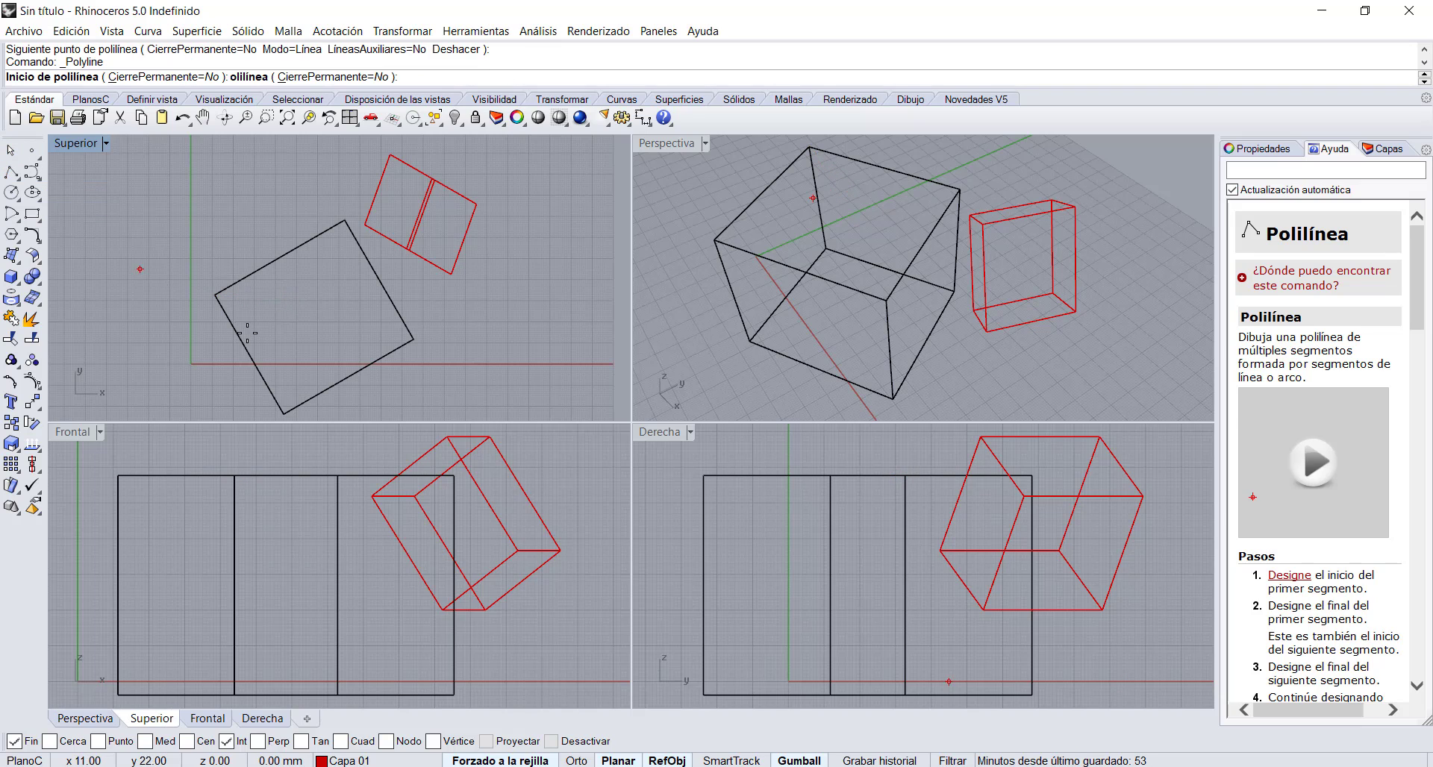
{"action": "left_click", "coordinate": [216, 295]}
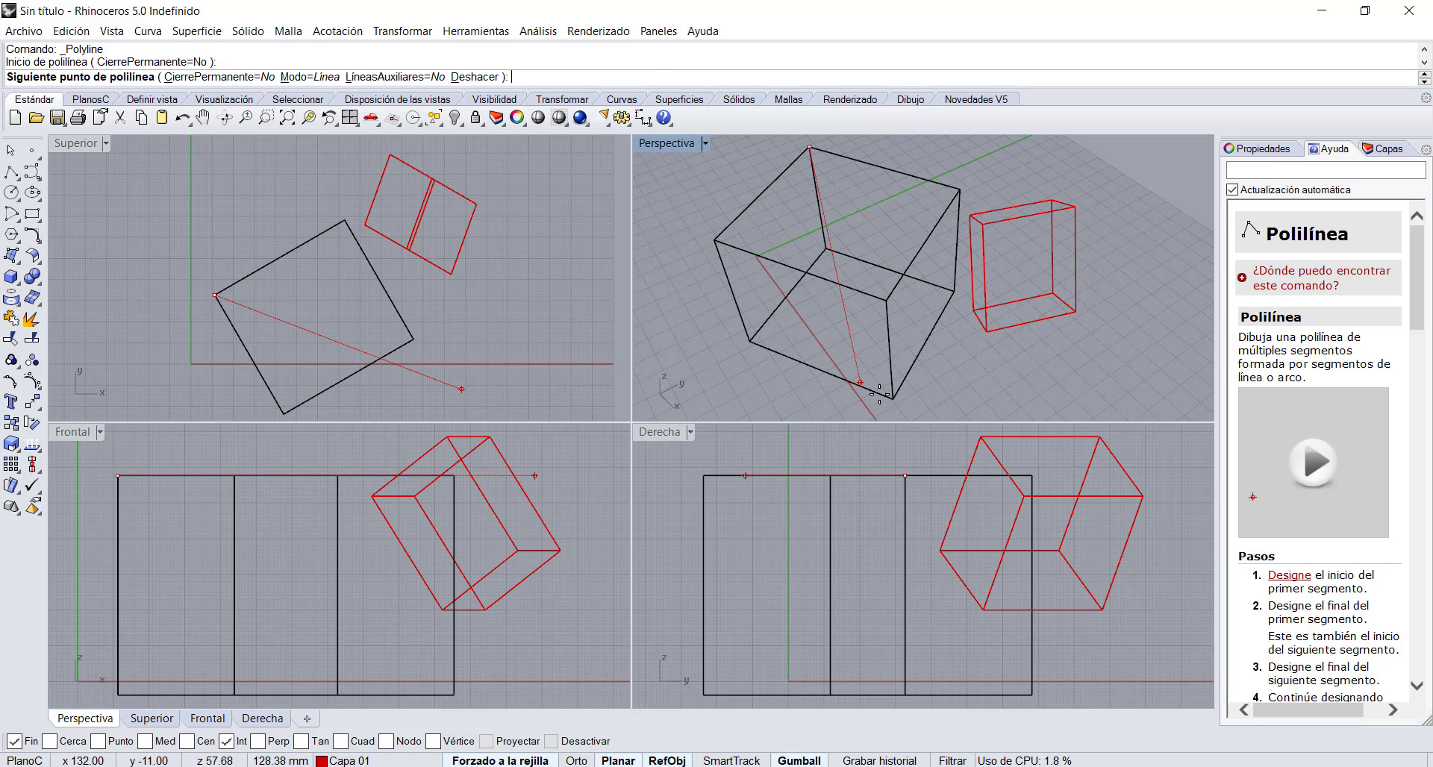
{"action": "left_click", "coordinate": [985, 328]}
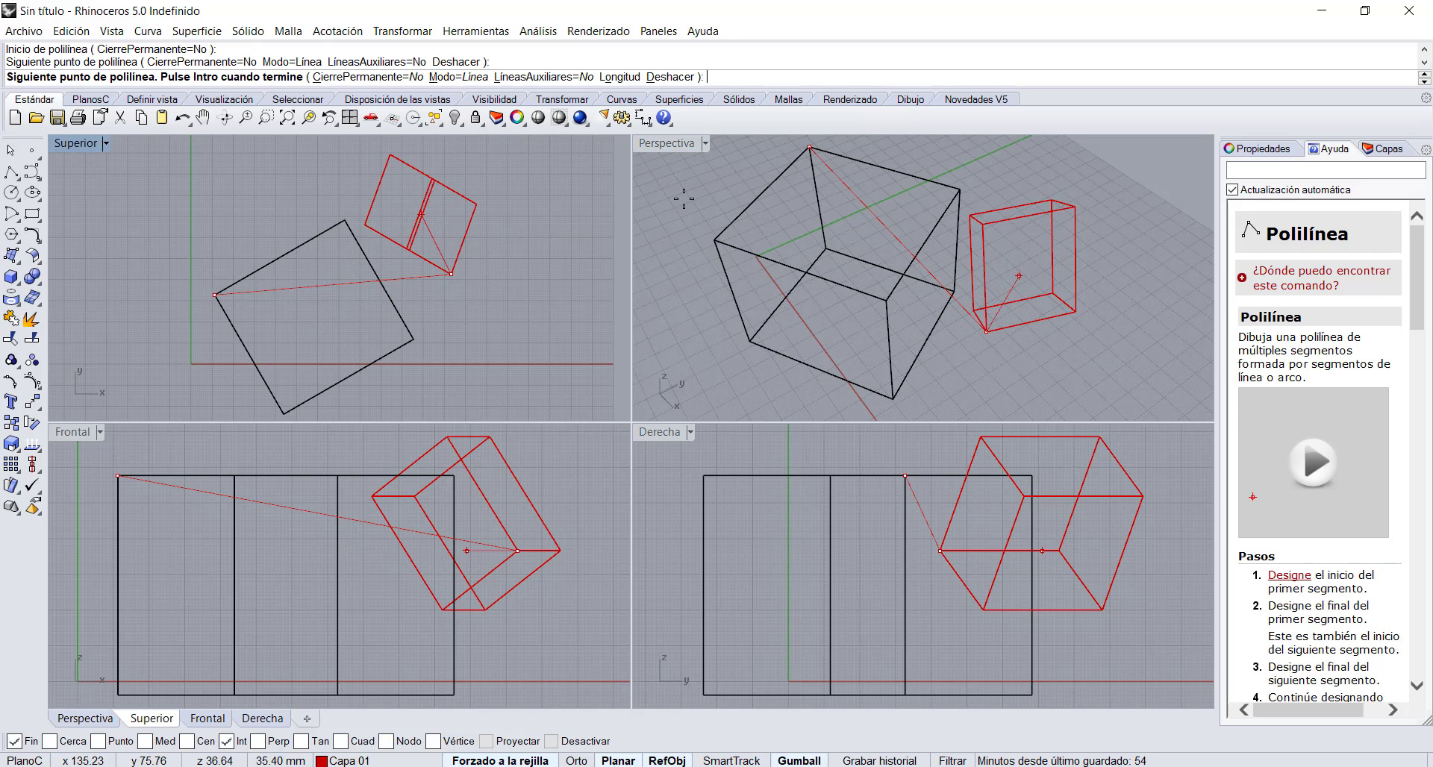
{"action": "left_click", "coordinate": [1055, 197]}
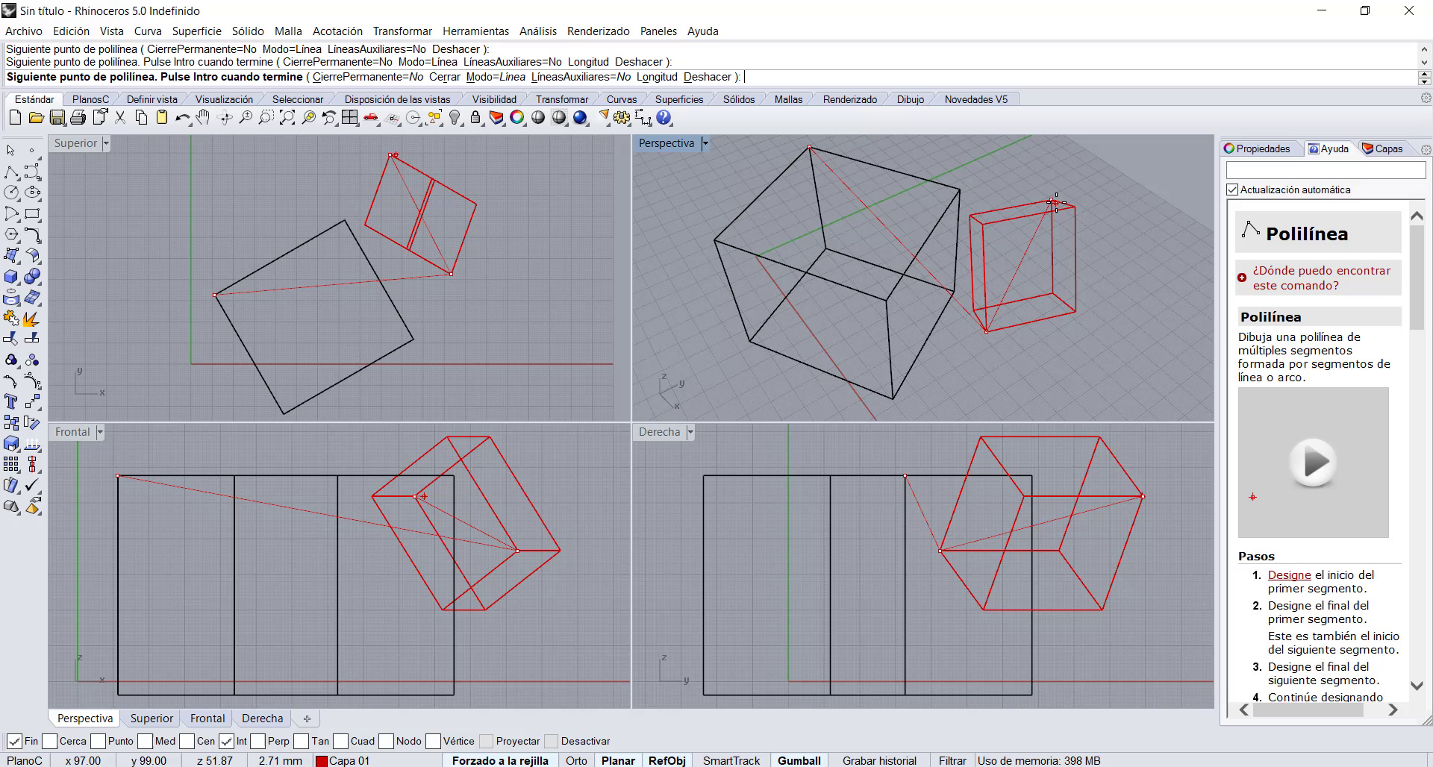
{"action": "left_click", "coordinate": [1073, 312]}
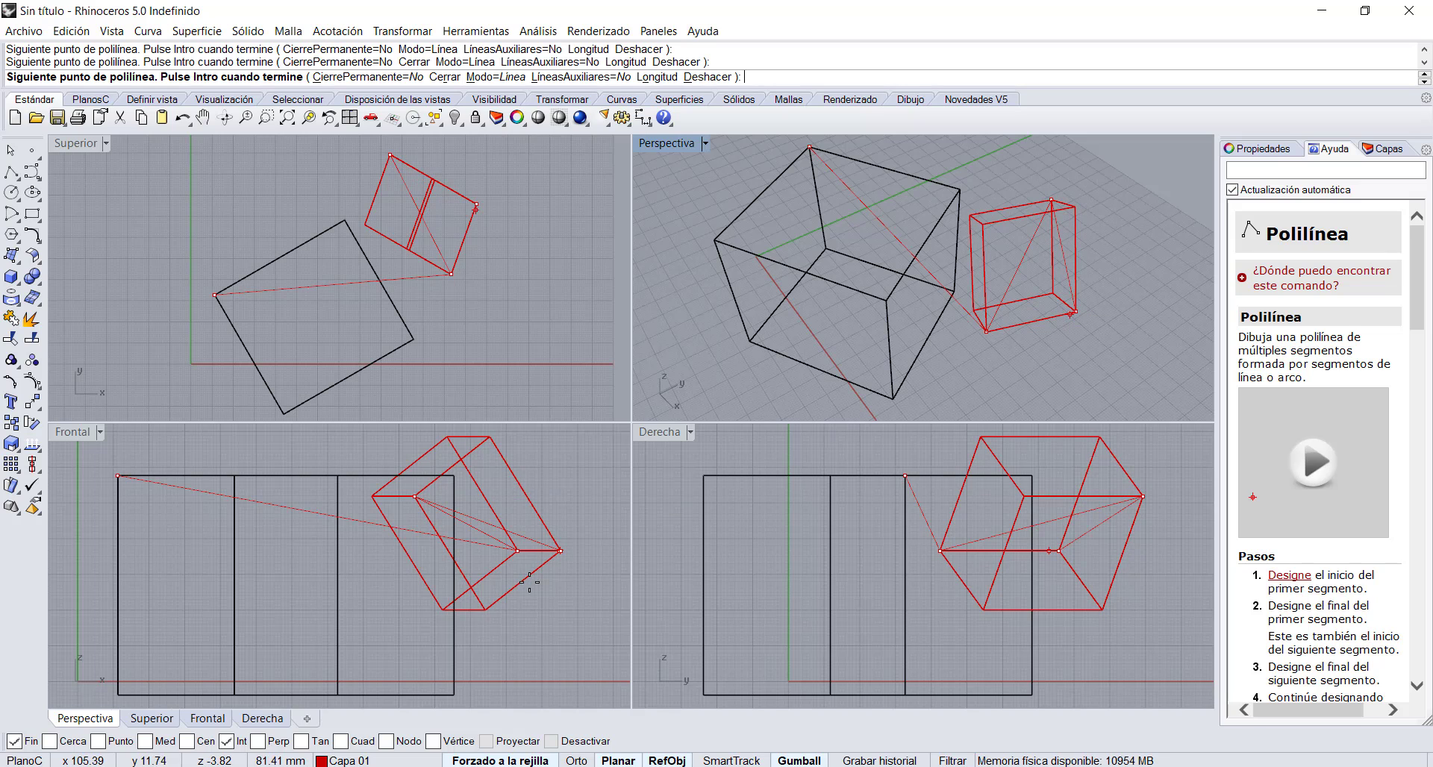
{"action": "left_click", "coordinate": [117, 693]}
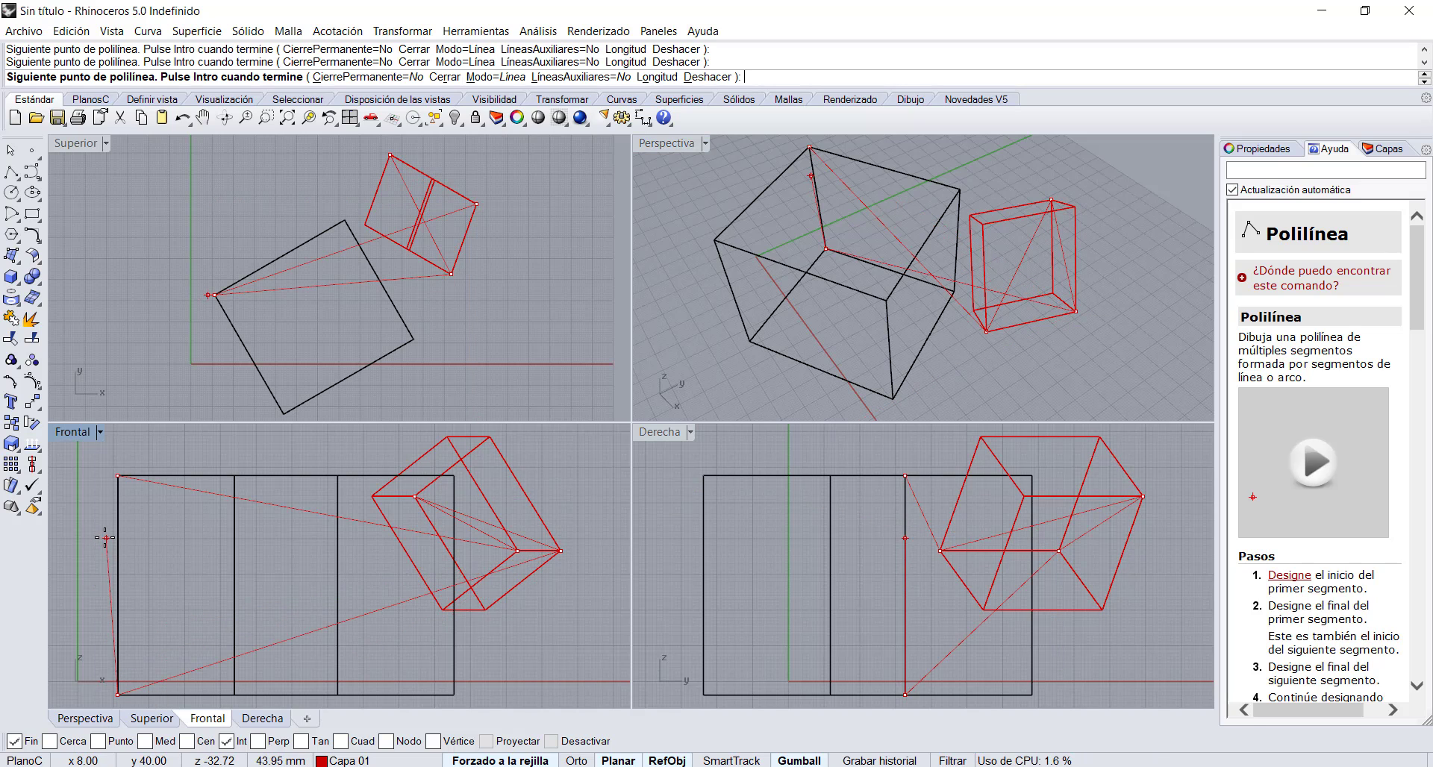
{"action": "key", "text": "Return"}
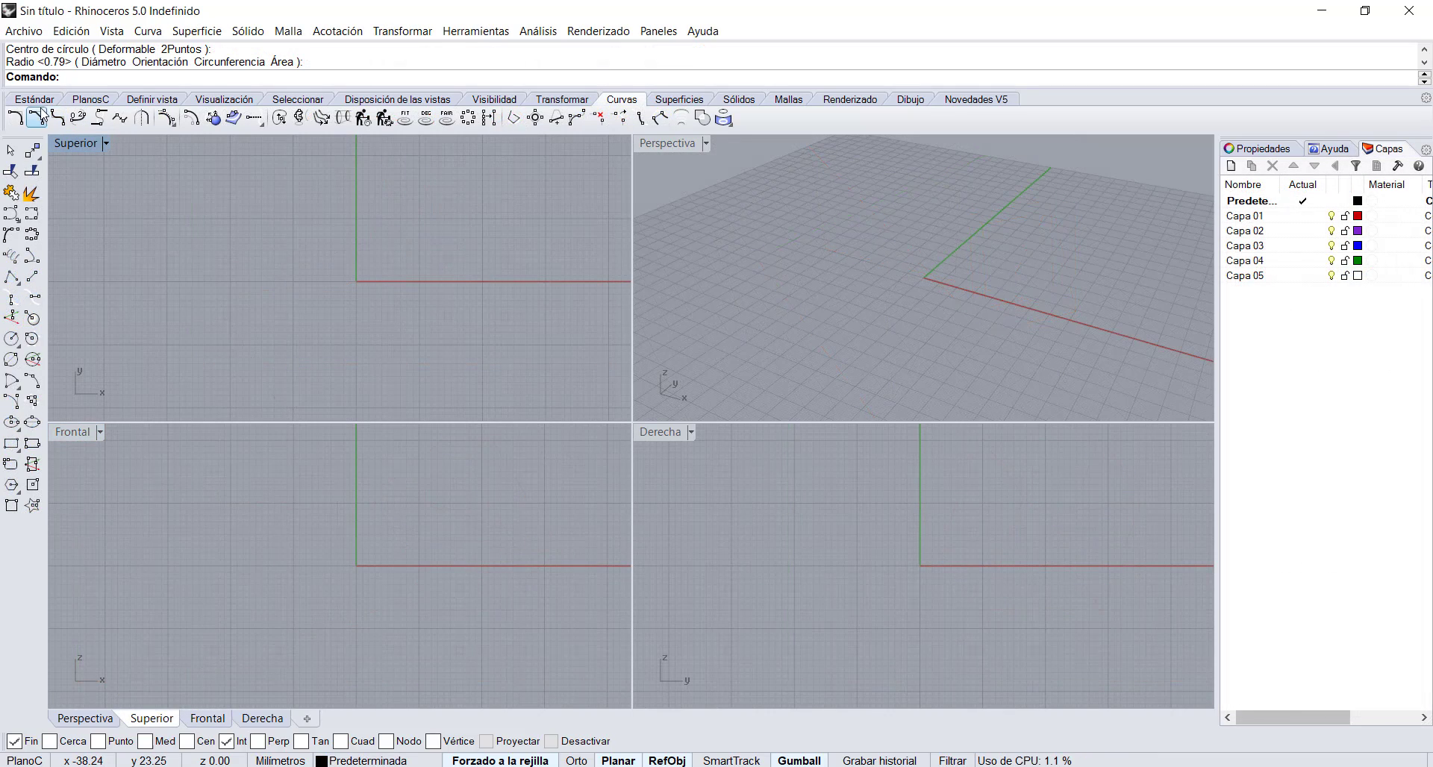
Step: Make Capa 01 the current layer and draw a circle of about 17.72 mm radius centred on the origin in the Superior view
{"action": "left_click", "coordinate": [42, 100]}
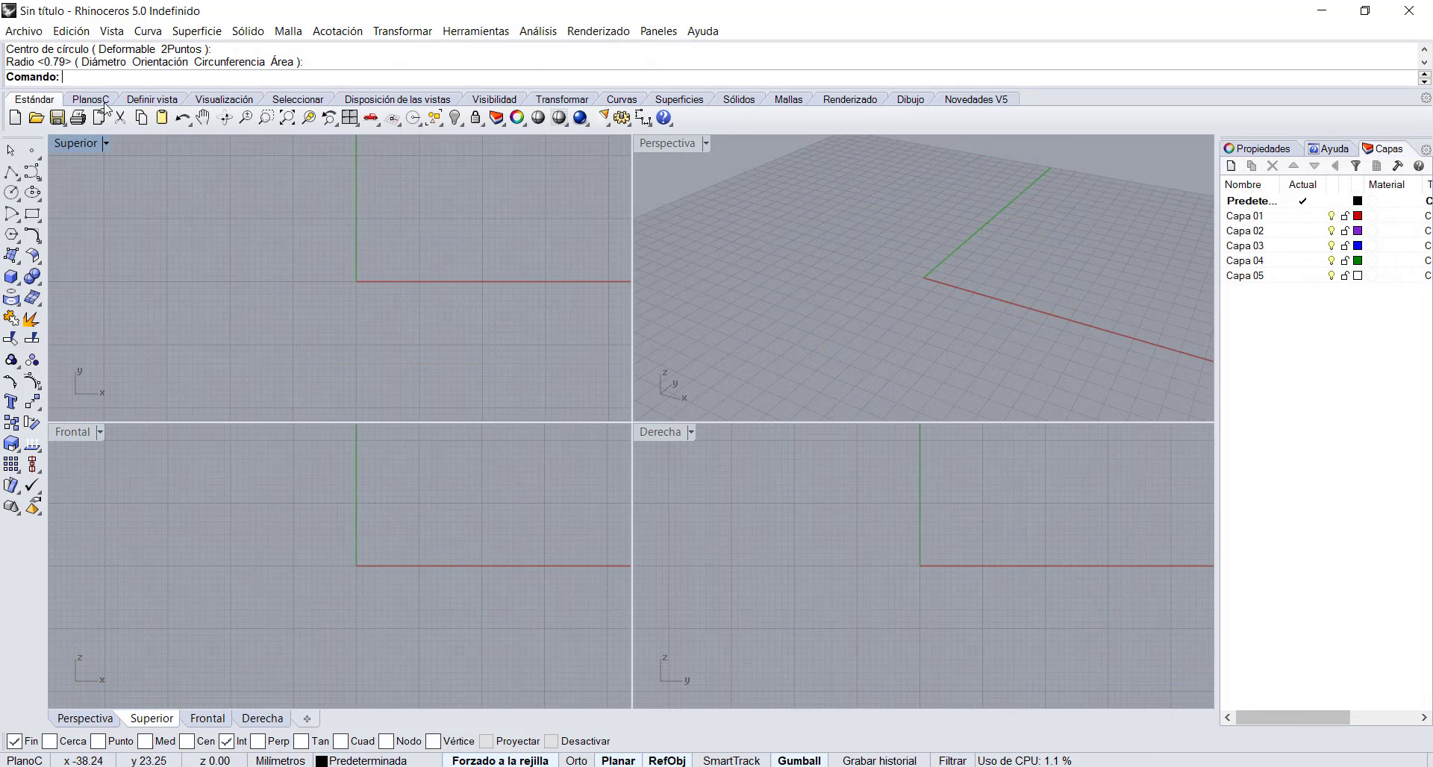
{"action": "left_click", "coordinate": [1302, 217]}
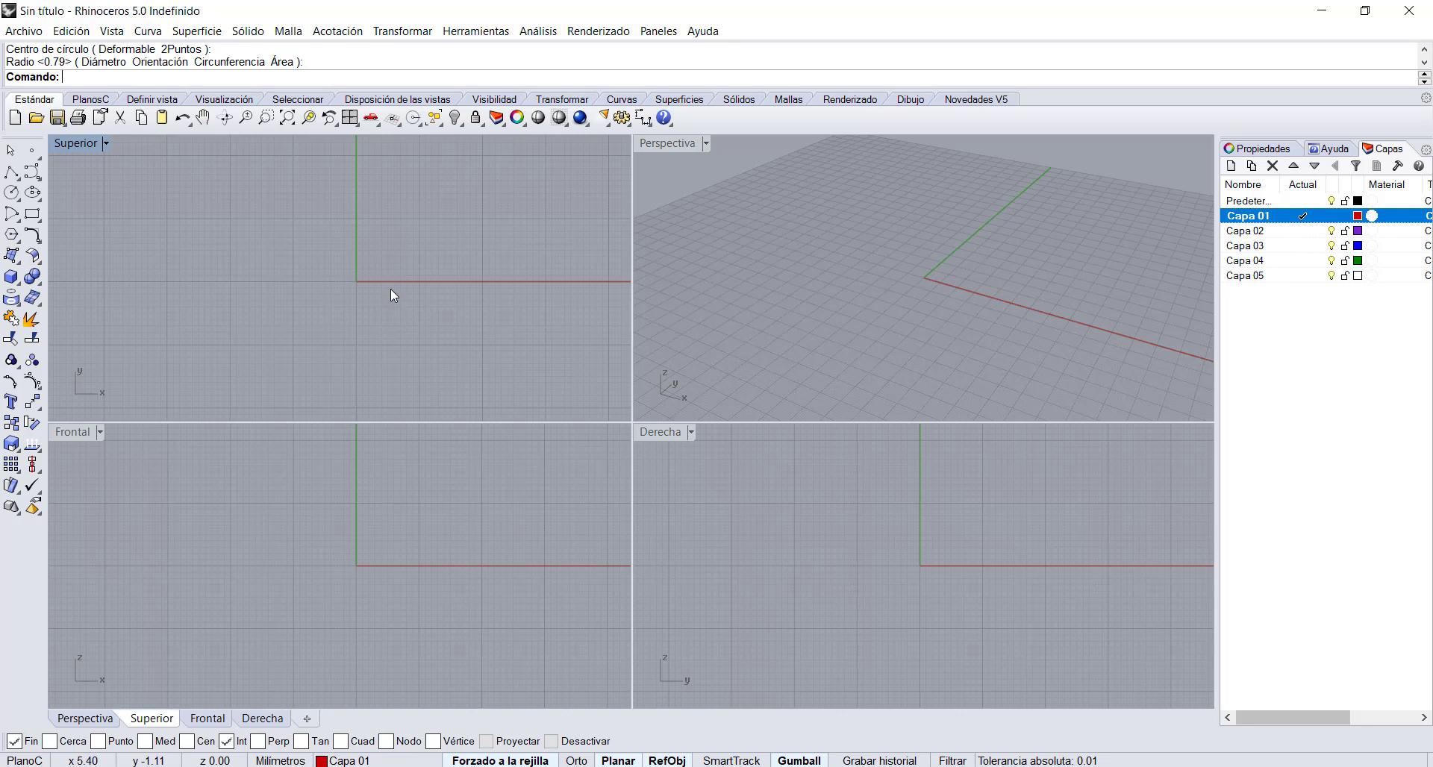
{"action": "left_click", "coordinate": [12, 193]}
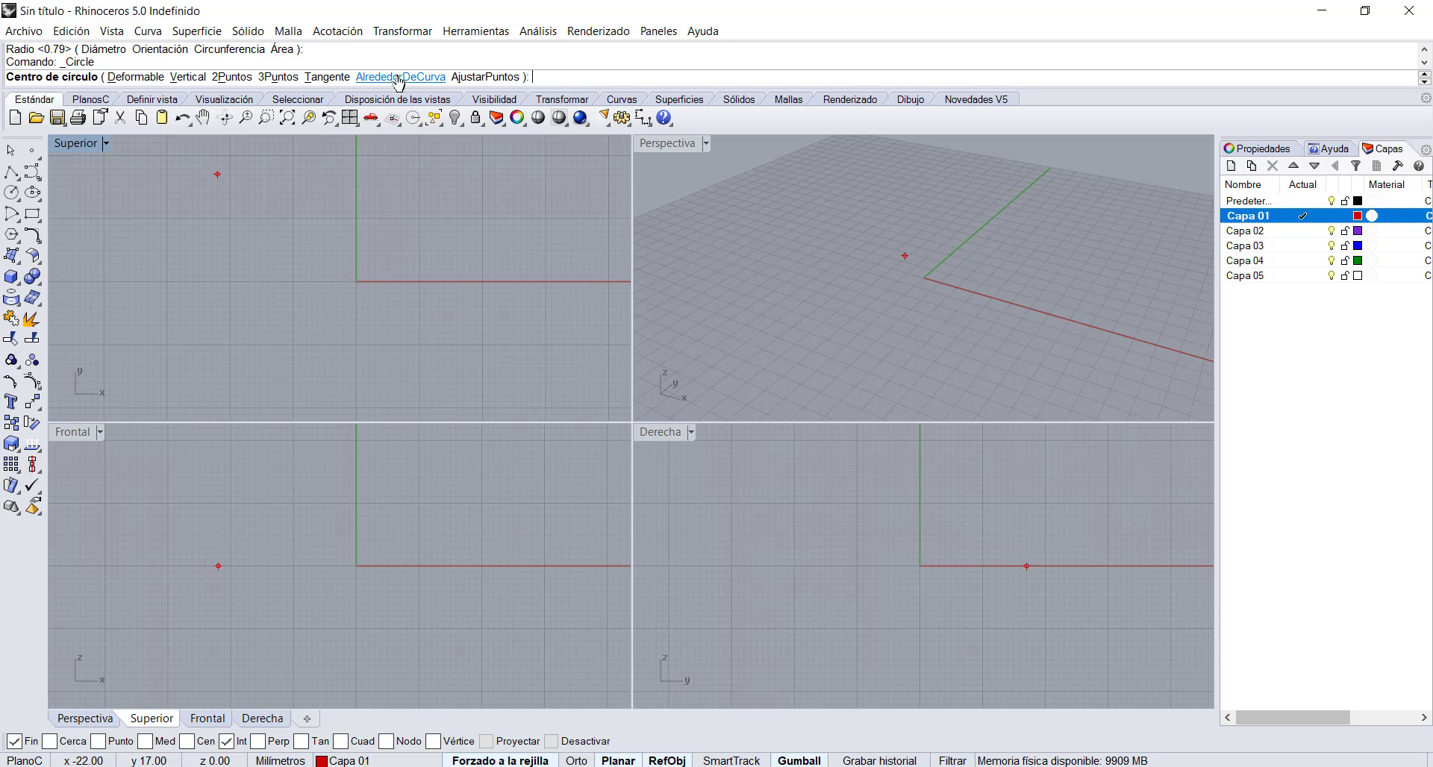
{"action": "left_click", "coordinate": [356, 282]}
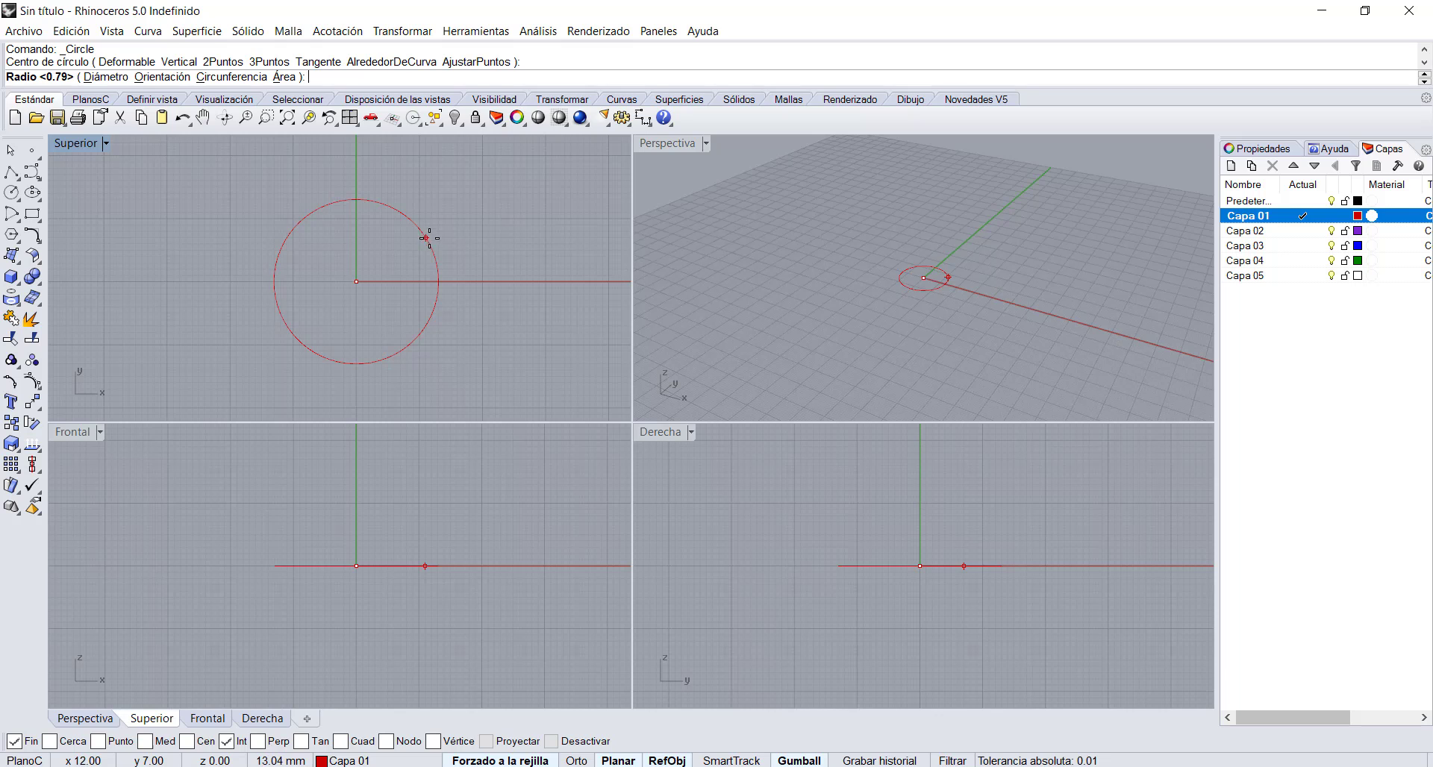
{"action": "left_click", "coordinate": [463, 247]}
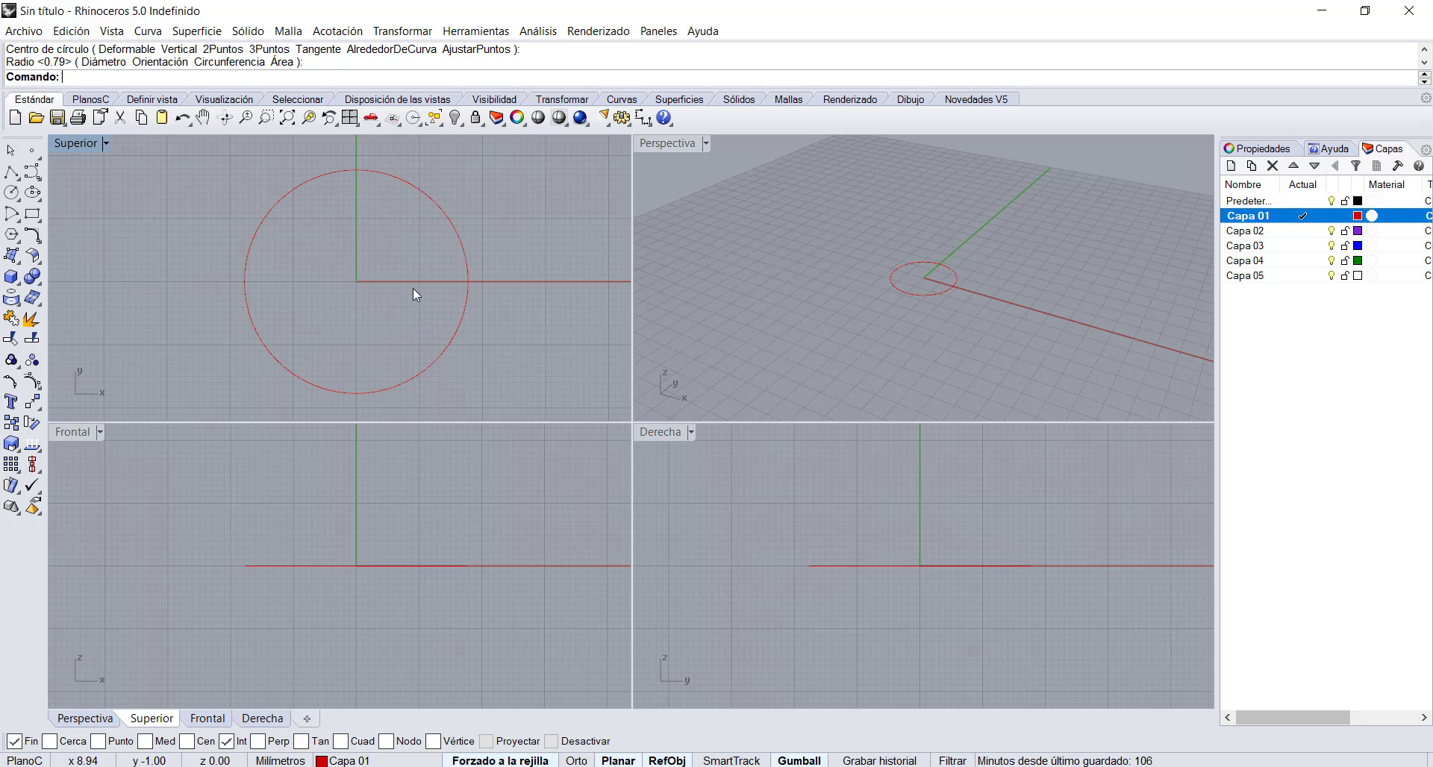
Step: Draw a larger circle centred on the origin with the Vertical option, setting its radius in the Superior view
{"action": "key", "text": "Return"}
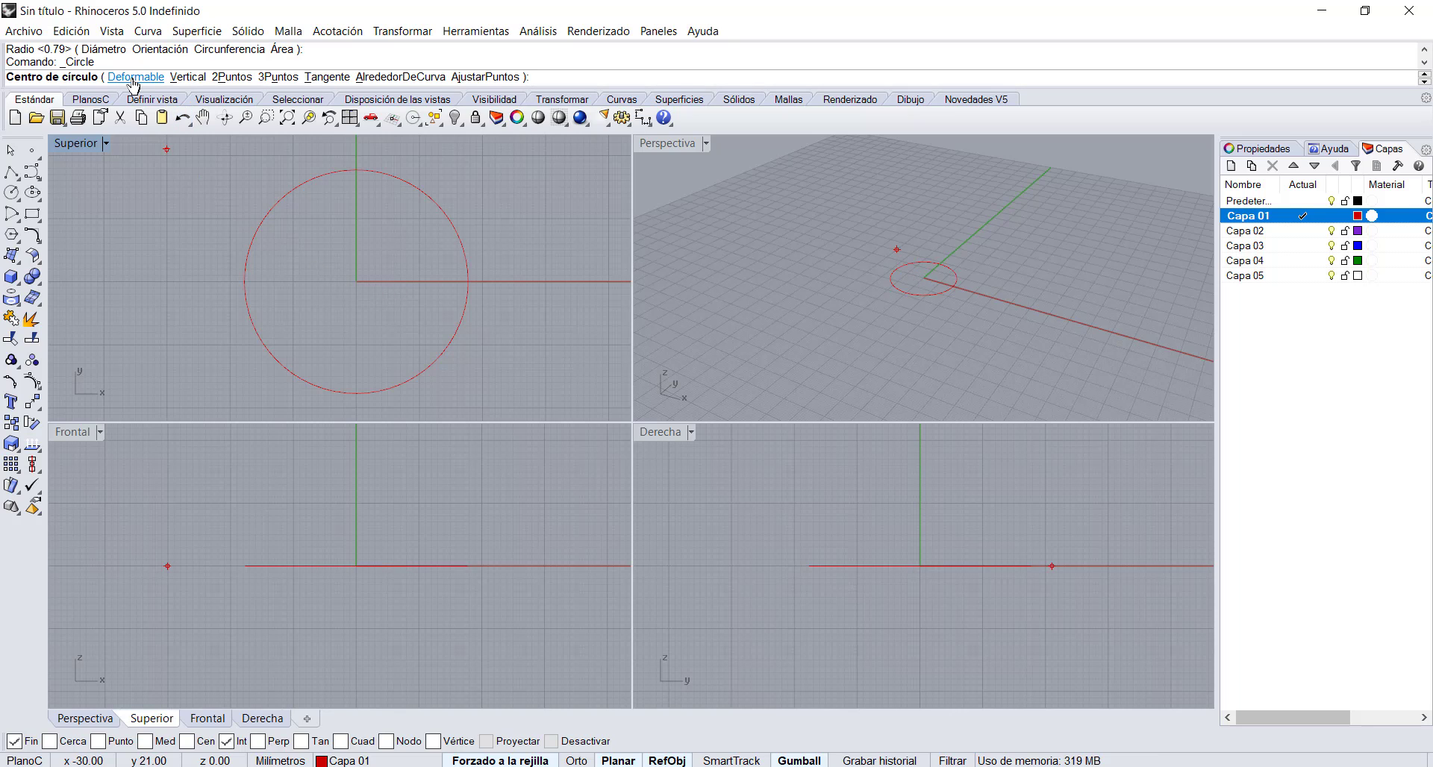
{"action": "left_click", "coordinate": [188, 77]}
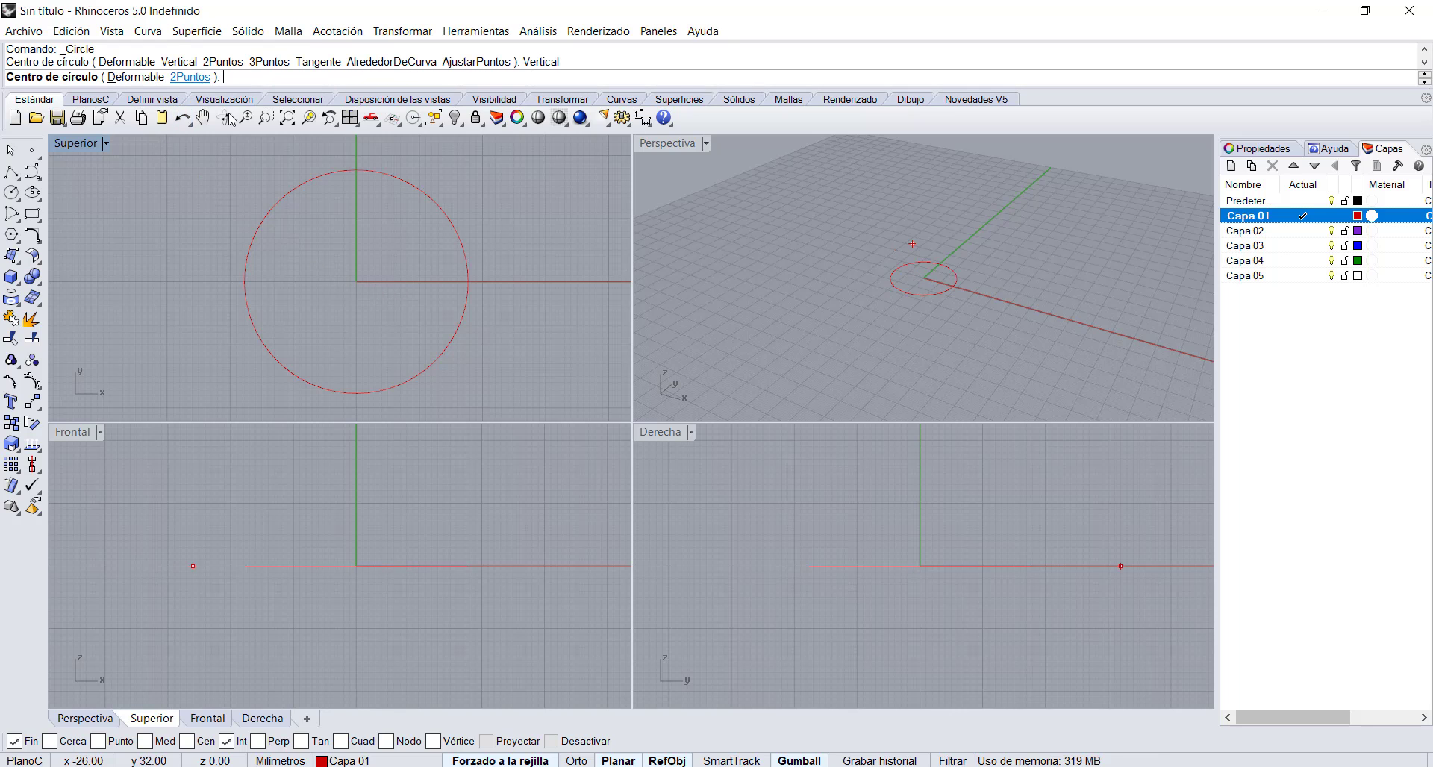
{"action": "left_click", "coordinate": [356, 281]}
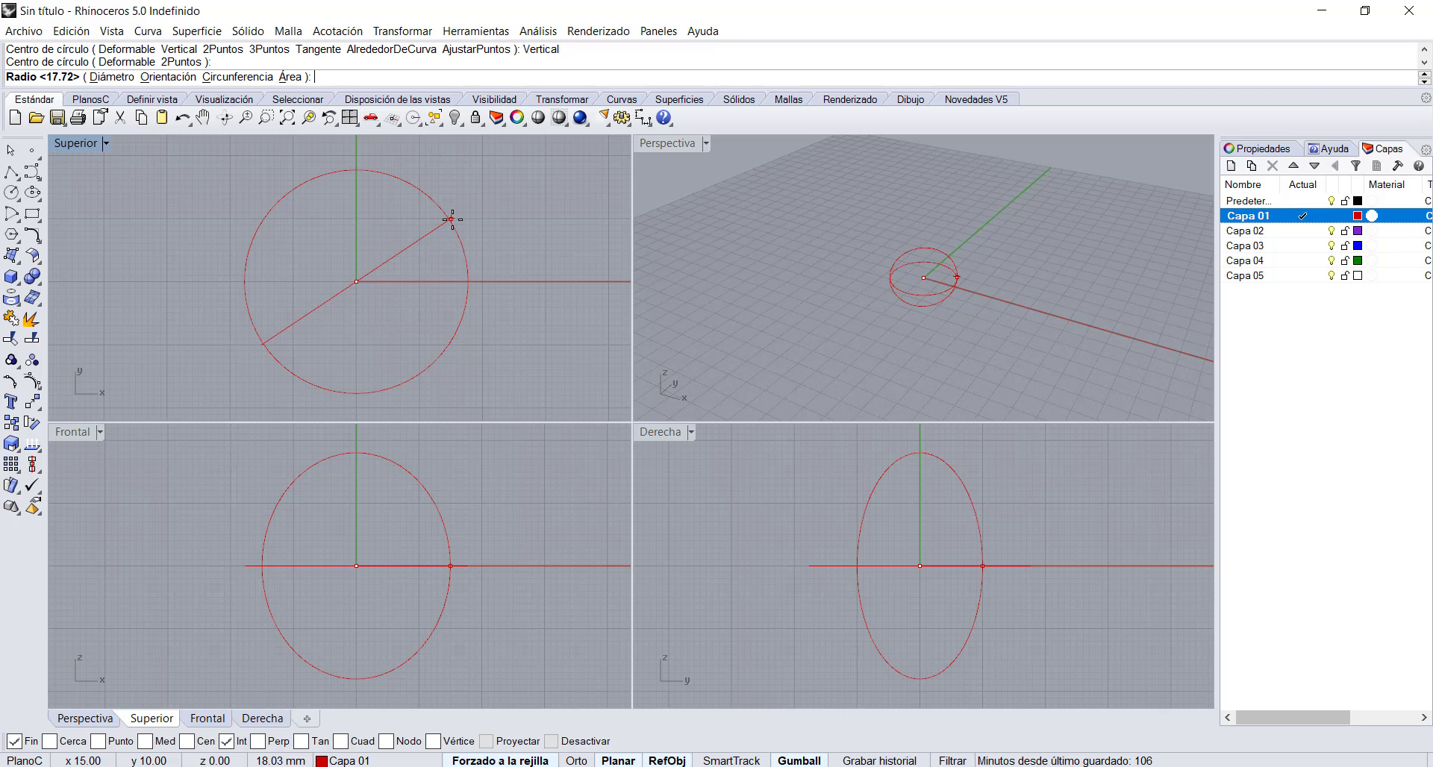
{"action": "left_click", "coordinate": [529, 192]}
{"action": "double_click", "coordinate": [664, 143]}
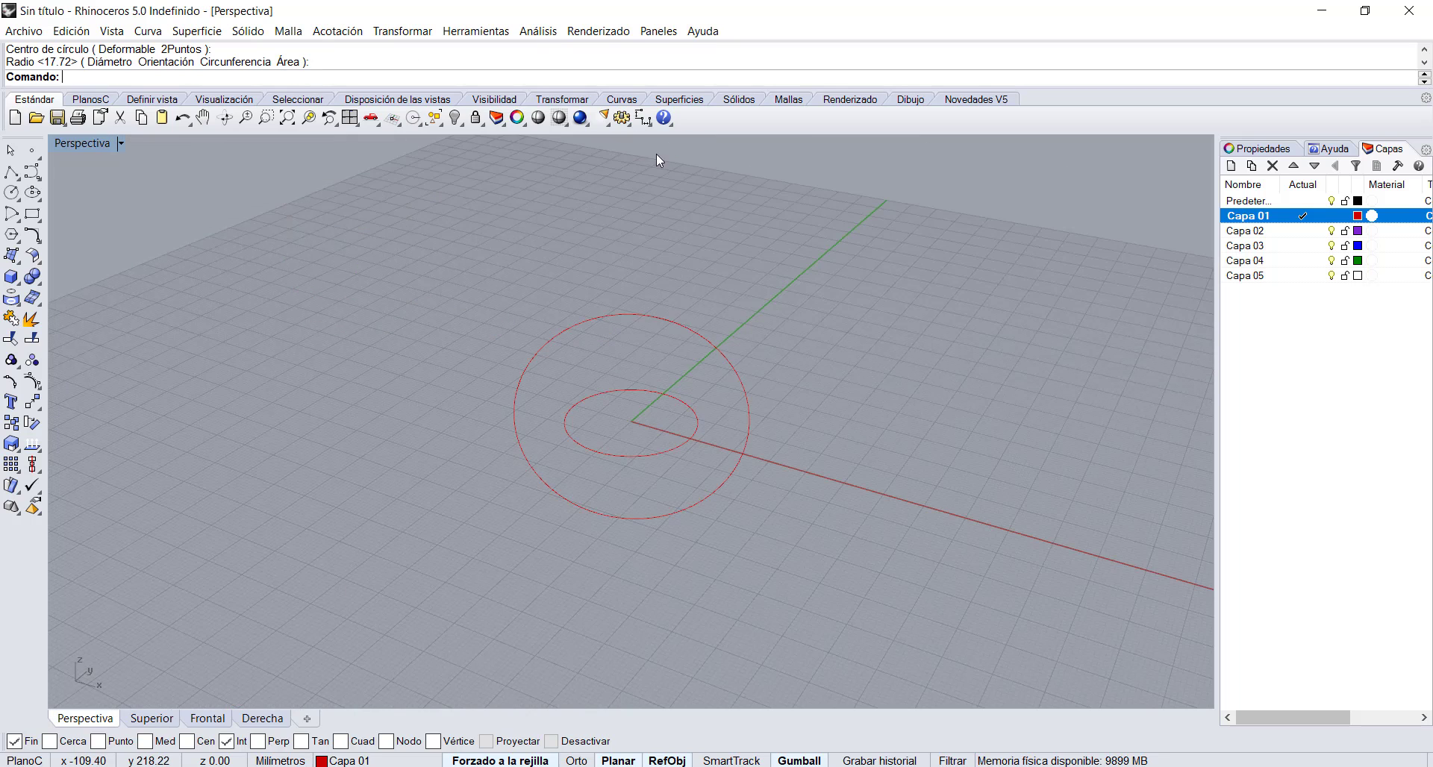
{"action": "right_click_drag", "start_coordinate": [642, 351], "coordinate": [640, 448]}
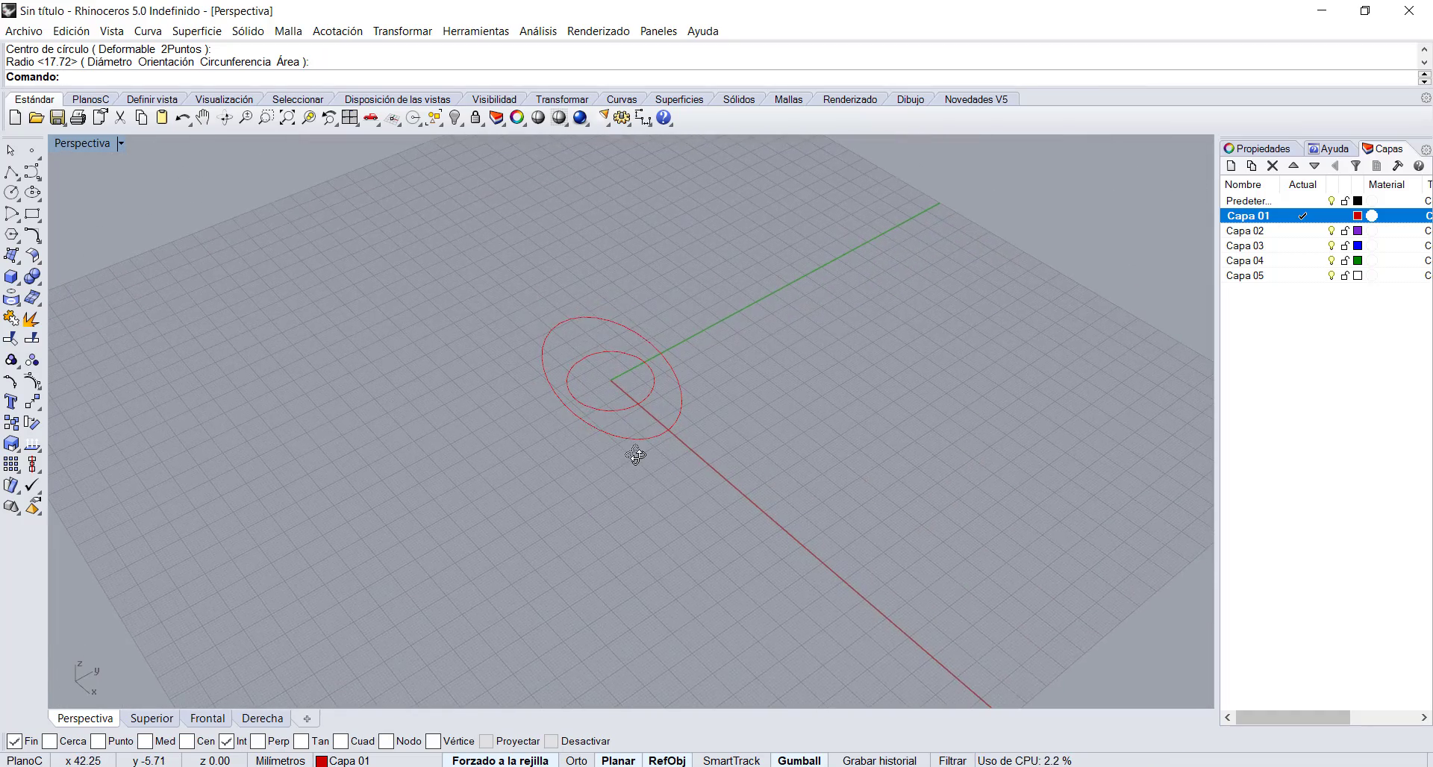
{"action": "double_click", "coordinate": [76, 142]}
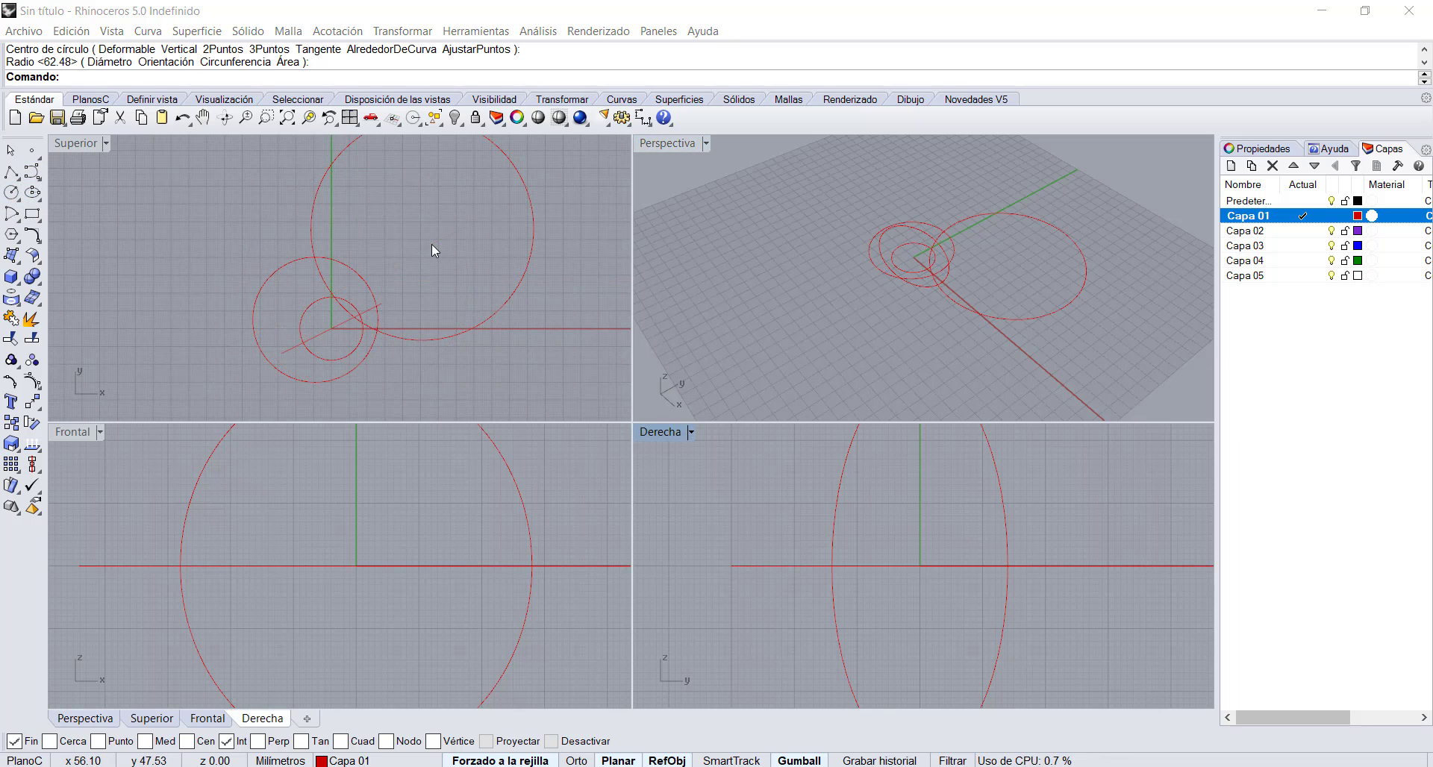
Step: Draw a circle with a 20 mm radius inside the largest circle in the Superior view
{"action": "left_click", "coordinate": [431, 244]}
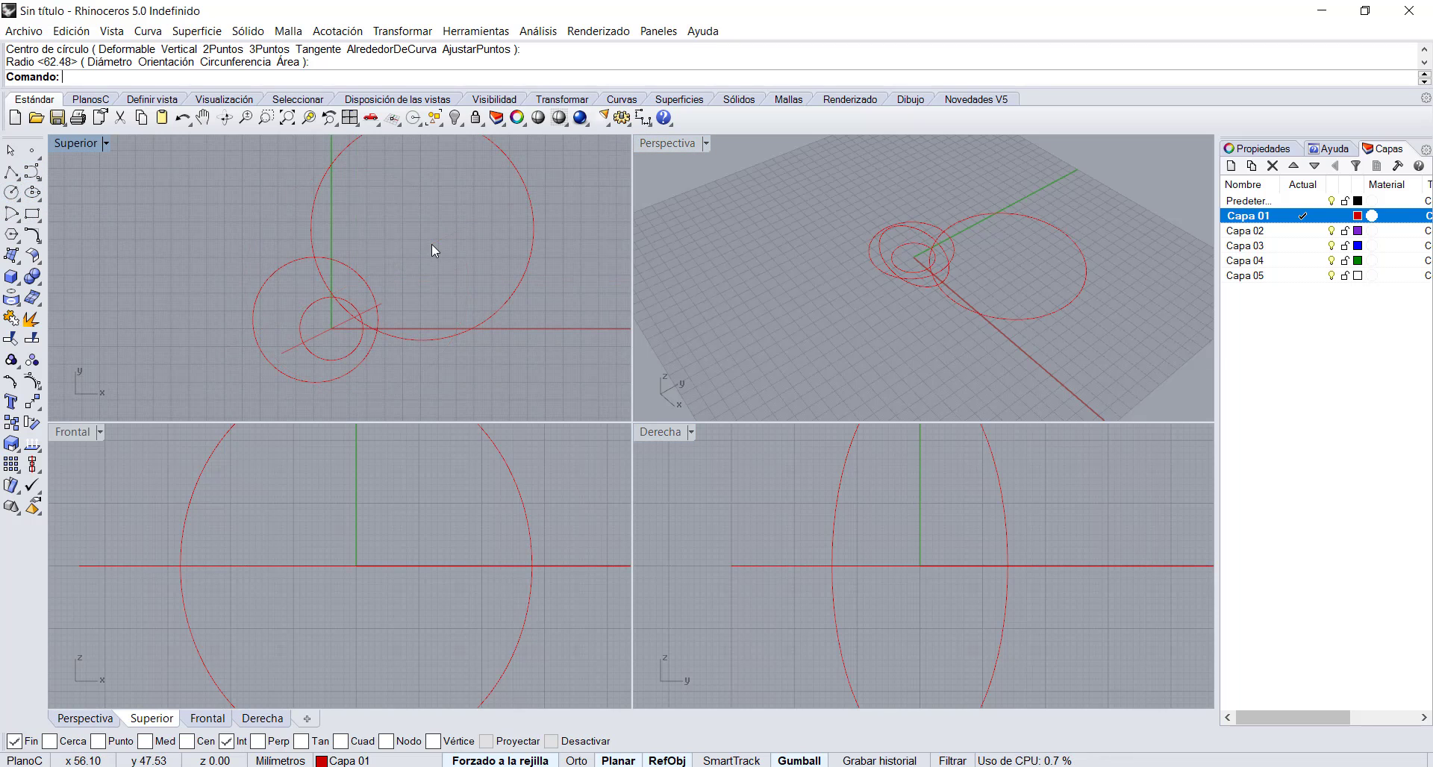
{"action": "left_click", "coordinate": [11, 192]}
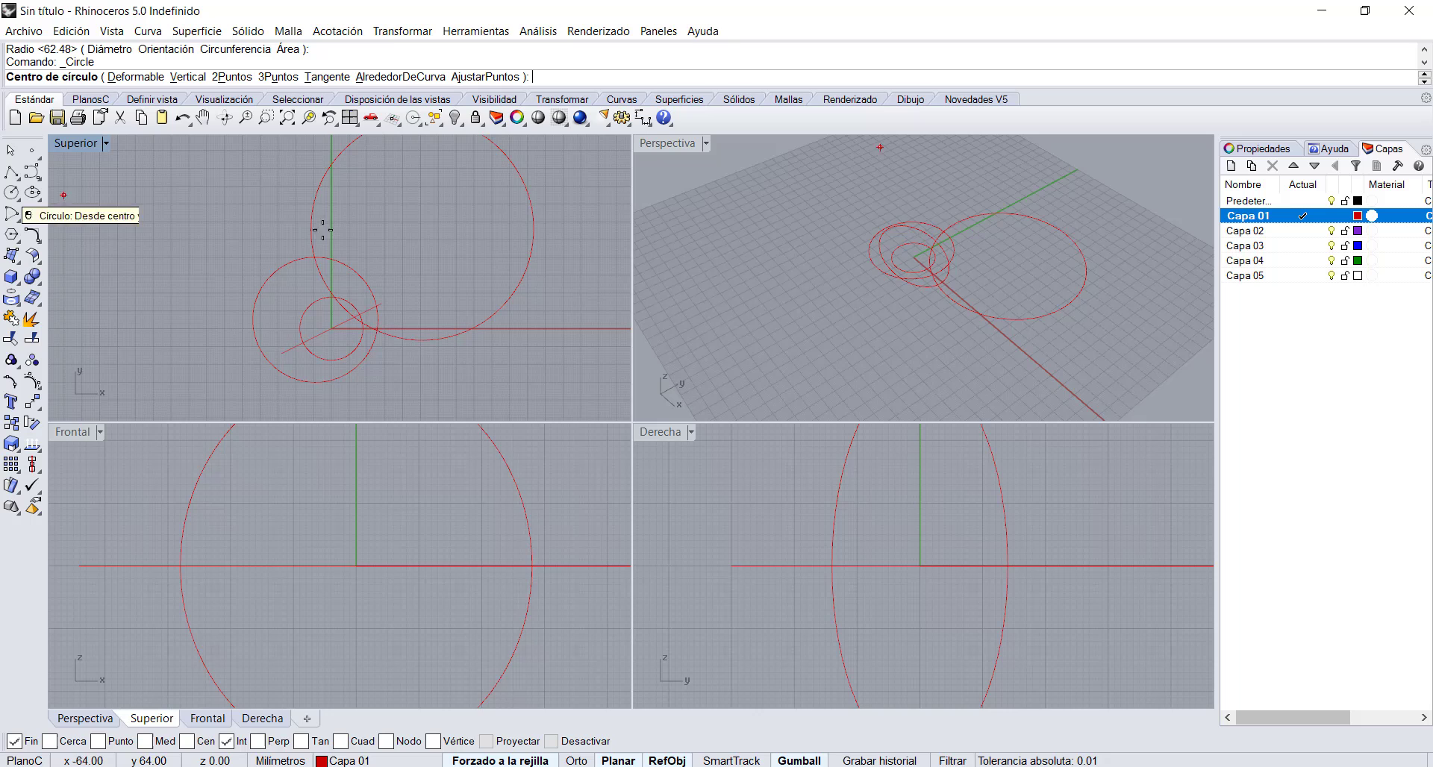
{"action": "left_click", "coordinate": [404, 234]}
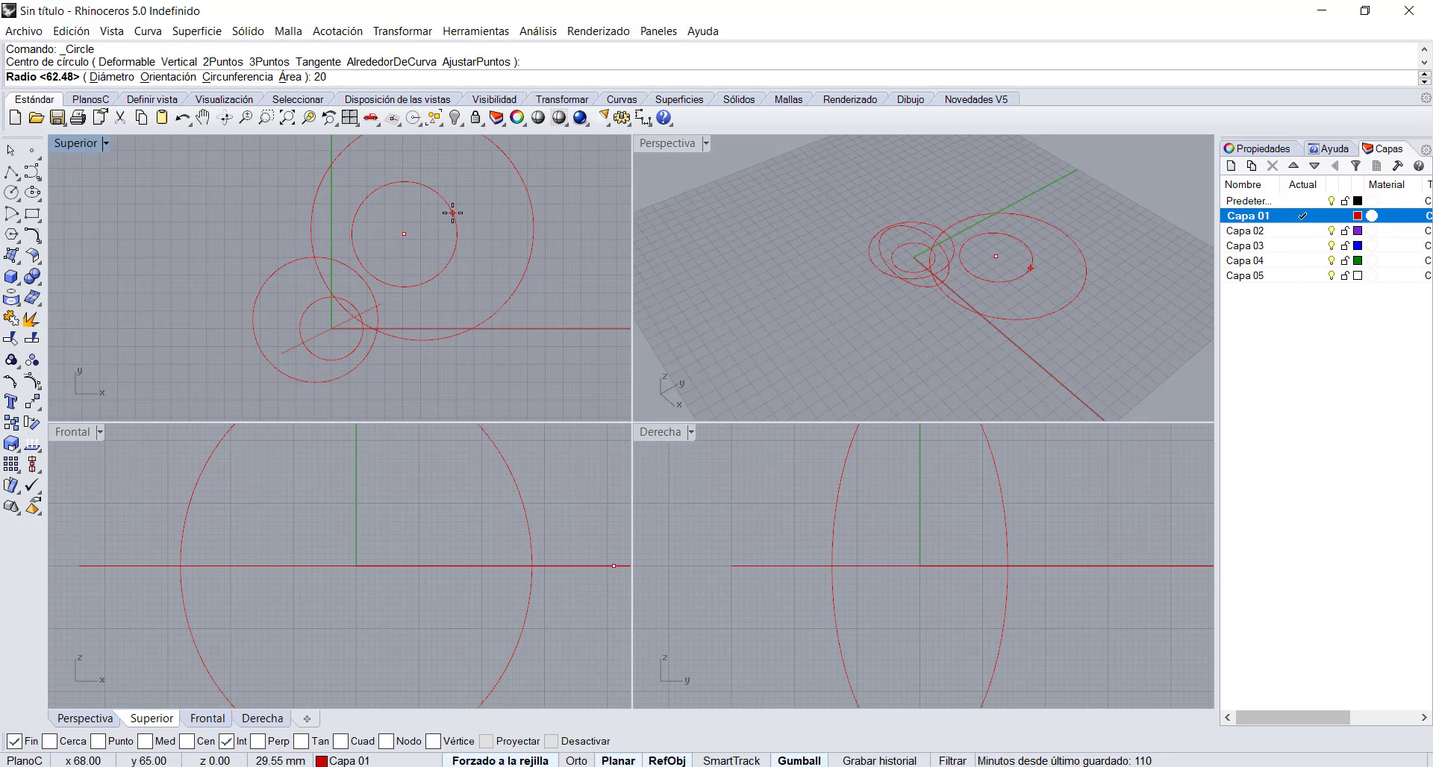
{"action": "key", "text": "Return"}
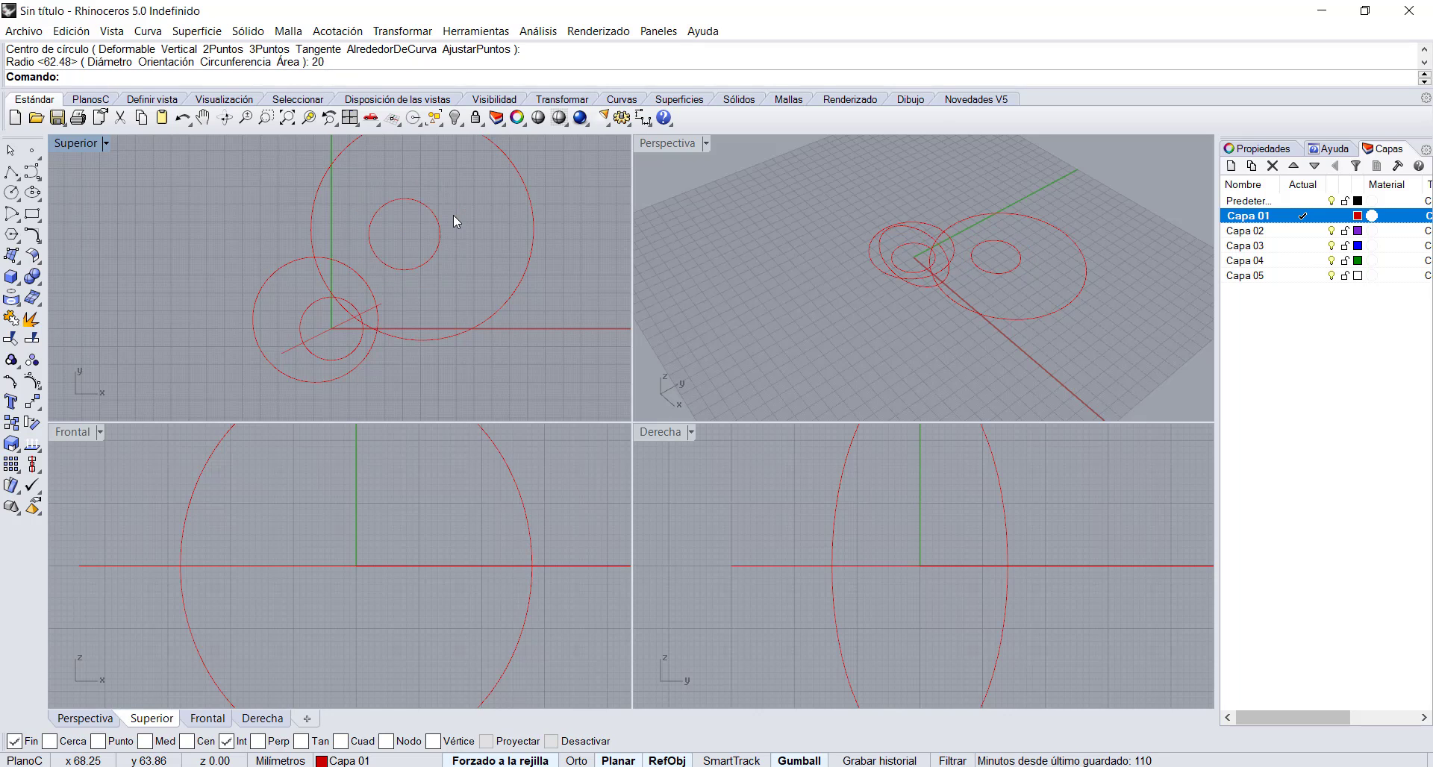
Step: Draw a circle with the Diámetro option set to 50 mm beside the 20 mm radius circle in the Superior view
{"action": "key", "text": "Return"}
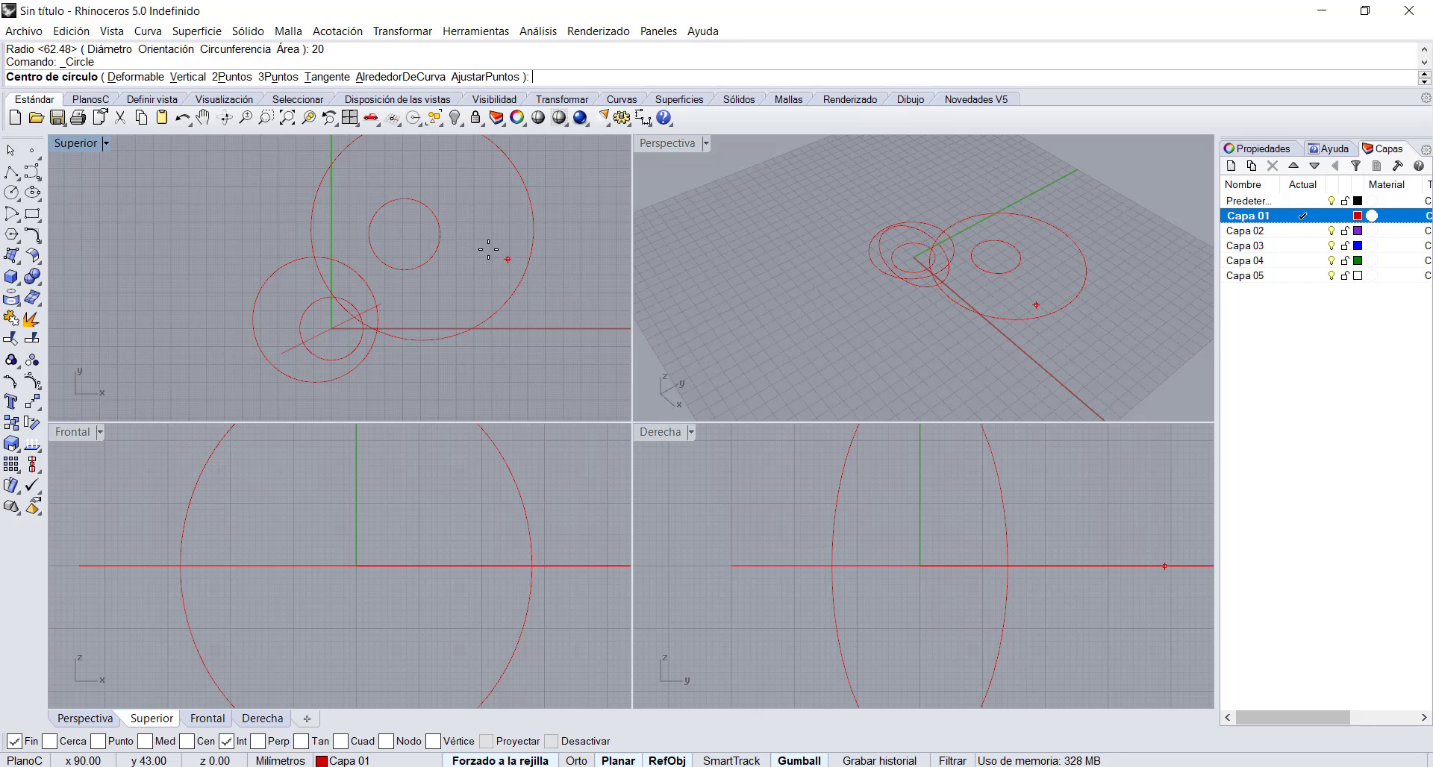
{"action": "left_click", "coordinate": [485, 245]}
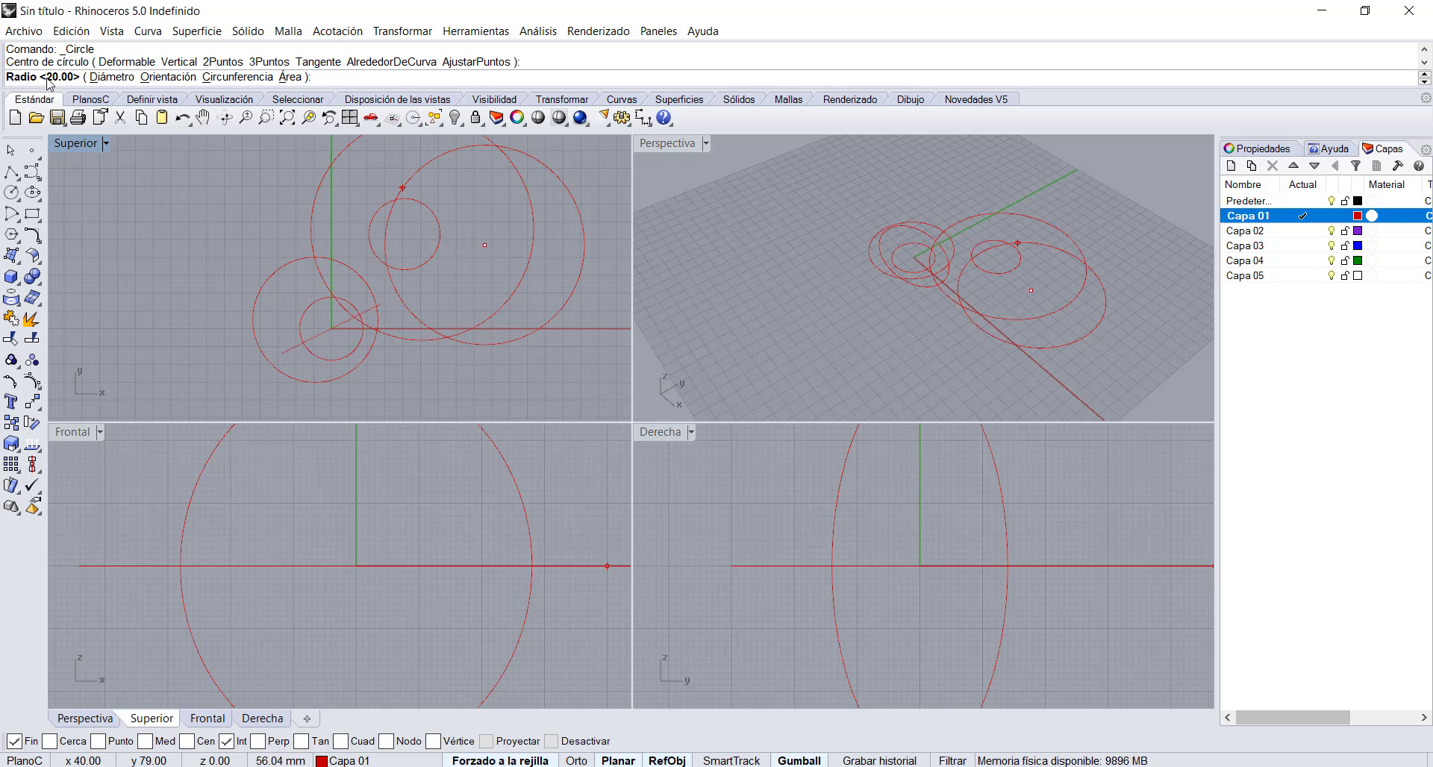
{"action": "left_click", "coordinate": [112, 77]}
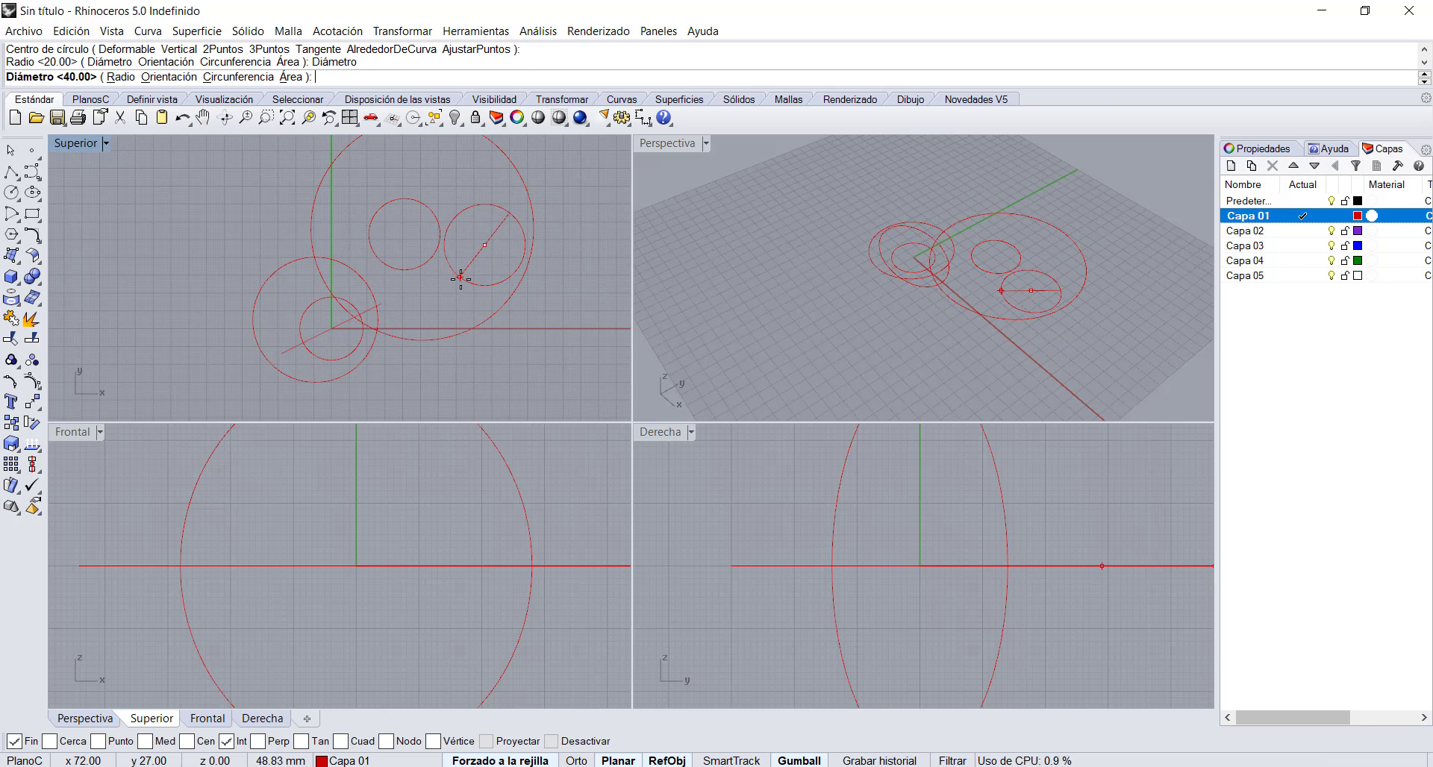
{"action": "type", "text": "50"}
{"action": "key", "text": "Return"}
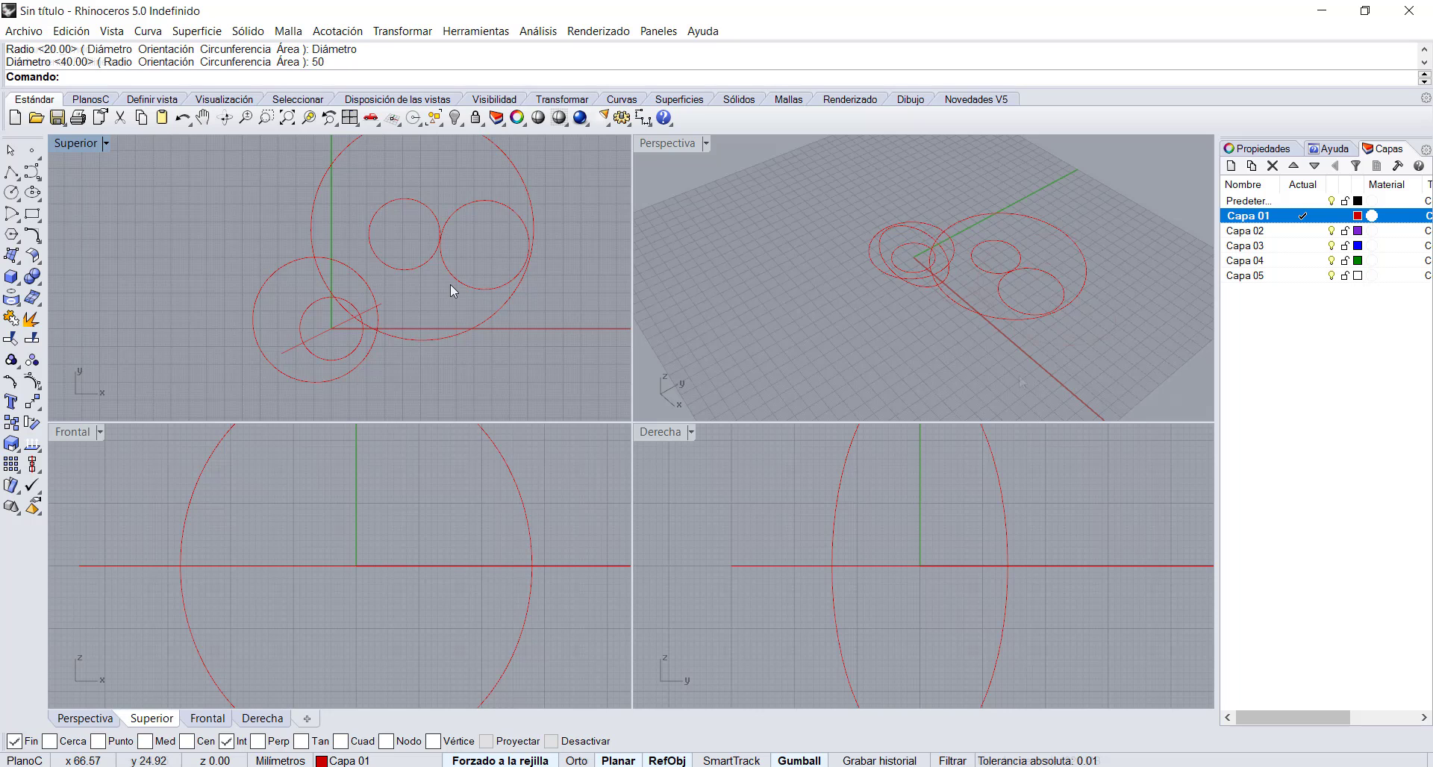
Step: Make Capa 02 the current layer and fit all viewports to the extents of the drawn curves
{"action": "left_click", "coordinate": [1020, 369]}
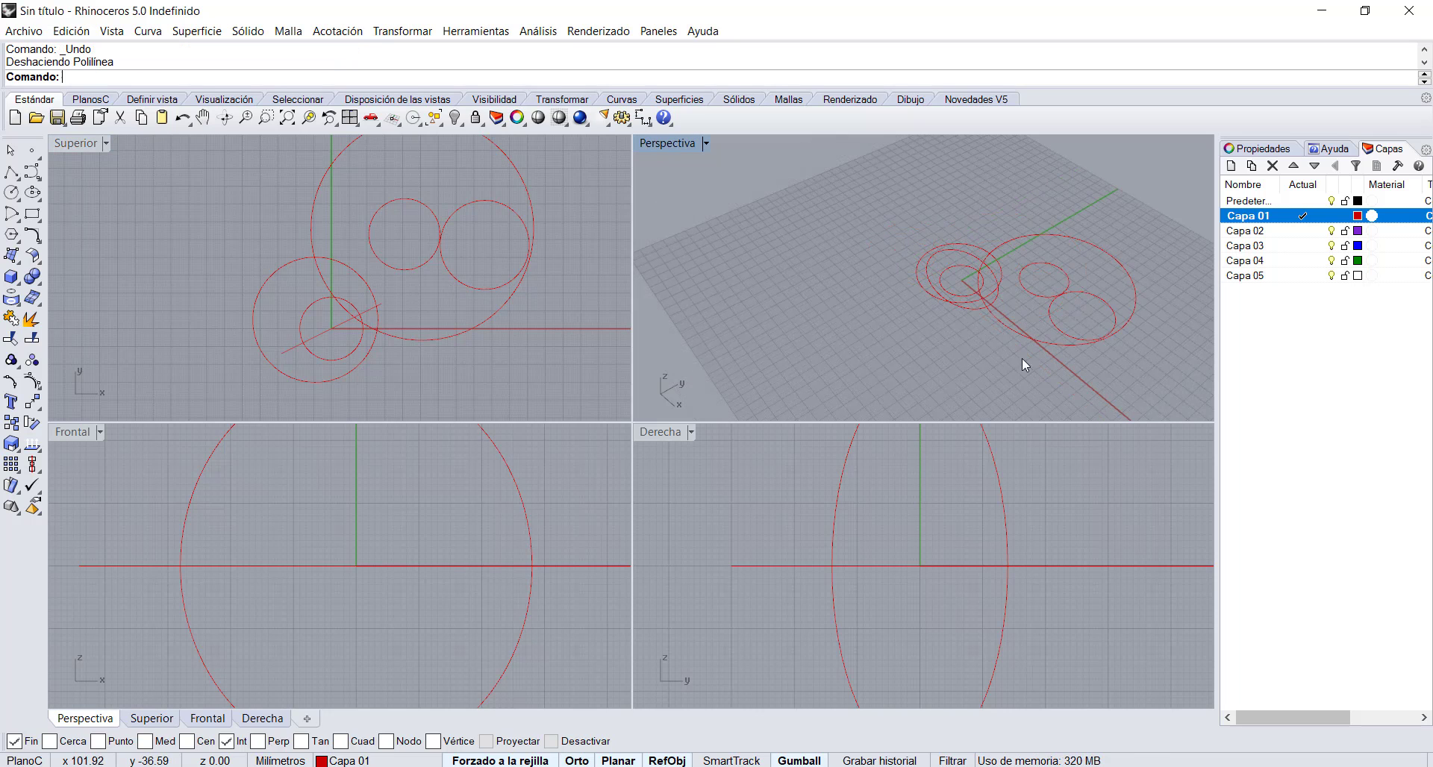
{"action": "left_click", "coordinate": [1304, 232]}
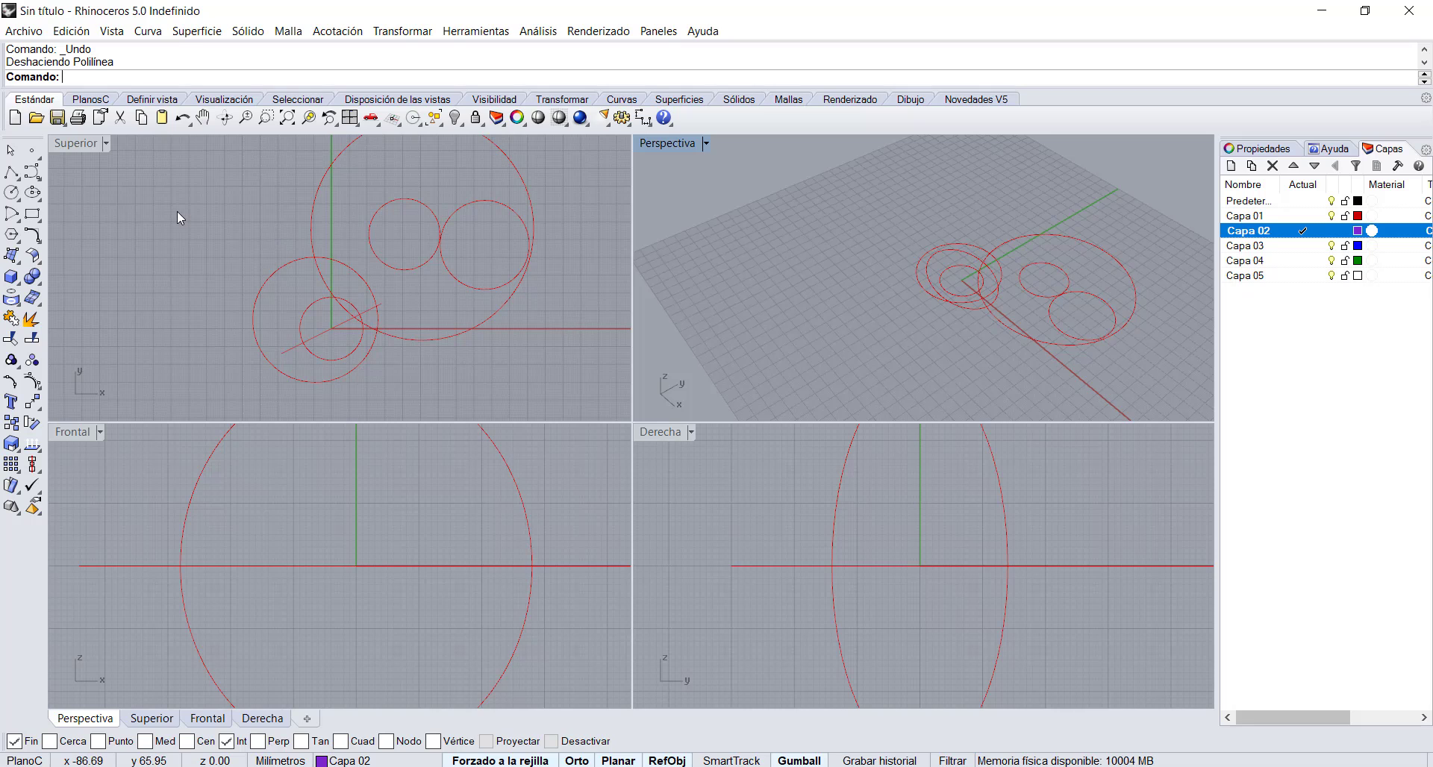
{"action": "left_click", "coordinate": [288, 119]}
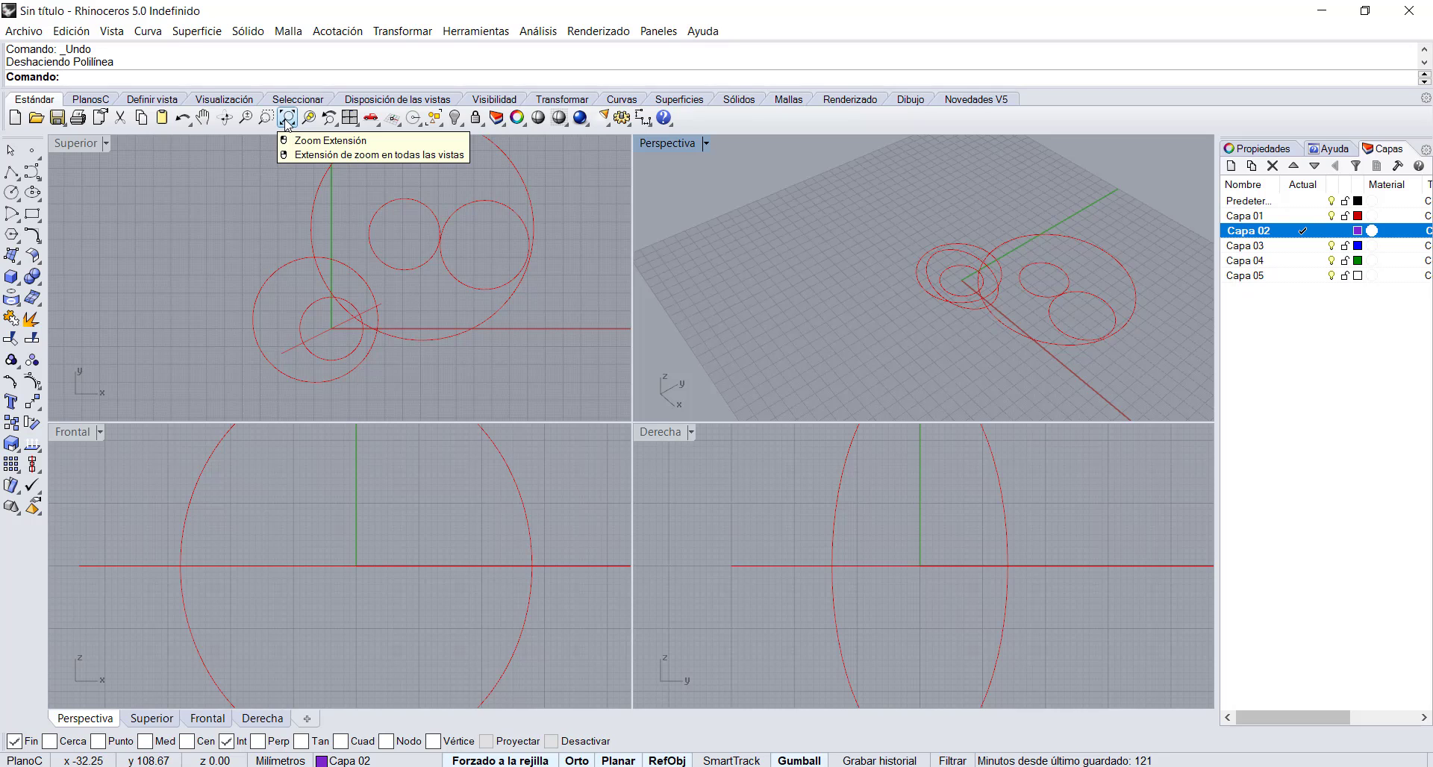
{"action": "right_click", "coordinate": [288, 120]}
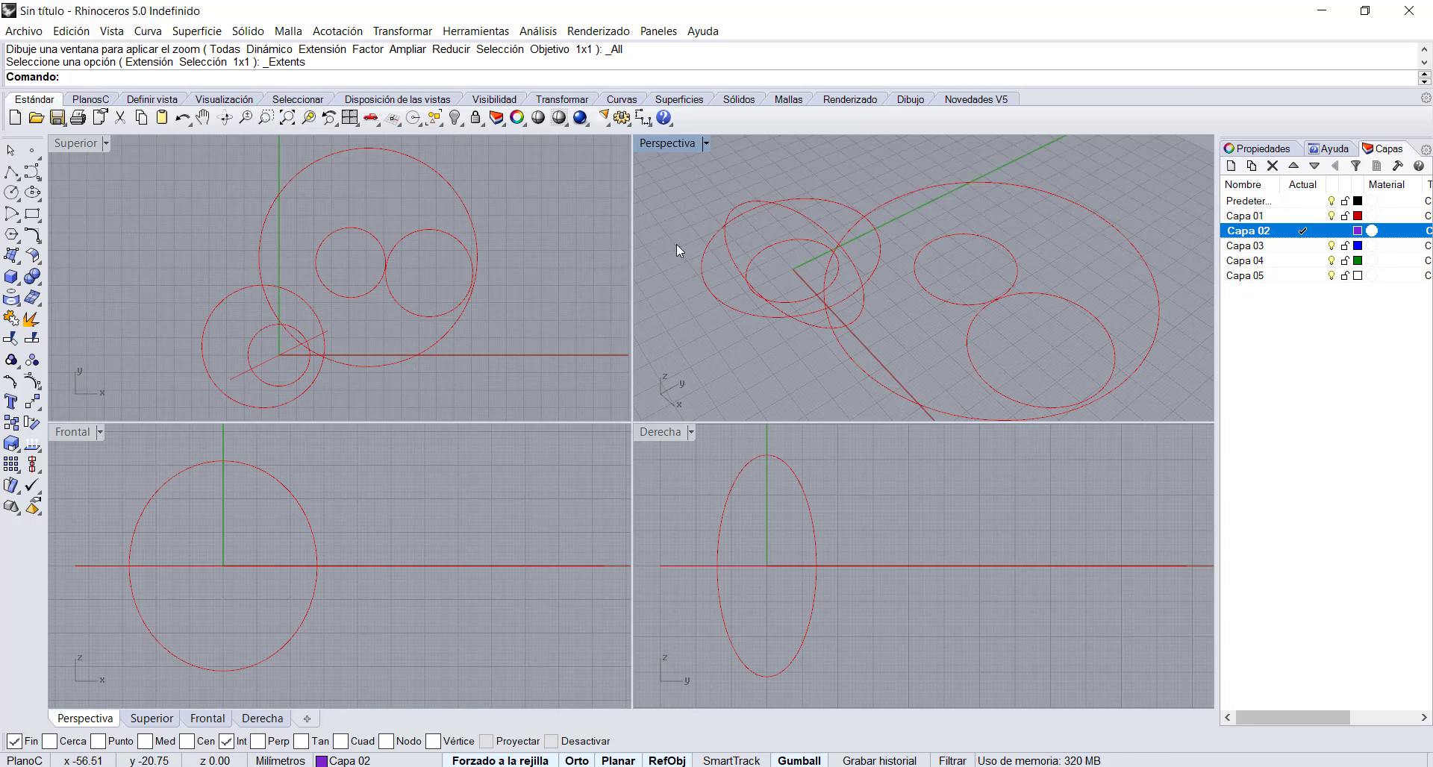
Step: Select all the curves in the Superior view and delete them
{"action": "left_click", "coordinate": [549, 404]}
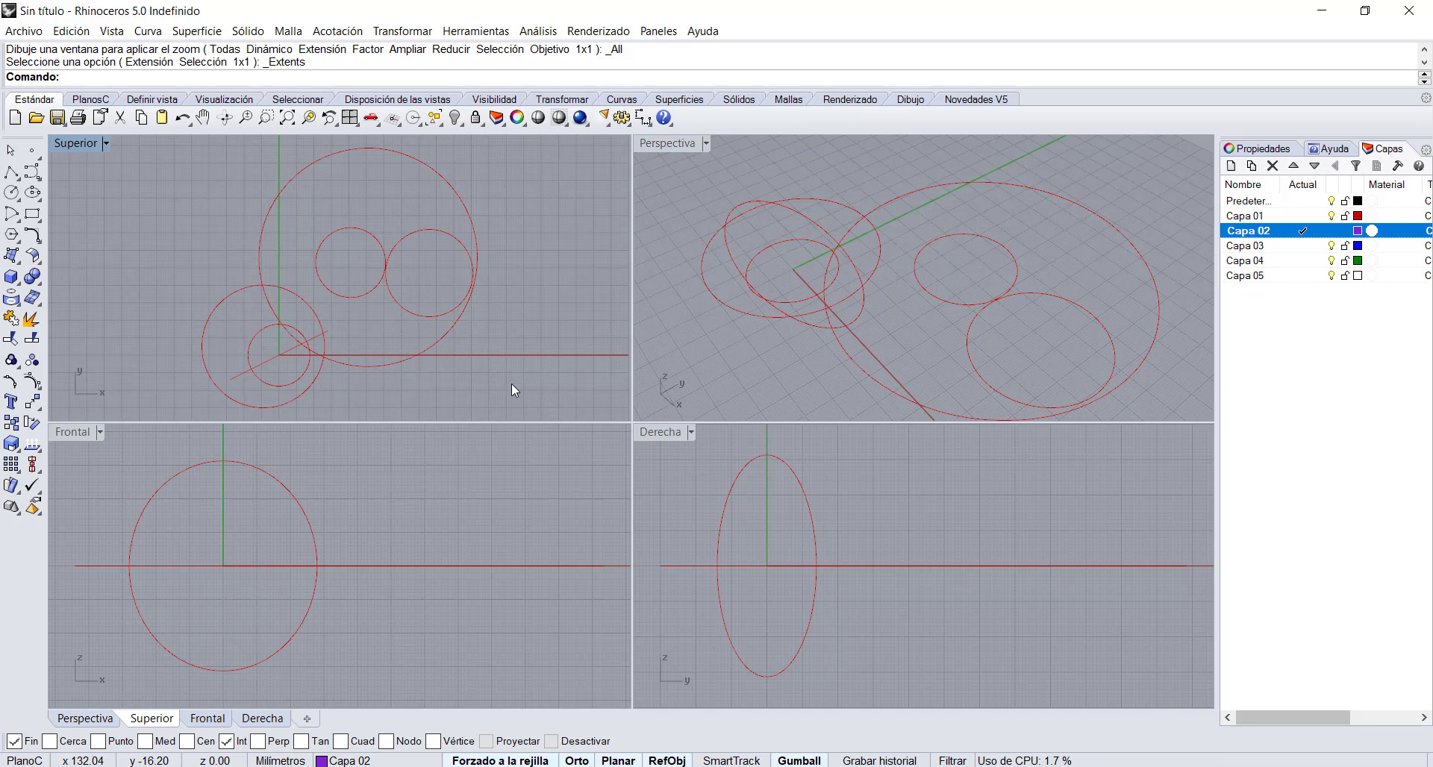
{"action": "left_click_drag", "start_coordinate": [161, 182], "coordinate": [161, 182]}
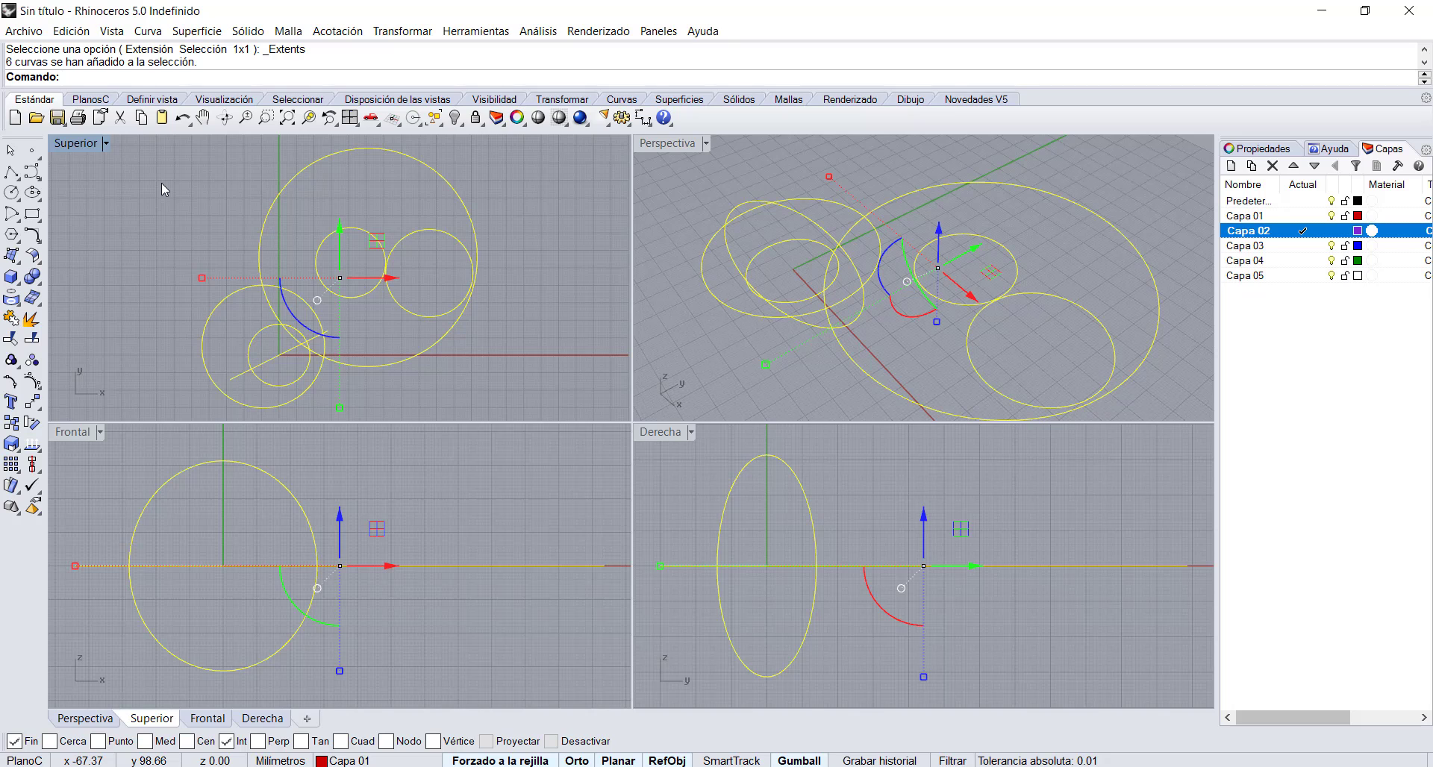
{"action": "key", "text": "Delete"}
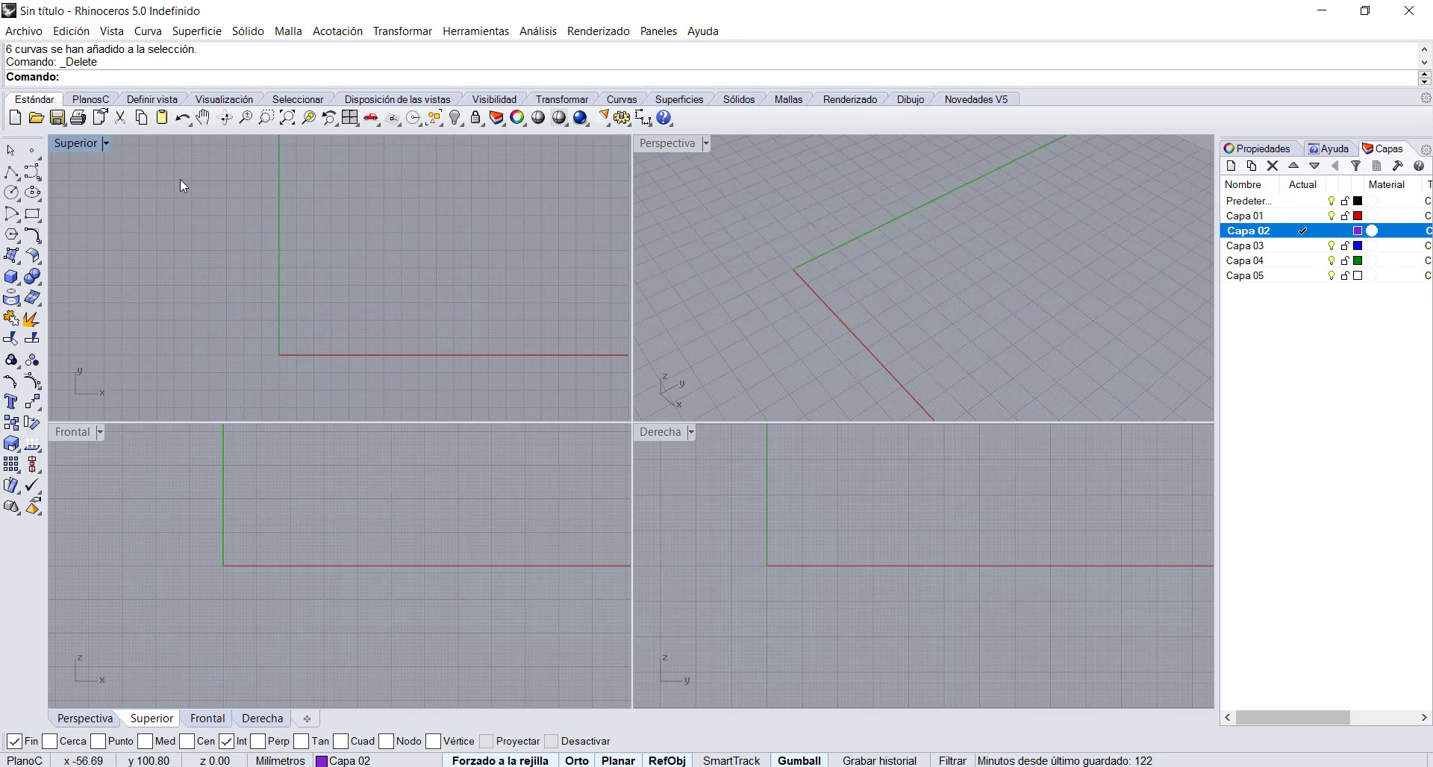
Step: Place a single point near the origin in the Superior view, and scatter a series of multiple points around it
{"action": "left_click", "coordinate": [31, 153]}
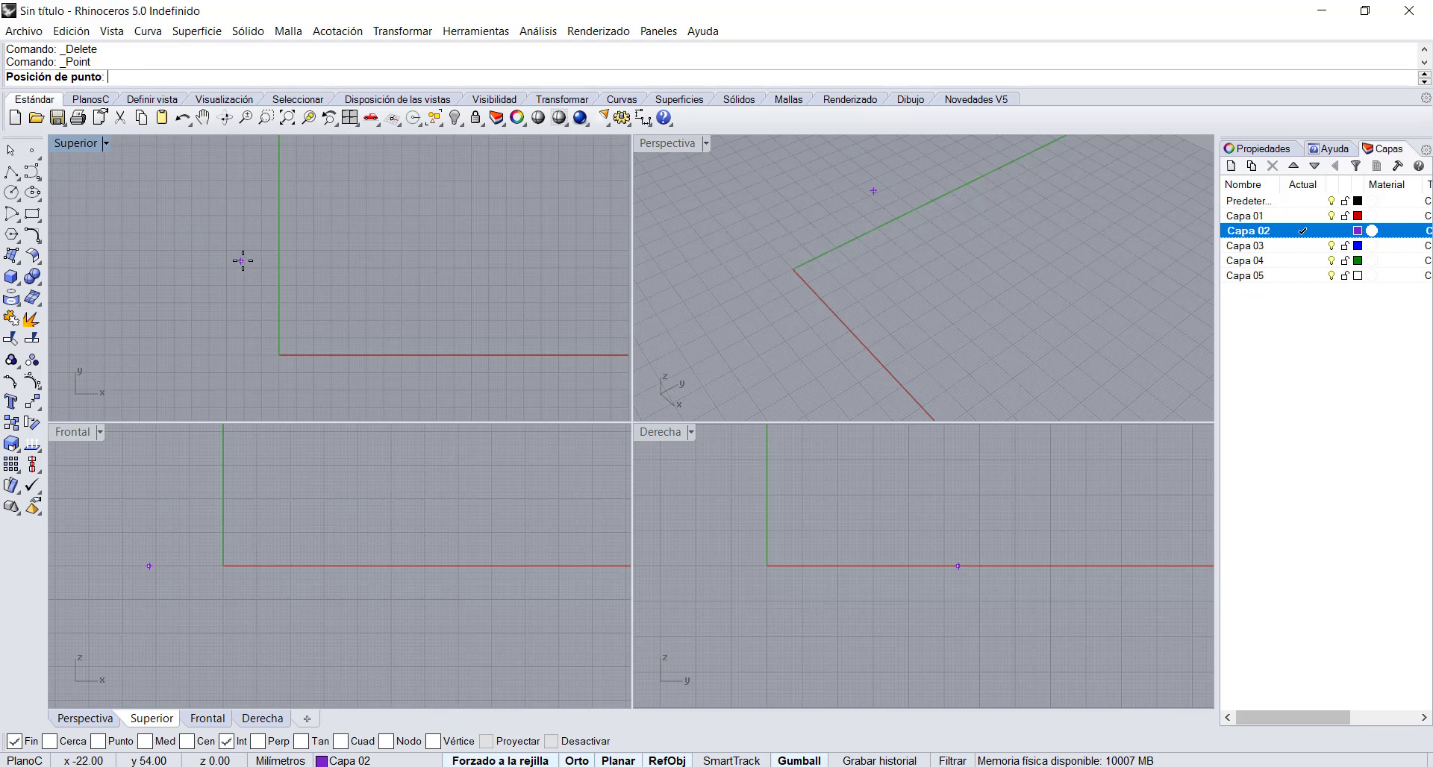
{"action": "left_click", "coordinate": [300, 290]}
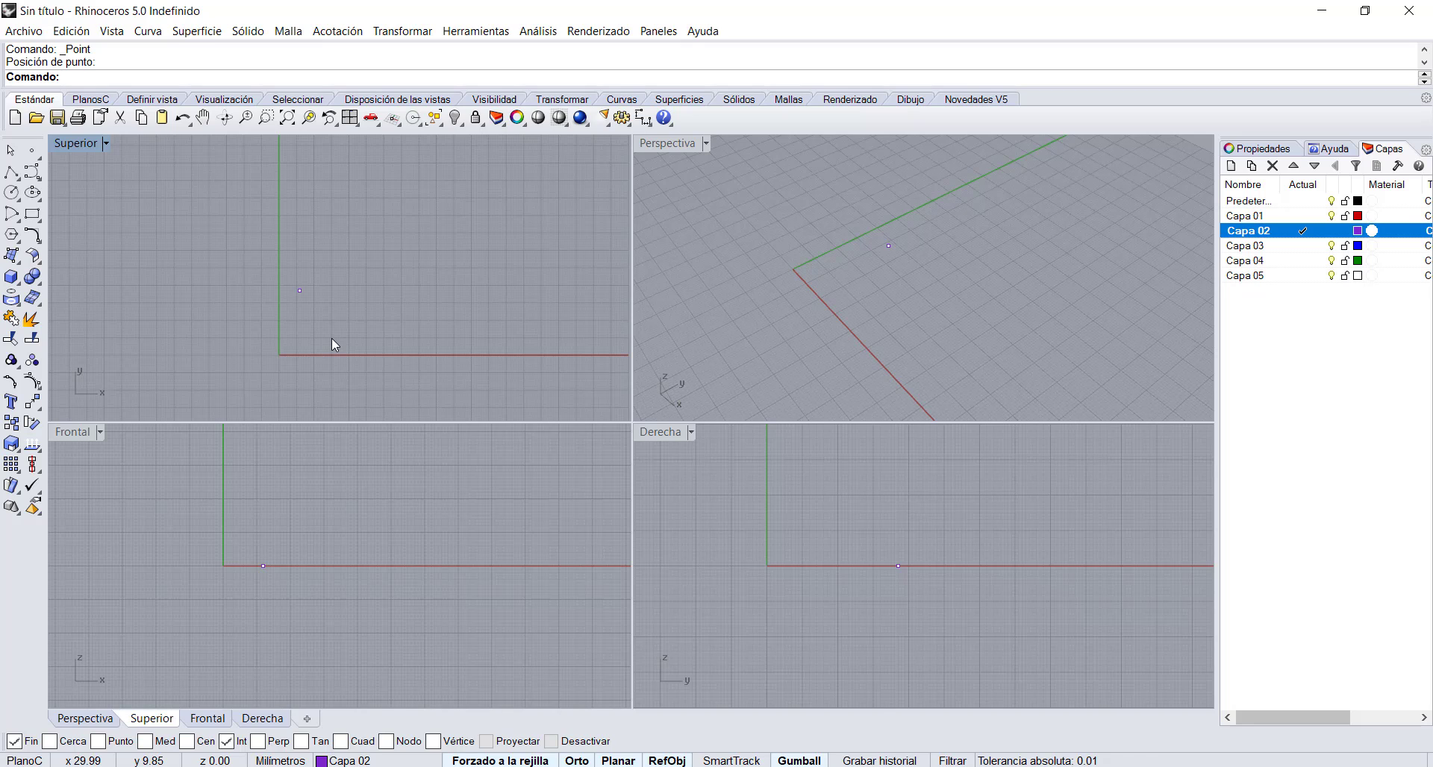
{"action": "right_click", "coordinate": [34, 153]}
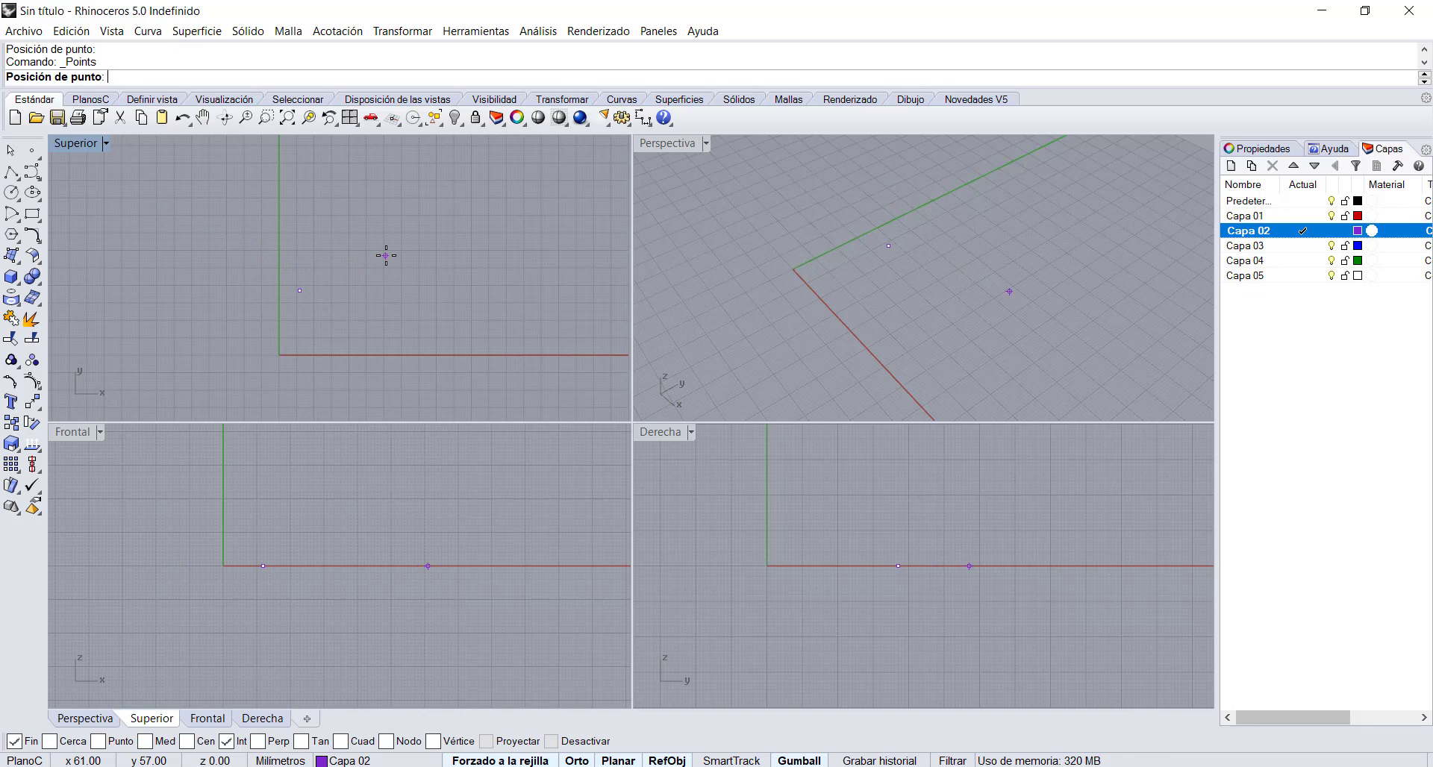
{"action": "left_click", "coordinate": [334, 293]}
{"action": "left_click", "coordinate": [352, 328]}
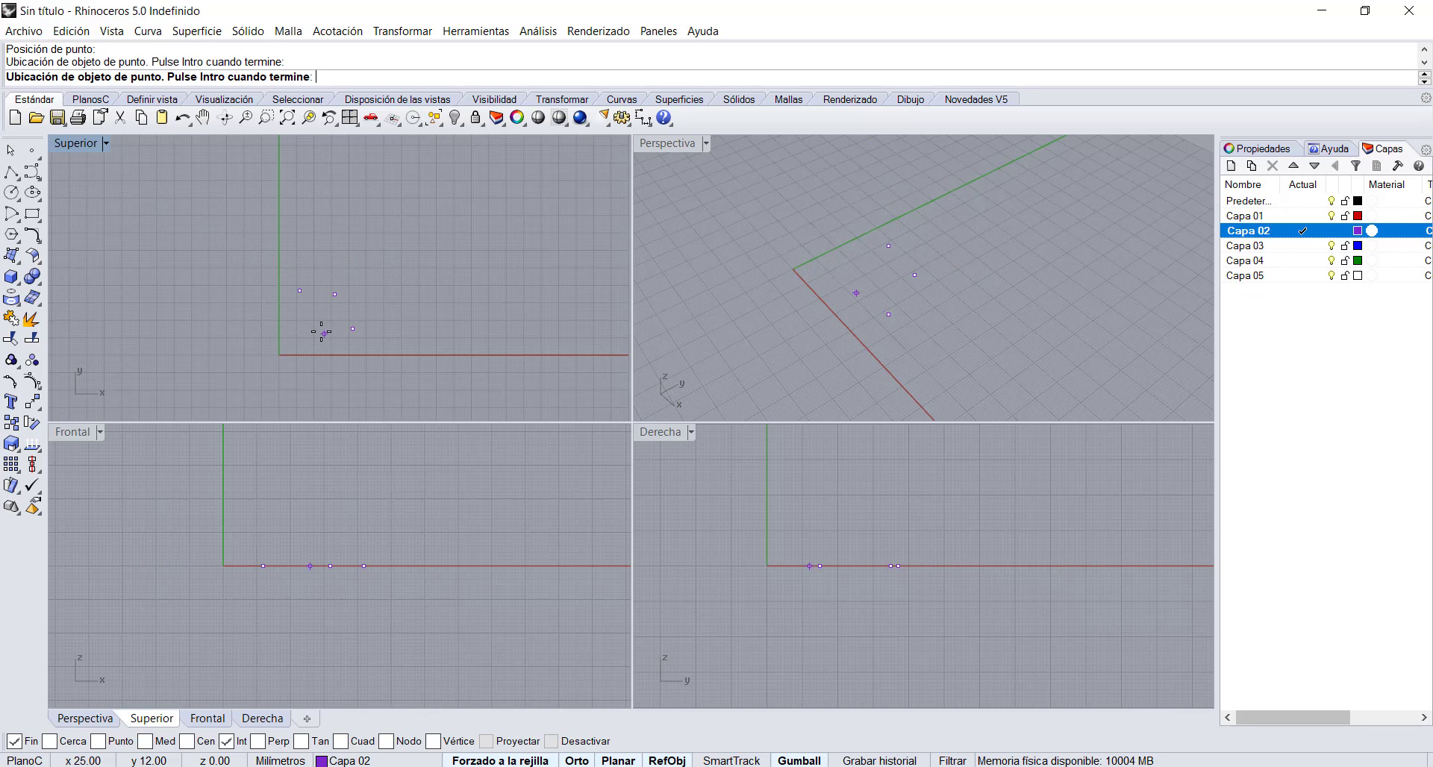
{"action": "left_click", "coordinate": [320, 332]}
{"action": "left_click", "coordinate": [317, 360]}
{"action": "left_click", "coordinate": [310, 374]}
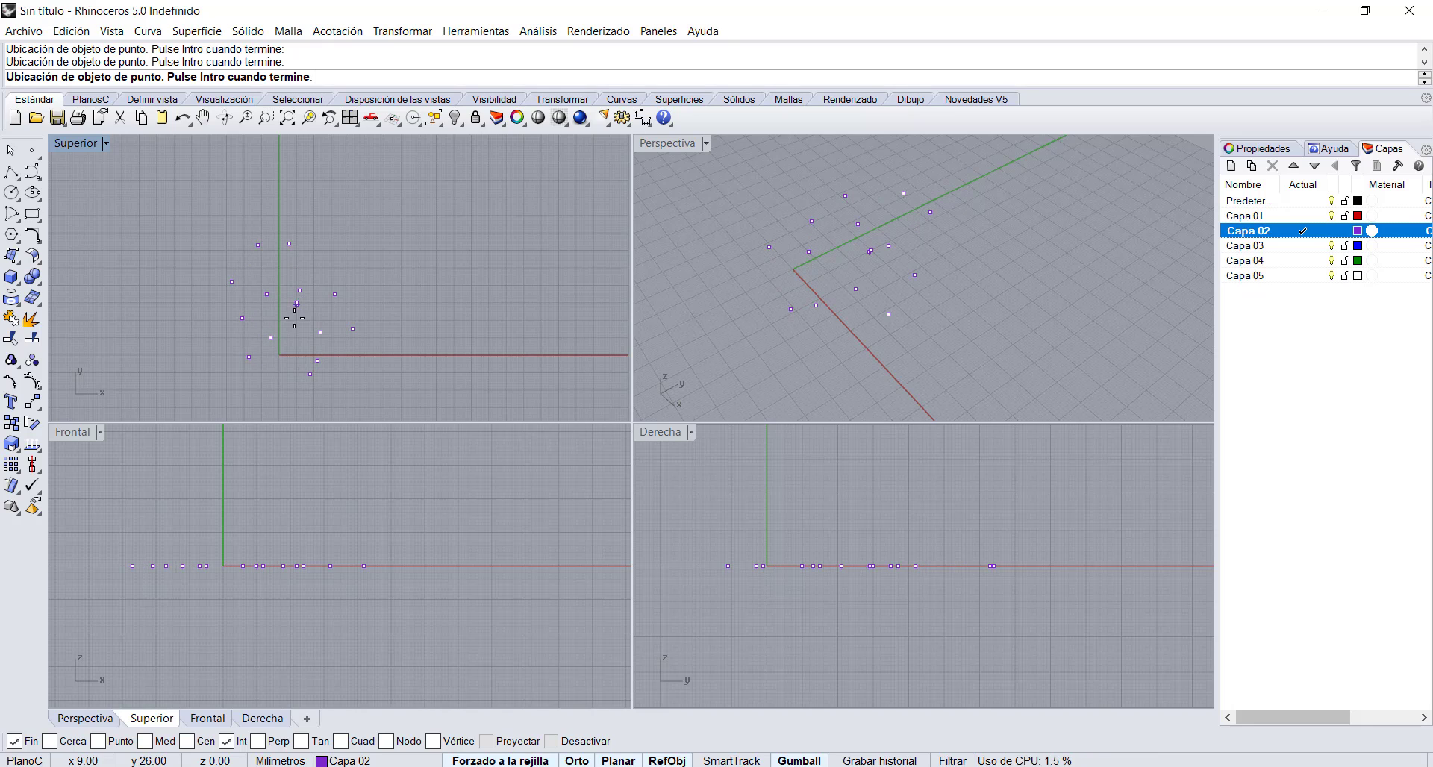
{"action": "left_click", "coordinate": [296, 303]}
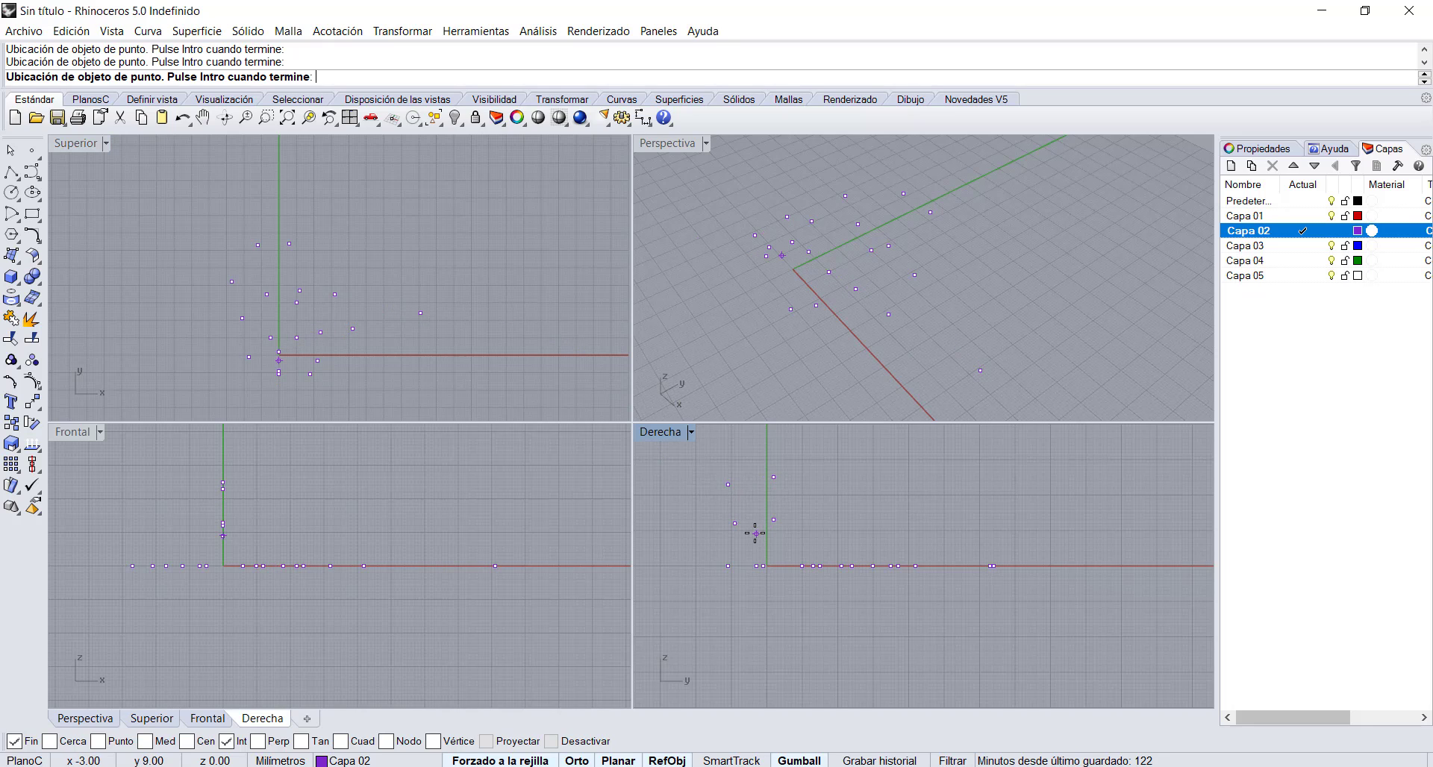
Step: Scatter more points above the horizontal axis in the Derecha view and inspect their spatial distribution in the Perspectiva view
{"action": "left_click", "coordinate": [754, 533]}
{"action": "left_click", "coordinate": [825, 533]}
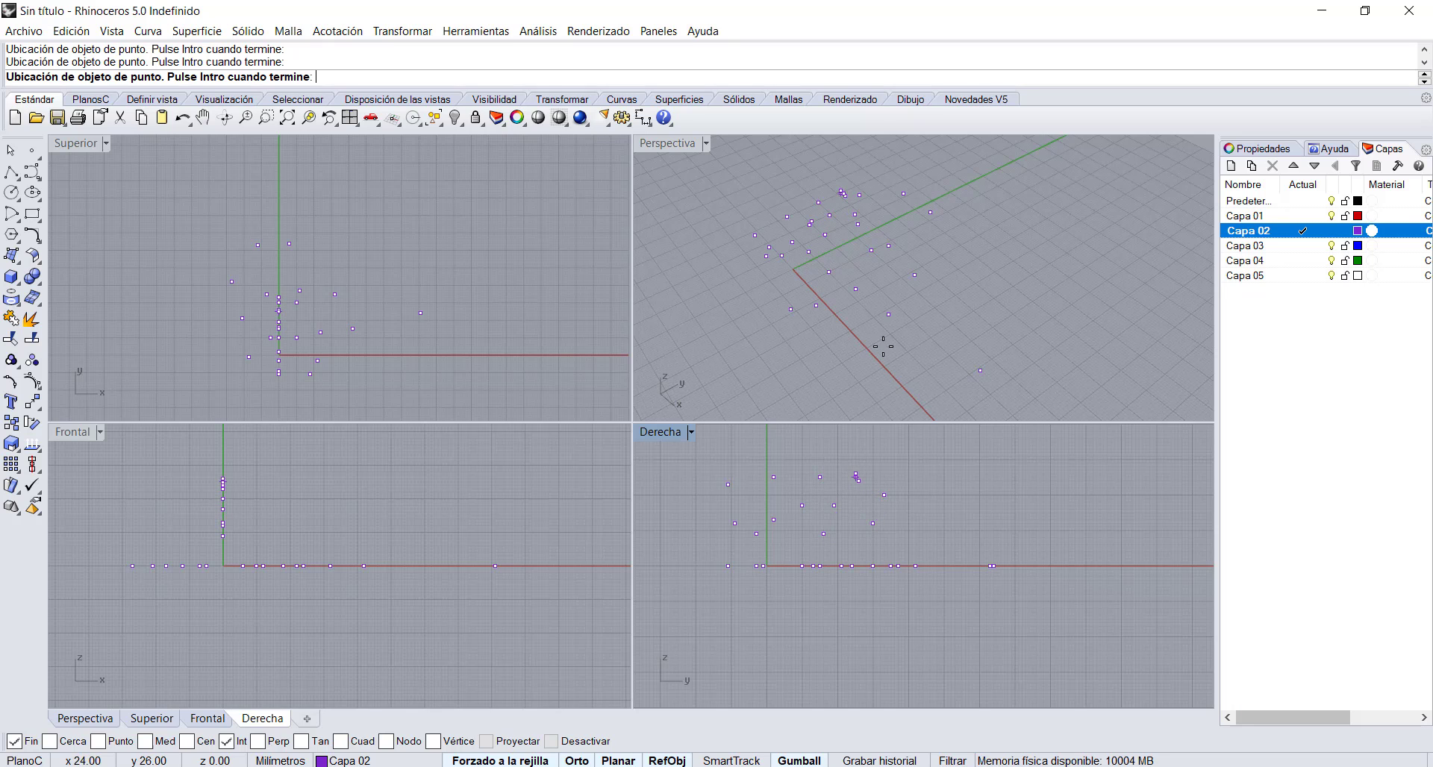
{"action": "double_click", "coordinate": [668, 143]}
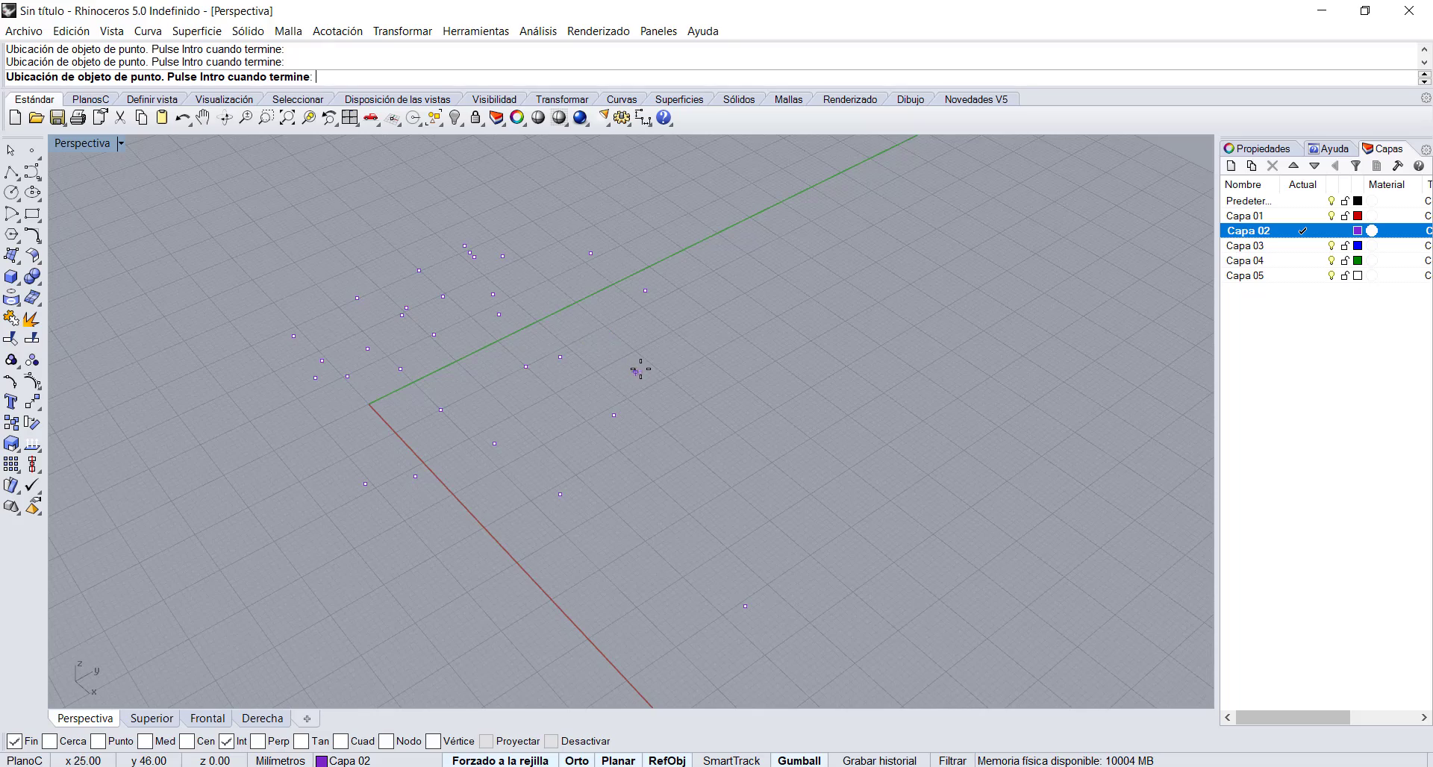
{"action": "right_click_drag", "start_coordinate": [640, 369], "coordinate": [918, 345]}
{"action": "double_click", "coordinate": [79, 144]}
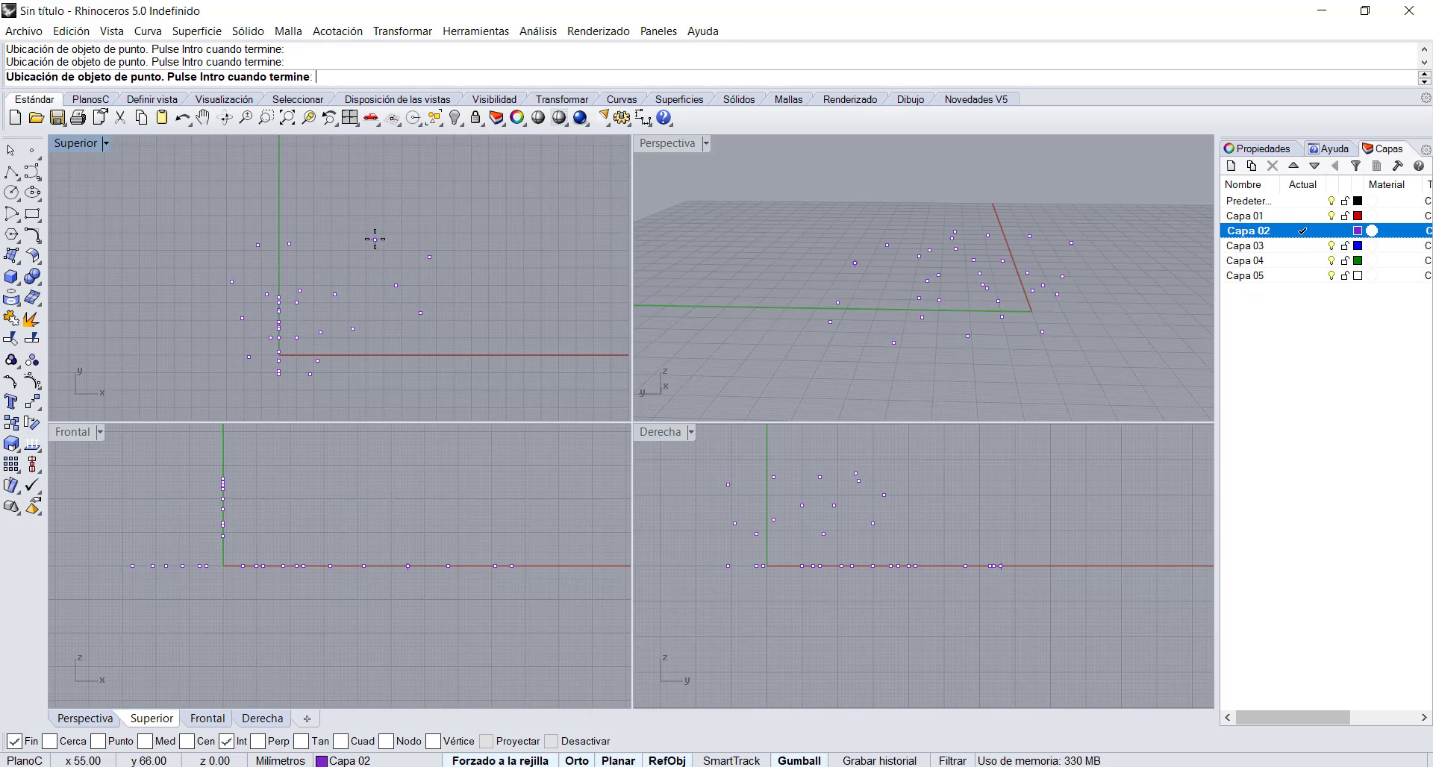
Step: Place a last point in the Superior view to finish the multiple points, and delete all the points
{"action": "left_click", "coordinate": [355, 283]}
{"action": "key", "text": "Return"}
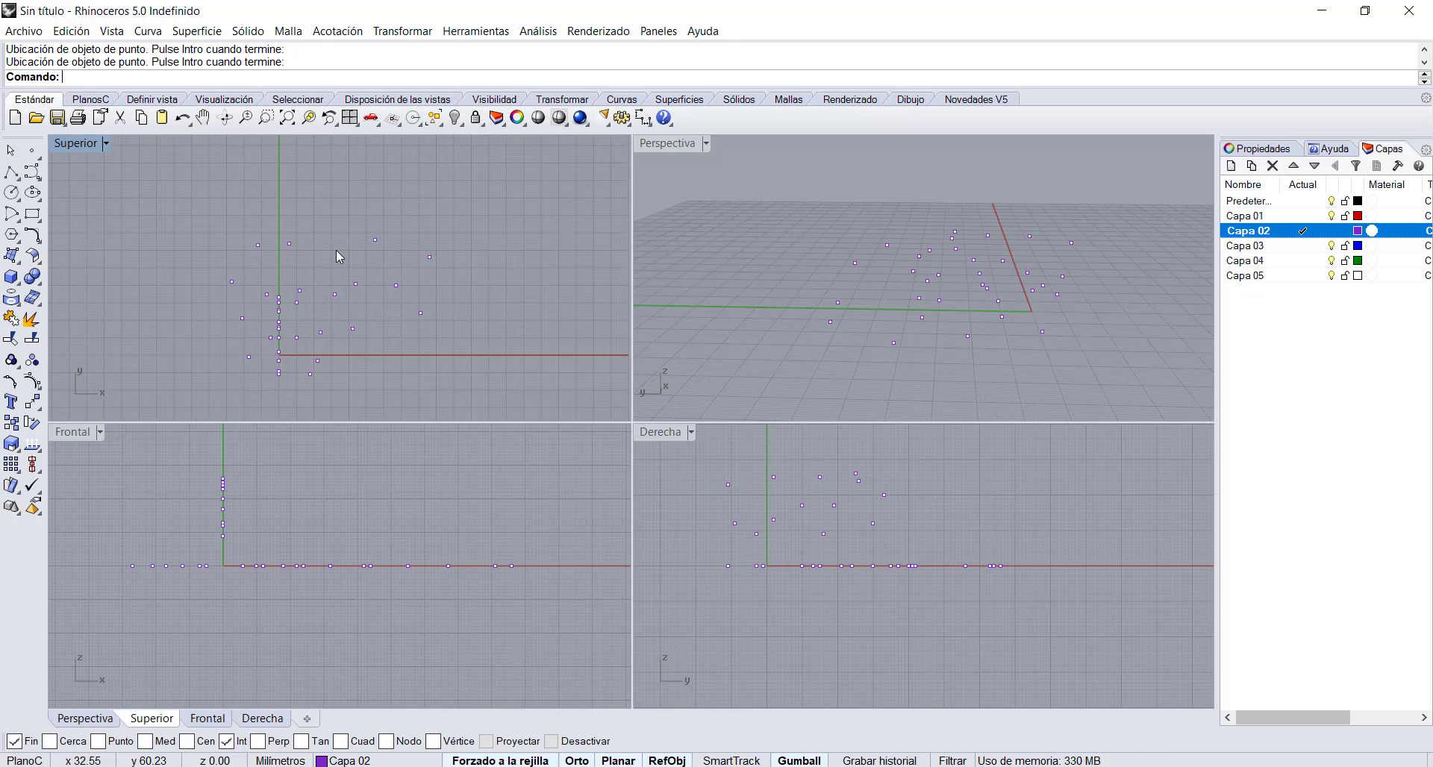
{"action": "left_click", "coordinate": [11, 153]}
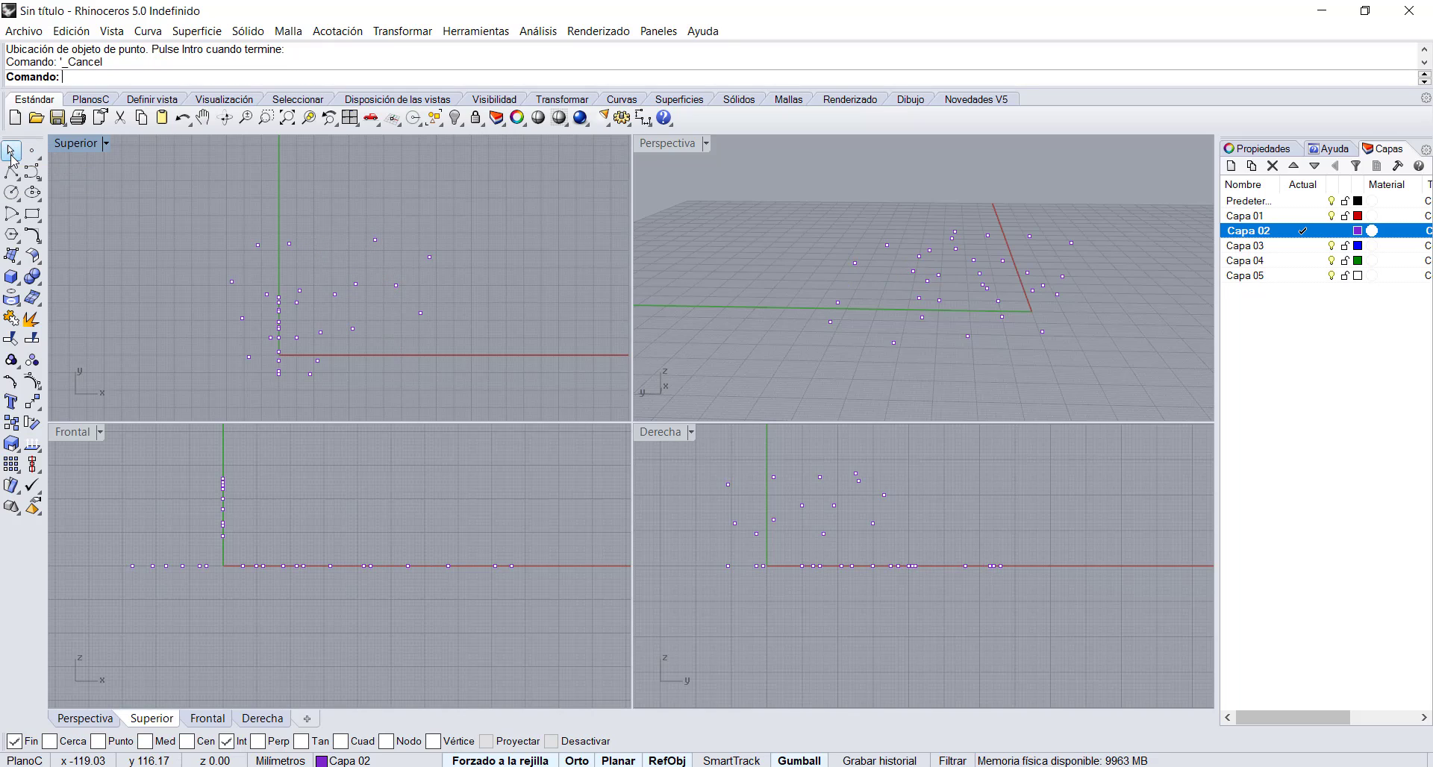
{"action": "left_click_drag", "start_coordinate": [513, 401], "coordinate": [431, 333]}
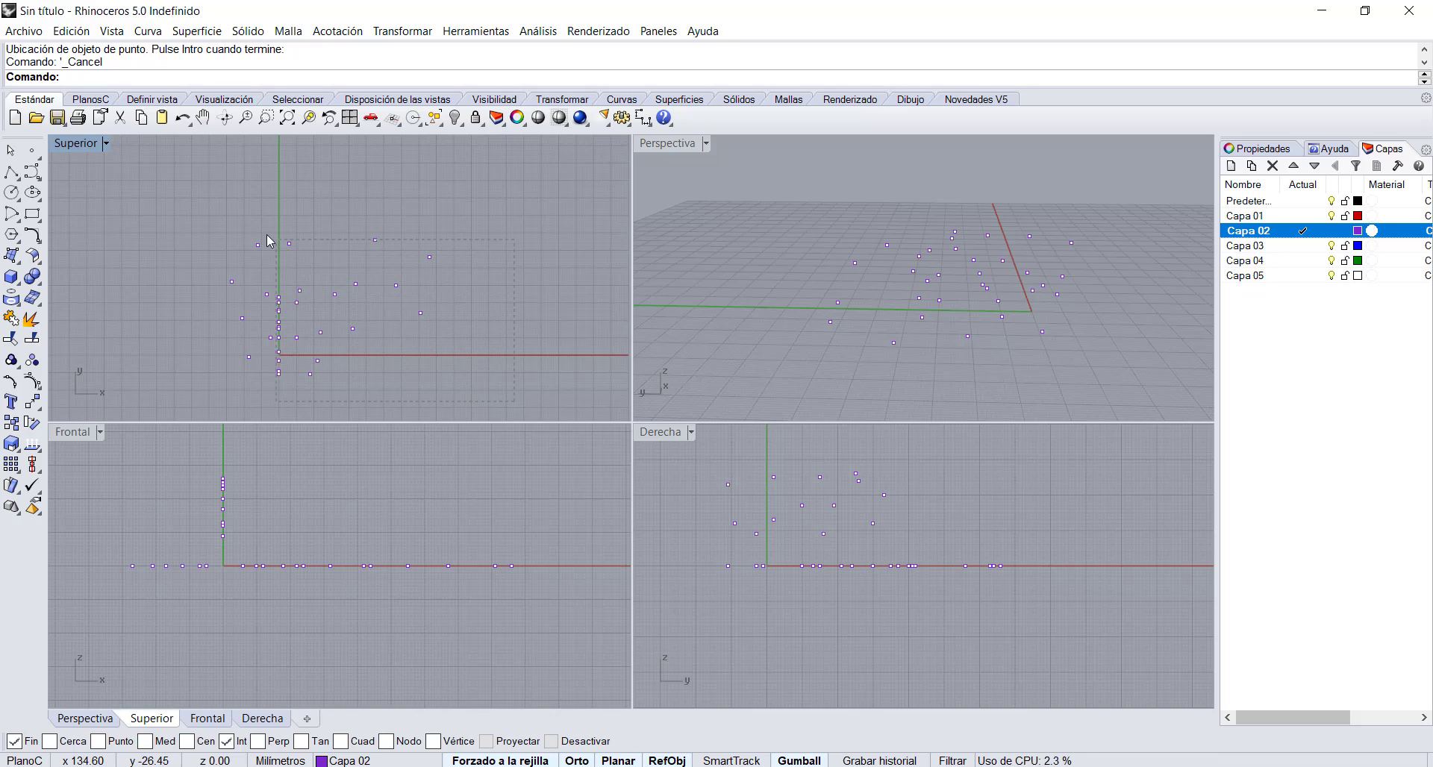
{"action": "left_click_drag", "start_coordinate": [166, 168], "coordinate": [166, 168]}
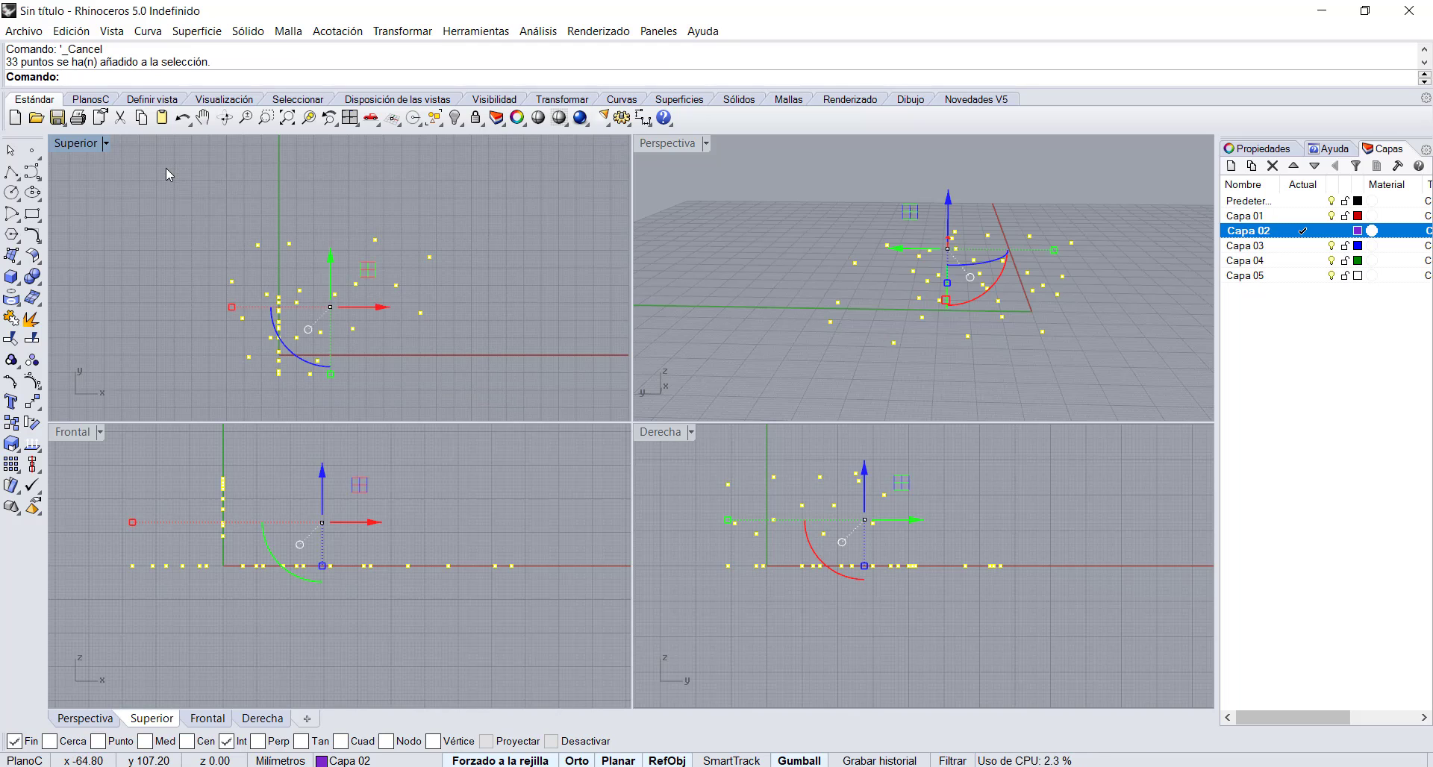
{"action": "key", "text": "Delete"}
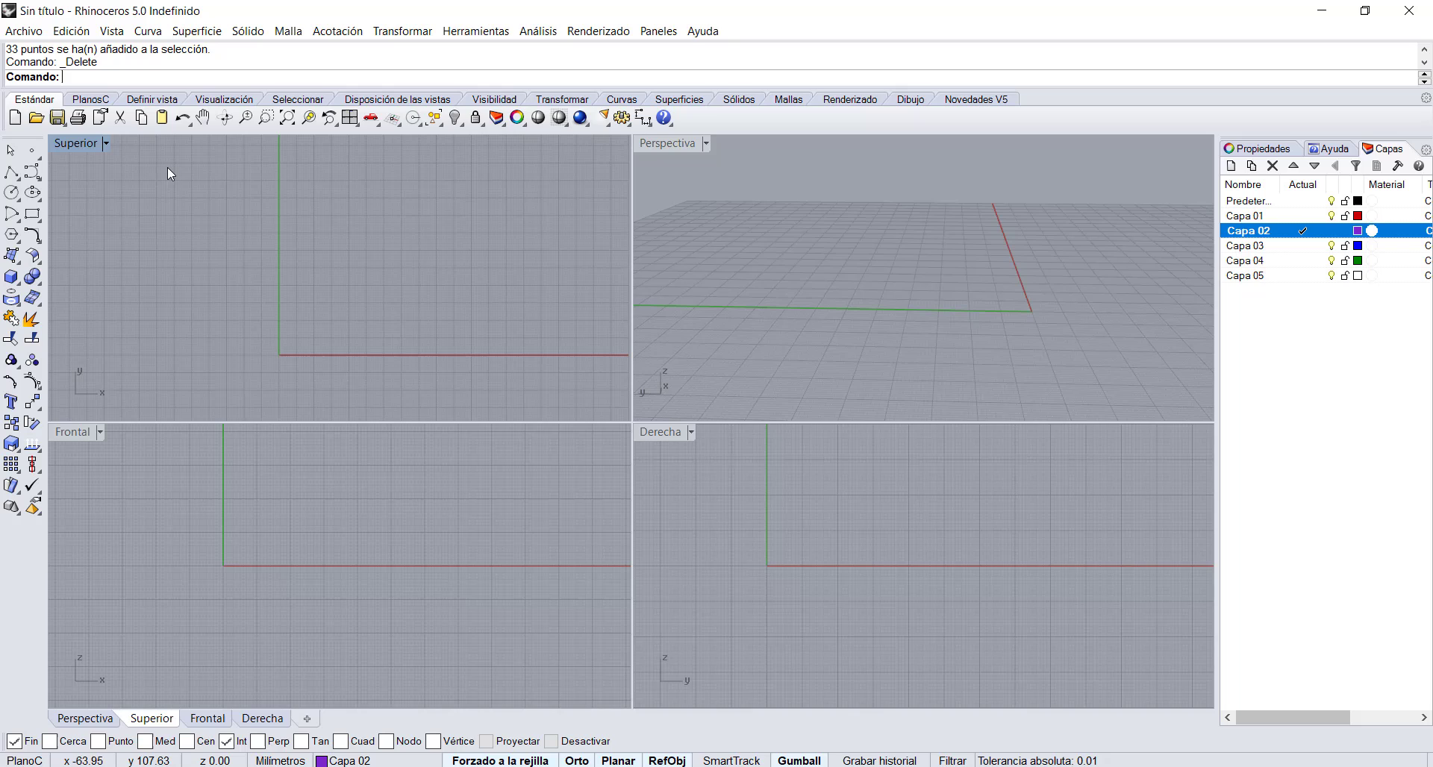
Step: Start a polyline in the Superior view with alternating vertical and horizontal Ortho segments, making the first horizontal one about 77 mm long
{"action": "left_click", "coordinate": [10, 174]}
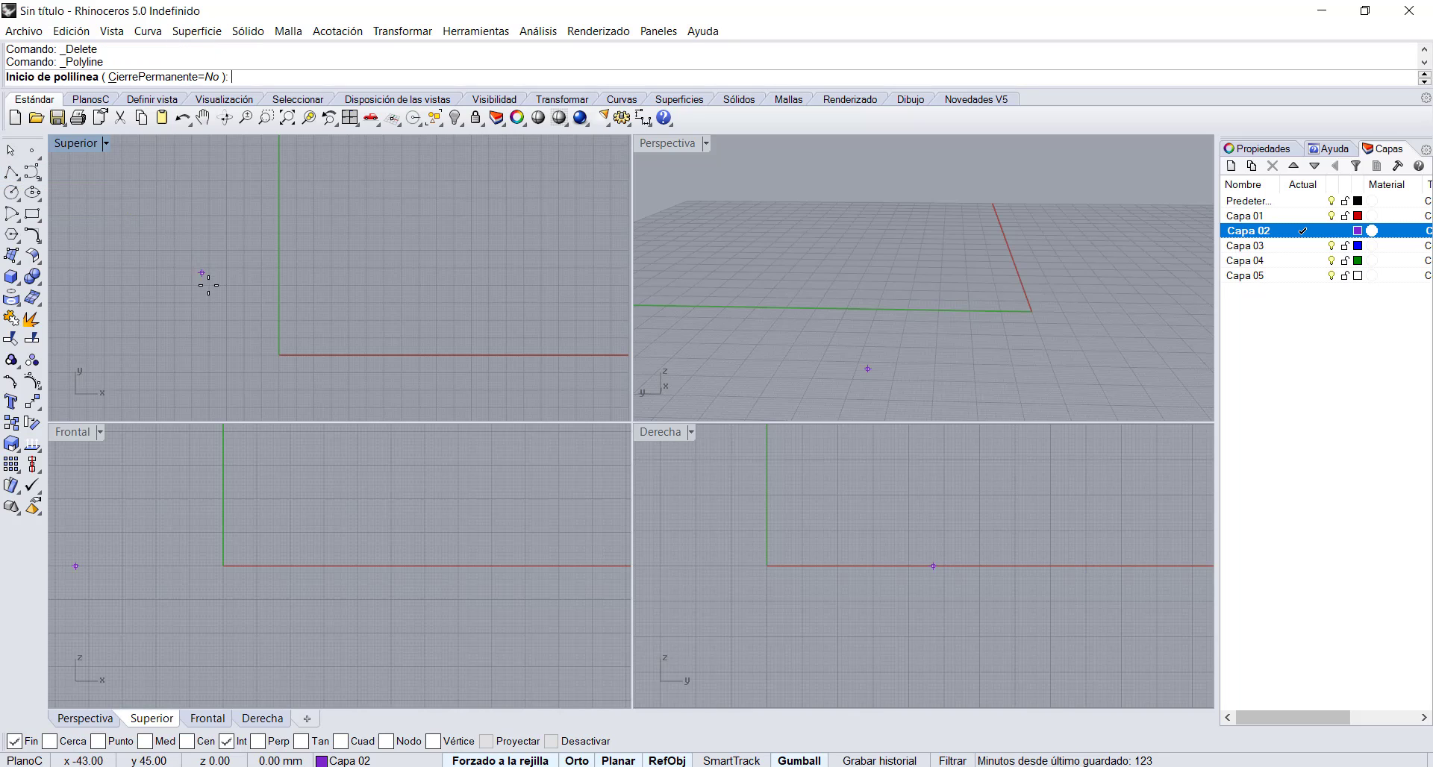
{"action": "left_click", "coordinate": [175, 331]}
{"action": "left_click", "coordinate": [175, 227]}
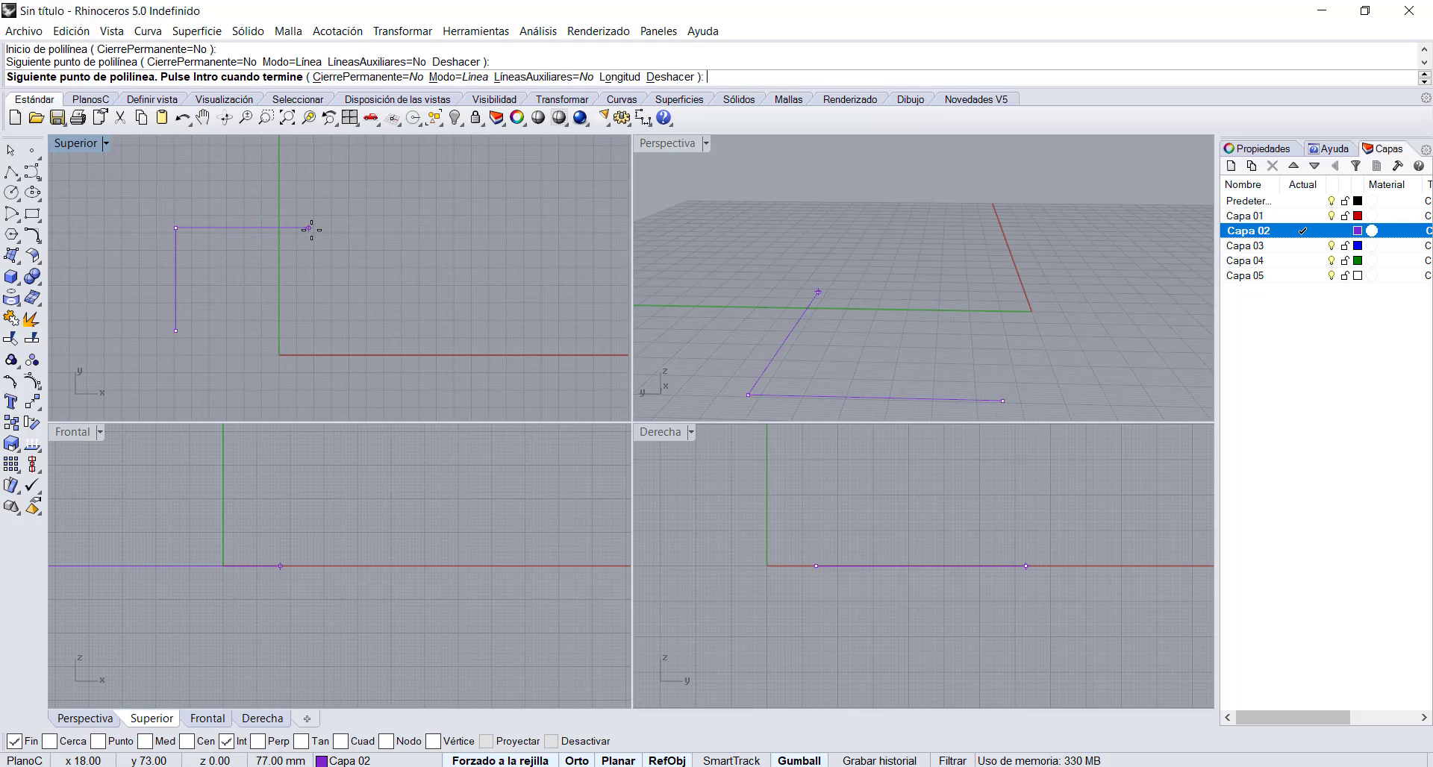
{"action": "left_click", "coordinate": [312, 228]}
{"action": "left_click", "coordinate": [311, 264]}
{"action": "left_click", "coordinate": [368, 264]}
{"action": "left_click", "coordinate": [413, 188]}
{"action": "left_click", "coordinate": [419, 192]}
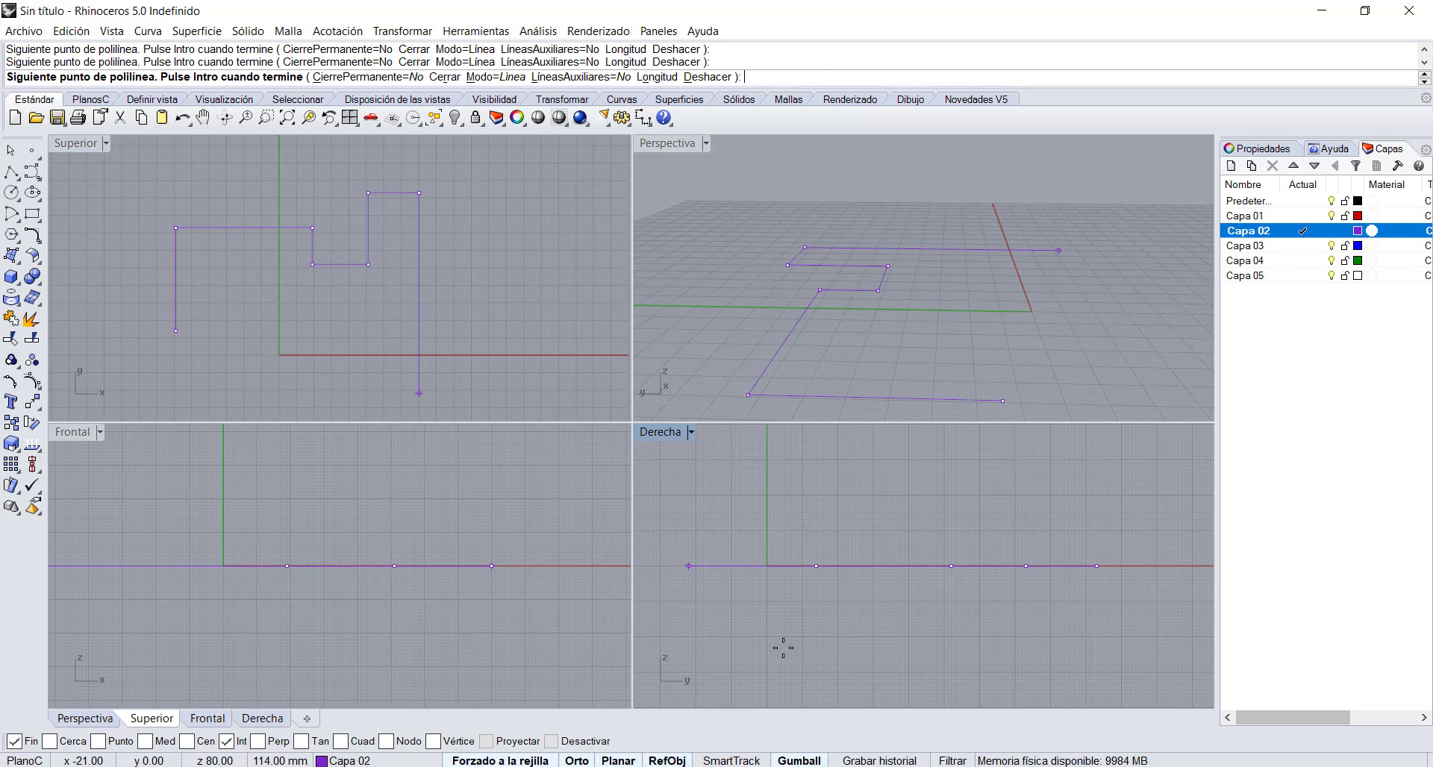
Step: Turn off Orto, continue the polyline with slanted segments around the lower right, and close it with the Cerrar option
{"action": "left_click", "coordinate": [587, 760]}
{"action": "left_click", "coordinate": [461, 268]}
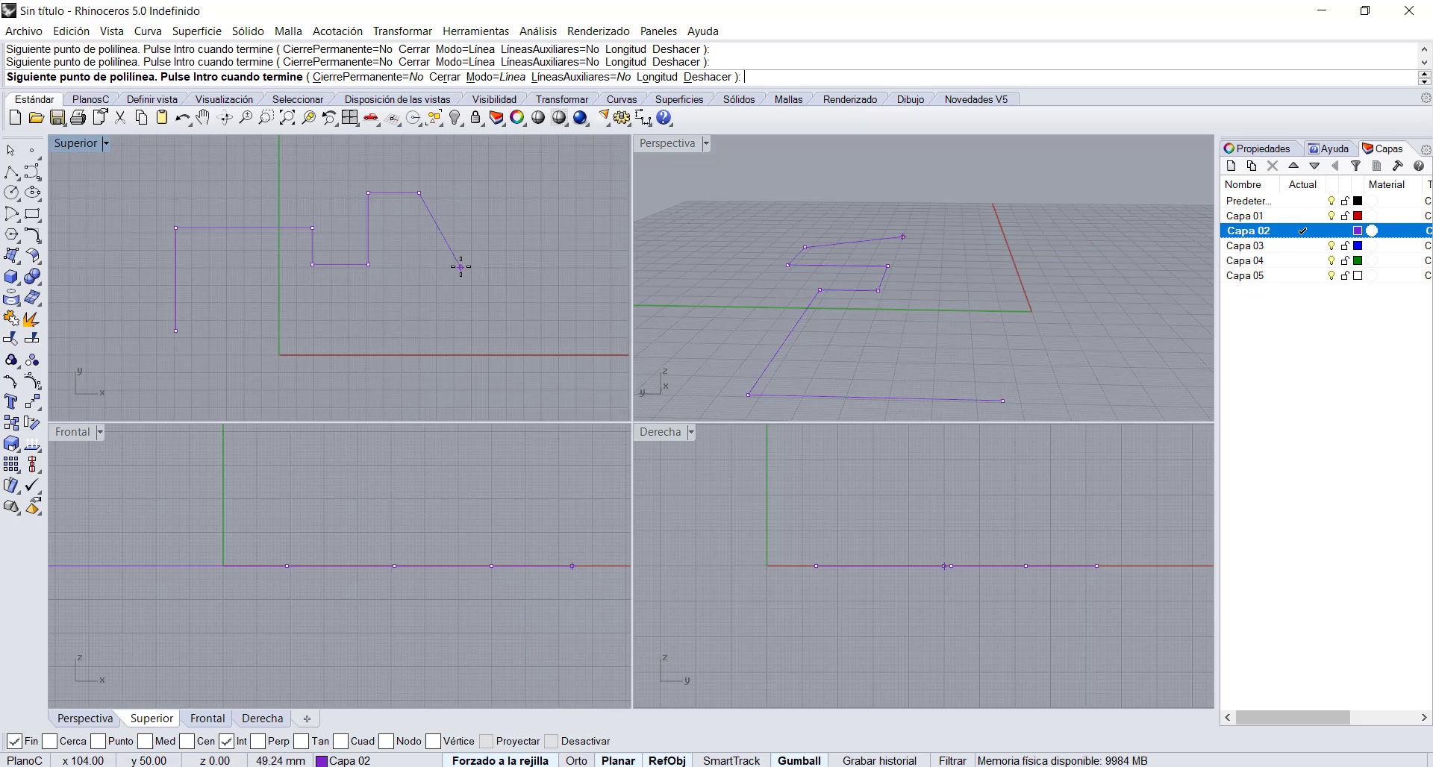
{"action": "left_click", "coordinate": [421, 313]}
{"action": "left_click", "coordinate": [350, 317]}
{"action": "left_click", "coordinate": [355, 360]}
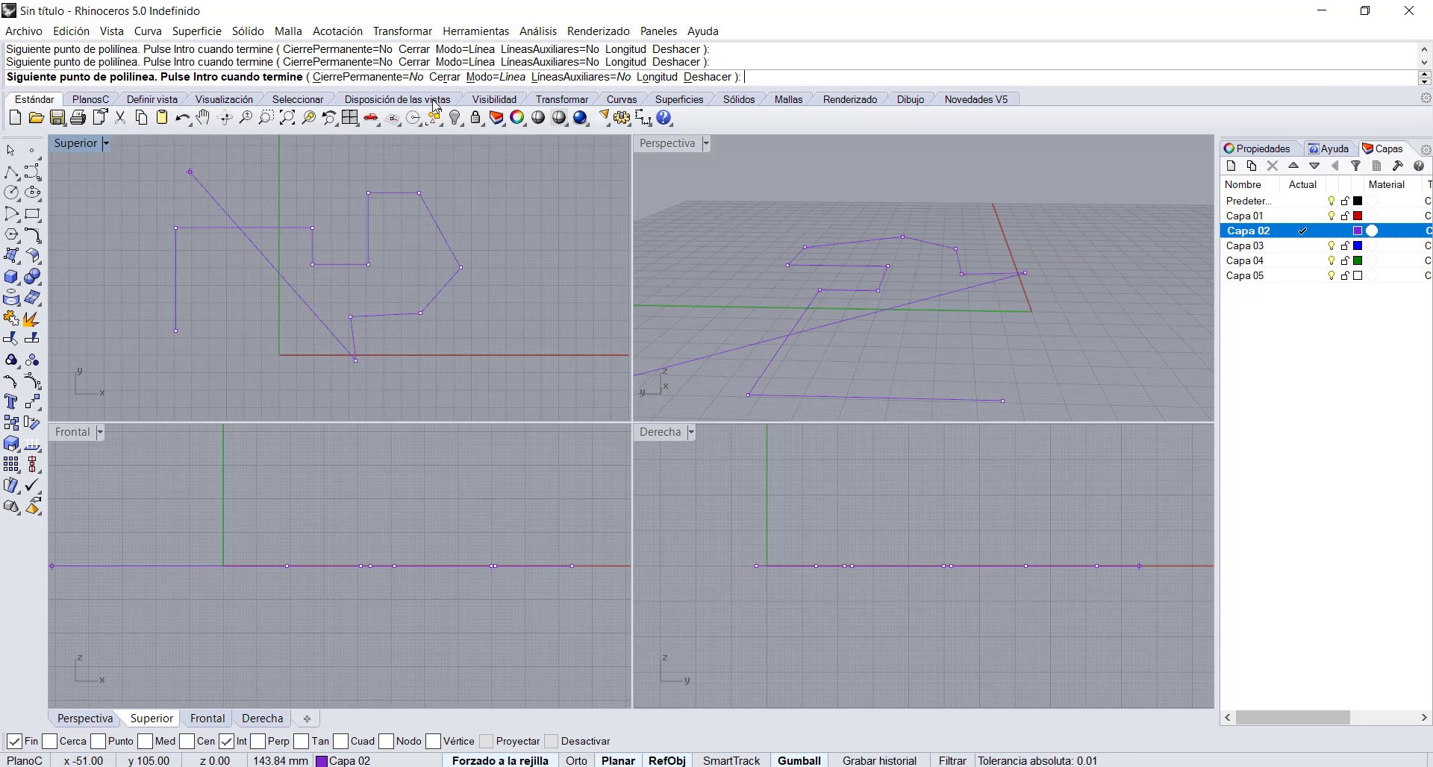
{"action": "left_click", "coordinate": [443, 77]}
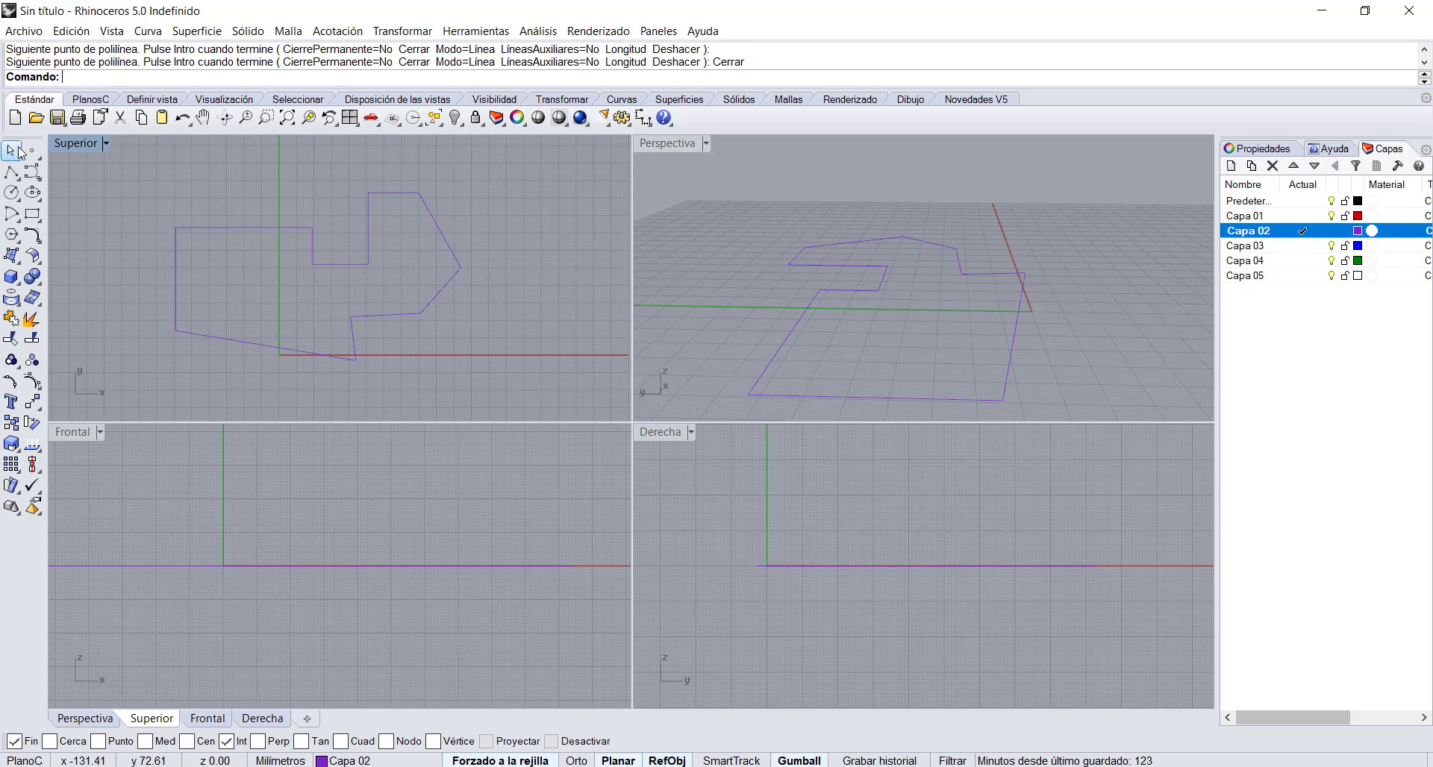
Step: Explode the closed polyline in the Superior view and select individual segments to check that they are separate
{"action": "left_click", "coordinate": [10, 150]}
{"action": "left_click", "coordinate": [203, 227]}
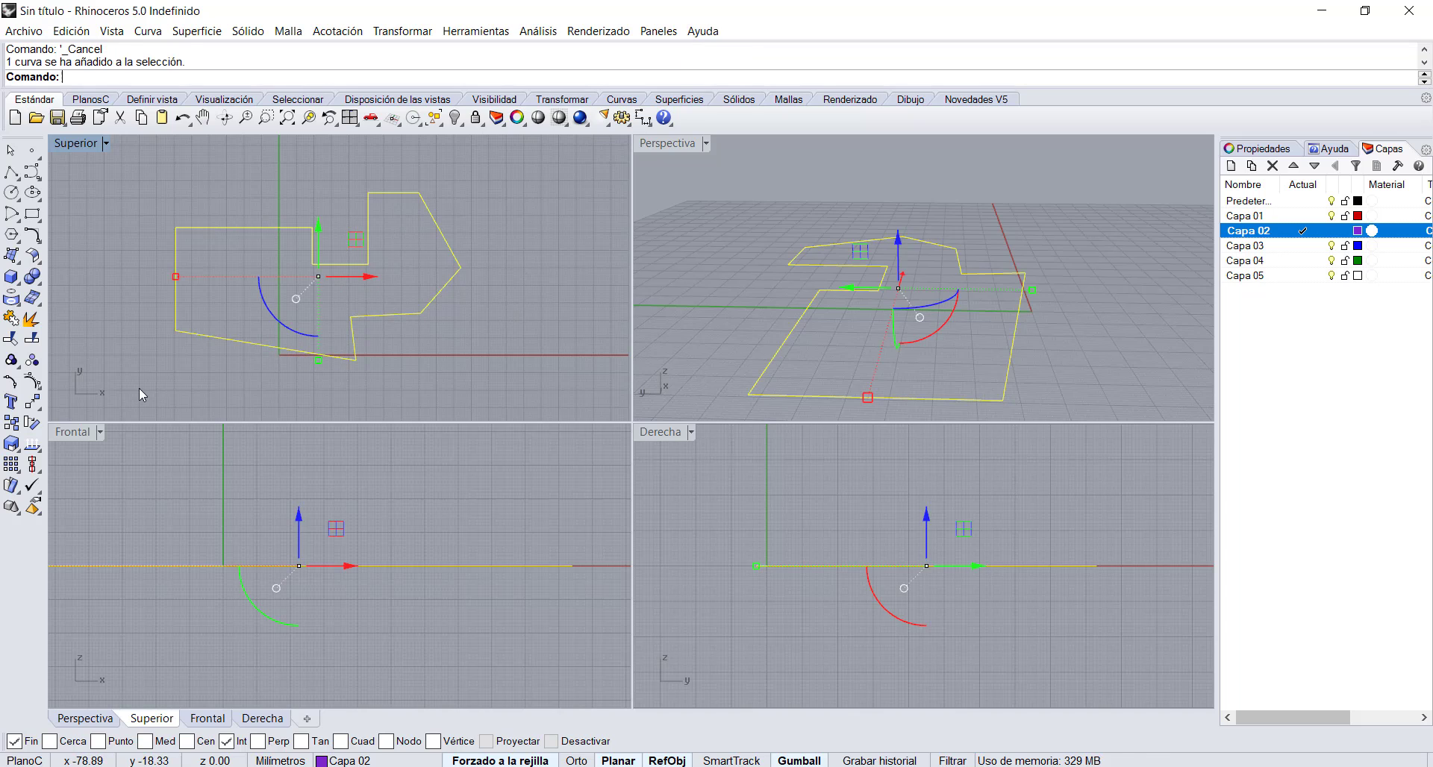
{"action": "left_click", "coordinate": [32, 320]}
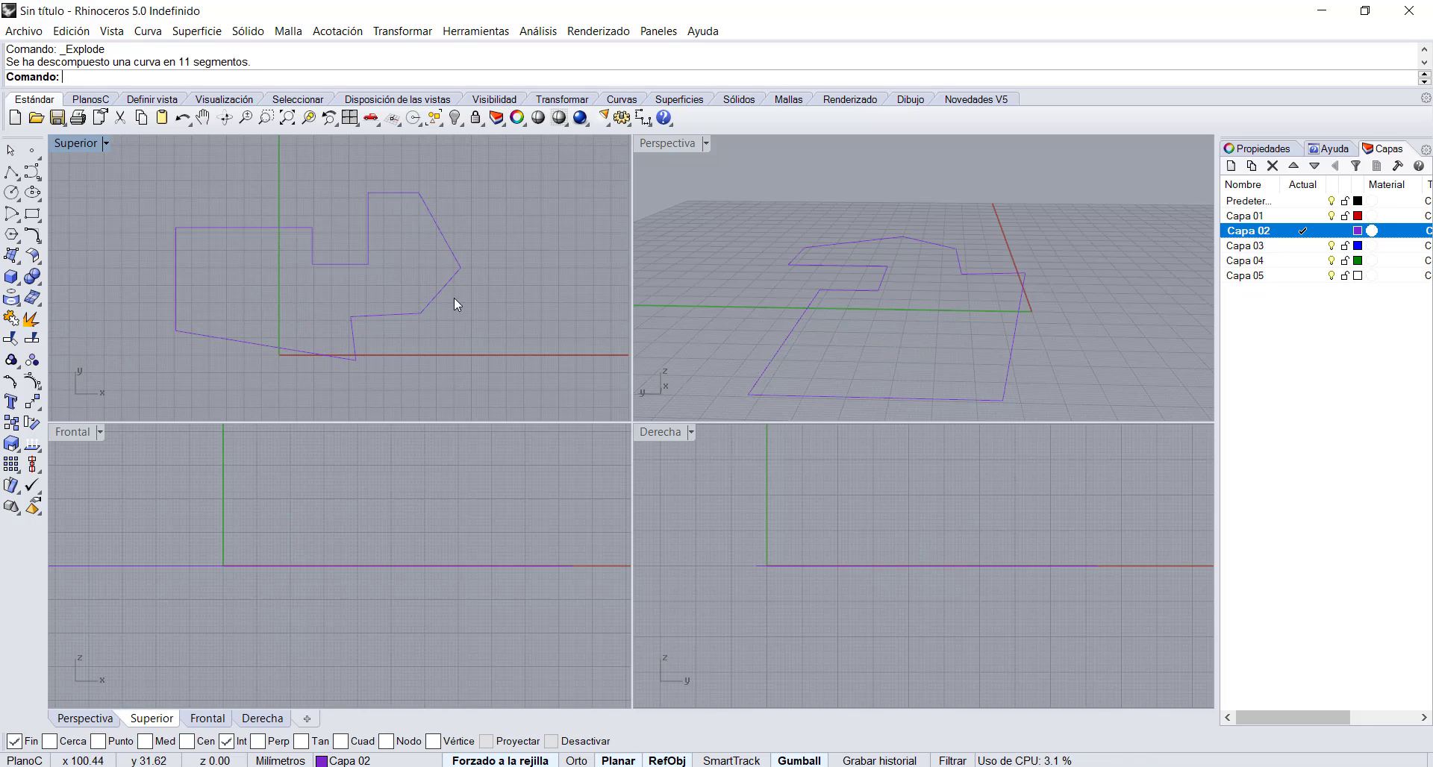
{"action": "left_click", "coordinate": [446, 280]}
{"action": "left_click", "coordinate": [431, 213]}
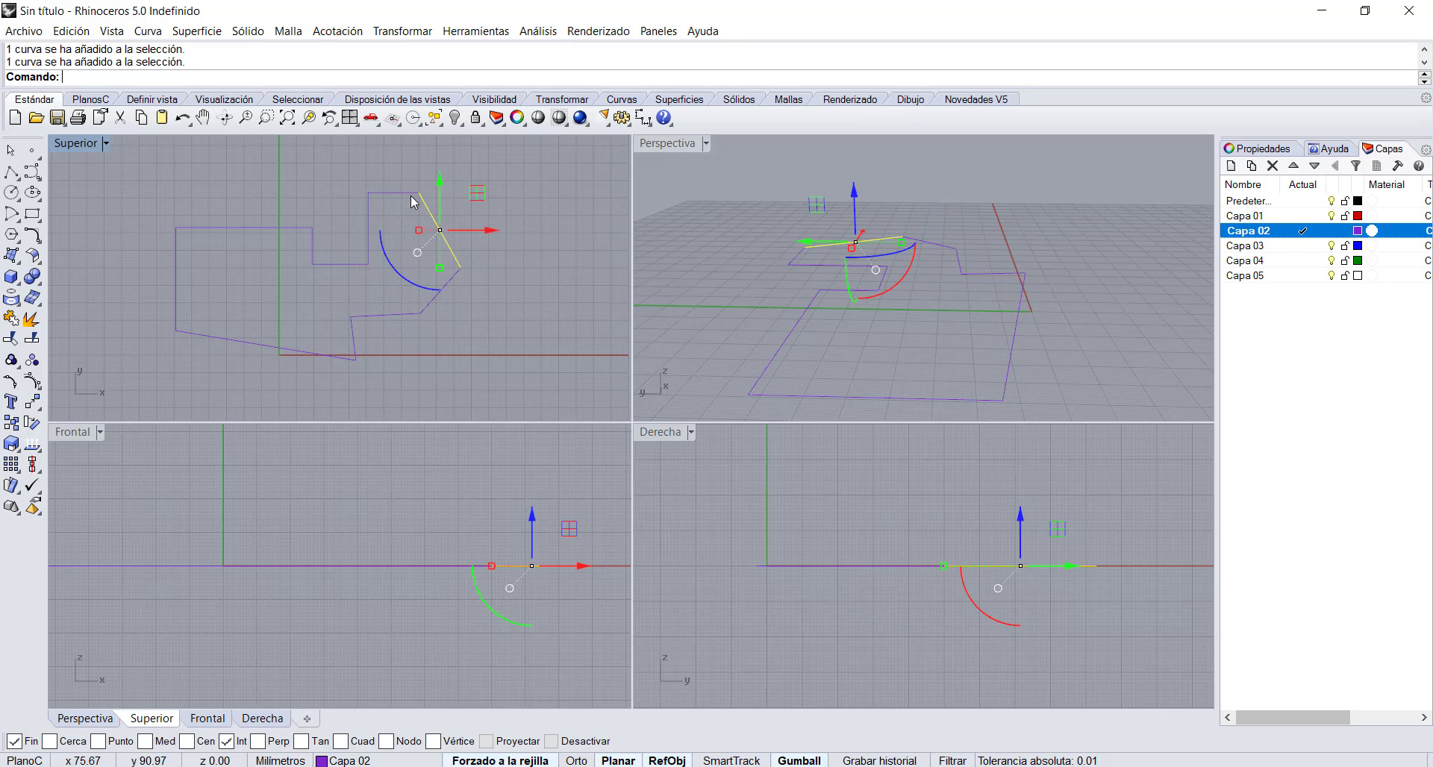
{"action": "key", "text": "Escape"}
Step: Join all the exploded segments into one closed curve and select it to check the result
{"action": "left_click_drag", "start_coordinate": [129, 153], "coordinate": [505, 395]}
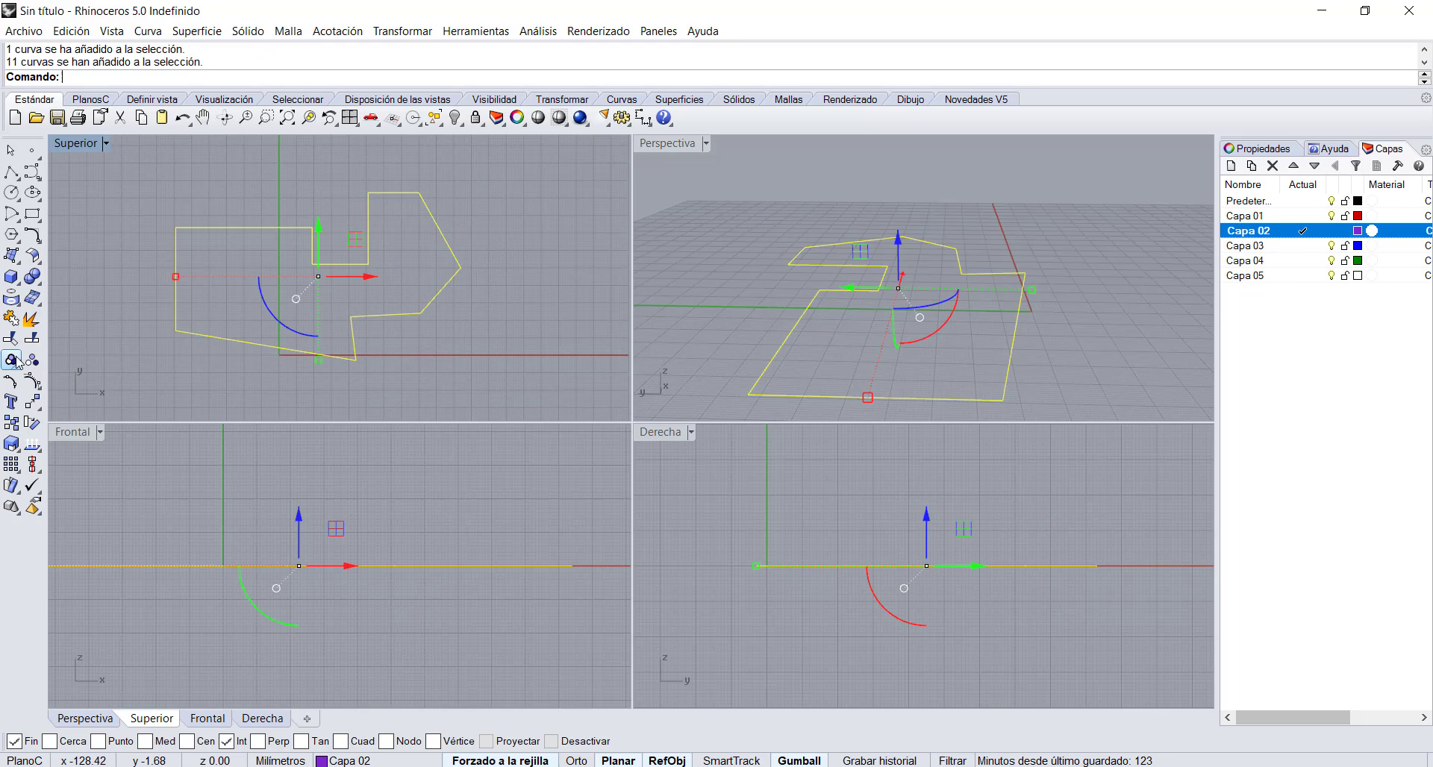
{"action": "left_click", "coordinate": [11, 318]}
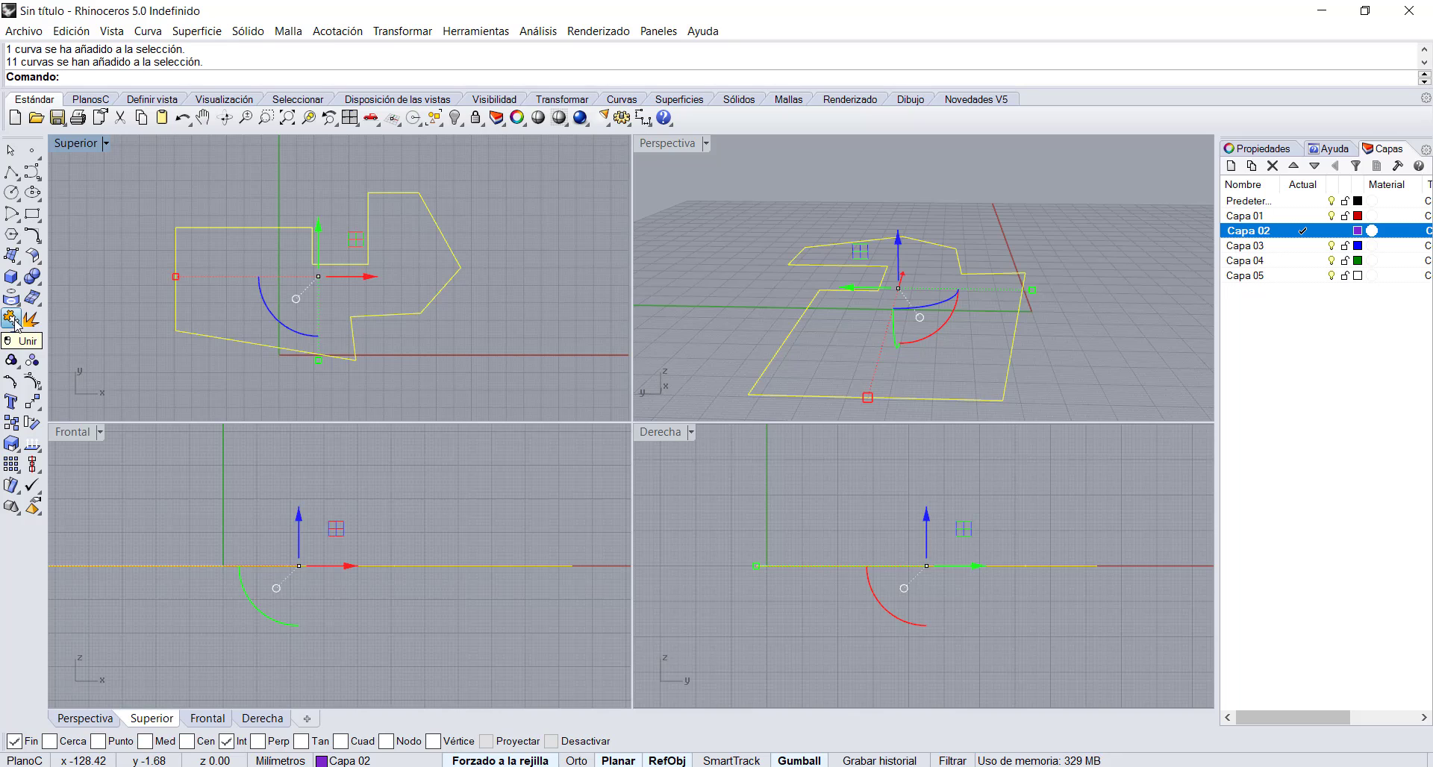
{"action": "left_click", "coordinate": [438, 291]}
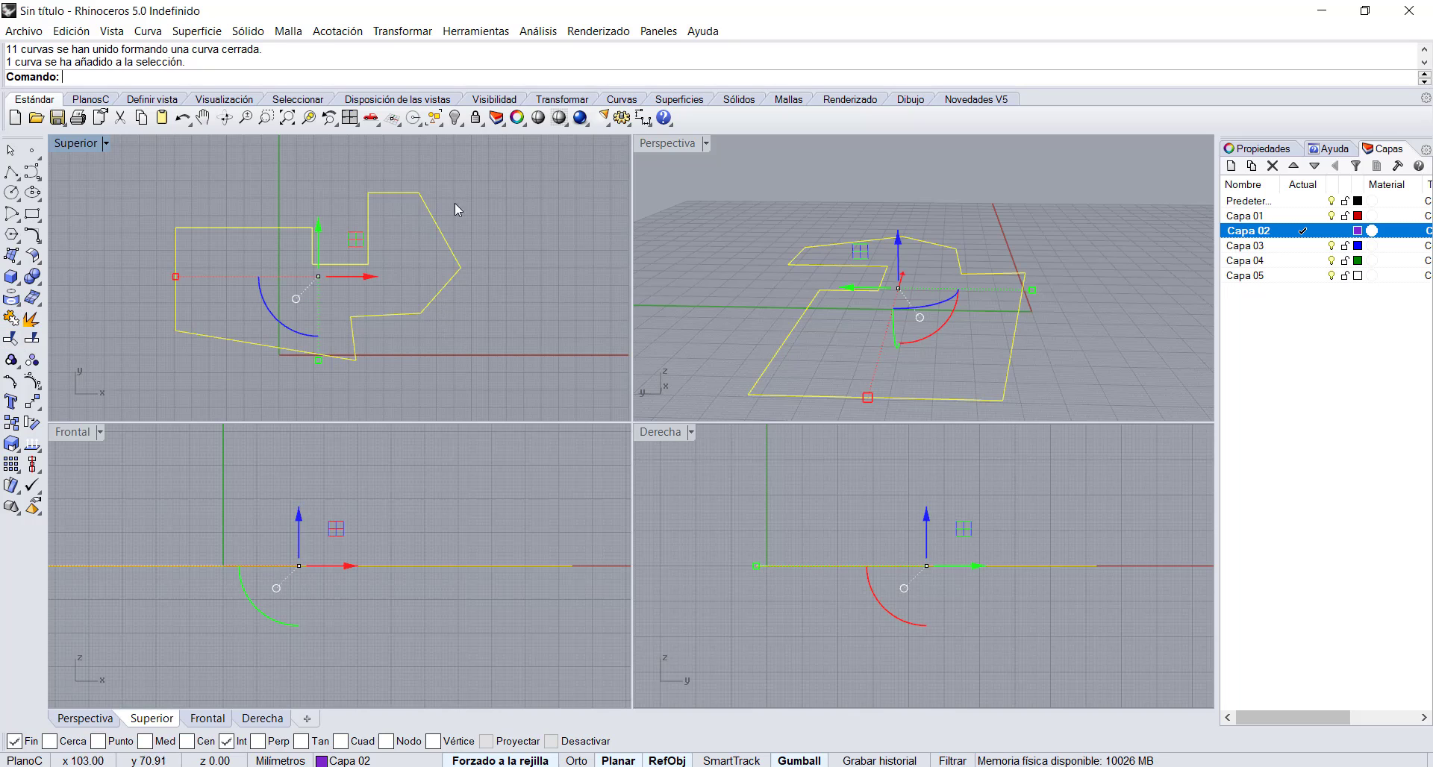
{"action": "key", "text": "Escape"}
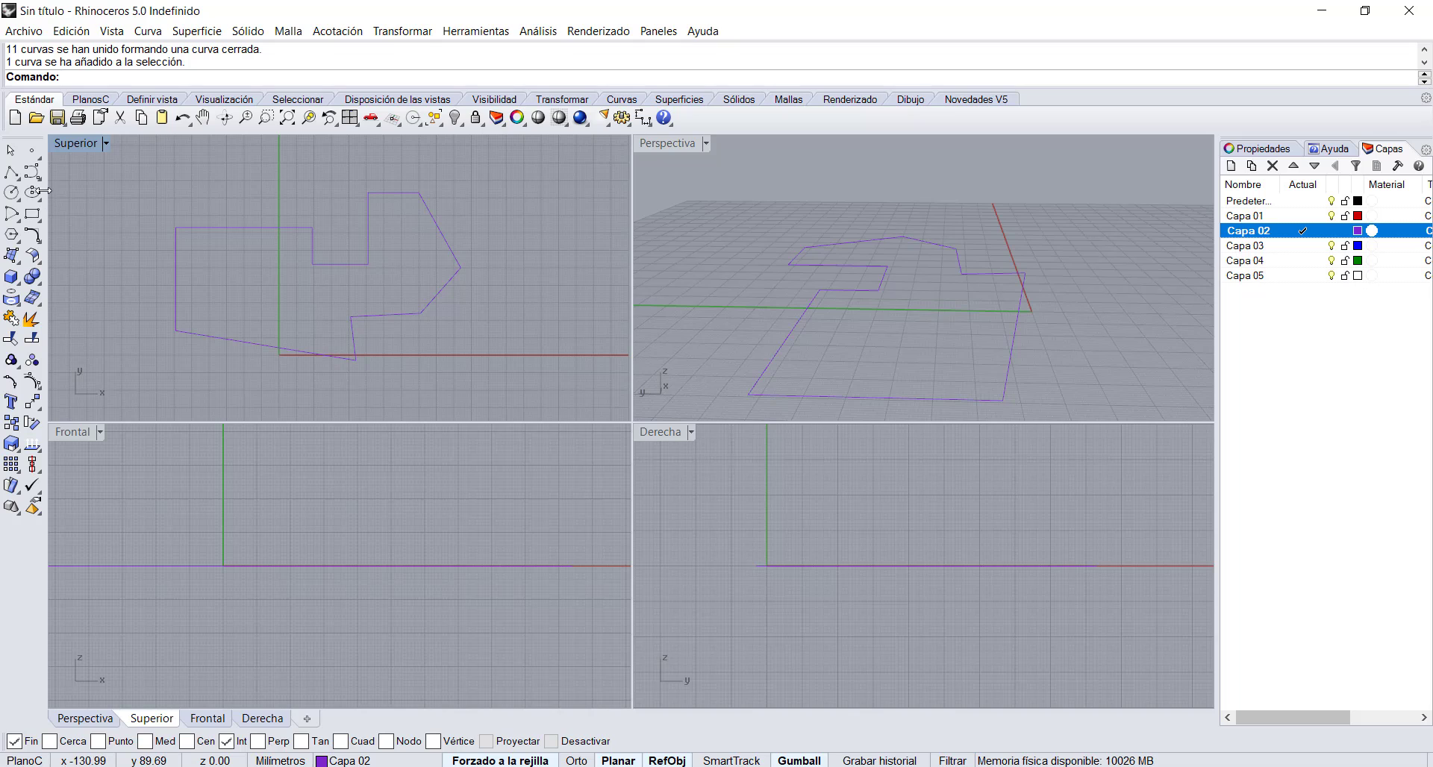
Step: Draw a zigzag chain of separate line segments with the Lines command, running down and around the closed shape's right side in the Superior view
{"action": "right_click", "coordinate": [11, 173]}
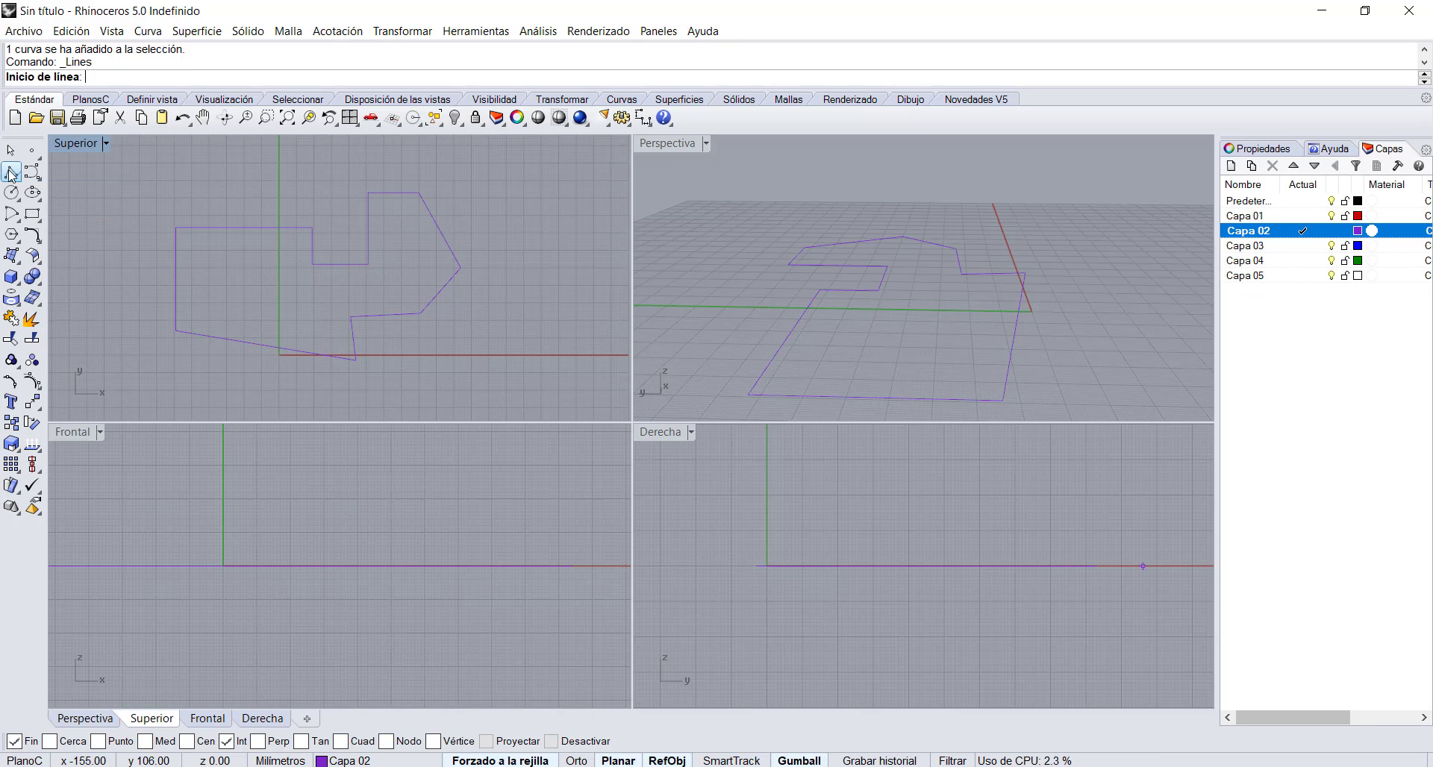
{"action": "left_click", "coordinate": [480, 200]}
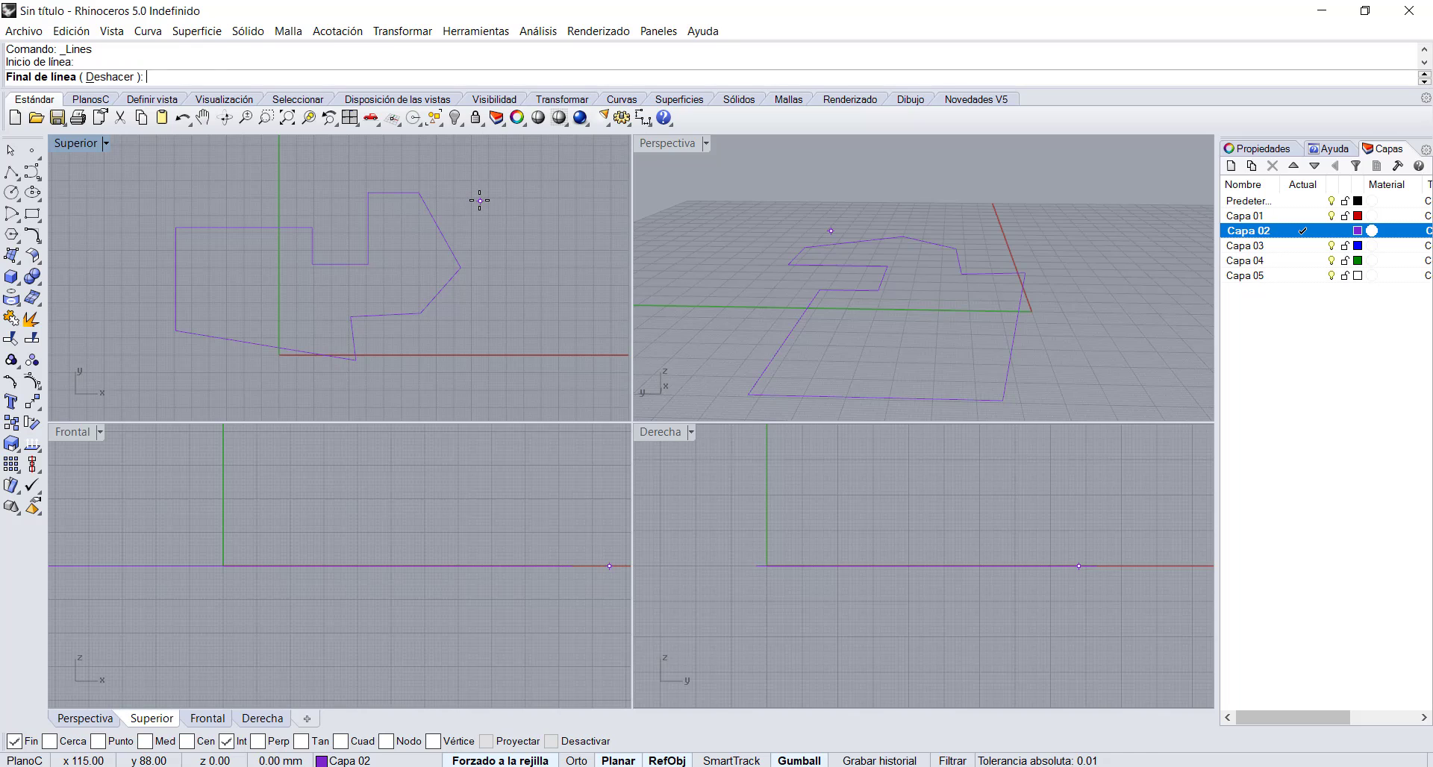
{"action": "left_click", "coordinate": [523, 174]}
{"action": "left_click", "coordinate": [547, 225]}
{"action": "left_click", "coordinate": [501, 256]}
{"action": "left_click", "coordinate": [561, 278]}
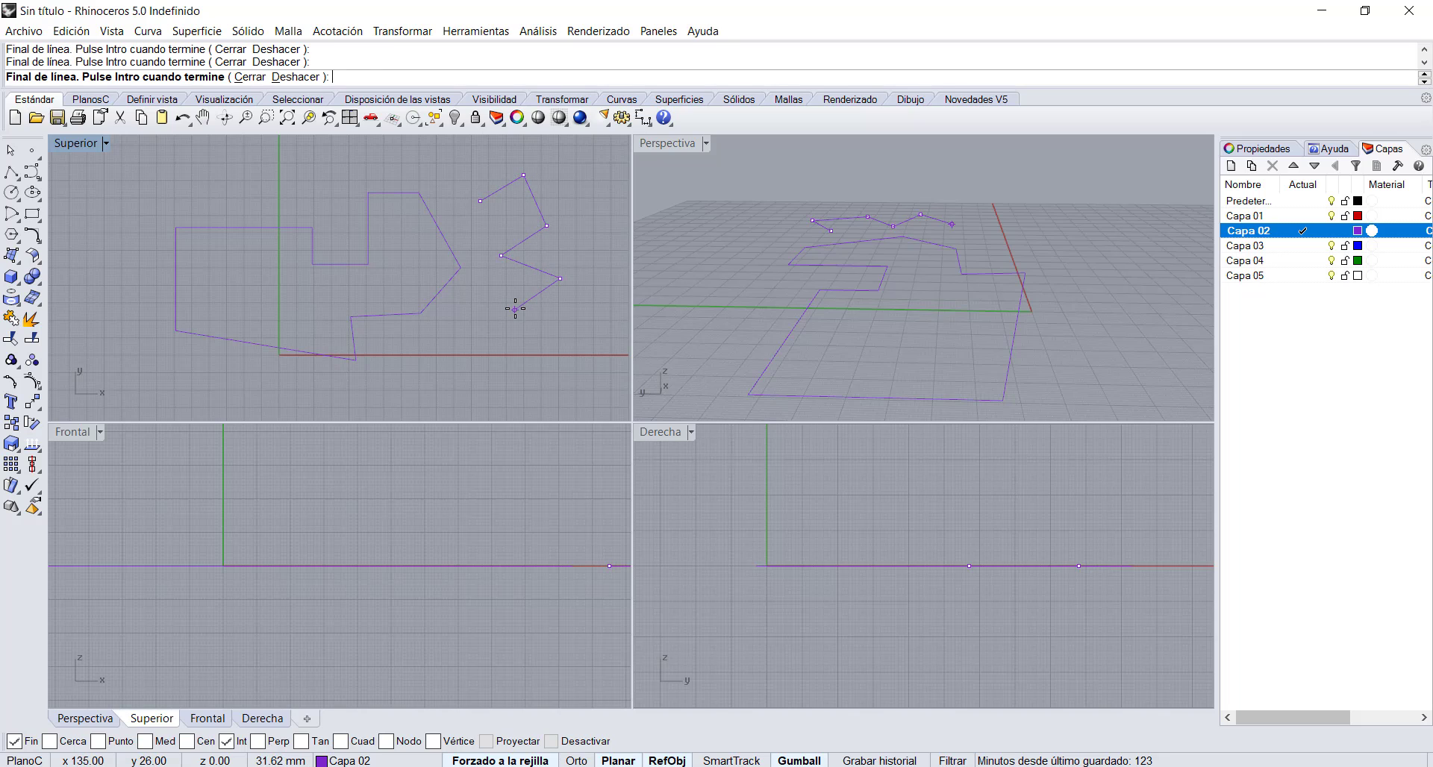
{"action": "left_click", "coordinate": [515, 309]}
{"action": "left_click", "coordinate": [590, 345]}
{"action": "left_click", "coordinate": [496, 341]}
{"action": "left_click", "coordinate": [486, 376]}
{"action": "left_click", "coordinate": [449, 339]}
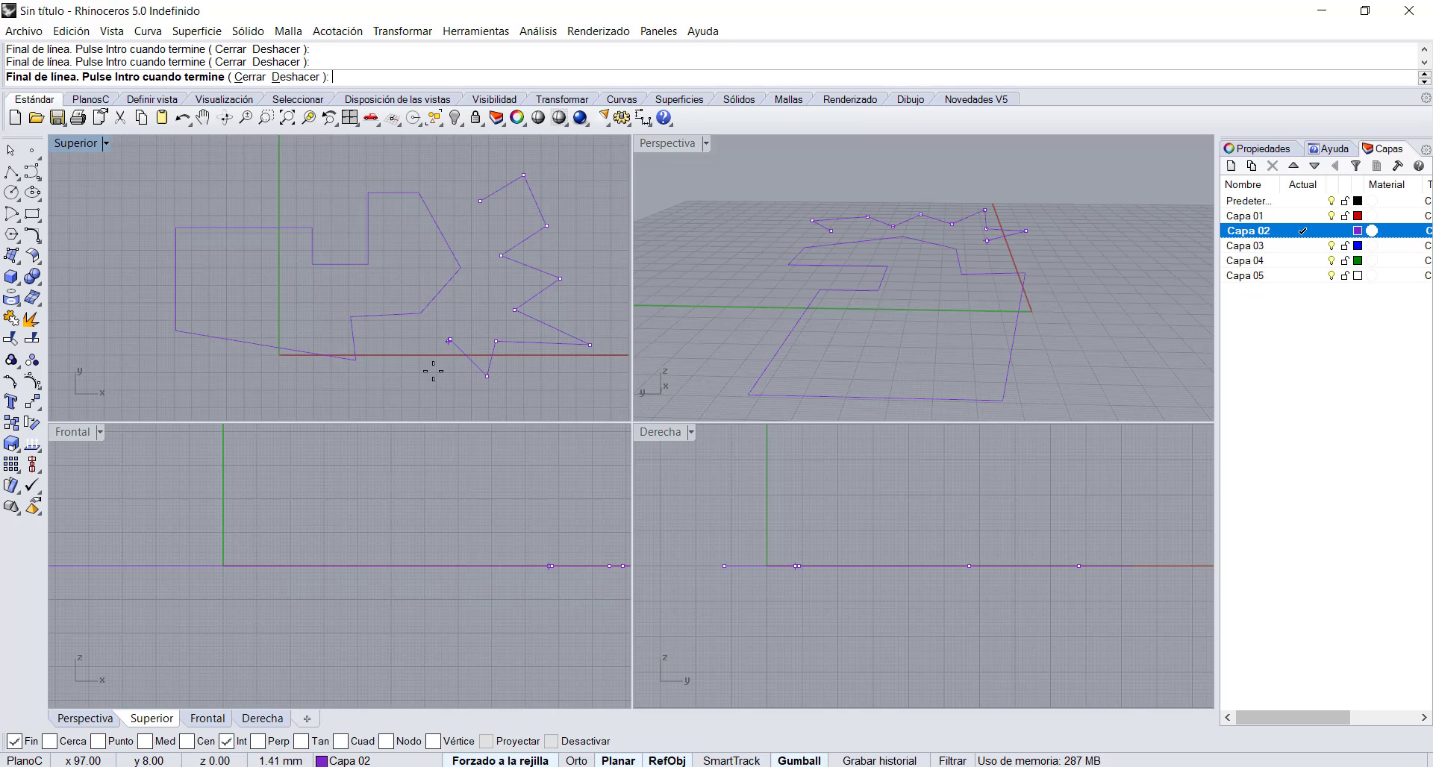
{"action": "left_click", "coordinate": [430, 379]}
{"action": "left_click", "coordinate": [411, 346]}
{"action": "left_click", "coordinate": [387, 386]}
{"action": "key", "text": "Return"}
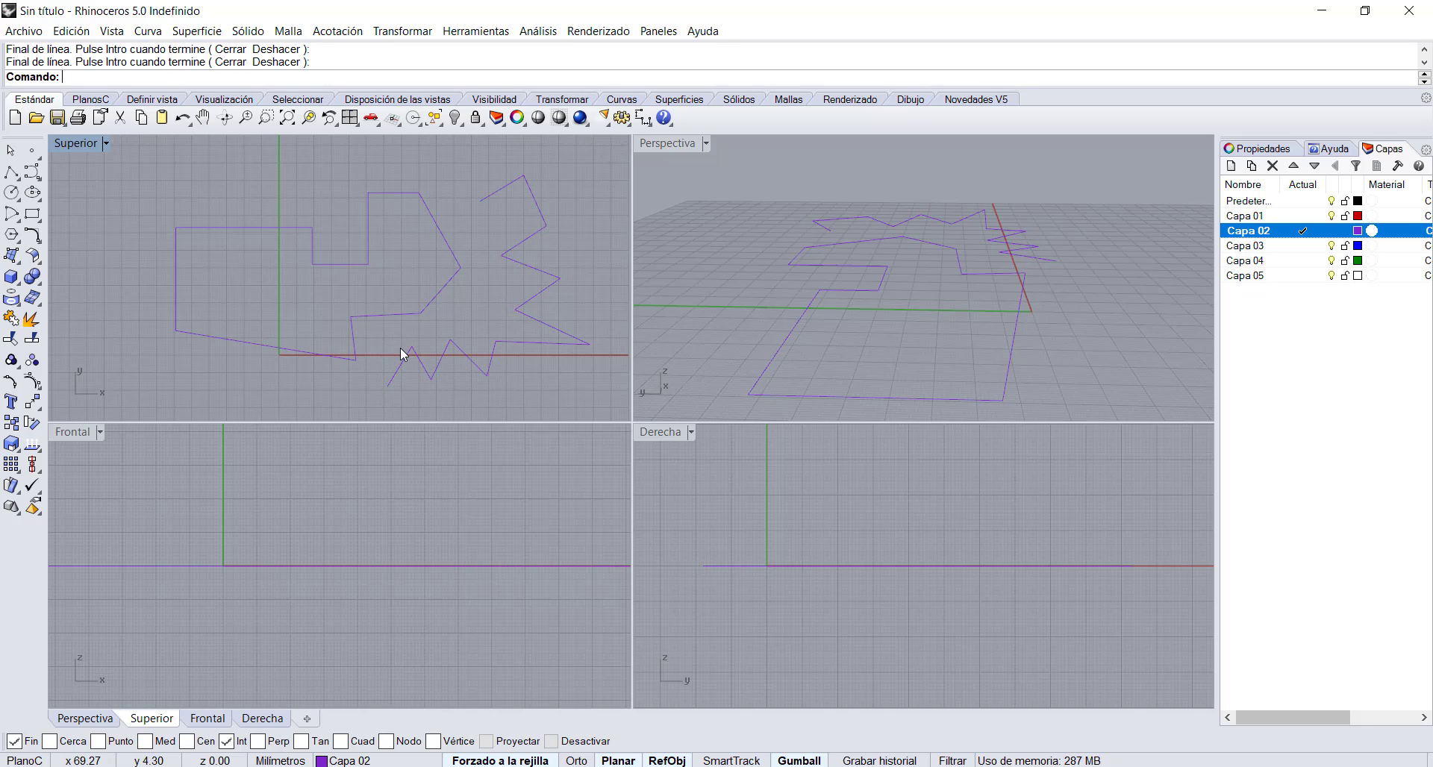
Step: Select individual segments of the zigzag chain to check whether each line is an independent object
{"action": "left_click", "coordinate": [532, 271]}
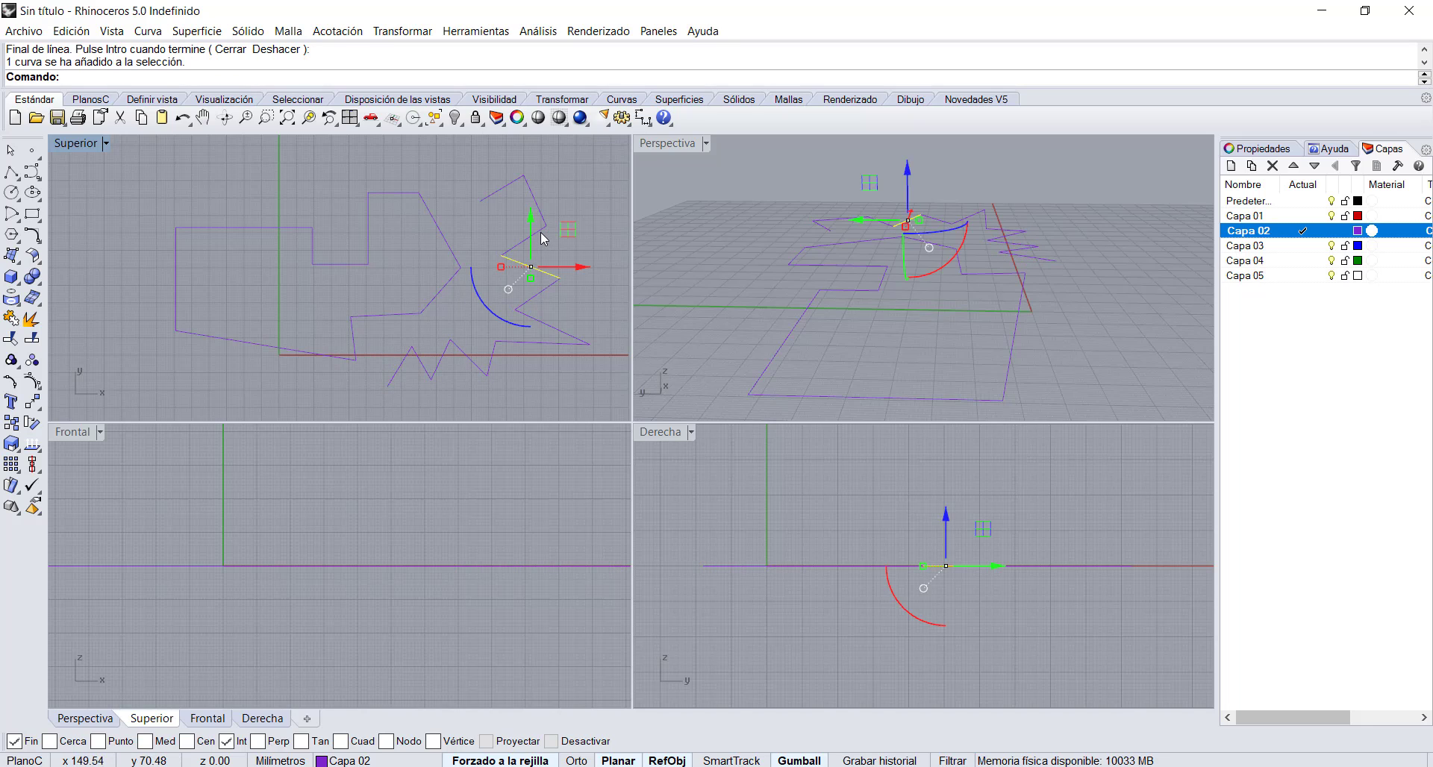
{"action": "left_click", "coordinate": [540, 233]}
{"action": "left_click", "coordinate": [535, 204]}
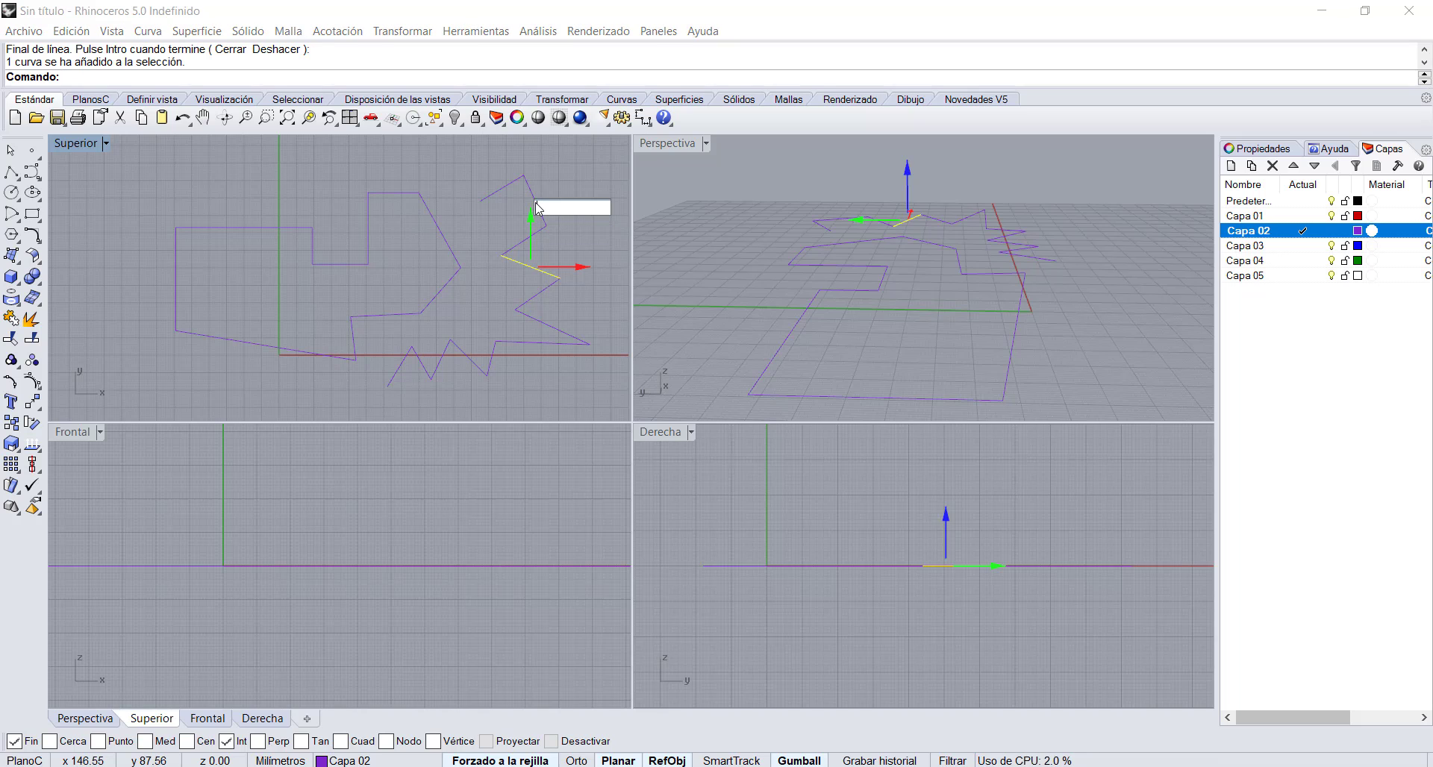
{"action": "left_click", "coordinate": [543, 189]}
{"action": "left_click", "coordinate": [534, 196]}
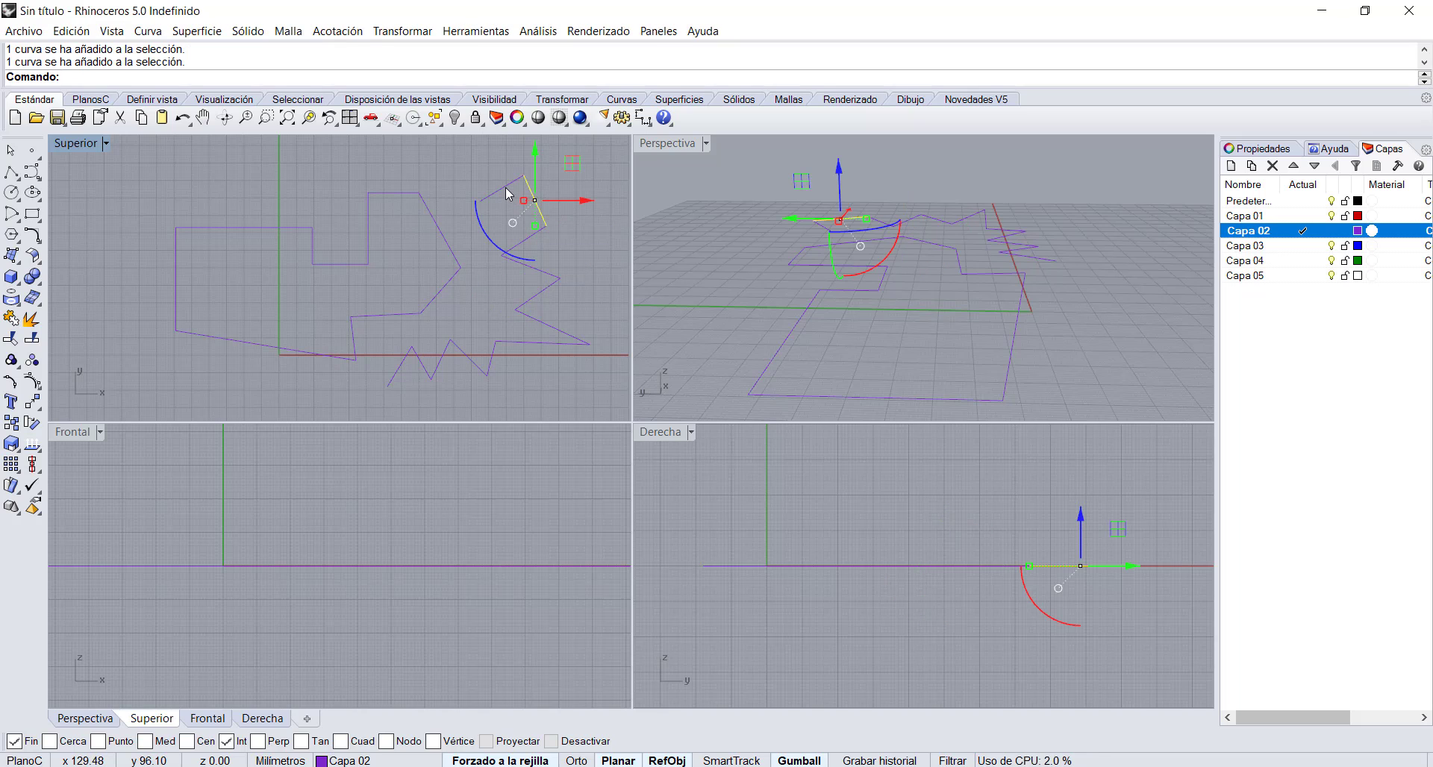
Step: Undo the zigzag lines and the join, and delete all the remaining curves
{"action": "left_click", "coordinate": [350, 283]}
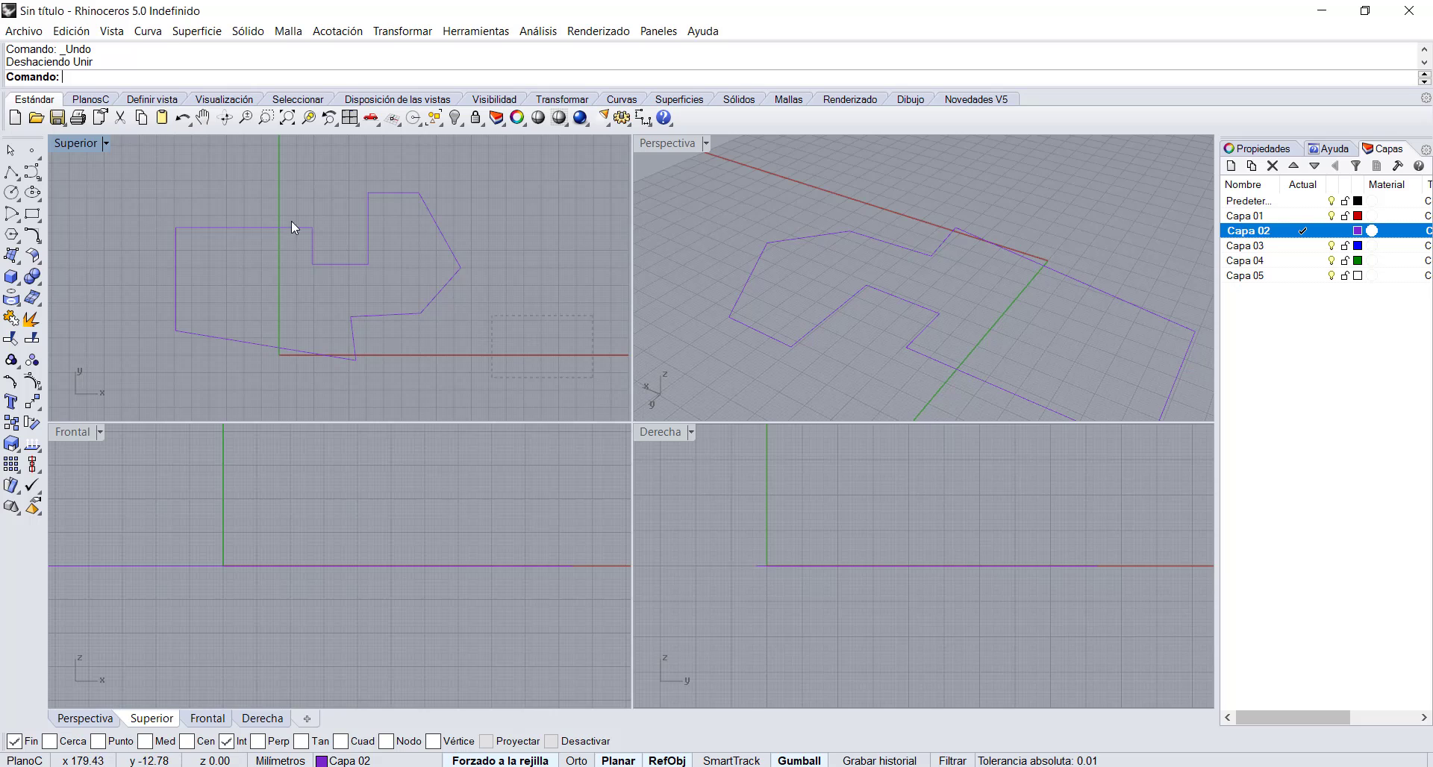
{"action": "key", "text": "ctrl+a"}
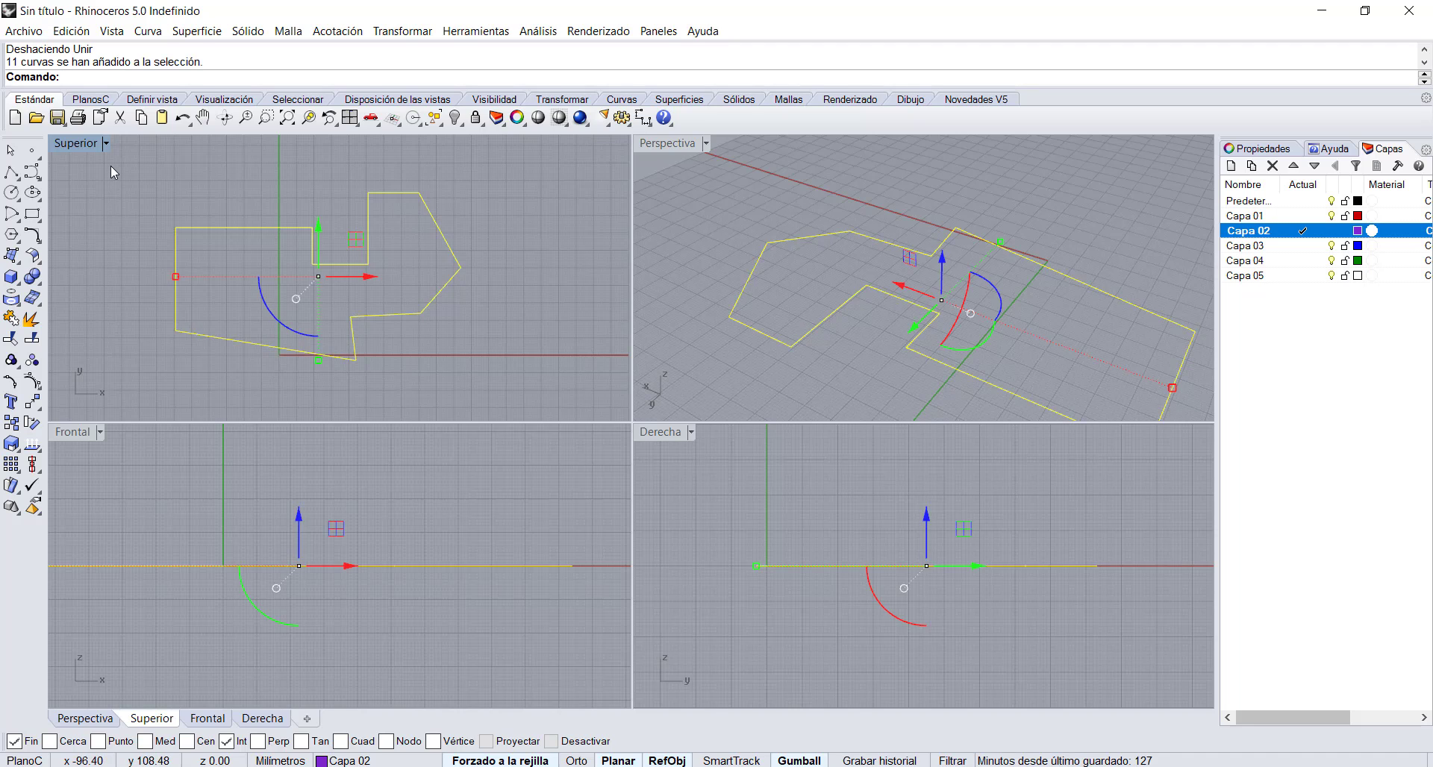
{"action": "key", "text": "Delete"}
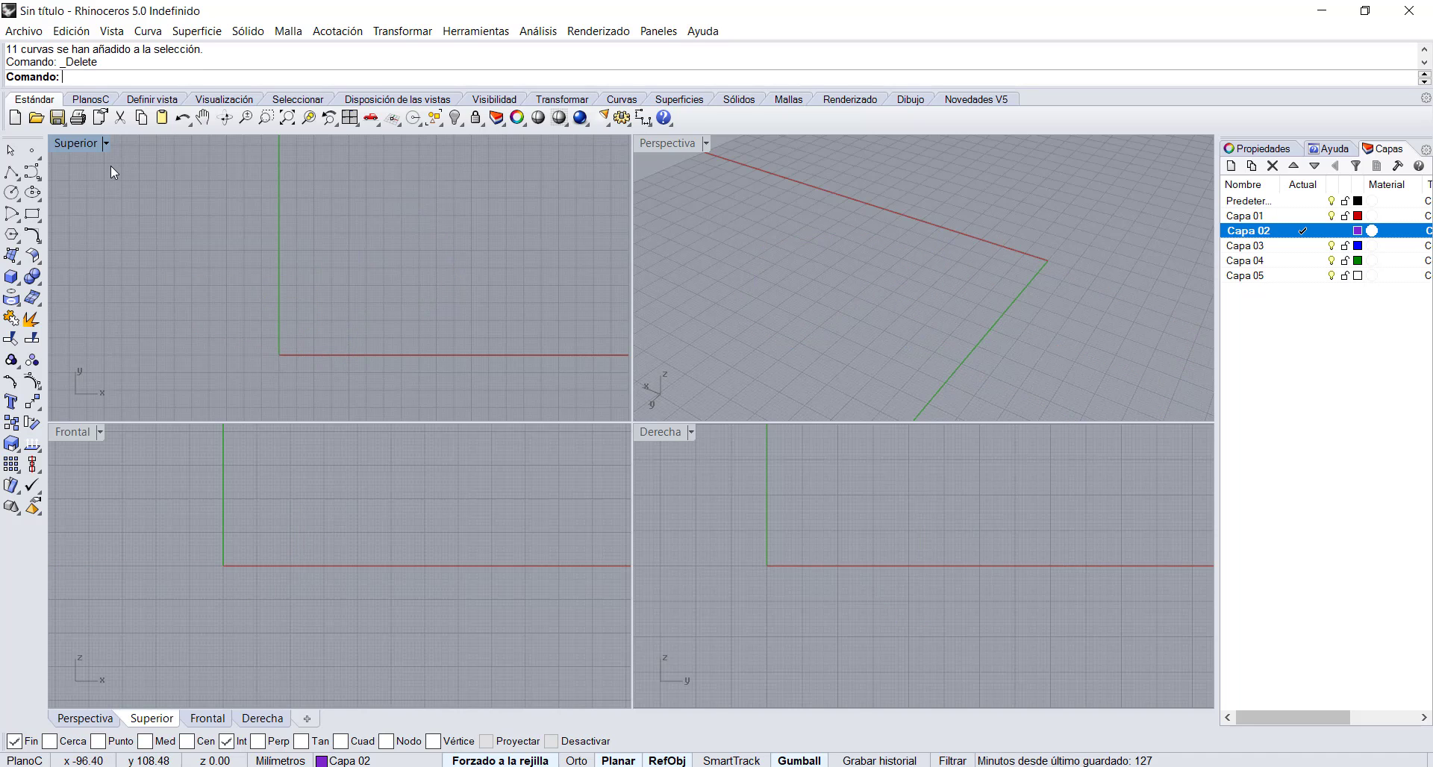
Step: Draw an irregular open polyline in the Superior view, starting left of the vertical axis and winding across to its right
{"action": "left_click", "coordinate": [12, 173]}
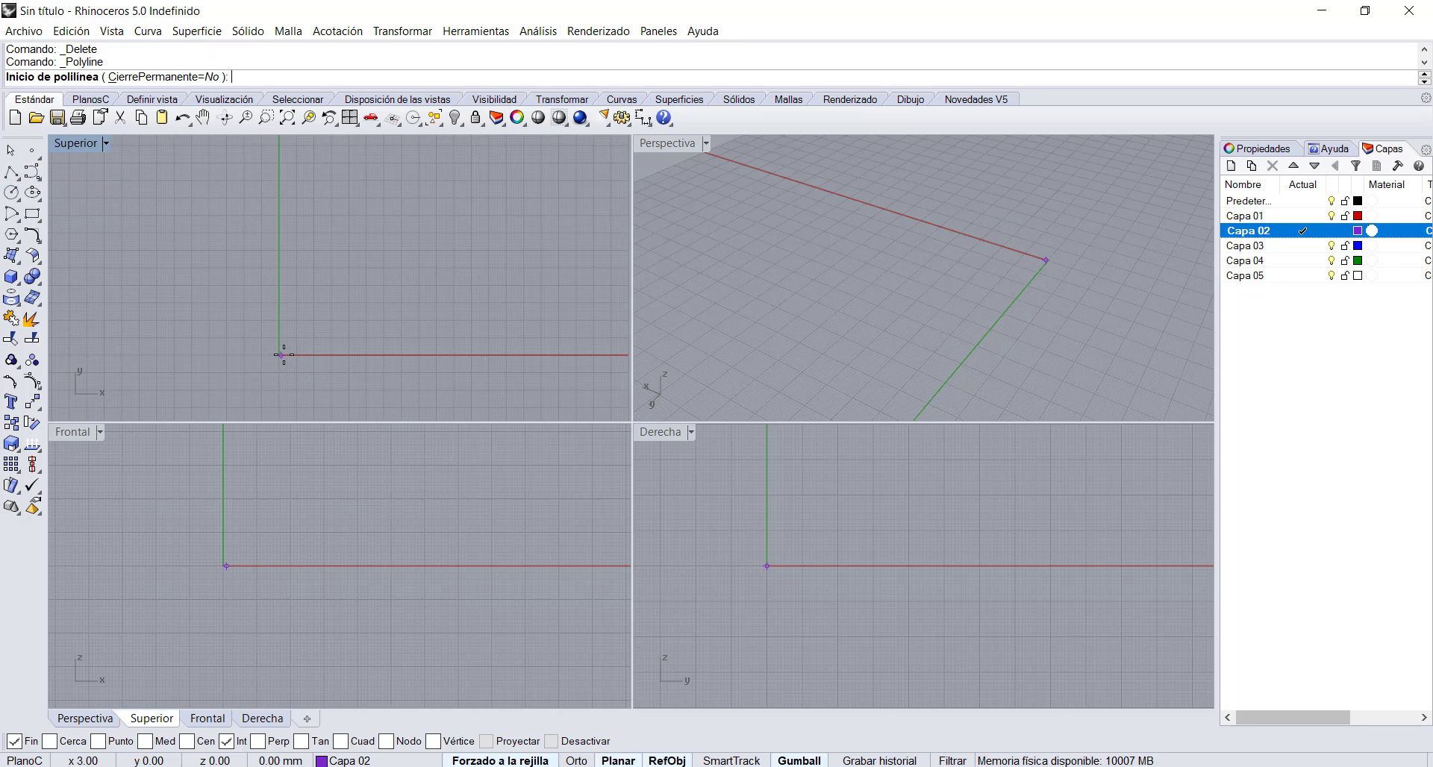
{"action": "left_click", "coordinate": [236, 352]}
{"action": "left_click", "coordinate": [227, 261]}
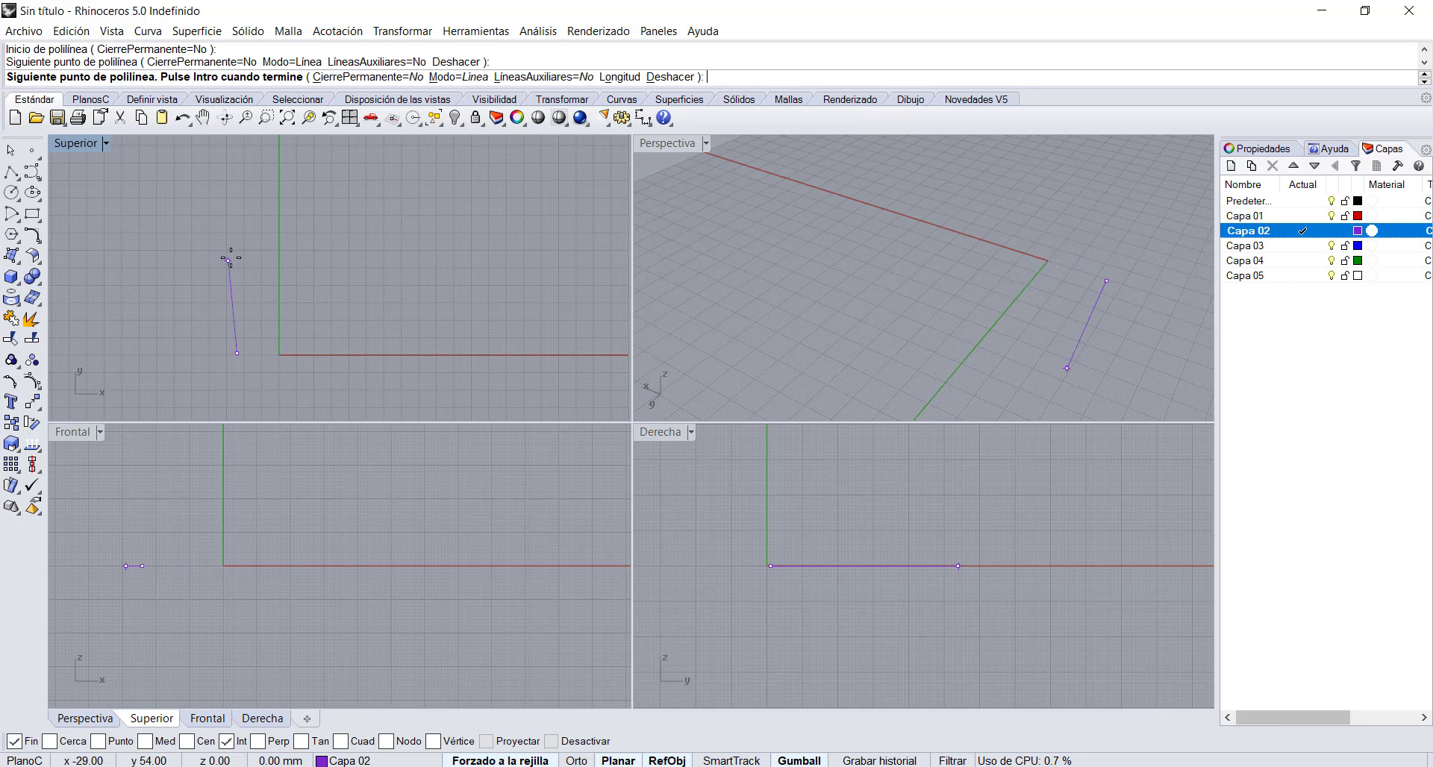
{"action": "left_click", "coordinate": [268, 250]}
{"action": "left_click", "coordinate": [271, 289]}
{"action": "left_click", "coordinate": [339, 240]}
{"action": "left_click", "coordinate": [320, 215]}
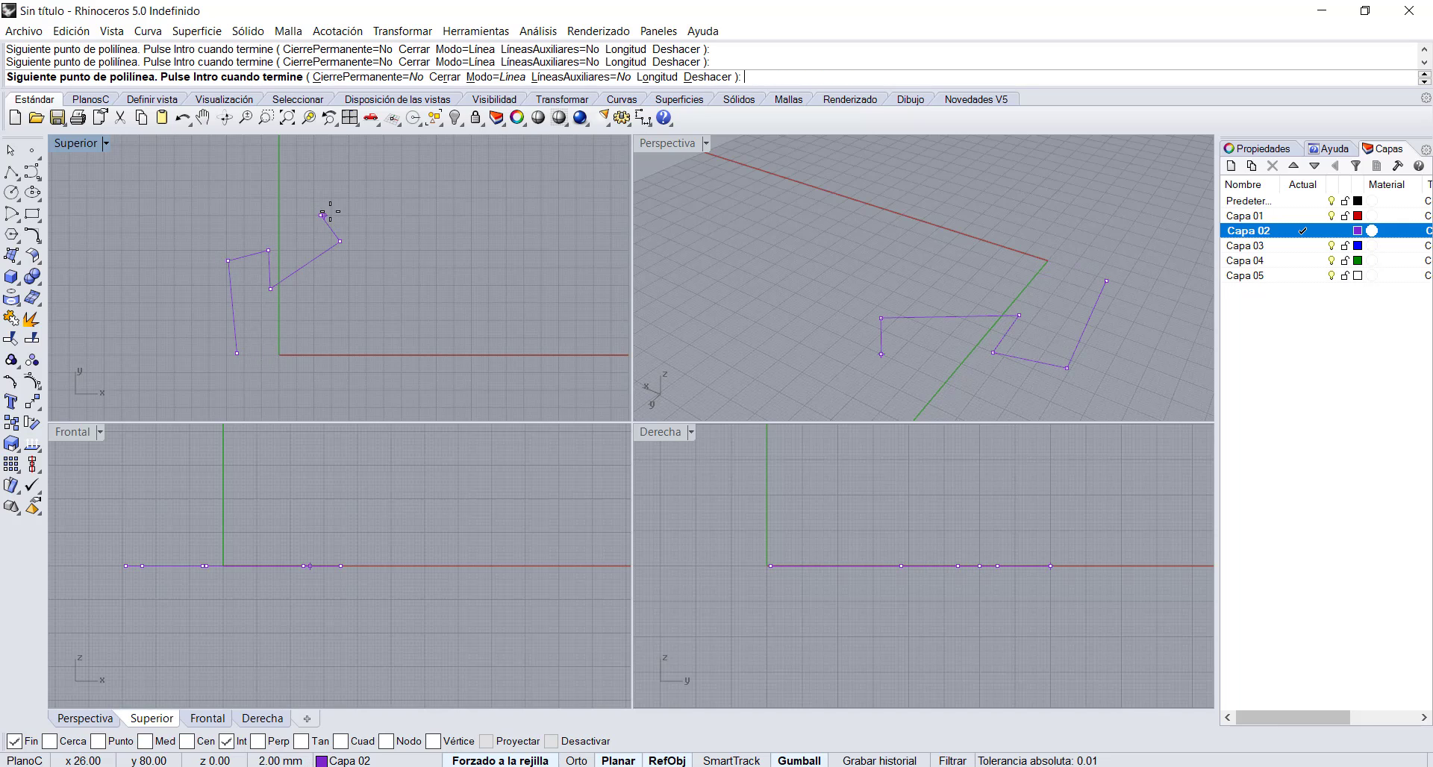
{"action": "left_click", "coordinate": [347, 214]}
{"action": "left_click", "coordinate": [361, 278]}
{"action": "left_click", "coordinate": [333, 310]}
{"action": "left_click", "coordinate": [371, 323]}
{"action": "left_click", "coordinate": [405, 286]}
{"action": "left_click", "coordinate": [408, 235]}
{"action": "left_click", "coordinate": [435, 230]}
{"action": "left_click", "coordinate": [450, 242]}
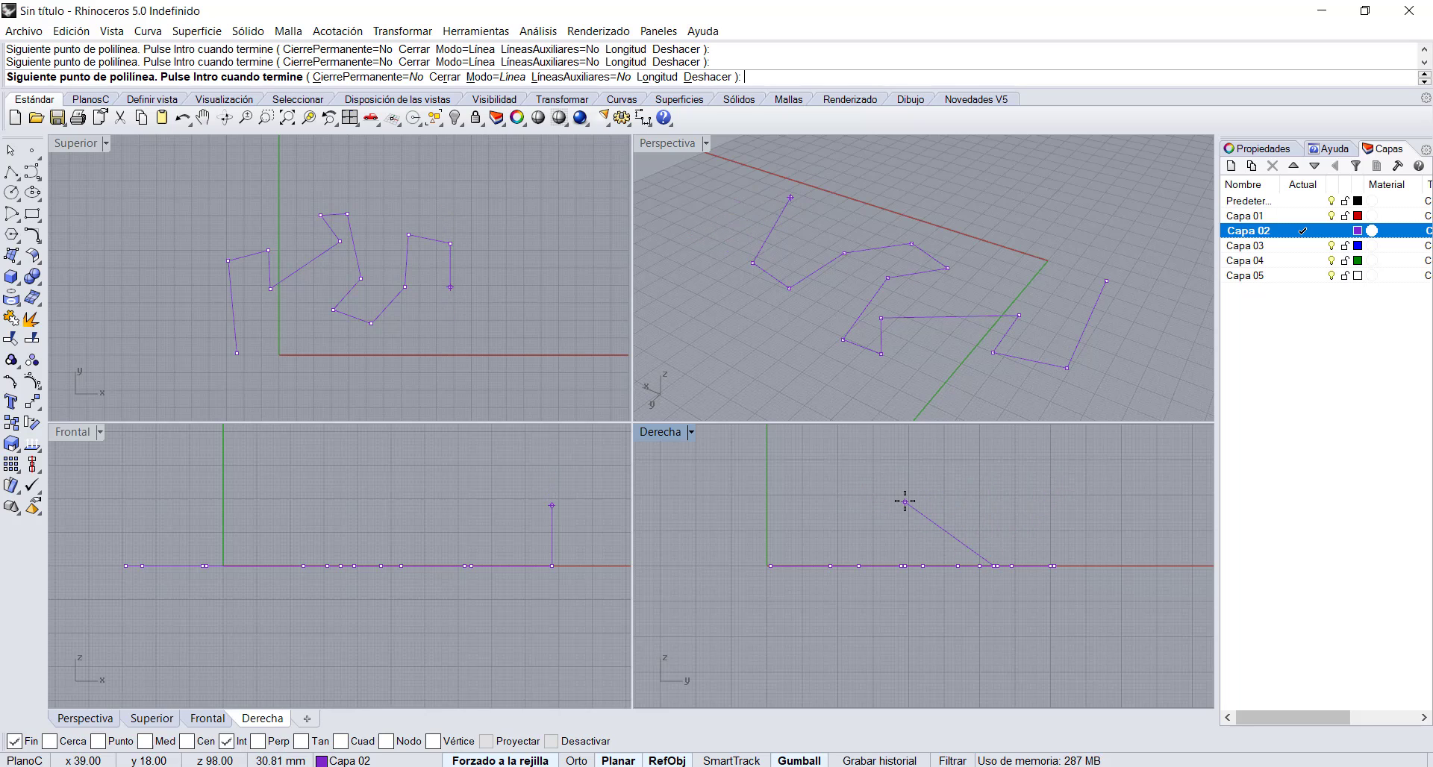
Step: Continue the open polyline in the Derecha view with an irregular chain of points rising above the horizontal axis
{"action": "left_click", "coordinate": [979, 498]}
{"action": "left_click", "coordinate": [1021, 484]}
{"action": "left_click", "coordinate": [971, 459]}
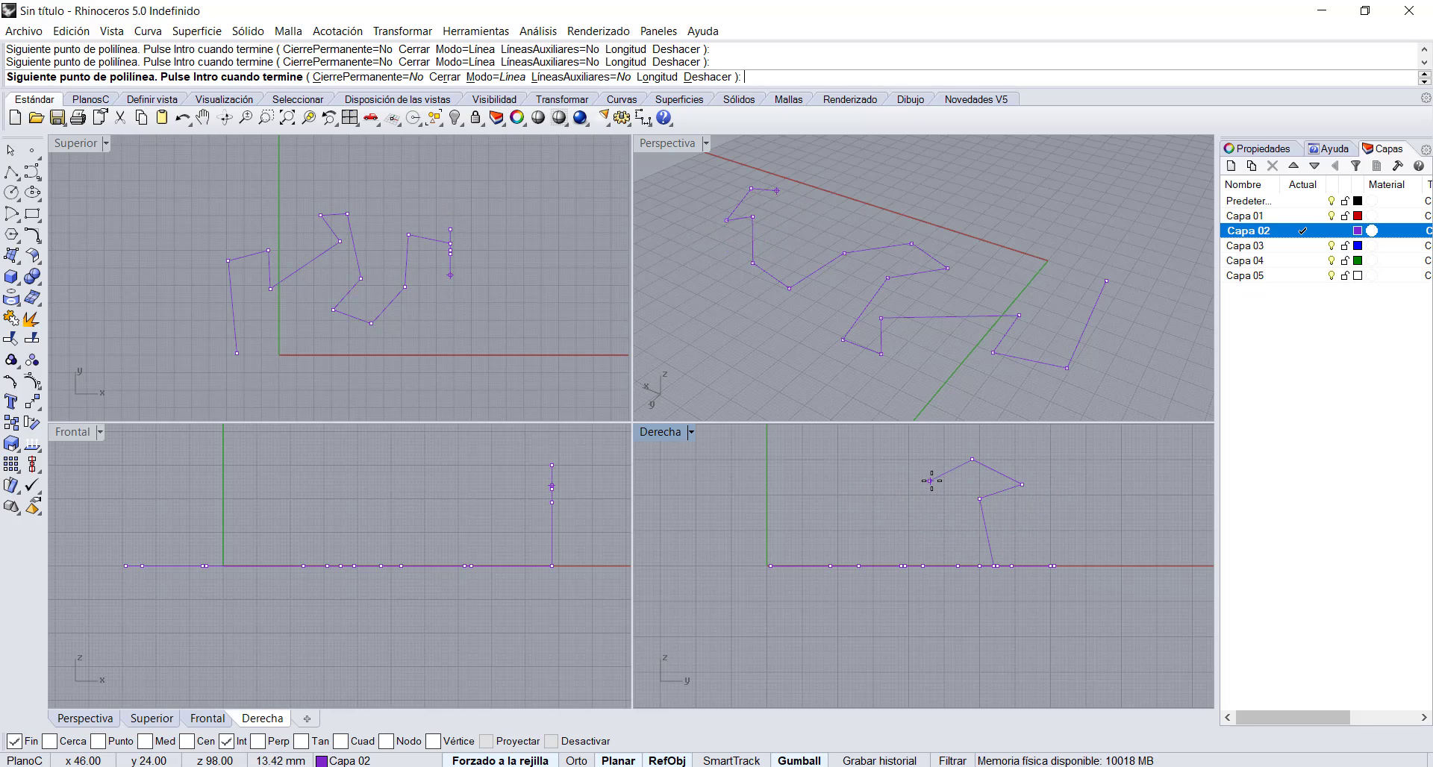
{"action": "left_click", "coordinate": [928, 480]}
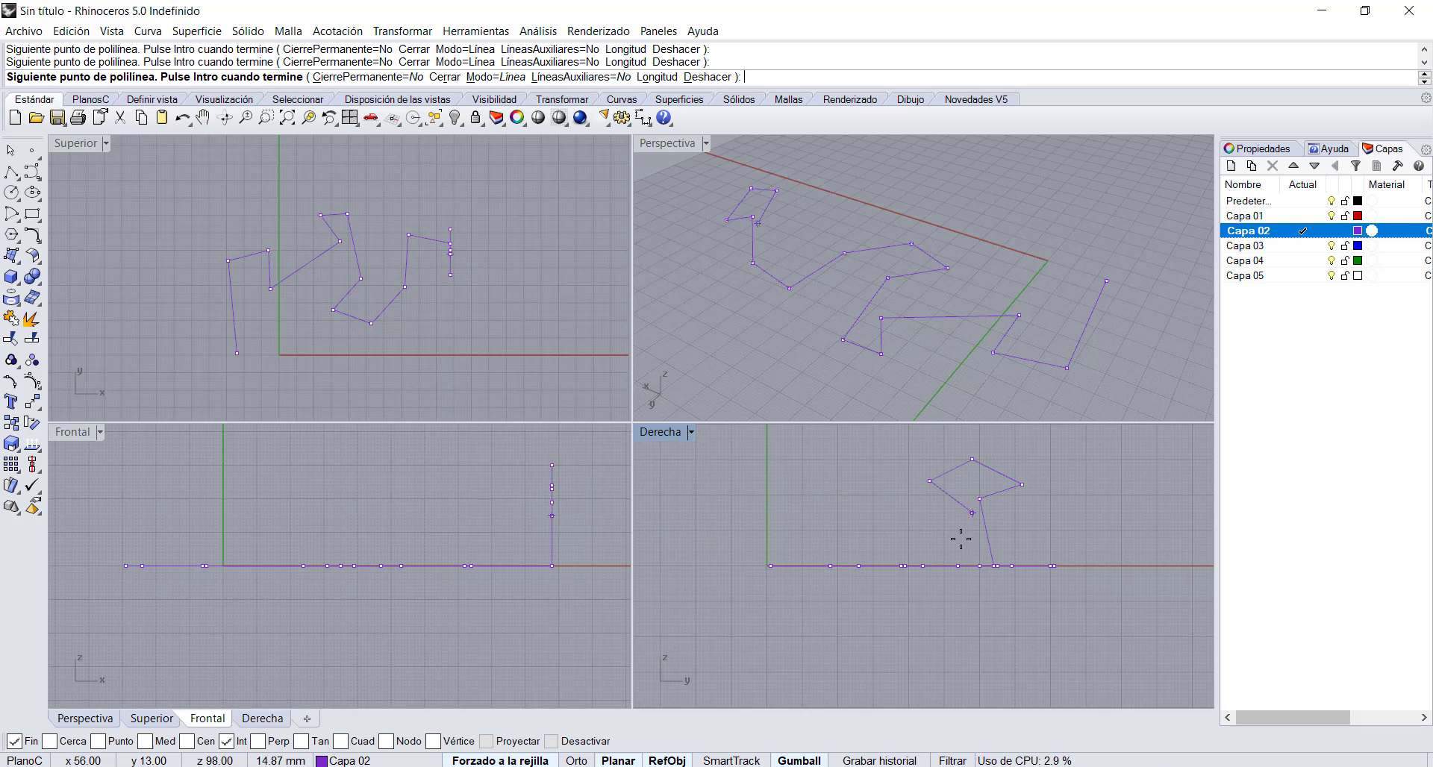
{"action": "left_click", "coordinate": [940, 541]}
{"action": "left_click", "coordinate": [894, 501]}
{"action": "left_click", "coordinate": [851, 522]}
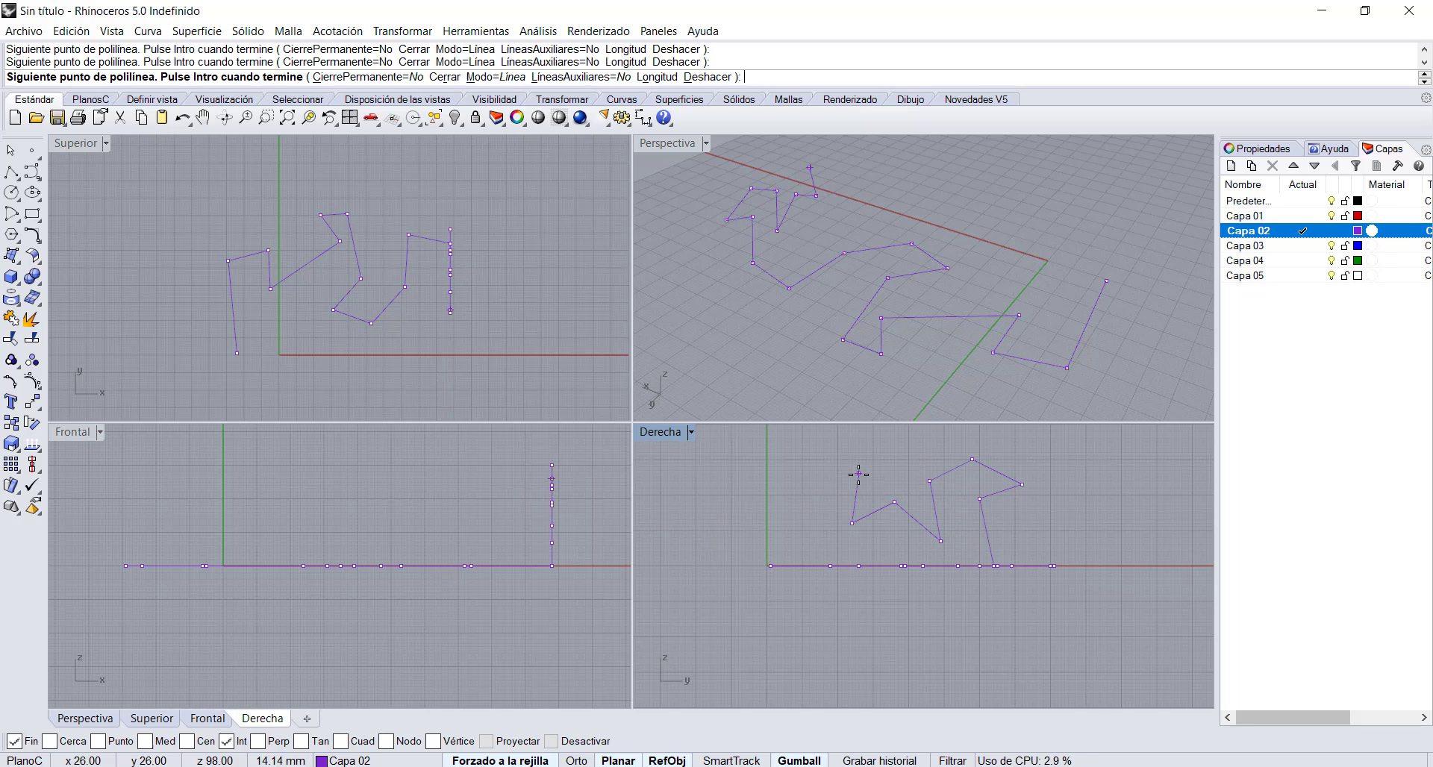
{"action": "left_click", "coordinate": [898, 484]}
{"action": "left_click", "coordinate": [911, 449]}
{"action": "left_click", "coordinate": [1004, 448]}
{"action": "left_click", "coordinate": [1067, 476]}
{"action": "scroll", "coordinate": [918, 586], "scroll_direction": "down", "scroll_amount": 8}
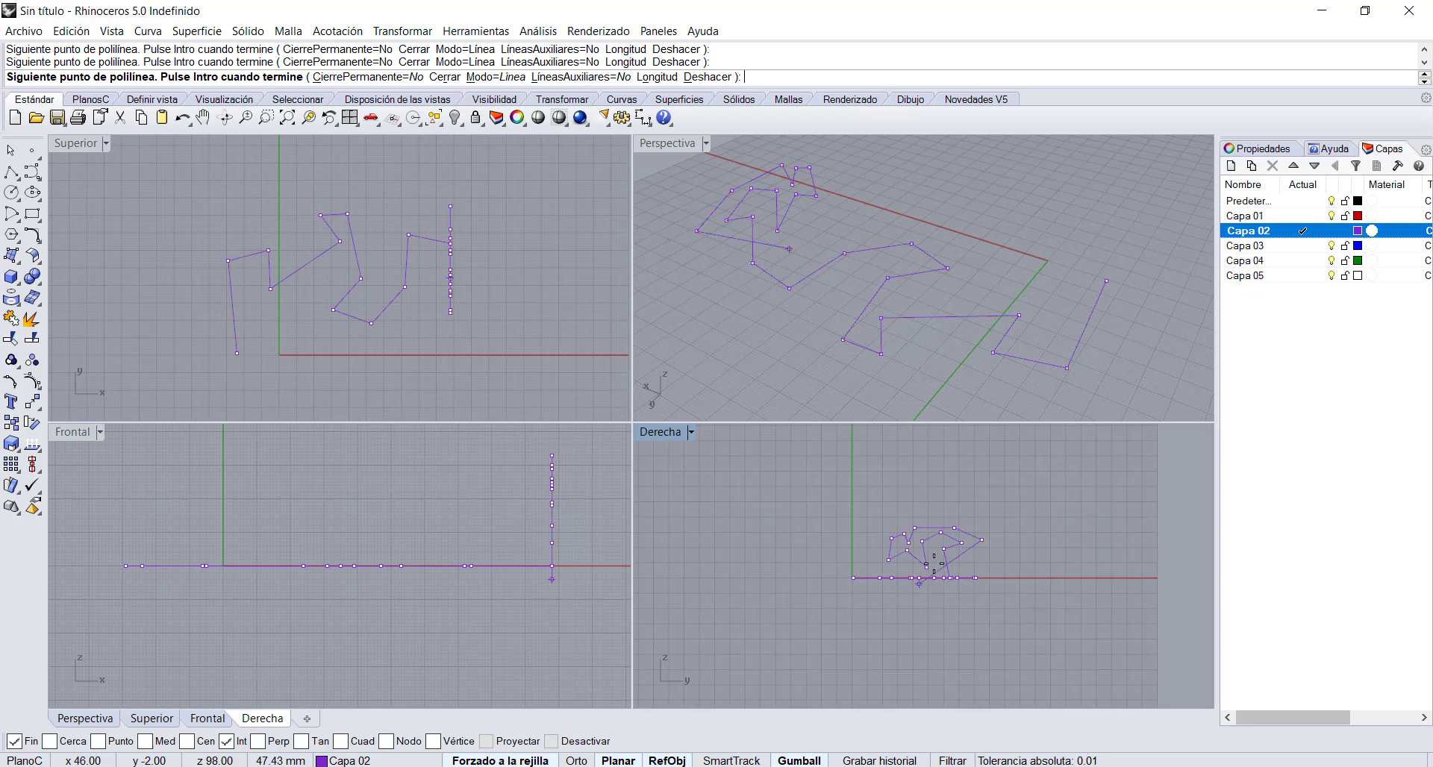
{"action": "scroll", "coordinate": [974, 515], "scroll_direction": "up", "scroll_amount": 4}
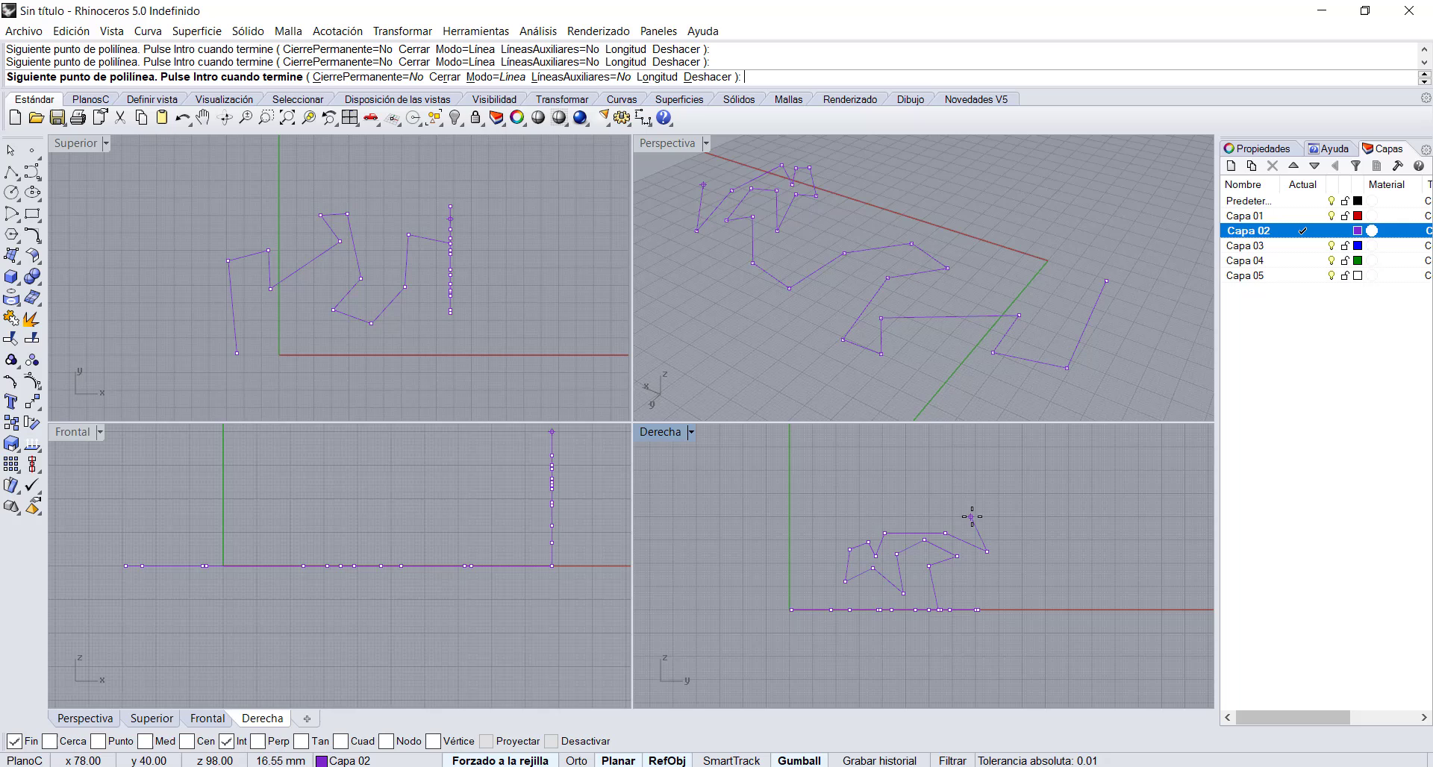
Step: Extend the same polyline in the Superior view with several points running away to the right of the grid
{"action": "left_click", "coordinate": [532, 238]}
{"action": "scroll", "coordinate": [361, 320], "scroll_direction": "down", "scroll_amount": 3}
{"action": "left_click", "coordinate": [553, 294]}
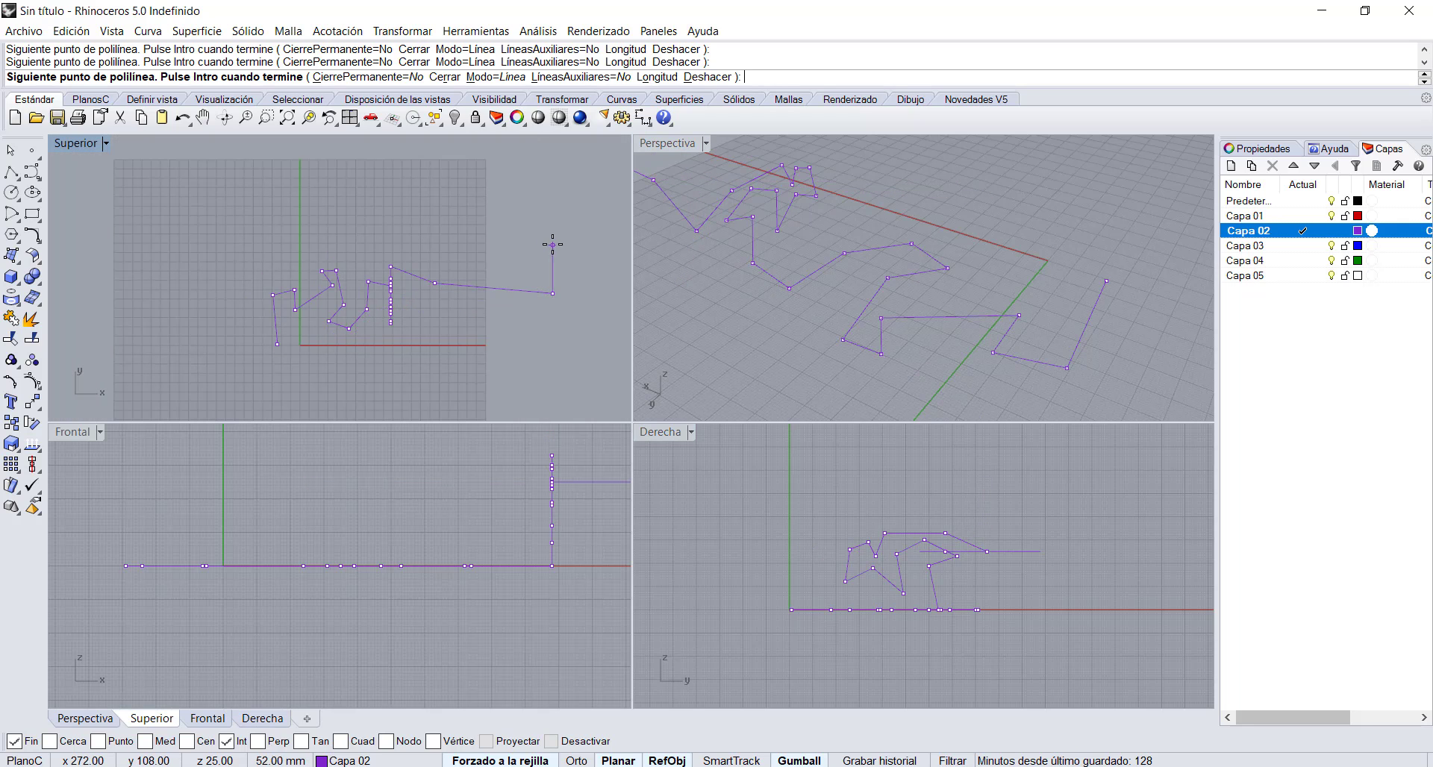
{"action": "left_click", "coordinate": [552, 244]}
{"action": "scroll", "coordinate": [364, 319], "scroll_direction": "down", "scroll_amount": 3}
{"action": "left_click", "coordinate": [520, 299]}
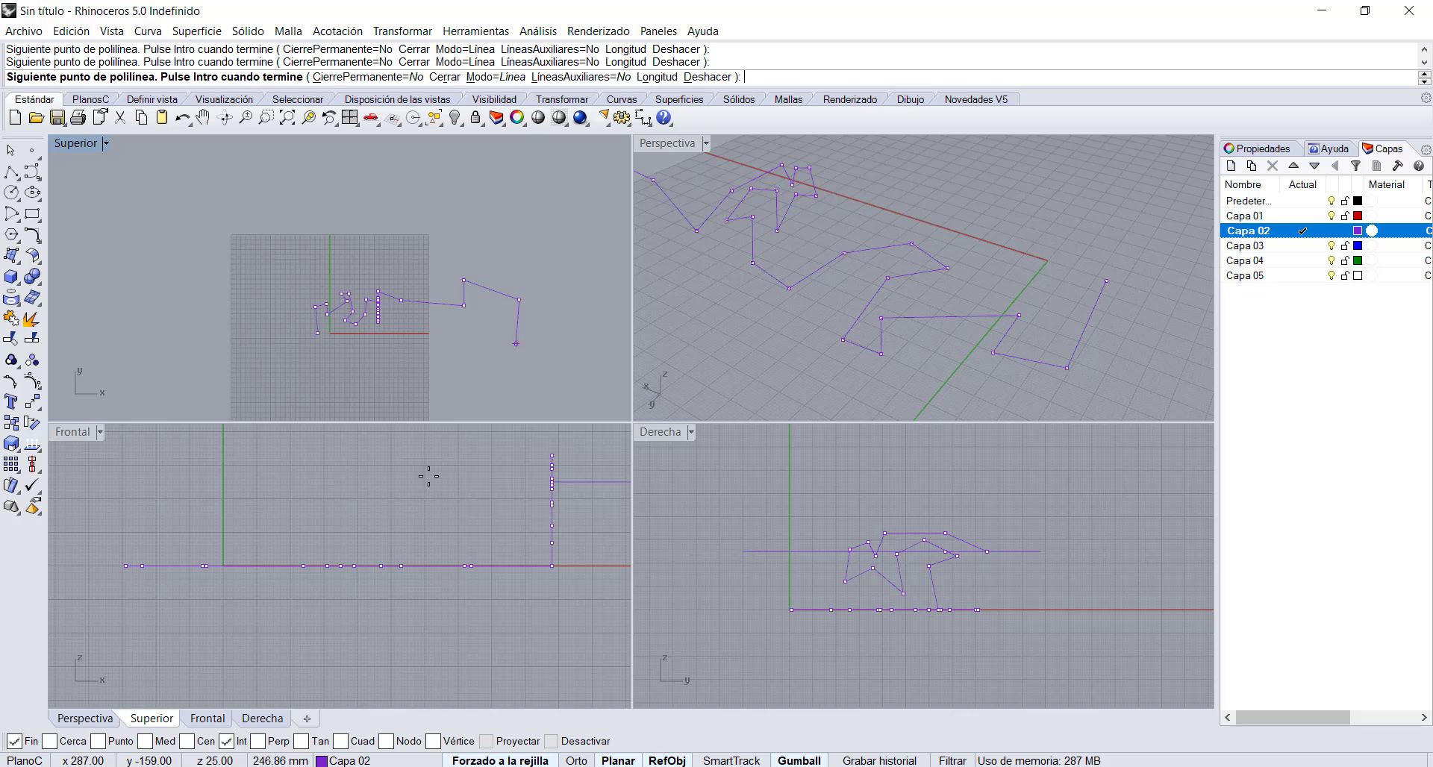
Step: Continue the polyline in the Frontal view with a hooked shape and large zigzags beyond the grid, and finish it
{"action": "scroll", "coordinate": [493, 526], "scroll_direction": "down", "scroll_amount": 5}
{"action": "scroll", "coordinate": [518, 535], "scroll_direction": "up", "scroll_amount": 4}
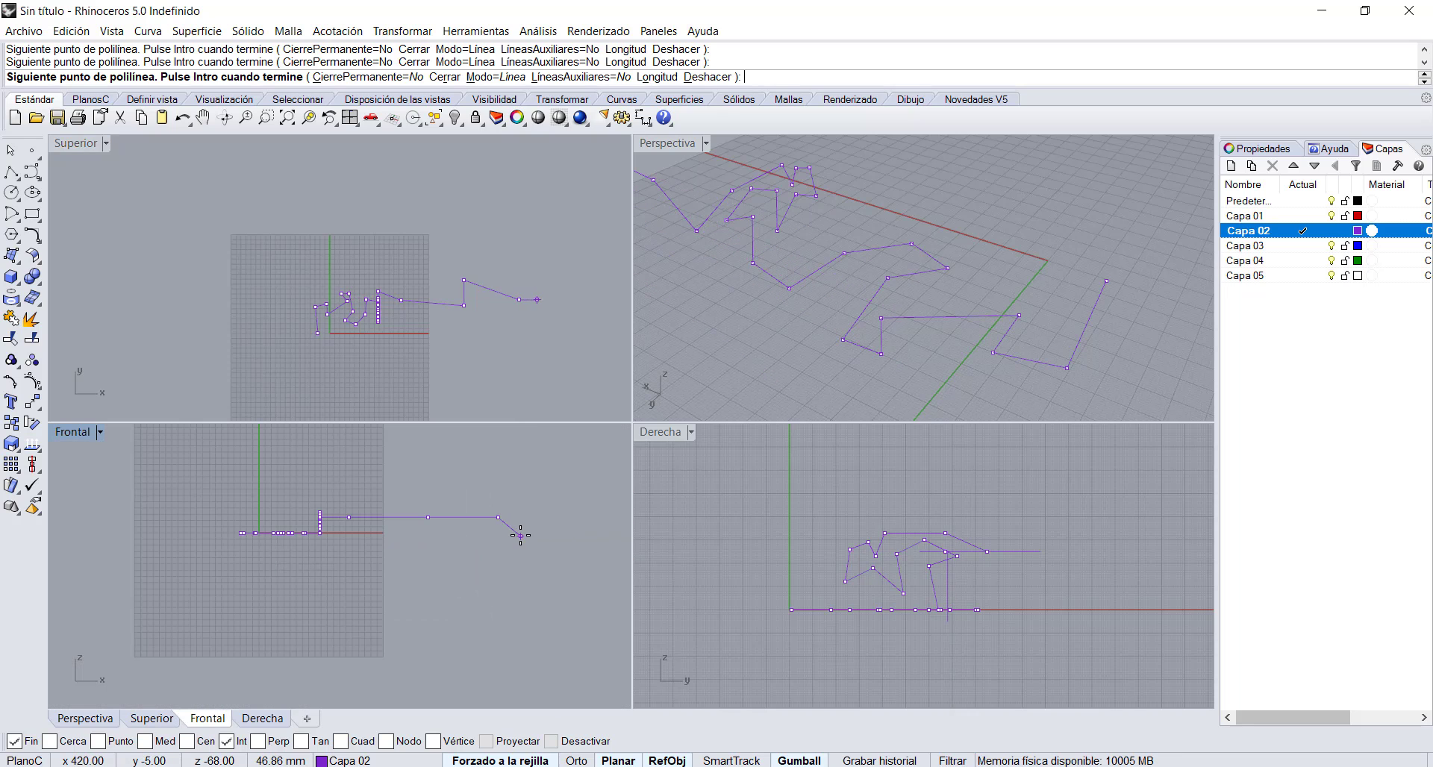
{"action": "left_click", "coordinate": [492, 466]}
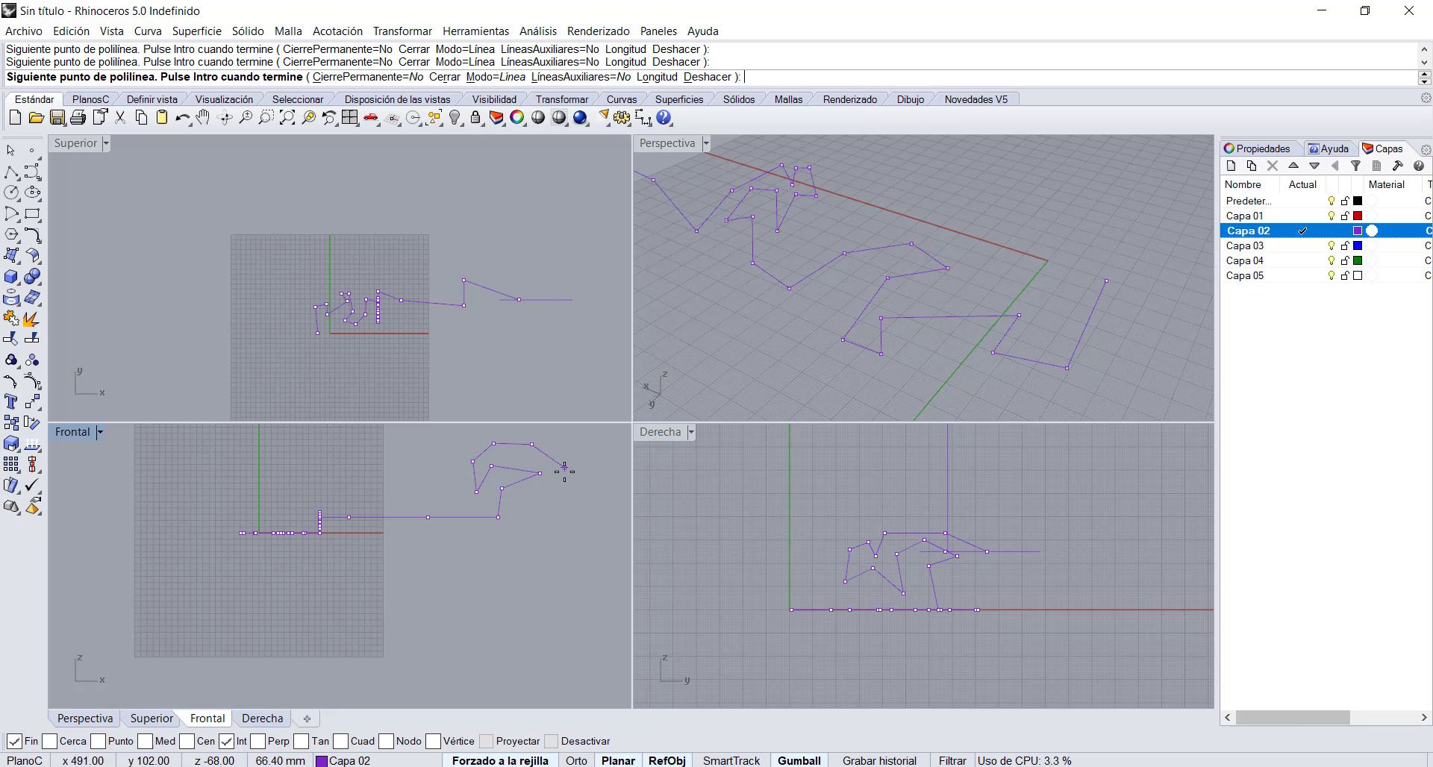
{"action": "scroll", "coordinate": [489, 545], "scroll_direction": "down", "scroll_amount": 5}
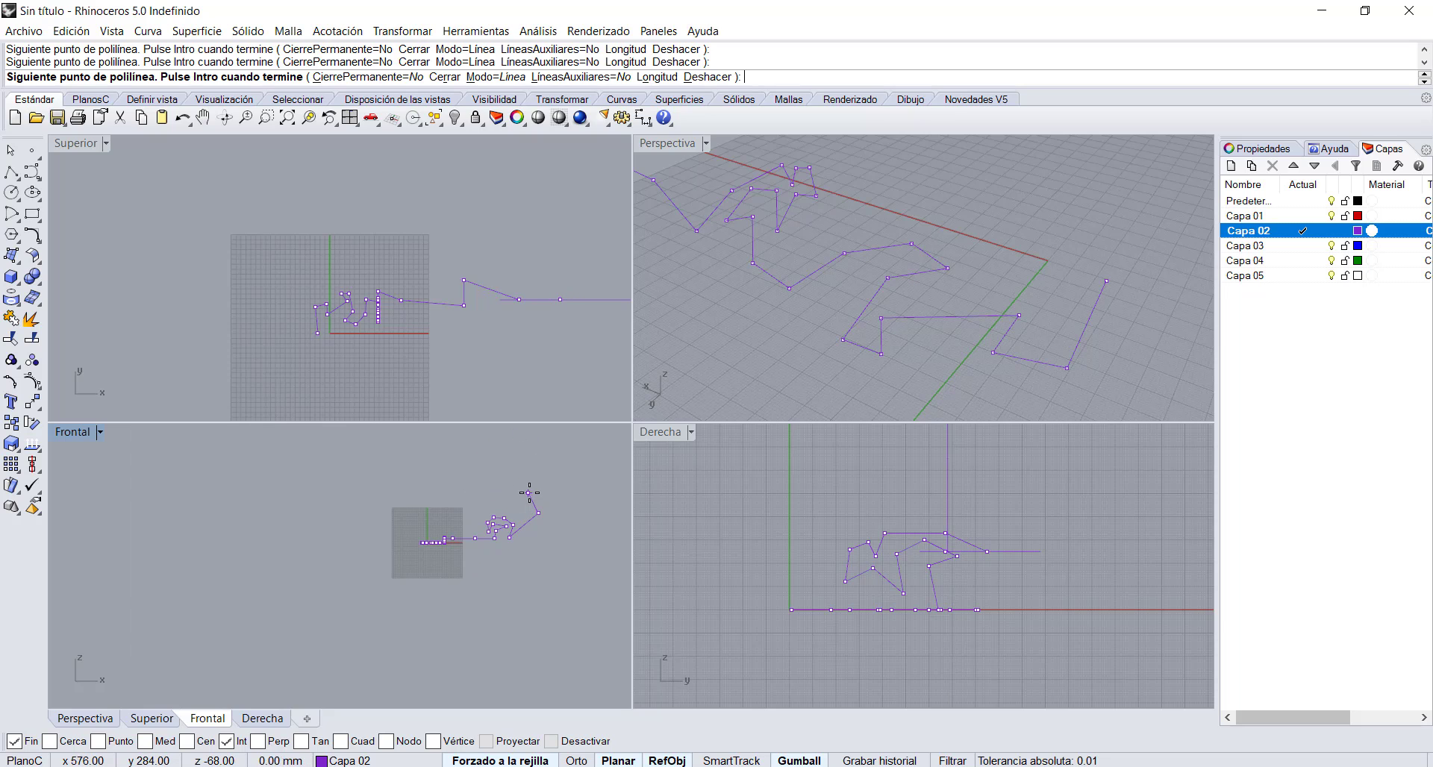
{"action": "scroll", "coordinate": [556, 538], "scroll_direction": "up", "scroll_amount": 4}
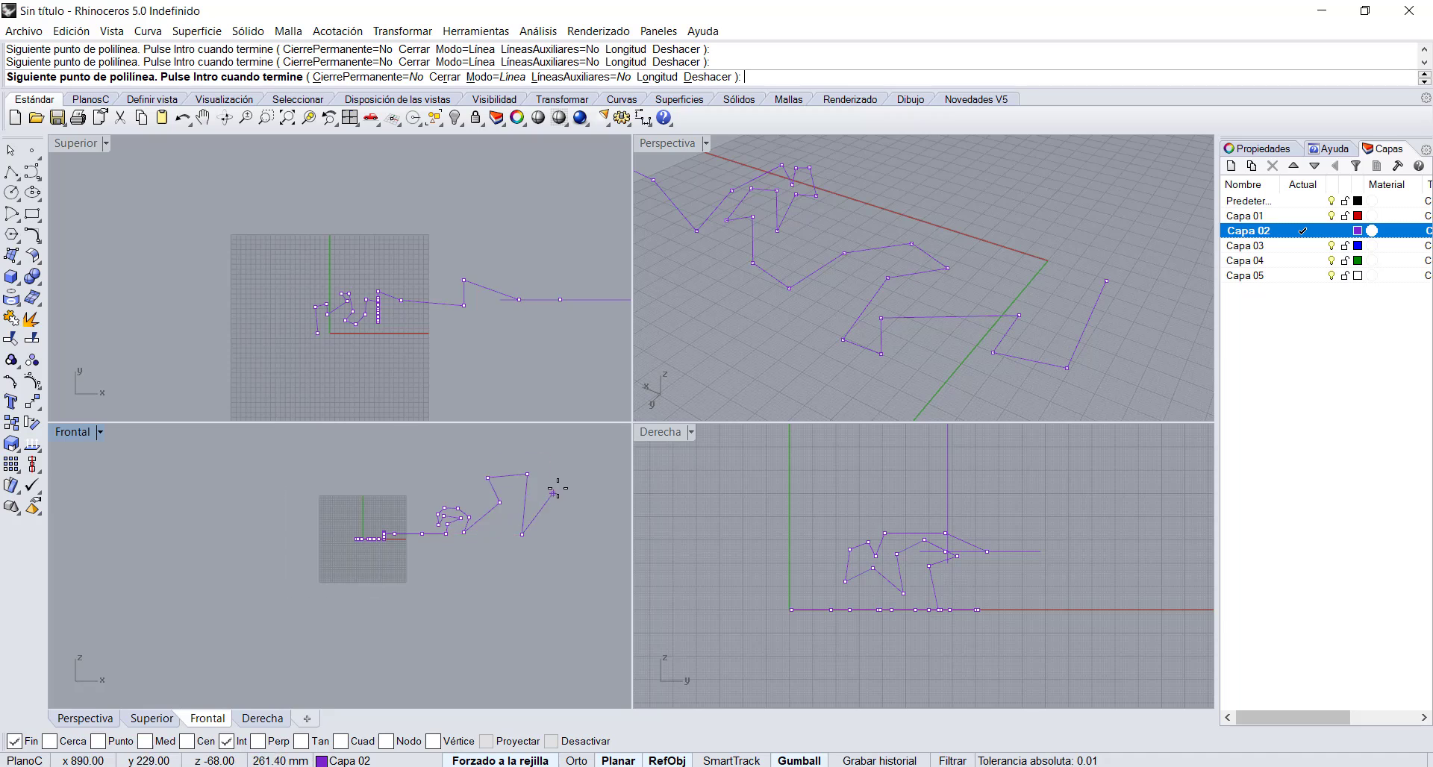
{"action": "left_click", "coordinate": [549, 531]}
{"action": "left_click", "coordinate": [558, 501]}
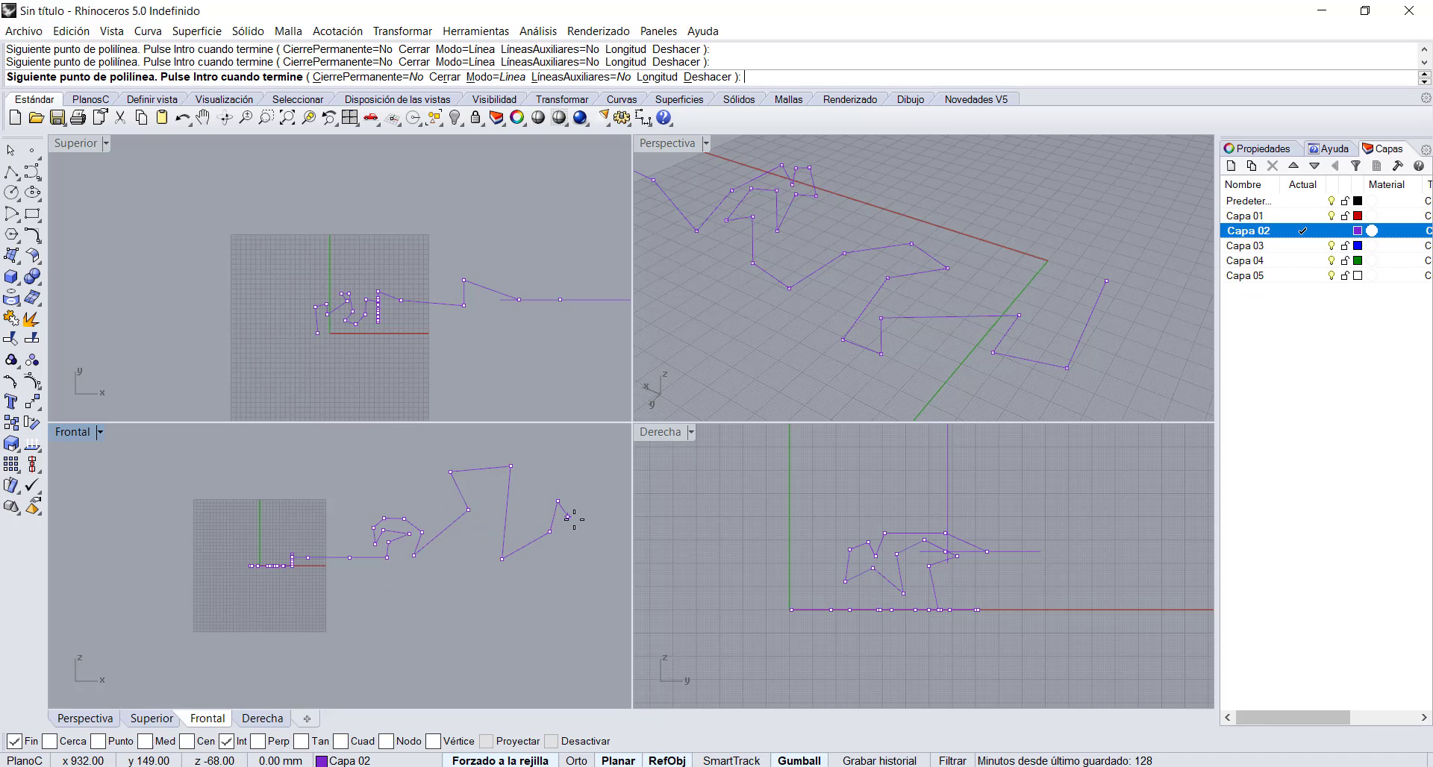
{"action": "key", "text": "Return"}
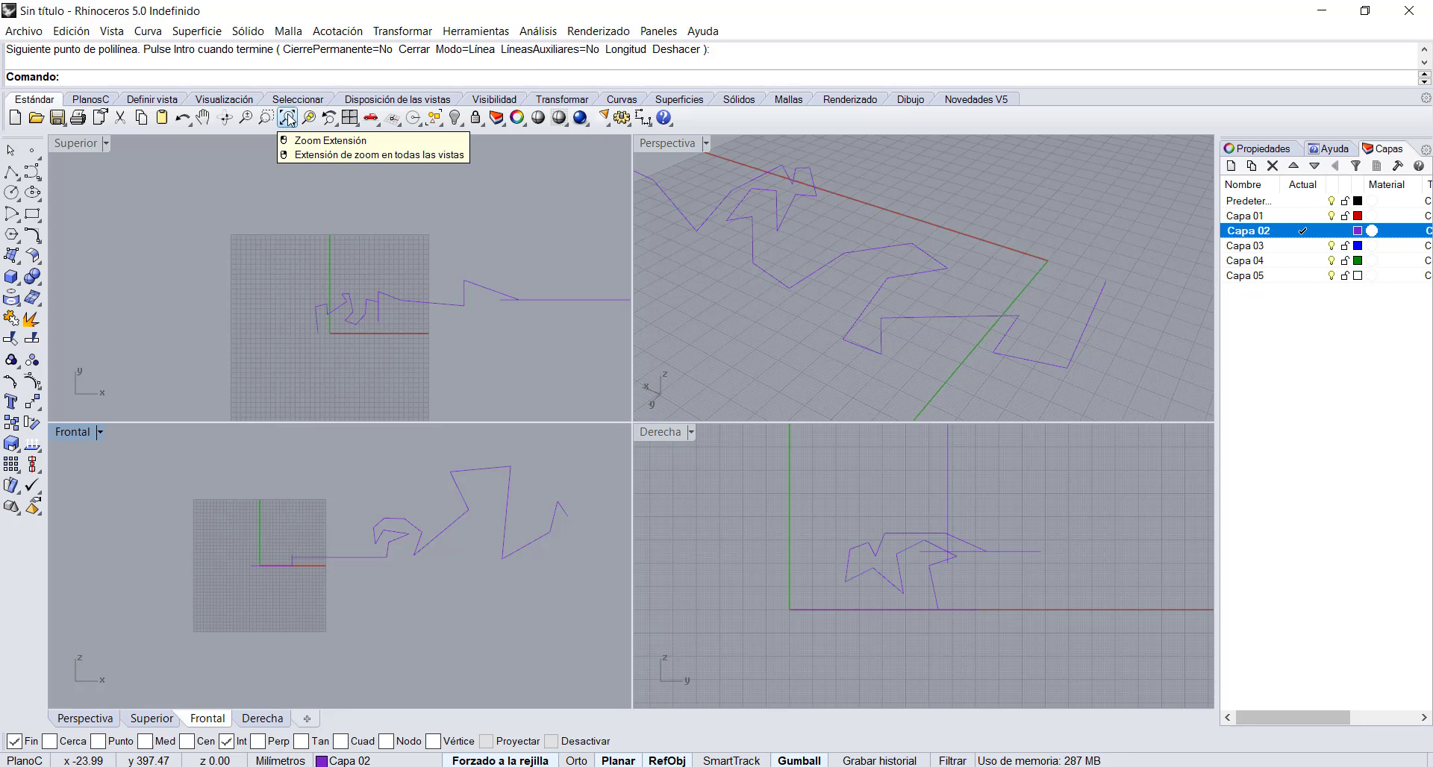
Step: Fit the polyline in all views, maximize the Perspectiva view and examine its three-dimensional path from several angles
{"action": "right_click", "coordinate": [287, 118]}
{"action": "left_click", "coordinate": [666, 144]}
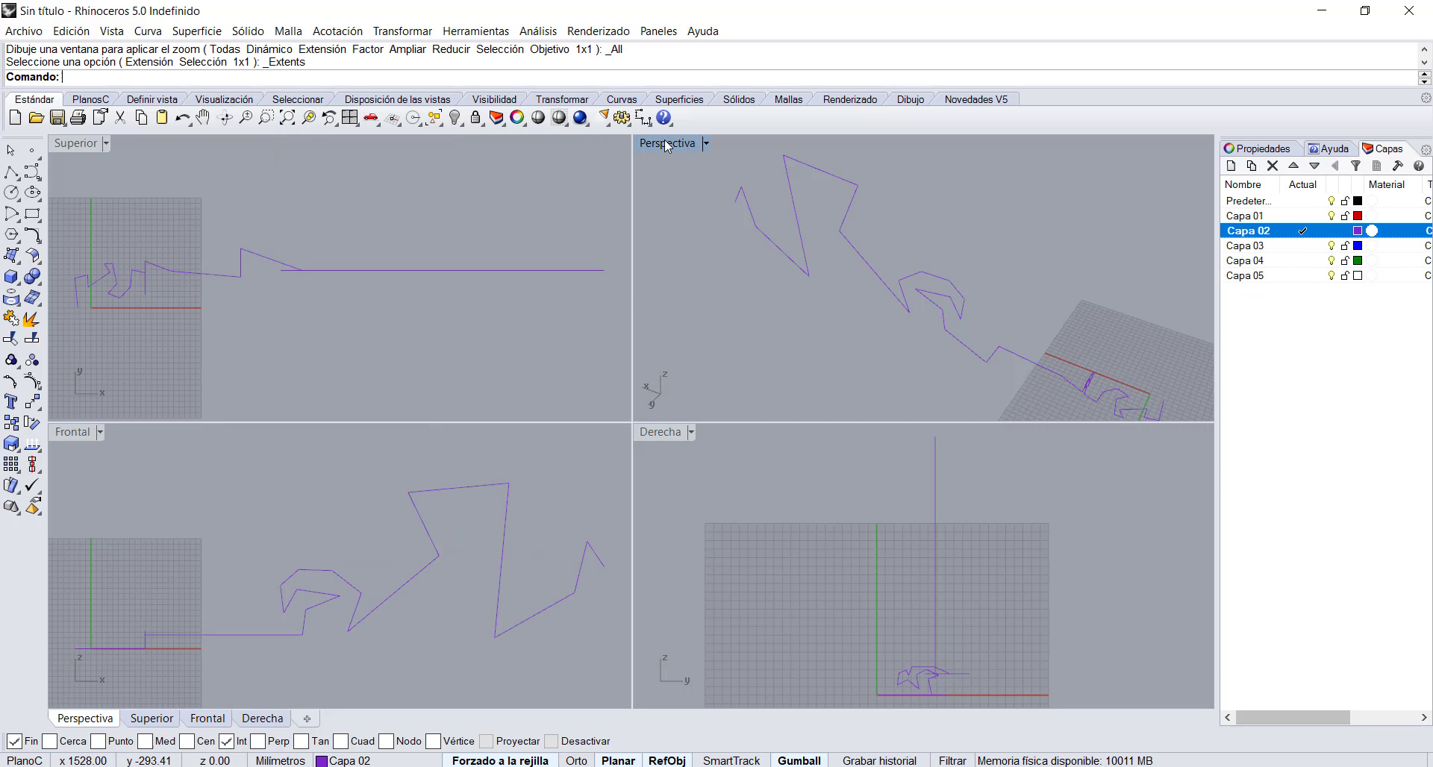
{"action": "double_click", "coordinate": [667, 145]}
{"action": "right_click_drag", "start_coordinate": [646, 182], "coordinate": [664, 480]}
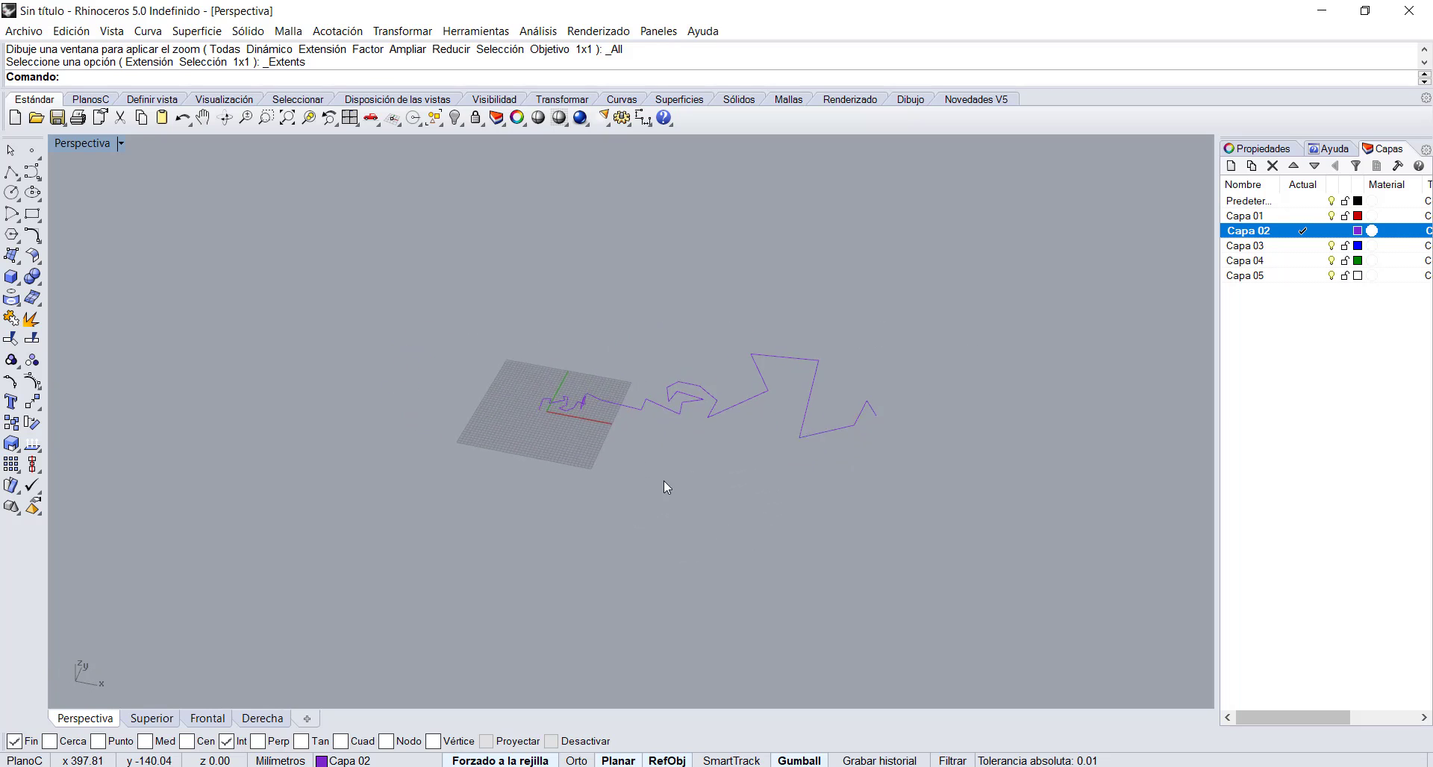
{"action": "scroll", "coordinate": [556, 409], "scroll_direction": "up", "scroll_amount": 10}
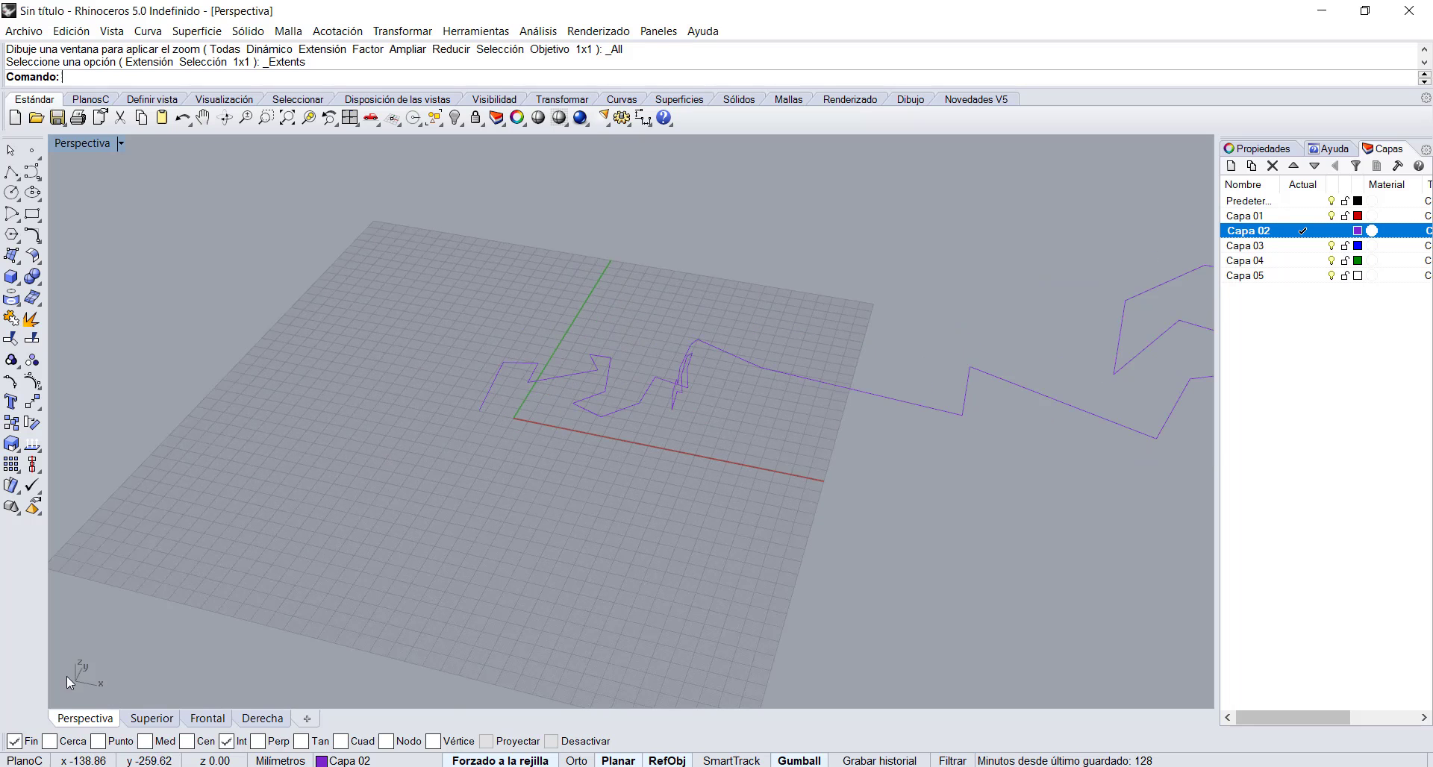
{"action": "right_click_drag", "start_coordinate": [66, 675], "coordinate": [237, 548]}
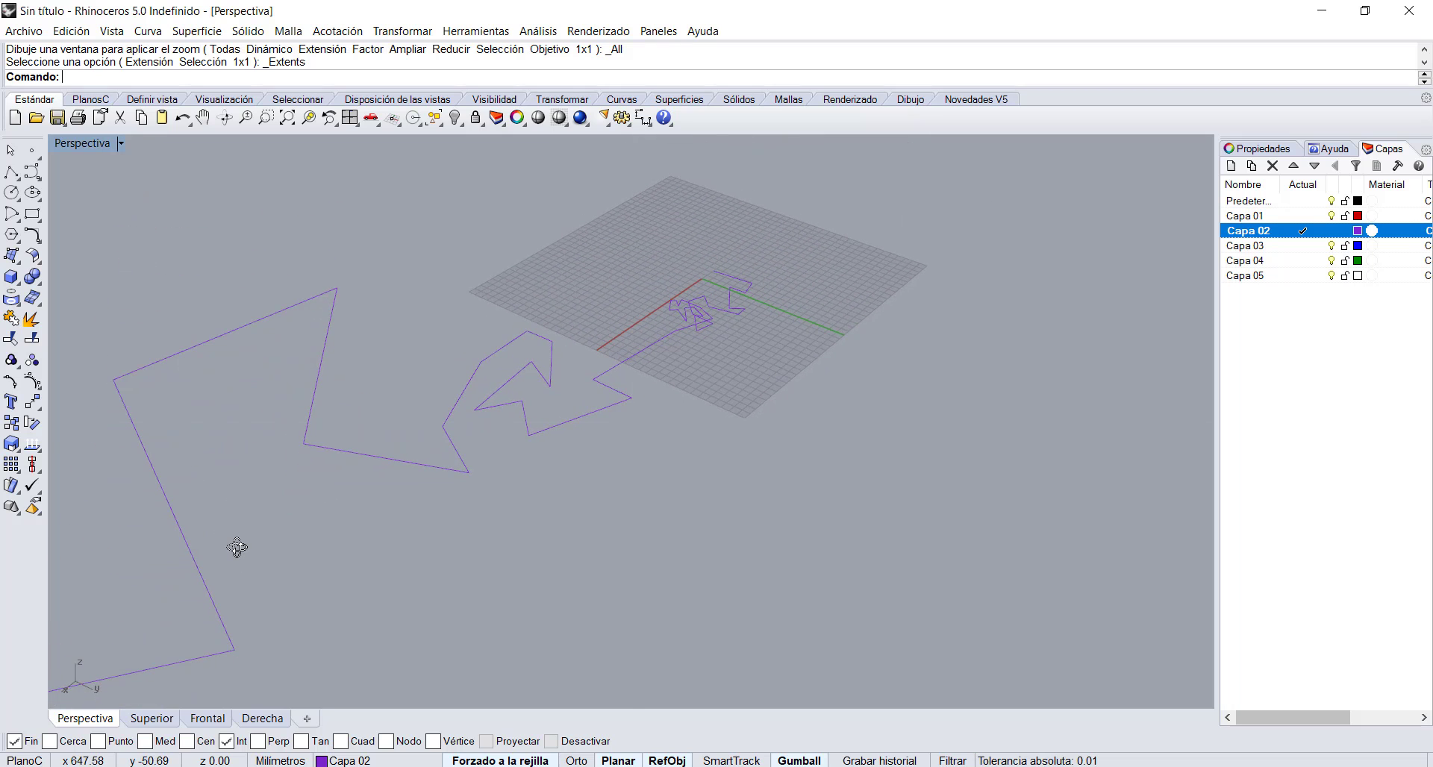
Step: Delete the two curves and their points in the Superior view
{"action": "left_click_drag", "start_coordinate": [420, 390], "coordinate": [105, 212]}
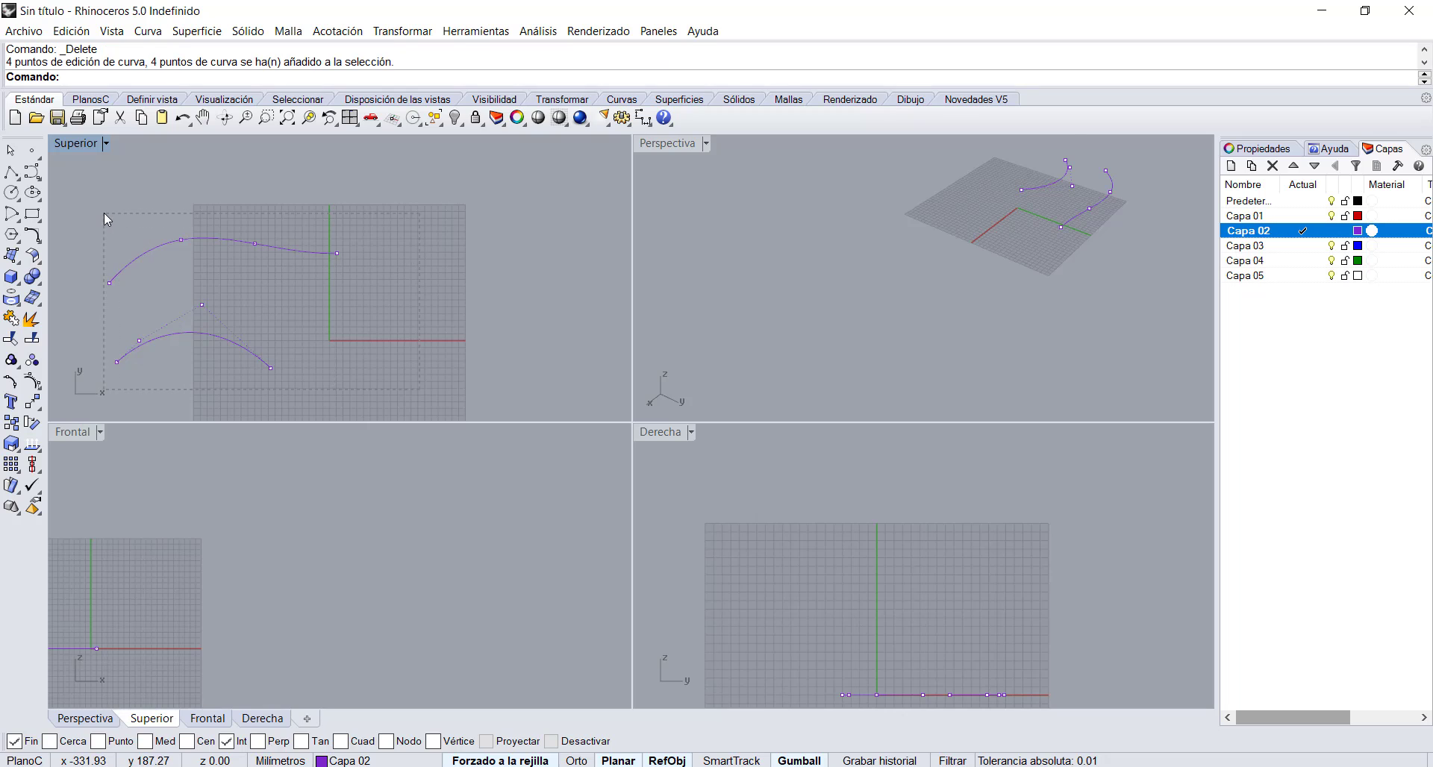
{"action": "key", "text": "Delete"}
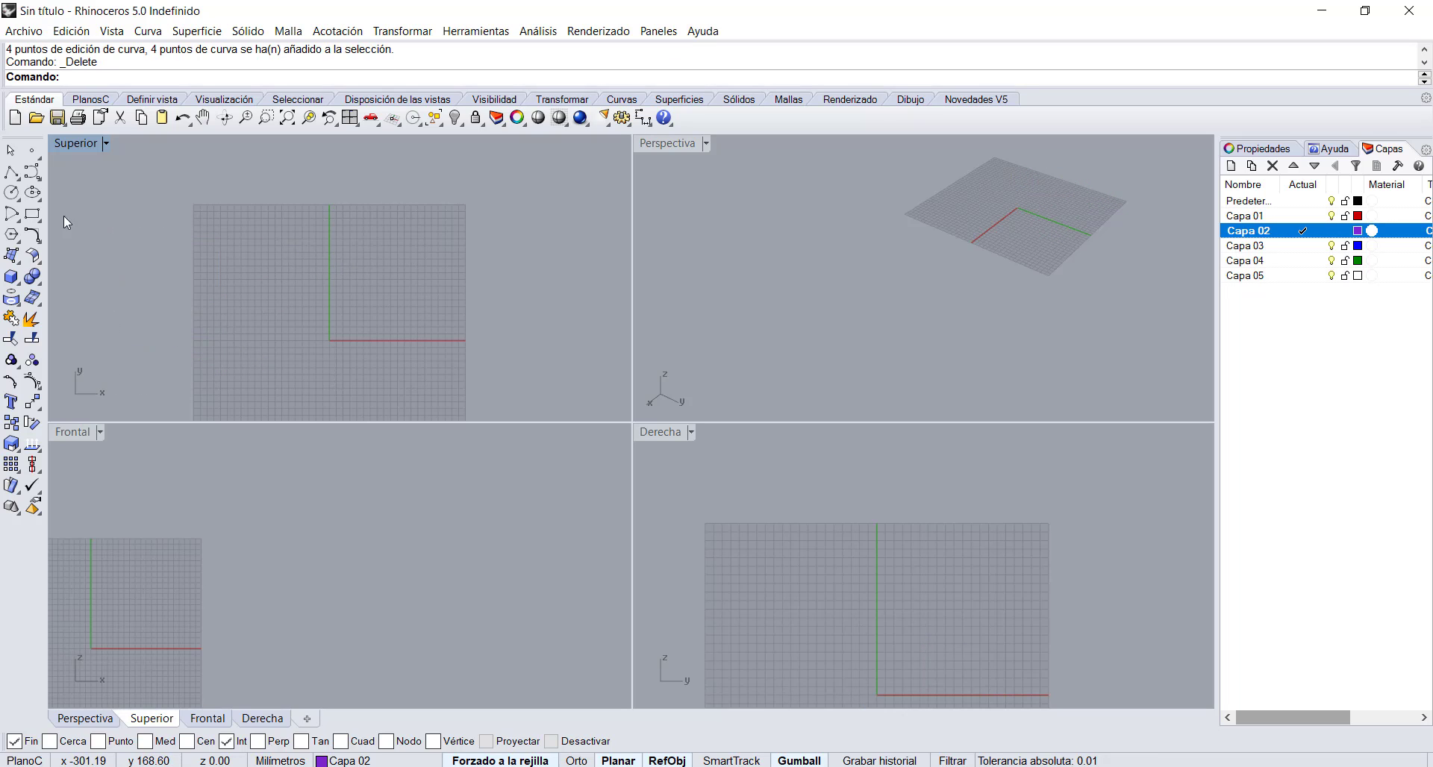
Step: Draw an open degree 3 control point curve with two crests across the upper part of the Superior view
{"action": "left_click", "coordinate": [34, 174]}
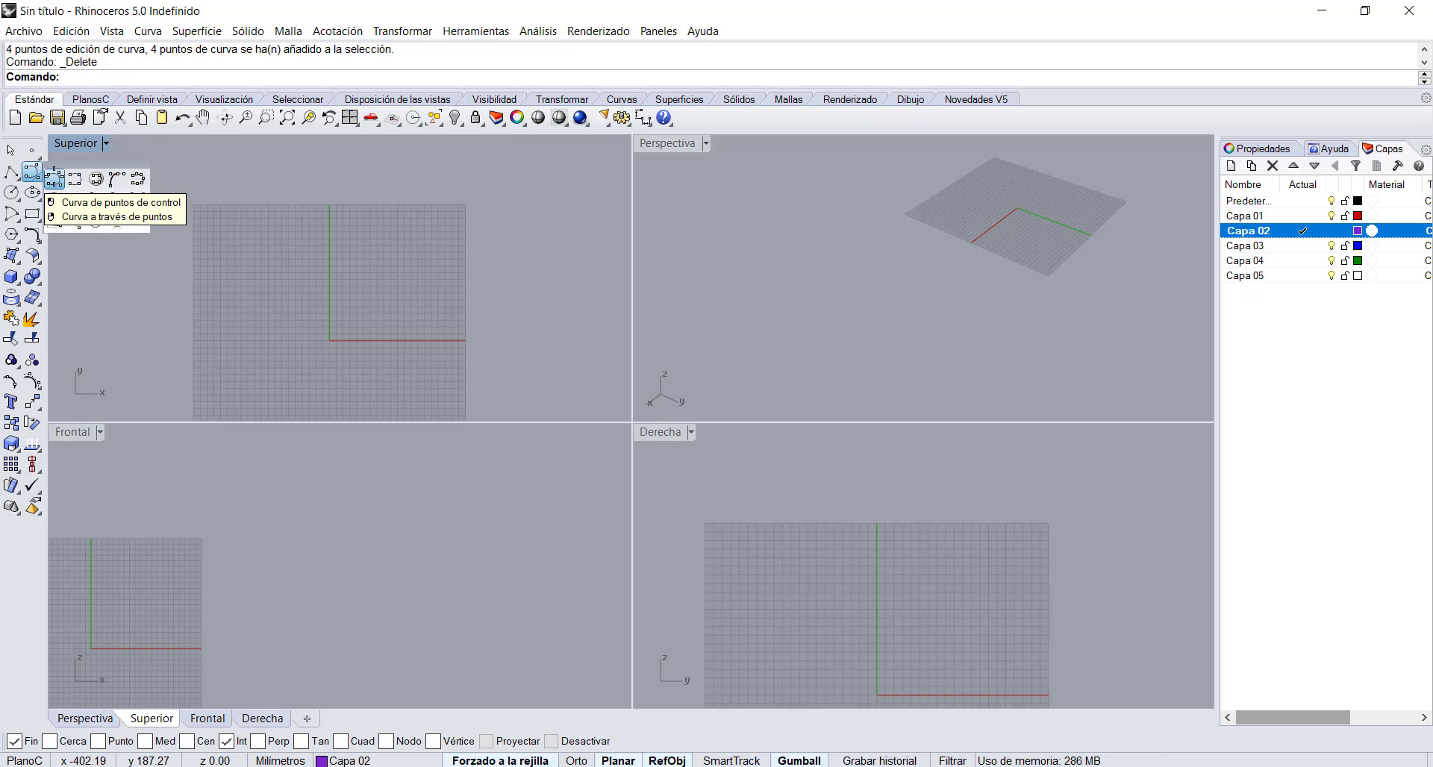
{"action": "left_click", "coordinate": [54, 177]}
{"action": "left_click", "coordinate": [106, 287]}
{"action": "left_click", "coordinate": [145, 216]}
{"action": "left_click", "coordinate": [221, 189]}
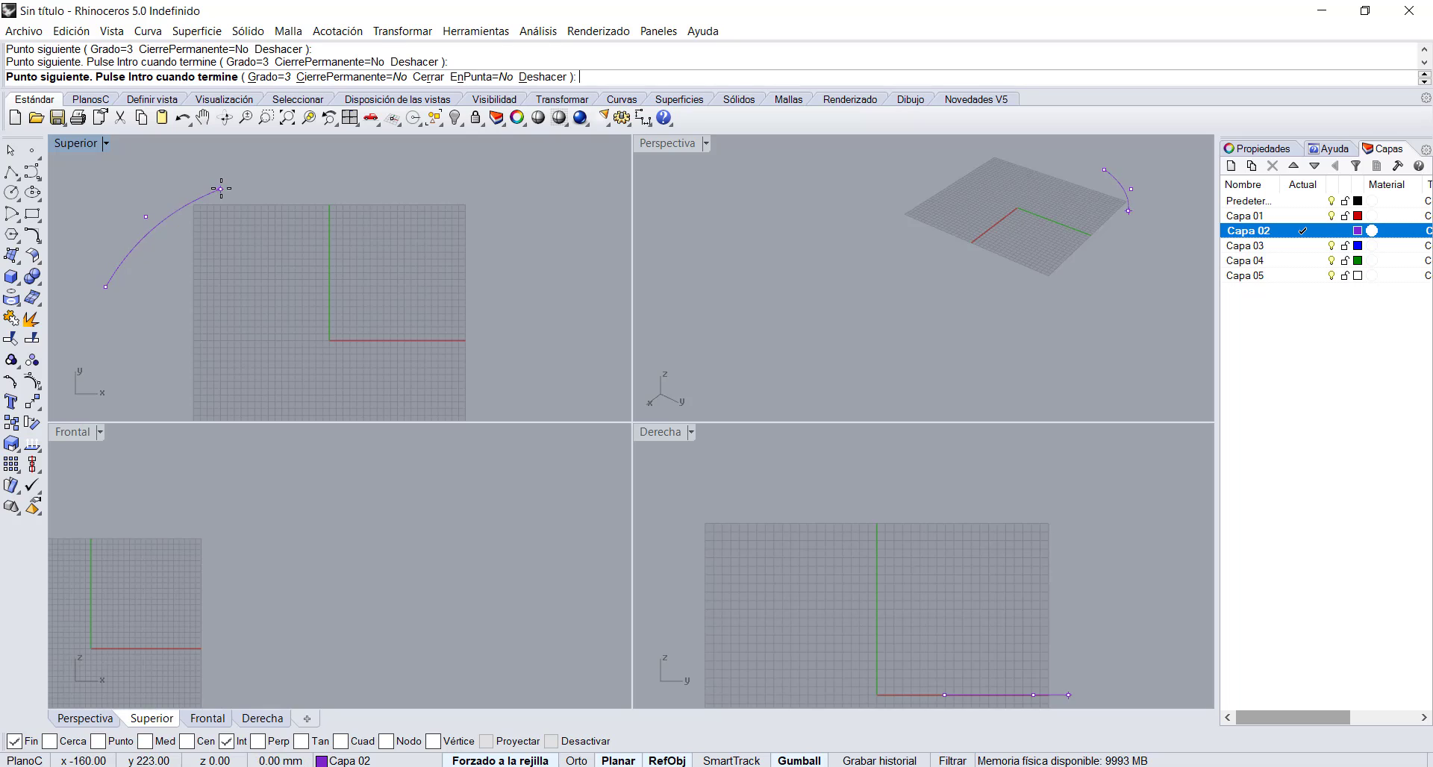
{"action": "left_click", "coordinate": [278, 210]}
{"action": "left_click", "coordinate": [316, 243]}
{"action": "left_click", "coordinate": [370, 236]}
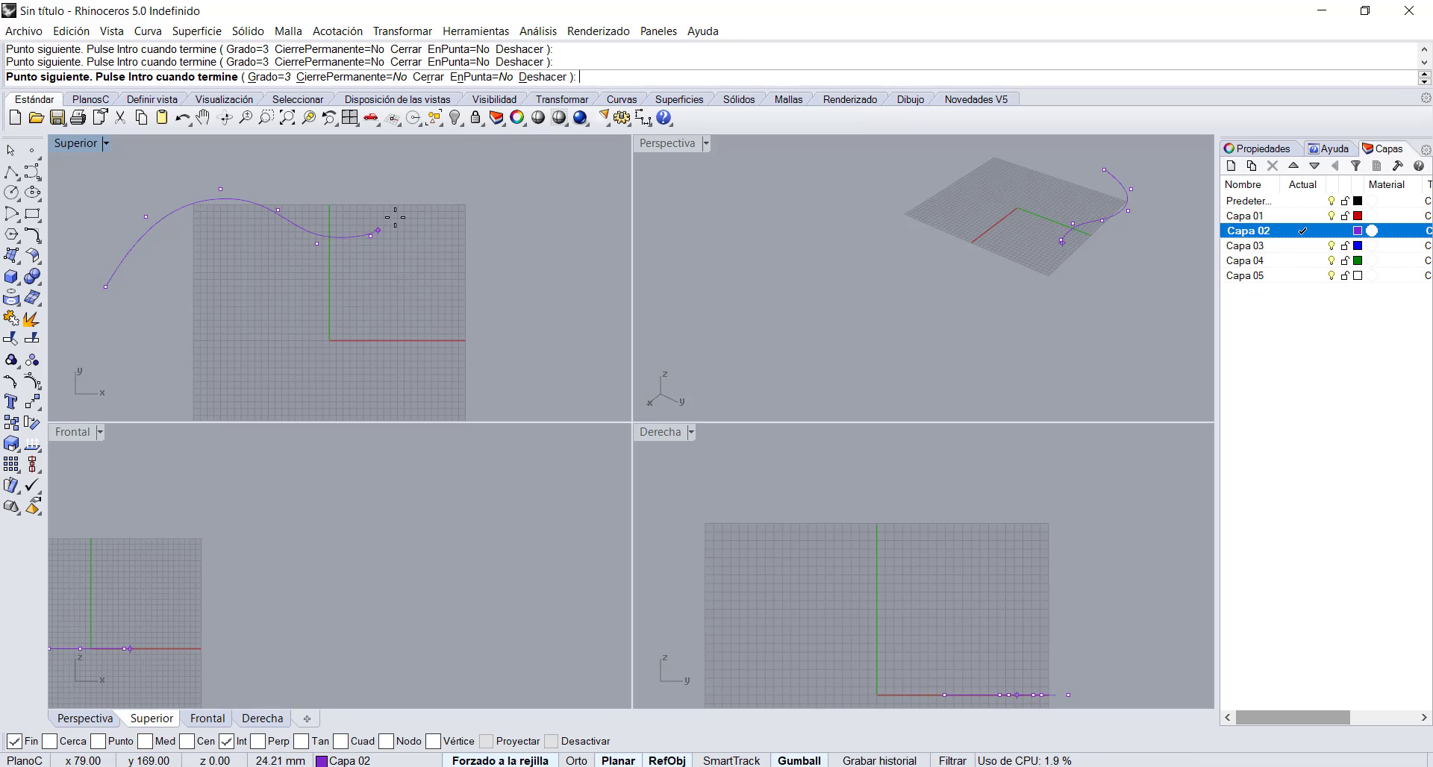
{"action": "left_click", "coordinate": [437, 186]}
{"action": "left_click", "coordinate": [486, 215]}
{"action": "left_click", "coordinate": [515, 265]}
{"action": "left_click", "coordinate": [523, 291]}
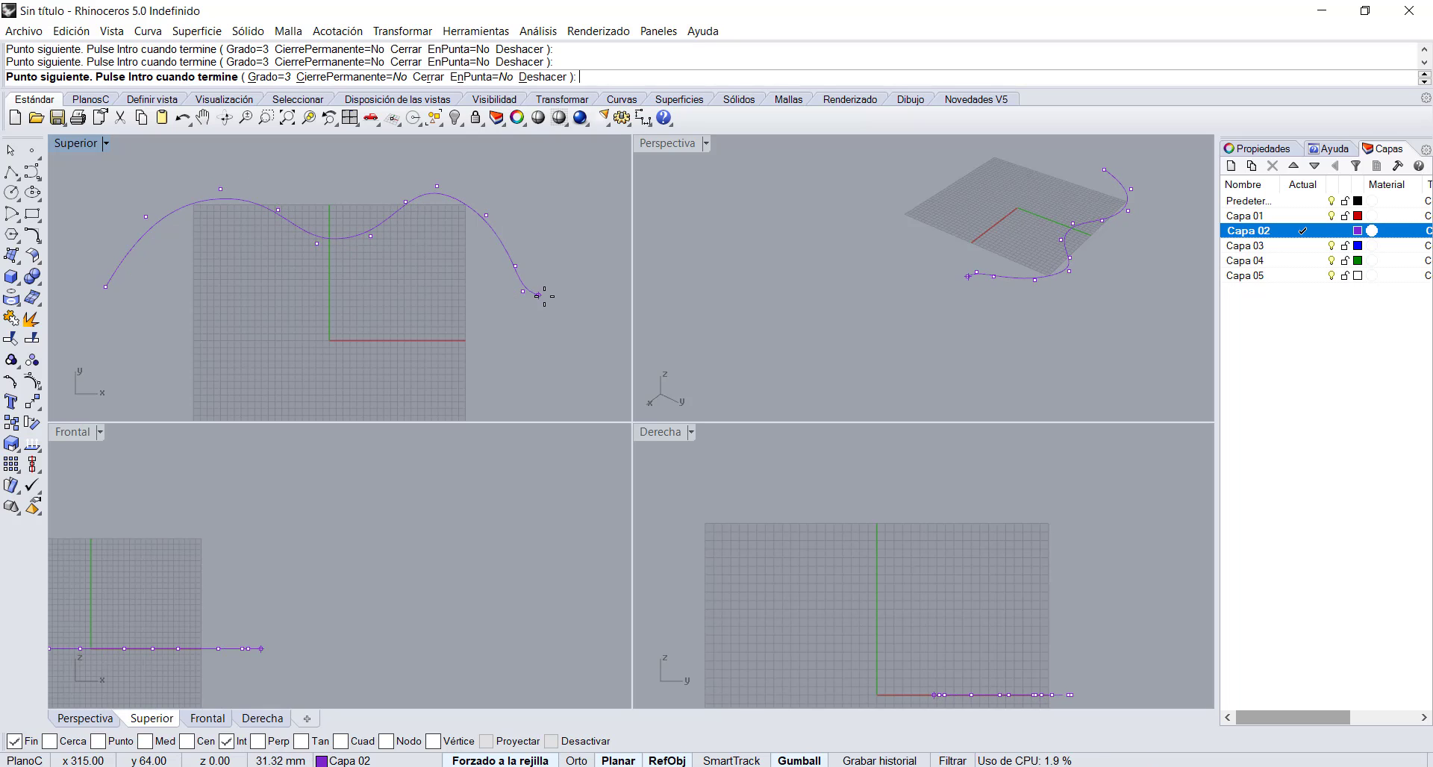
{"action": "left_click", "coordinate": [563, 264]}
{"action": "key", "text": "Return"}
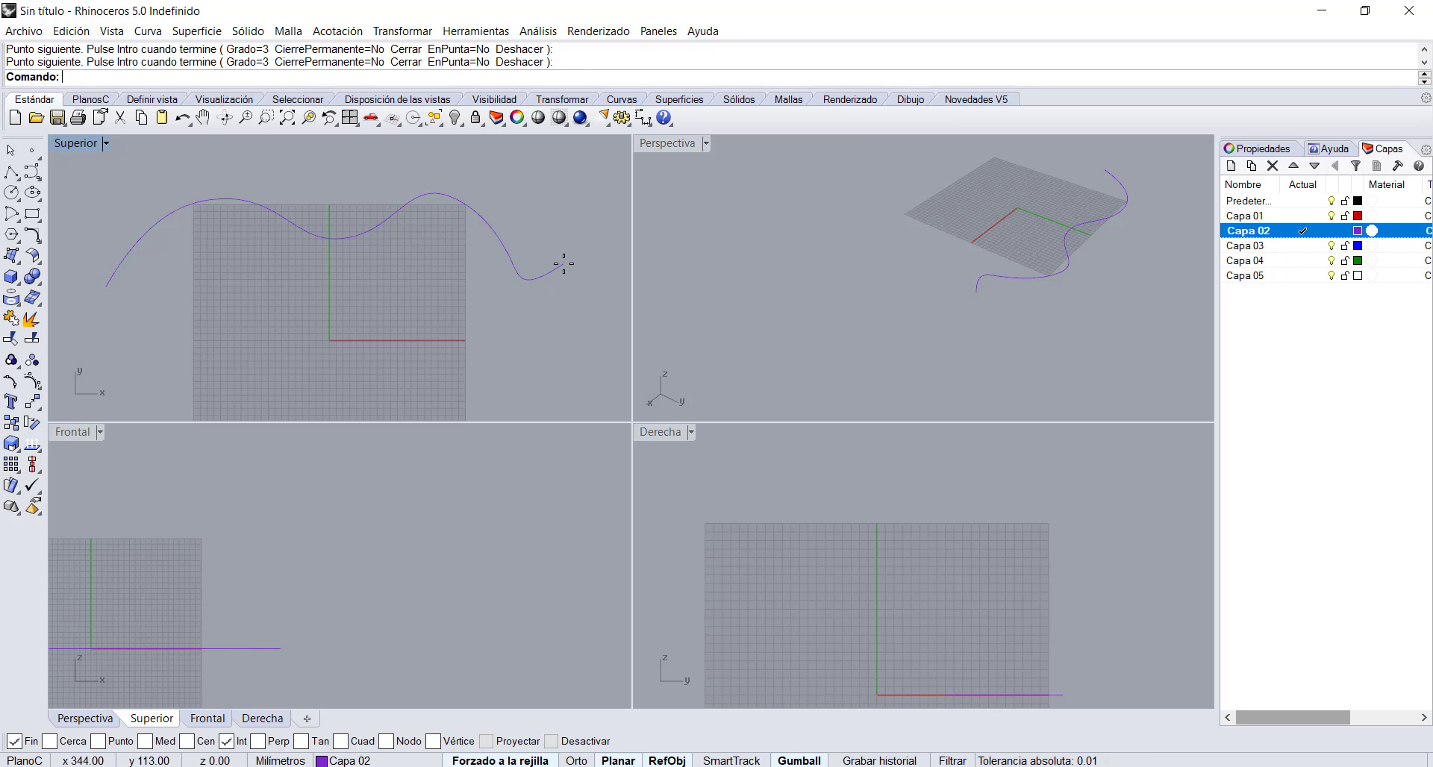
Step: Draw an open, wavy degree 3 curve interpolated through points below the first curve in the Superior view
{"action": "left_click", "coordinate": [41, 179]}
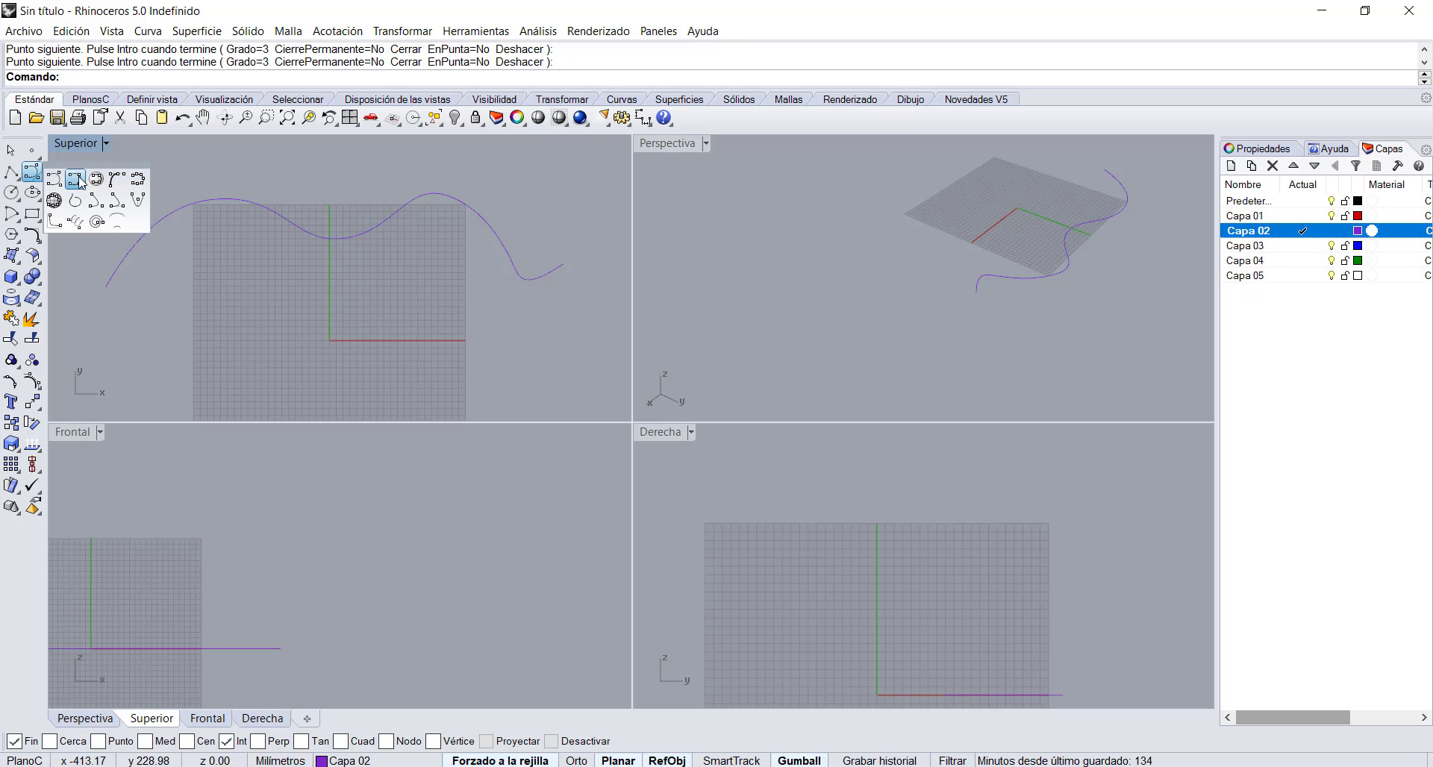
{"action": "left_click", "coordinate": [76, 179]}
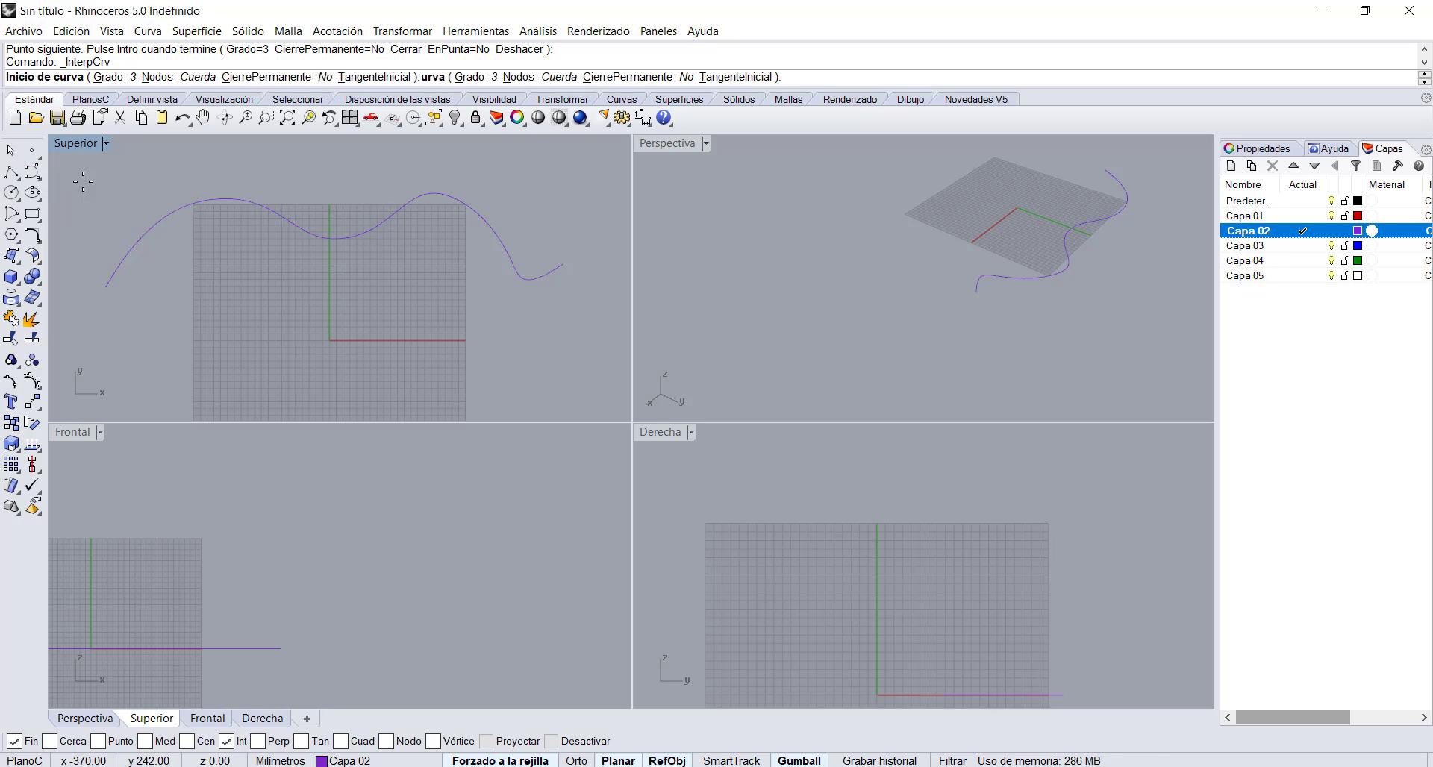
{"action": "left_click", "coordinate": [111, 362]}
{"action": "left_click", "coordinate": [147, 322]}
{"action": "left_click", "coordinate": [220, 316]}
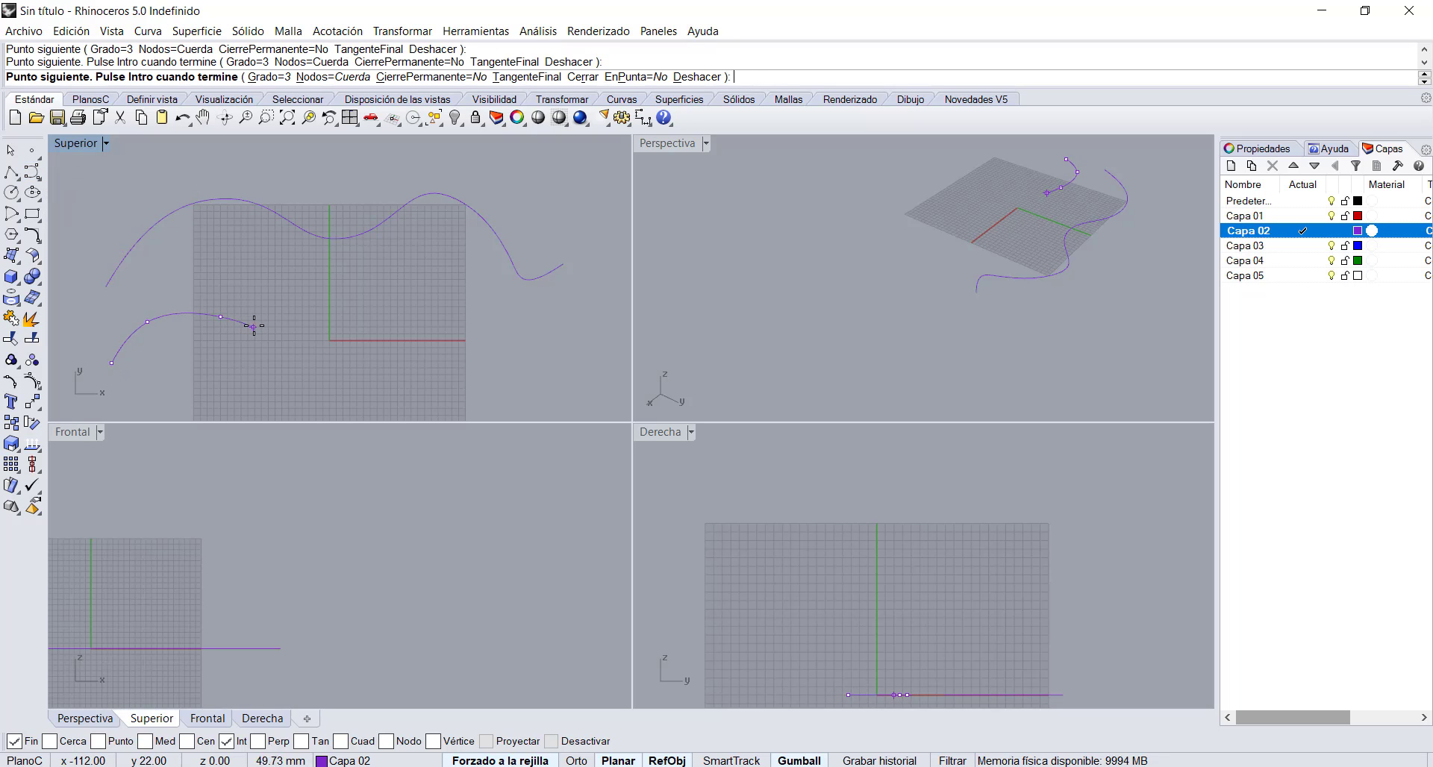
{"action": "left_click", "coordinate": [253, 325]}
{"action": "left_click", "coordinate": [365, 311]}
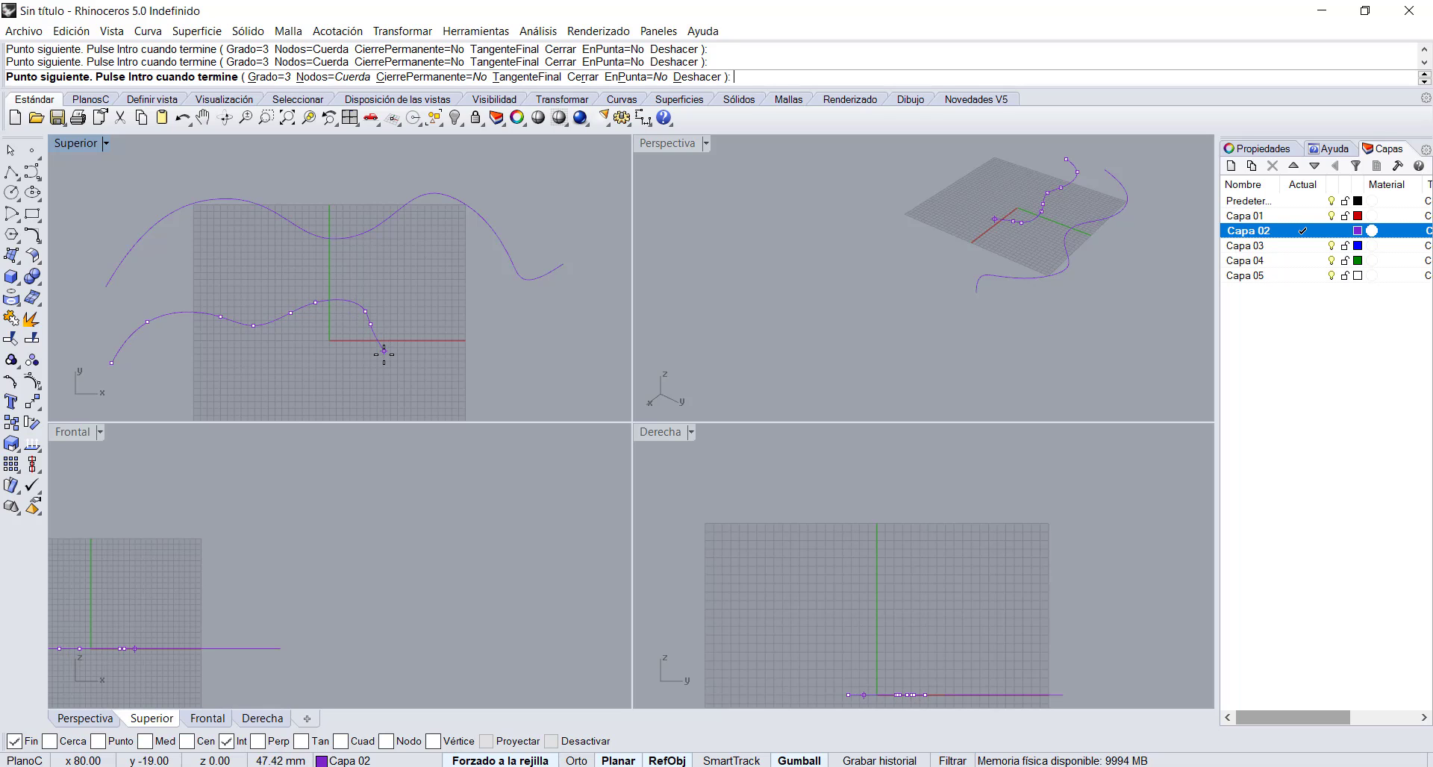
{"action": "left_click", "coordinate": [384, 356]}
{"action": "left_click", "coordinate": [411, 369]}
{"action": "left_click", "coordinate": [451, 360]}
{"action": "left_click", "coordinate": [479, 345]}
{"action": "left_click", "coordinate": [520, 355]}
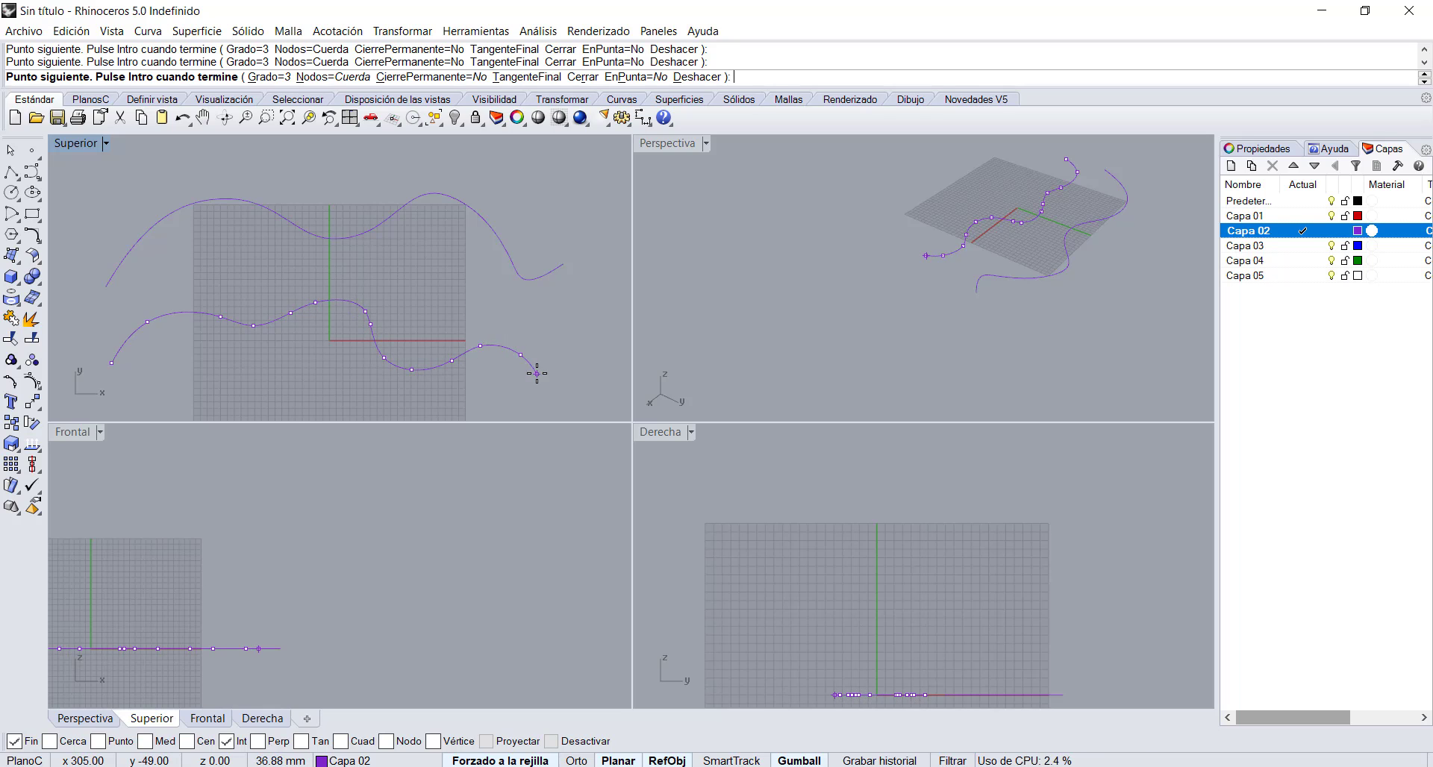
{"action": "left_click", "coordinate": [536, 373]}
{"action": "left_click", "coordinate": [566, 363]}
{"action": "key", "text": "Return"}
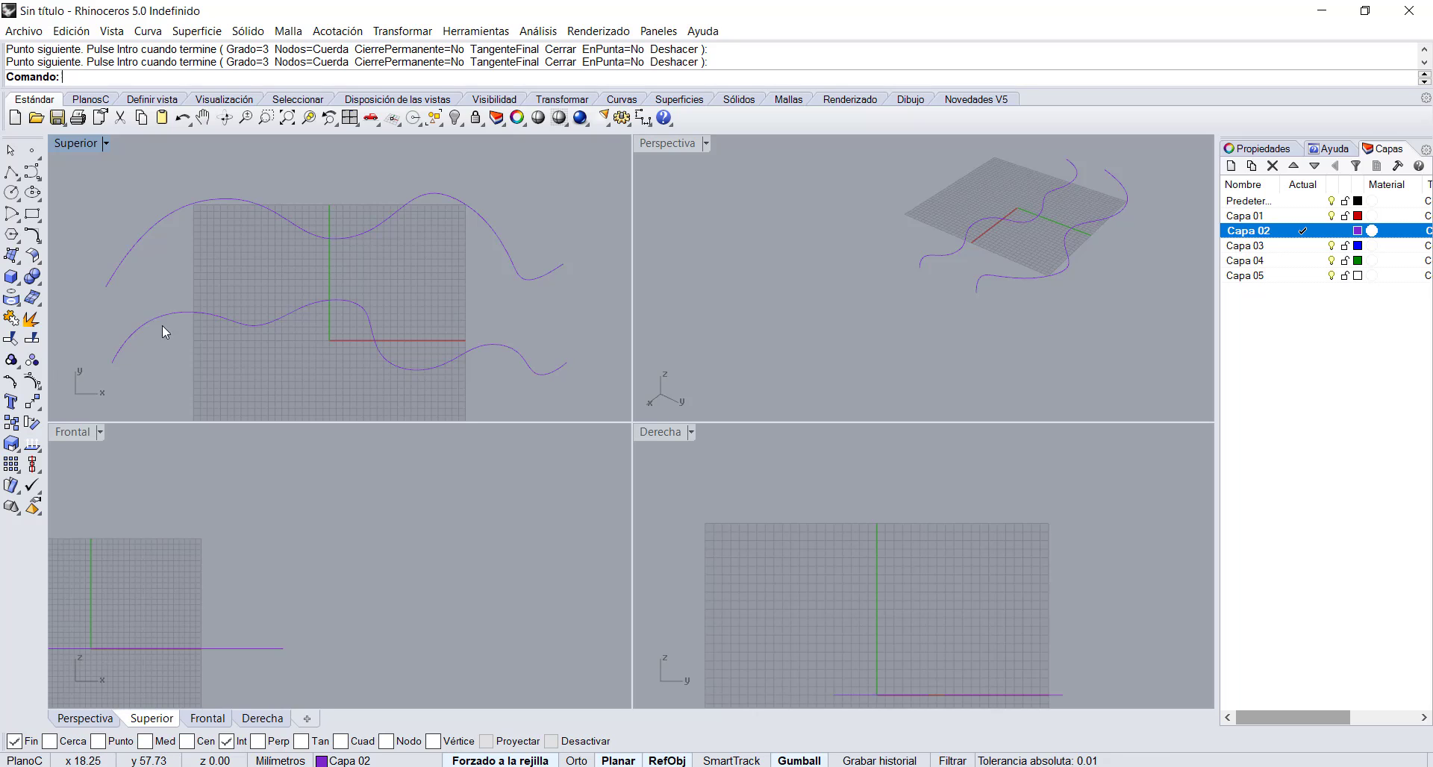
Step: Show the edit points of the upper curve
{"action": "left_click", "coordinate": [11, 382]}
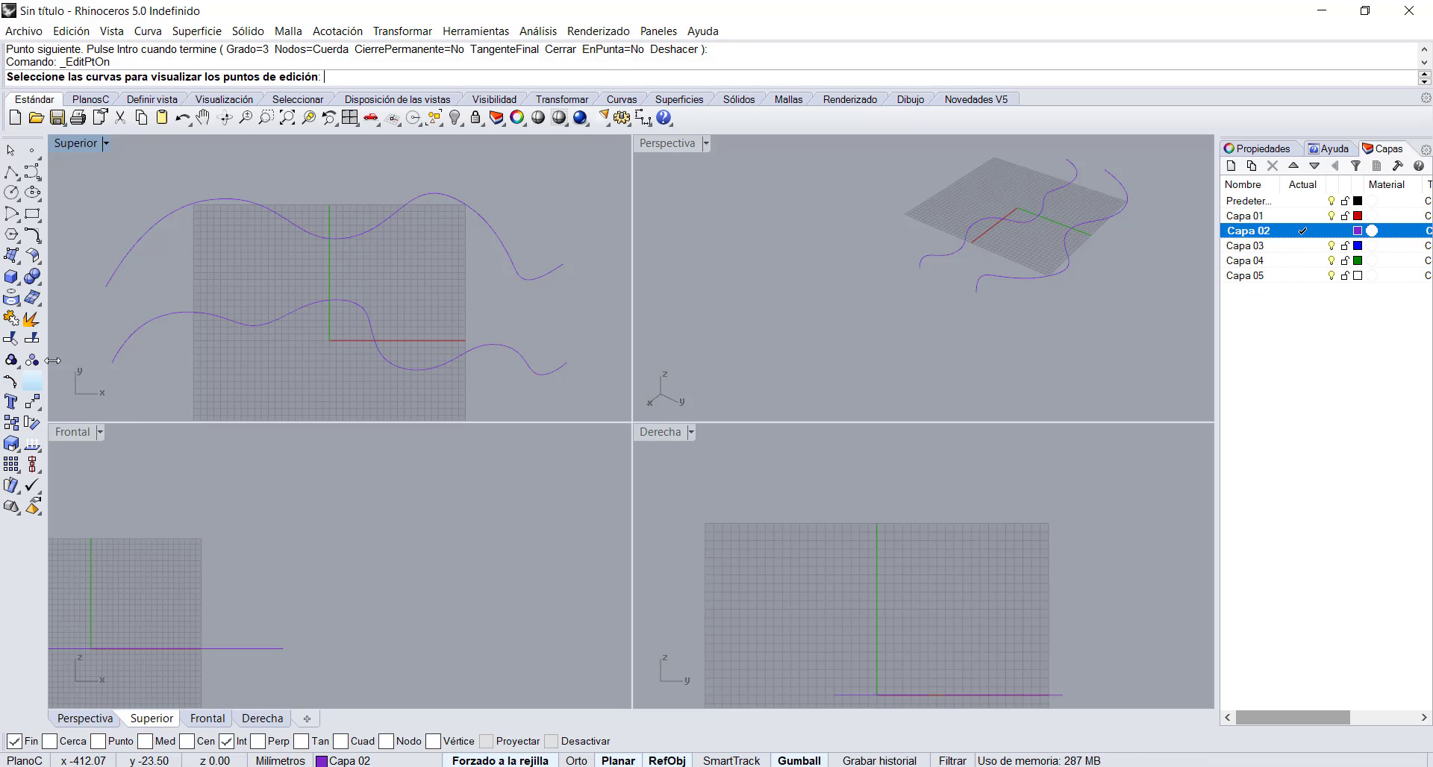
{"action": "left_click", "coordinate": [253, 202]}
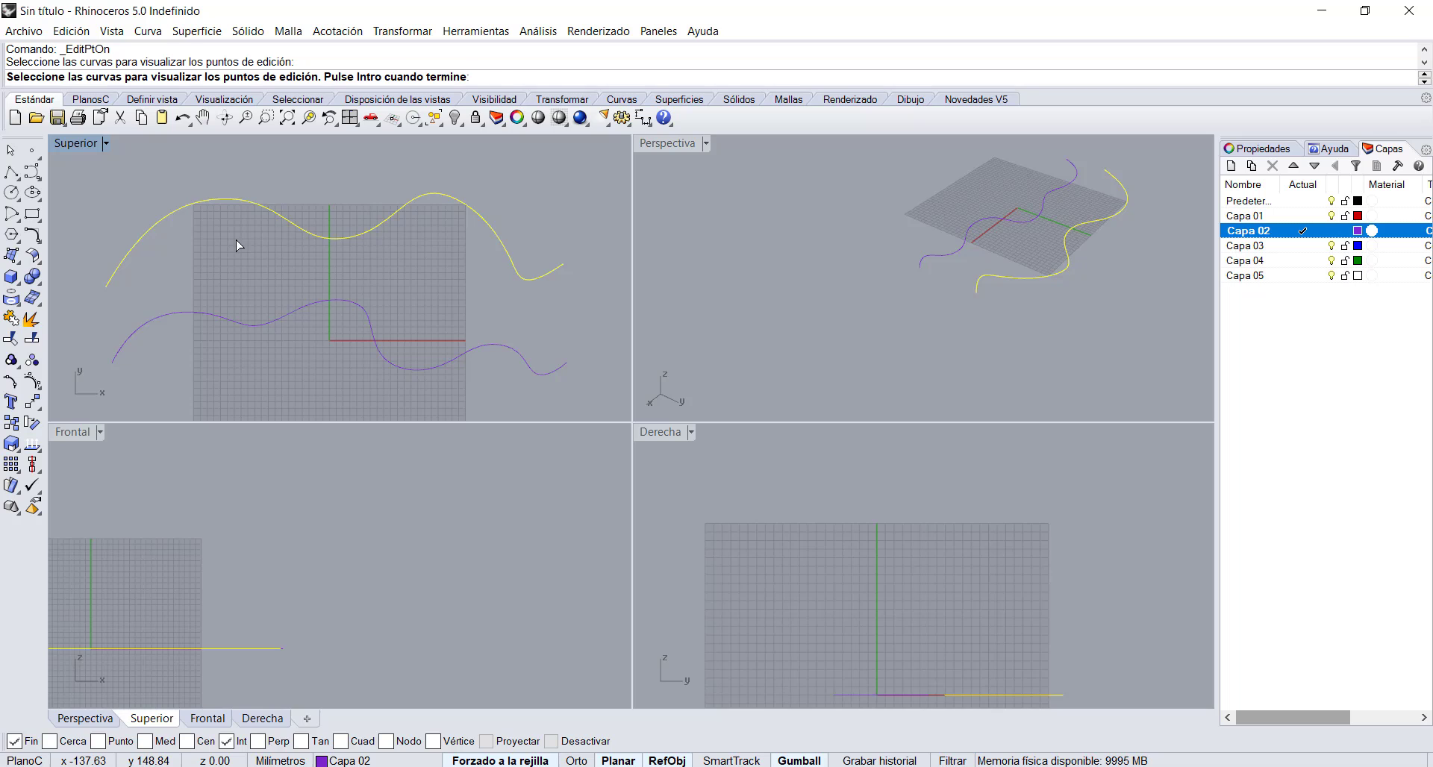
{"action": "key", "text": "Return"}
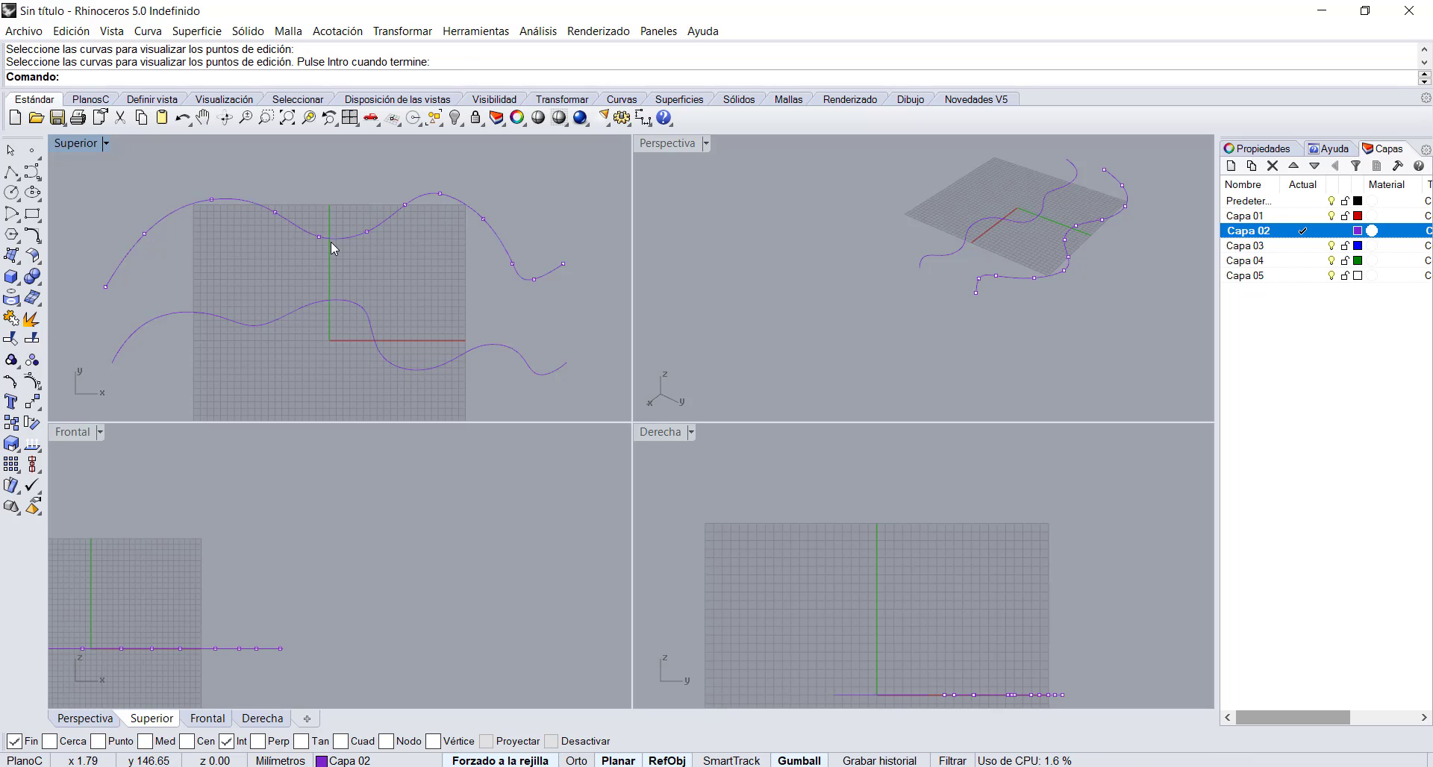
Step: Move the edit point at the upper curve's left crest upward along the Y axis with the Gumball, and deselect it
{"action": "left_click", "coordinate": [212, 200]}
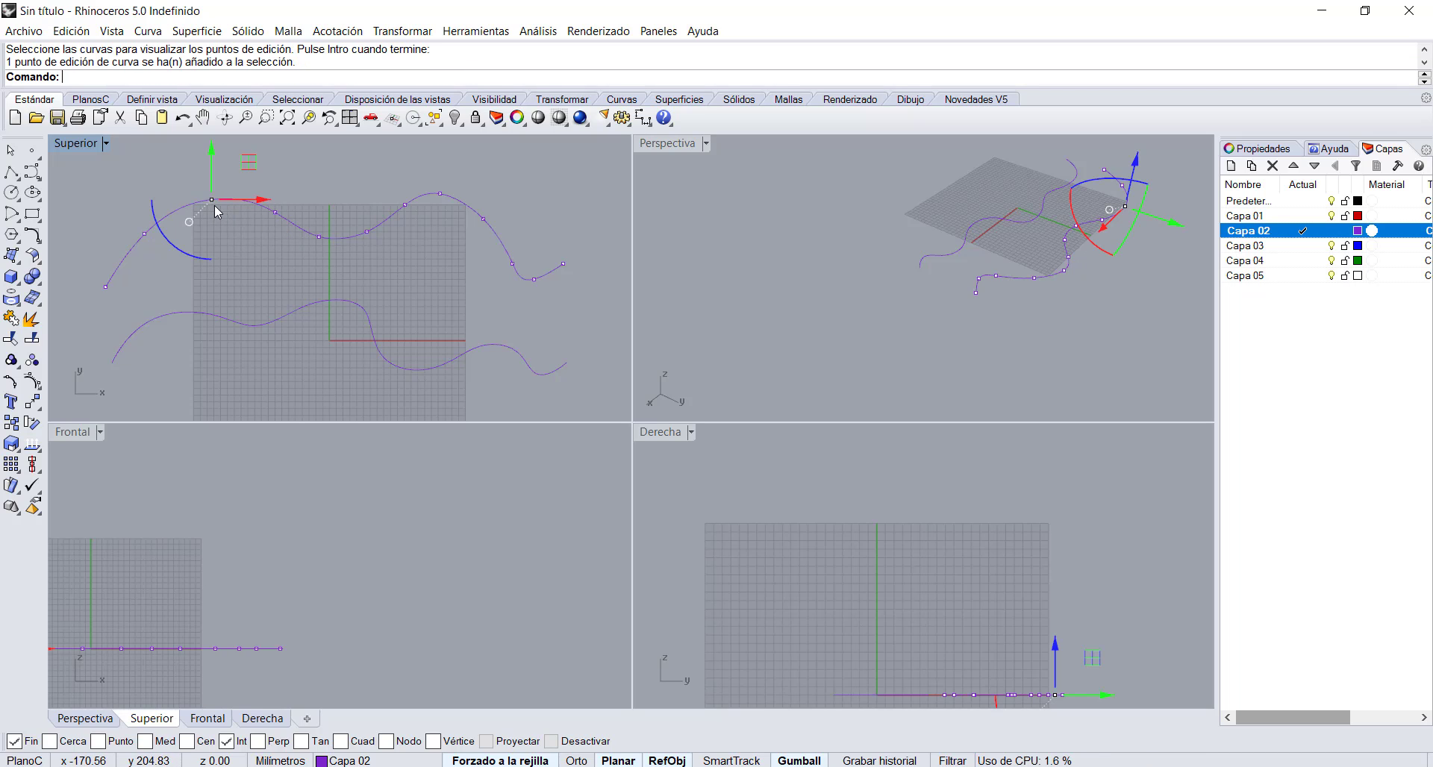
{"action": "left_click_drag", "start_coordinate": [212, 187], "coordinate": [212, 159]}
{"action": "left_click", "coordinate": [222, 247]}
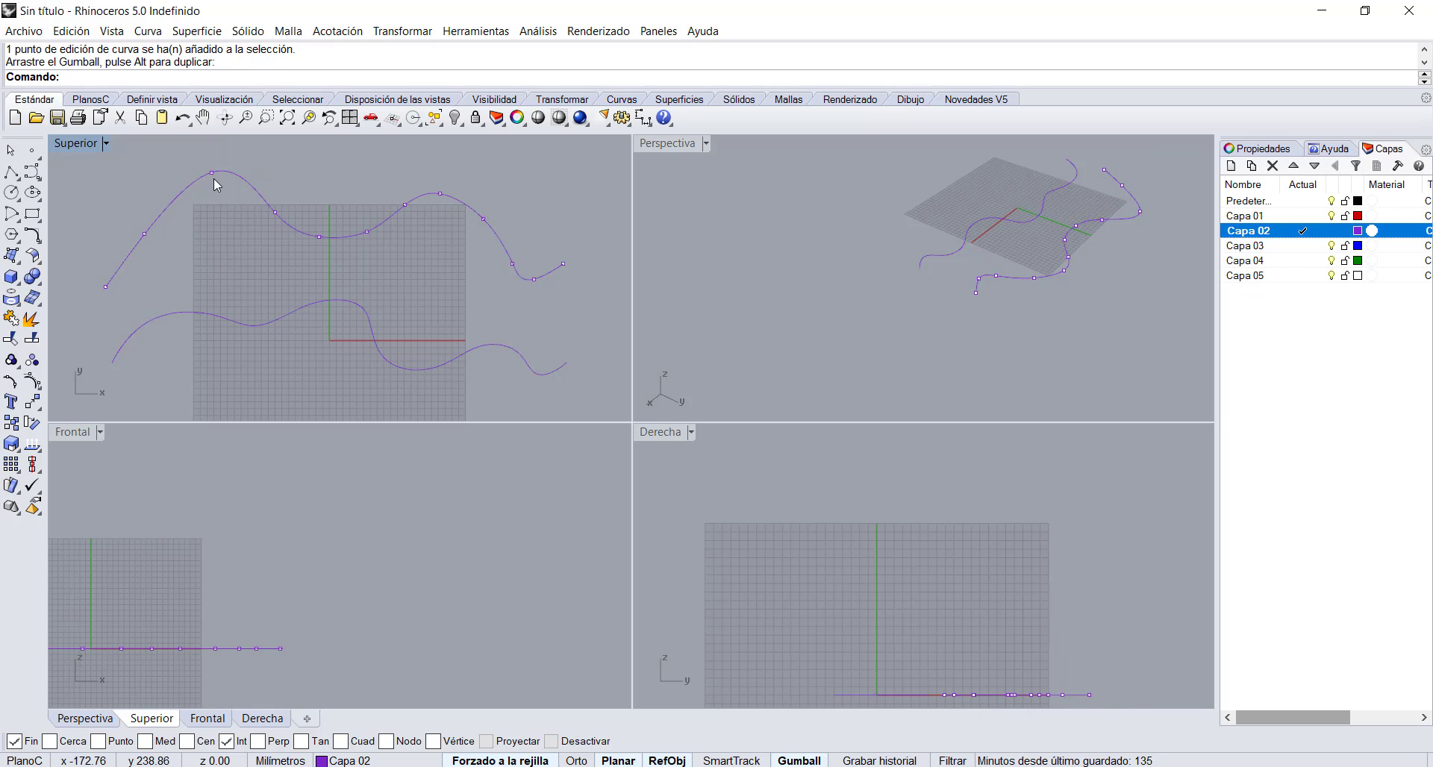
Step: Show the control points of the lower curve in the Superior view
{"action": "left_click", "coordinate": [32, 383]}
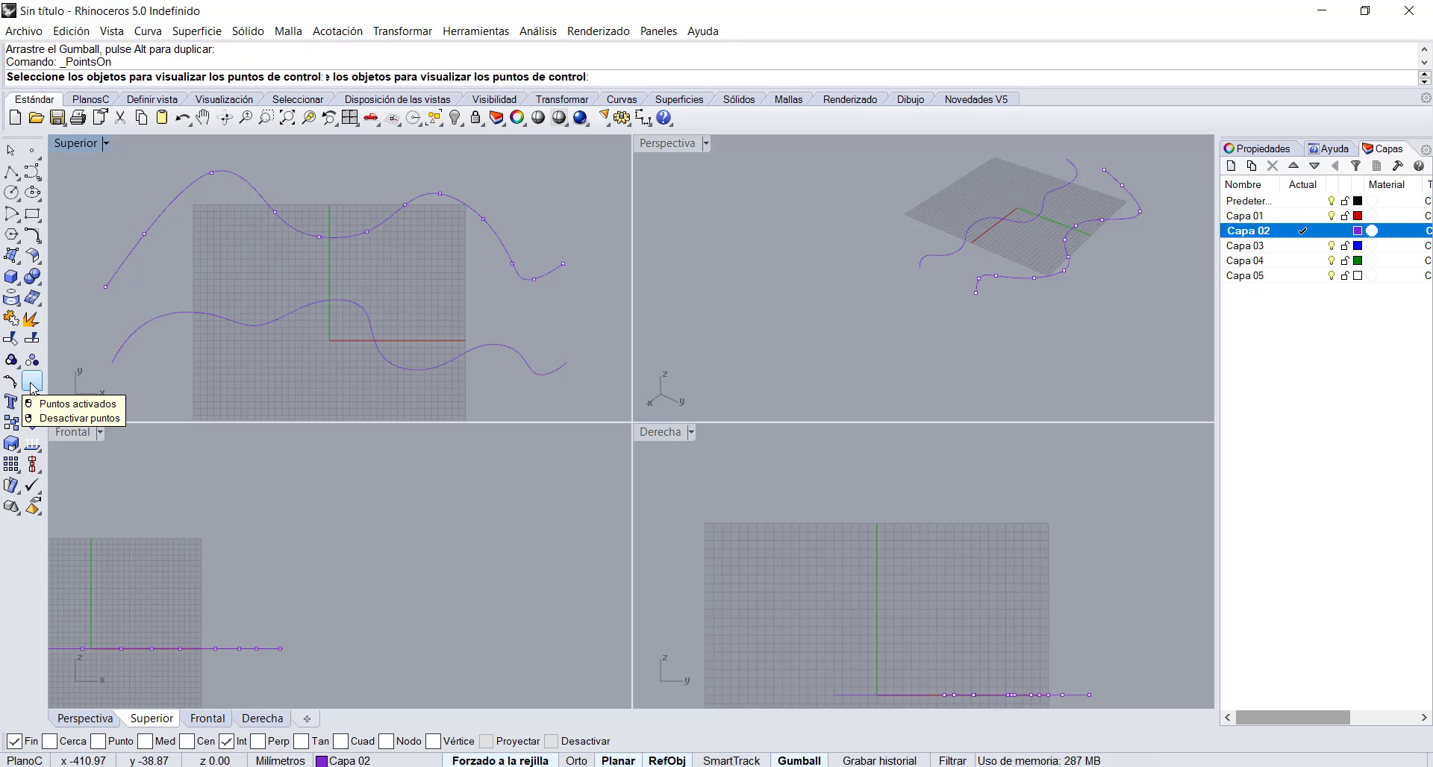
{"action": "left_click", "coordinate": [232, 327]}
{"action": "key", "text": "Return"}
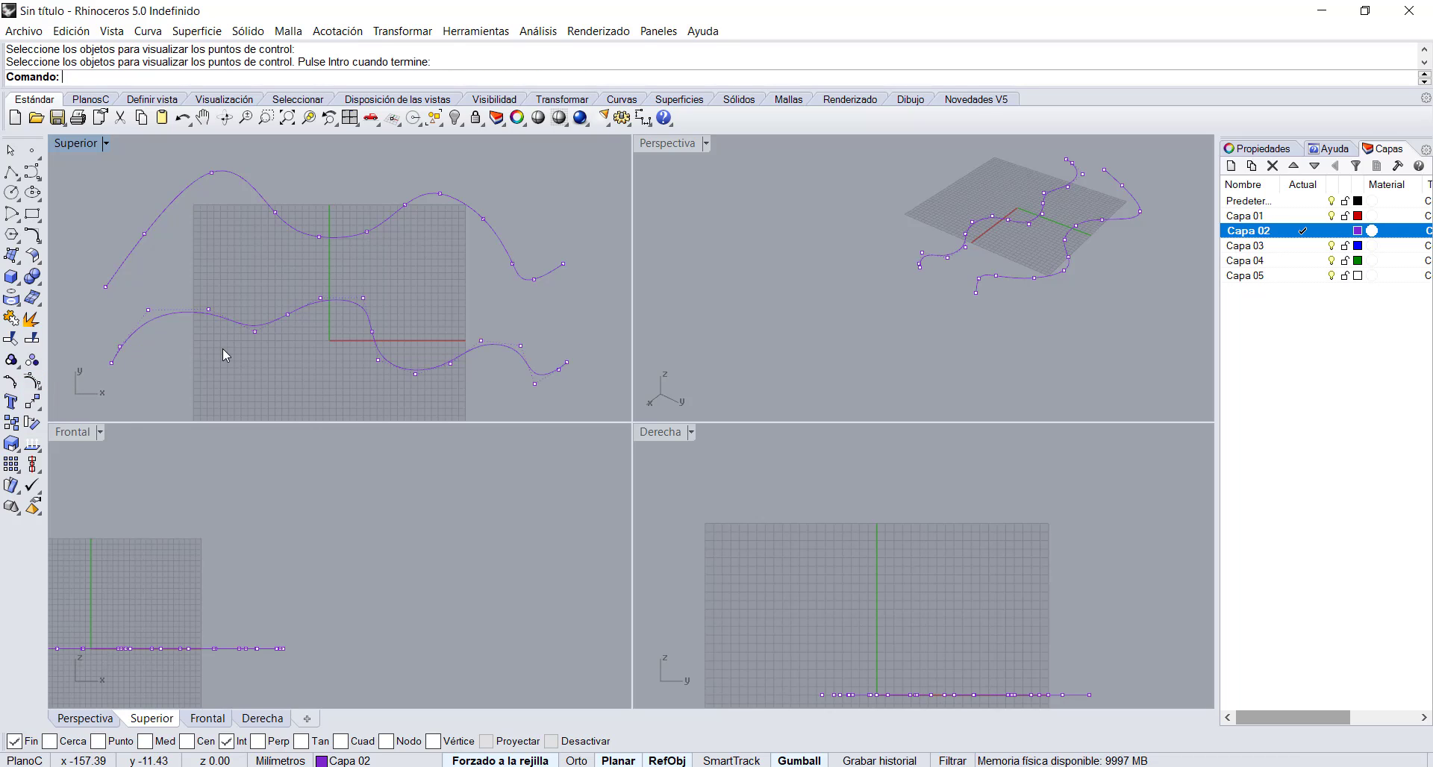
Step: Move the control point near the lower curve's start downward, and its neighbour left and up with the Gumball
{"action": "left_click_drag", "start_coordinate": [148, 310], "coordinate": [157, 394]}
{"action": "key", "text": "Escape"}
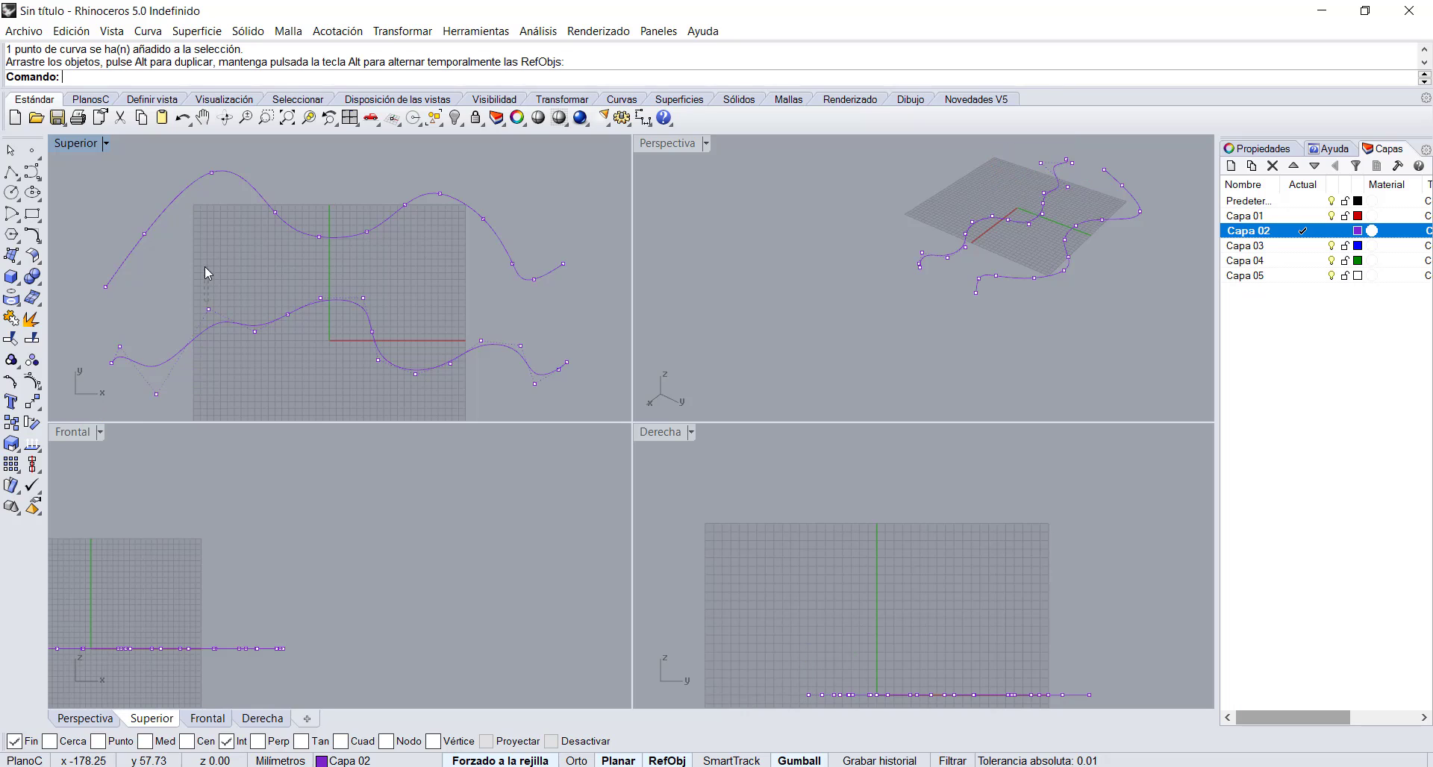
{"action": "left_click", "coordinate": [208, 311]}
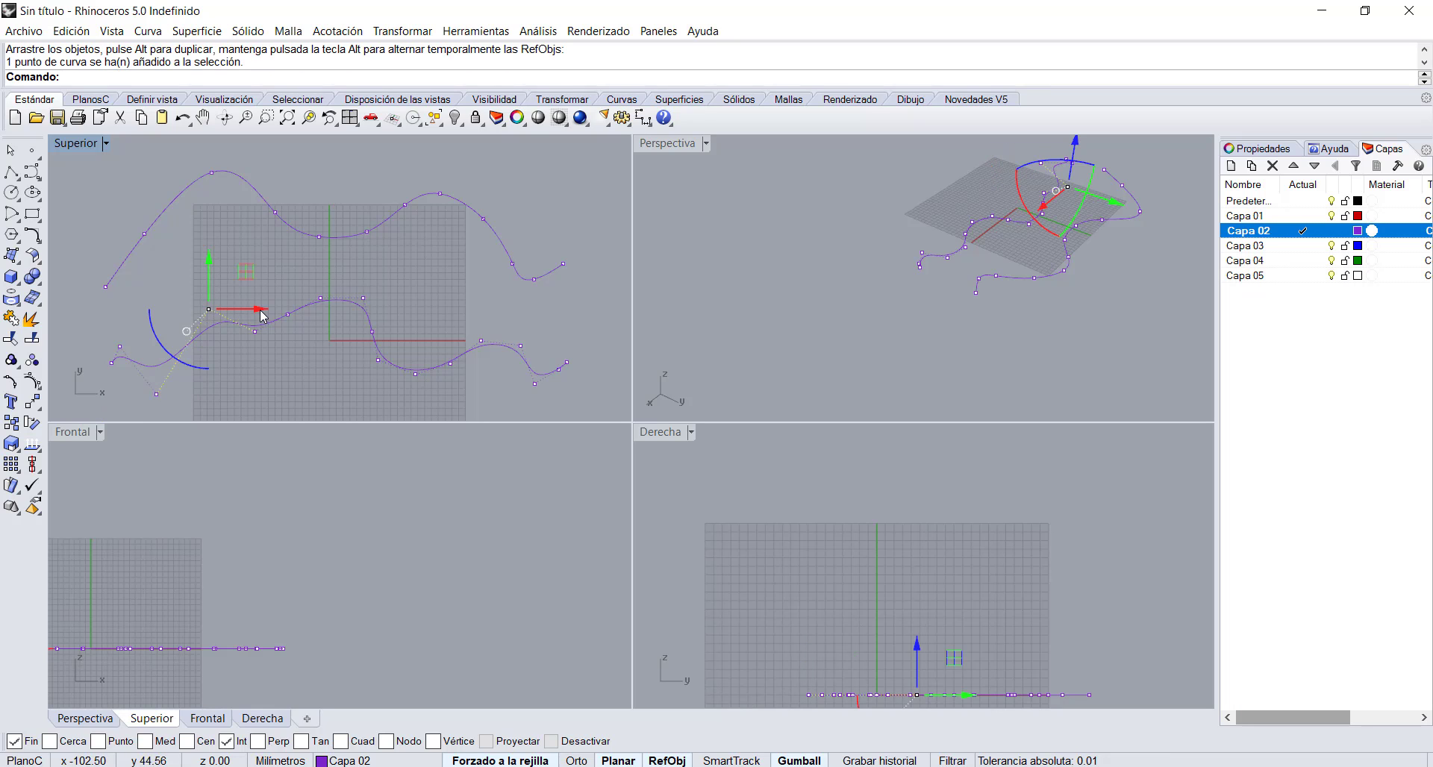
{"action": "left_click_drag", "start_coordinate": [261, 316], "coordinate": [185, 260]}
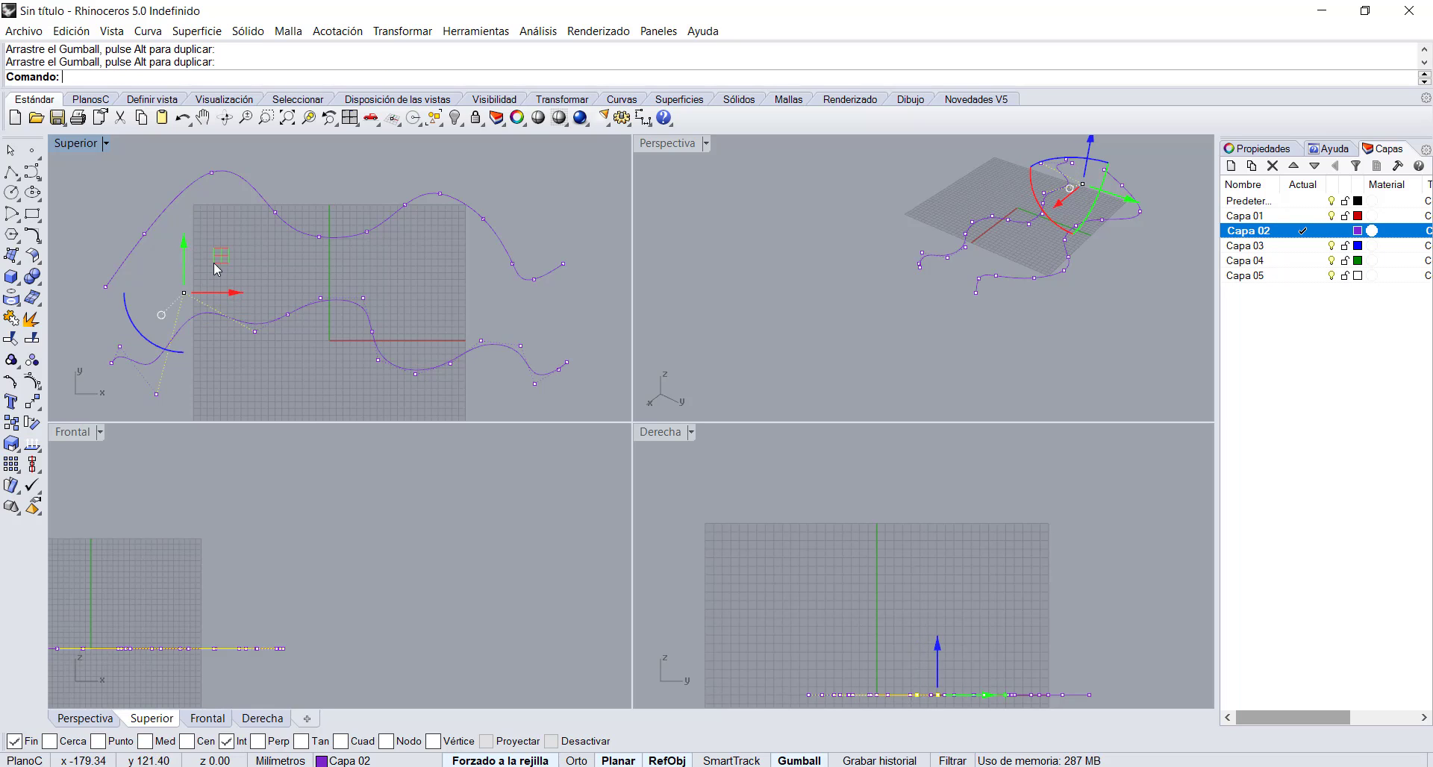
{"action": "left_click", "coordinate": [490, 329]}
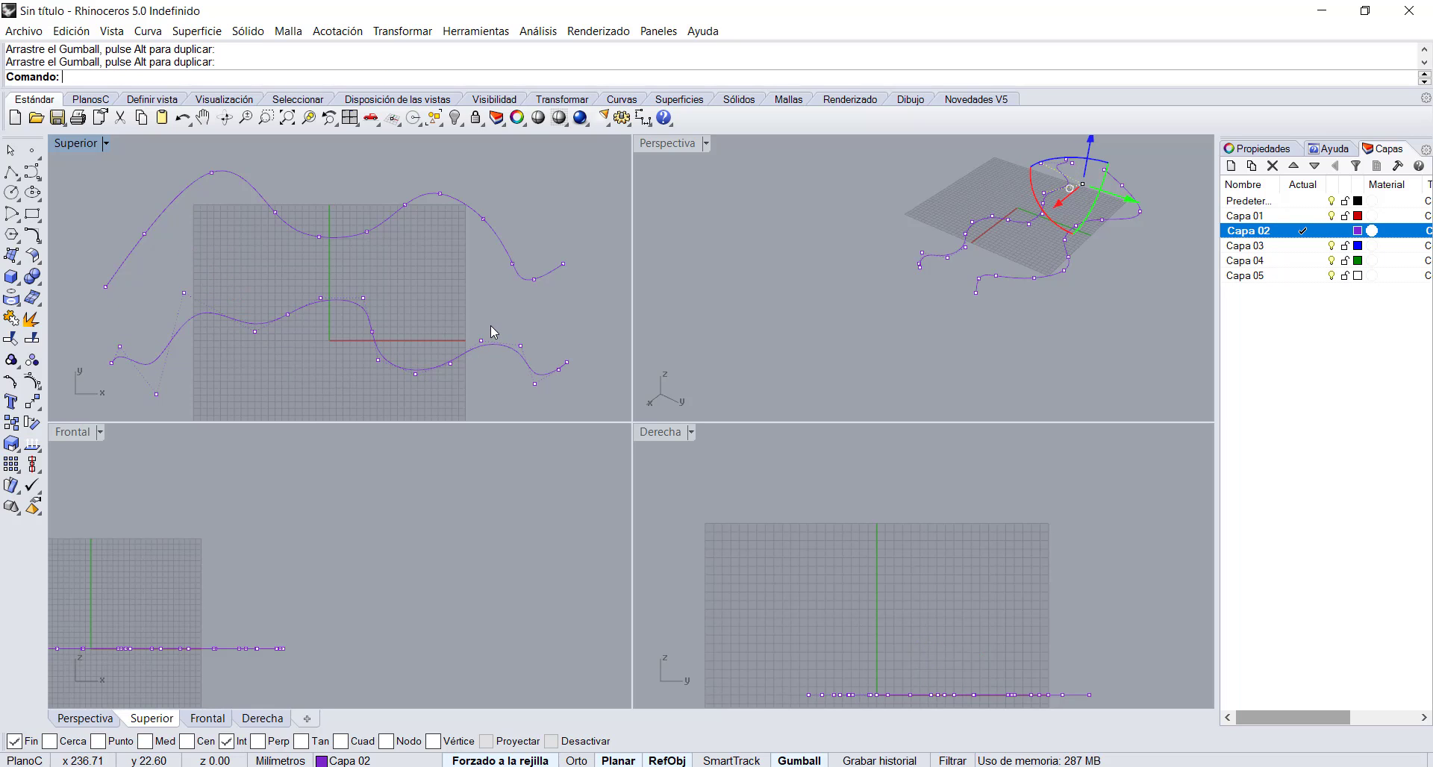
Step: Delete both curves in the Superior view
{"action": "scroll", "coordinate": [313, 366], "scroll_direction": "down", "scroll_amount": 5}
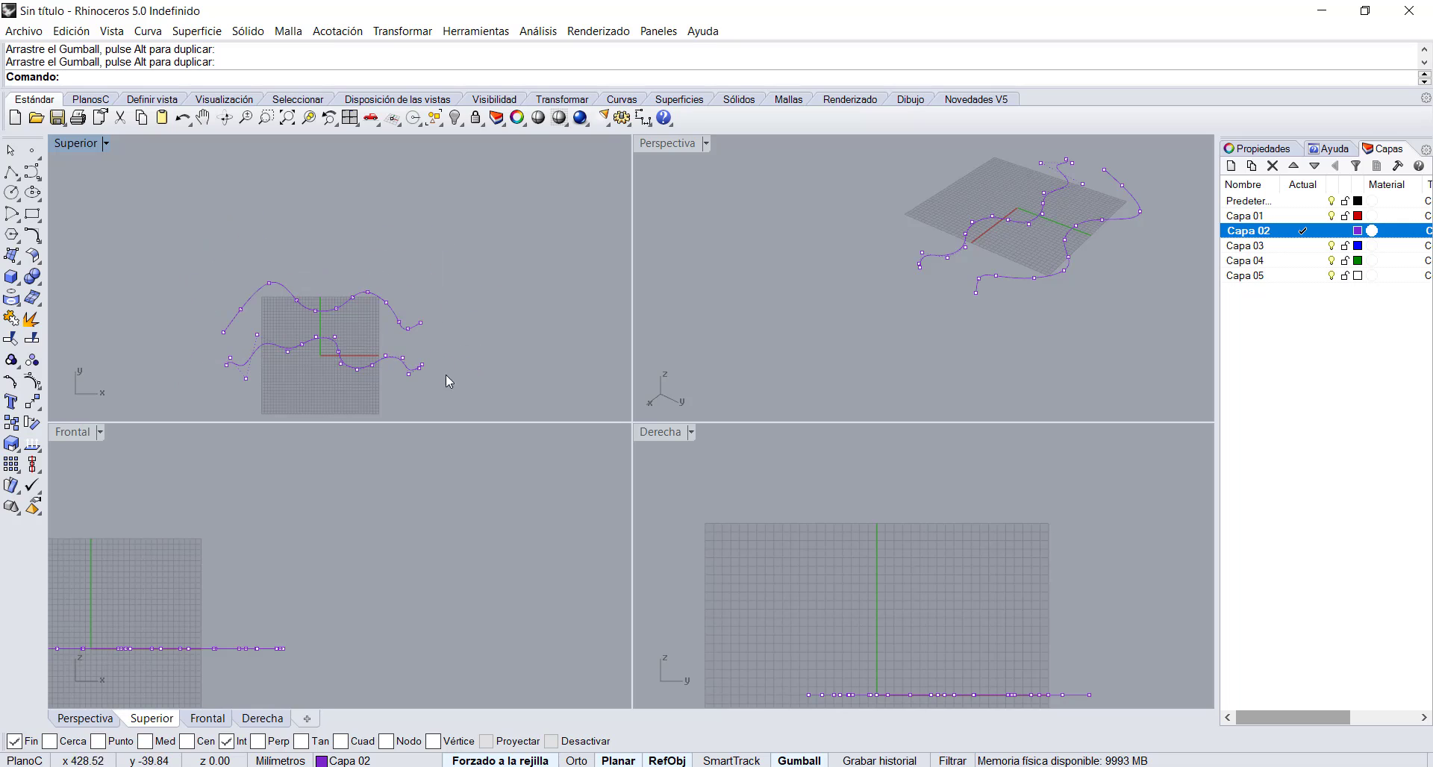
{"action": "left_click_drag", "start_coordinate": [187, 235], "coordinate": [173, 223]}
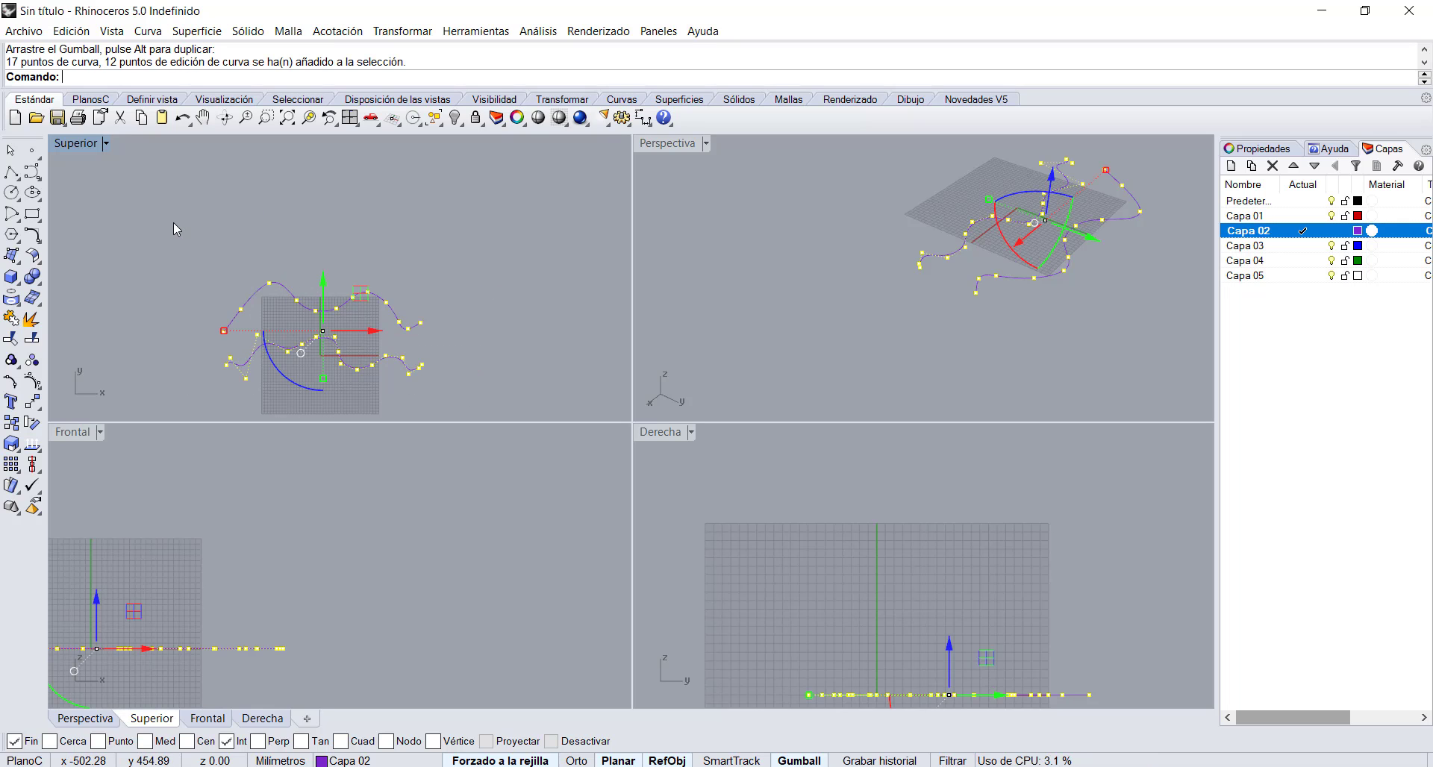
{"action": "key", "text": "Delete"}
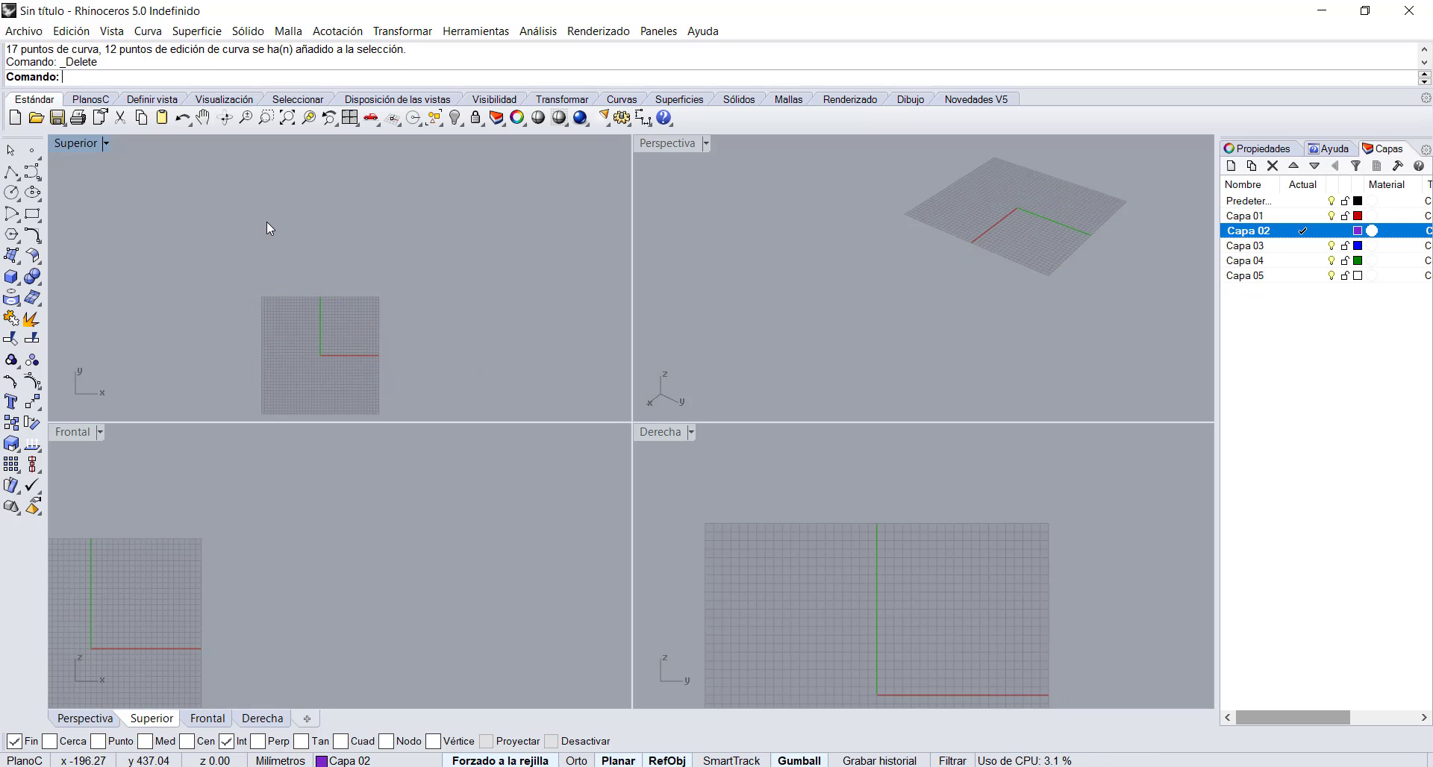
Step: Draw an open, eight-point zigzag control point curve of degree 1 across the upper part of the Superior view
{"action": "scroll", "coordinate": [293, 312], "scroll_direction": "down", "scroll_amount": 2}
{"action": "scroll", "coordinate": [317, 321], "scroll_direction": "up", "scroll_amount": 5}
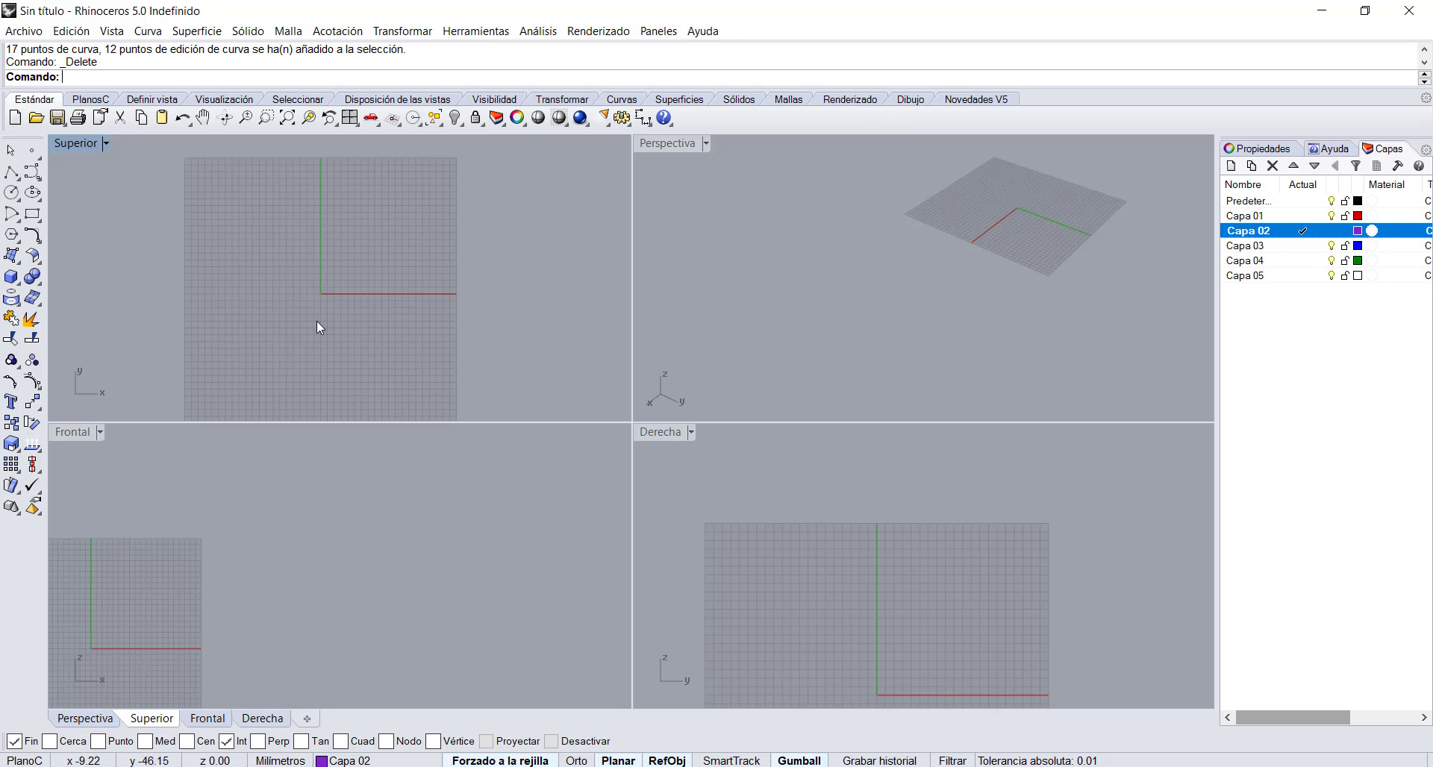
{"action": "left_click", "coordinate": [32, 172]}
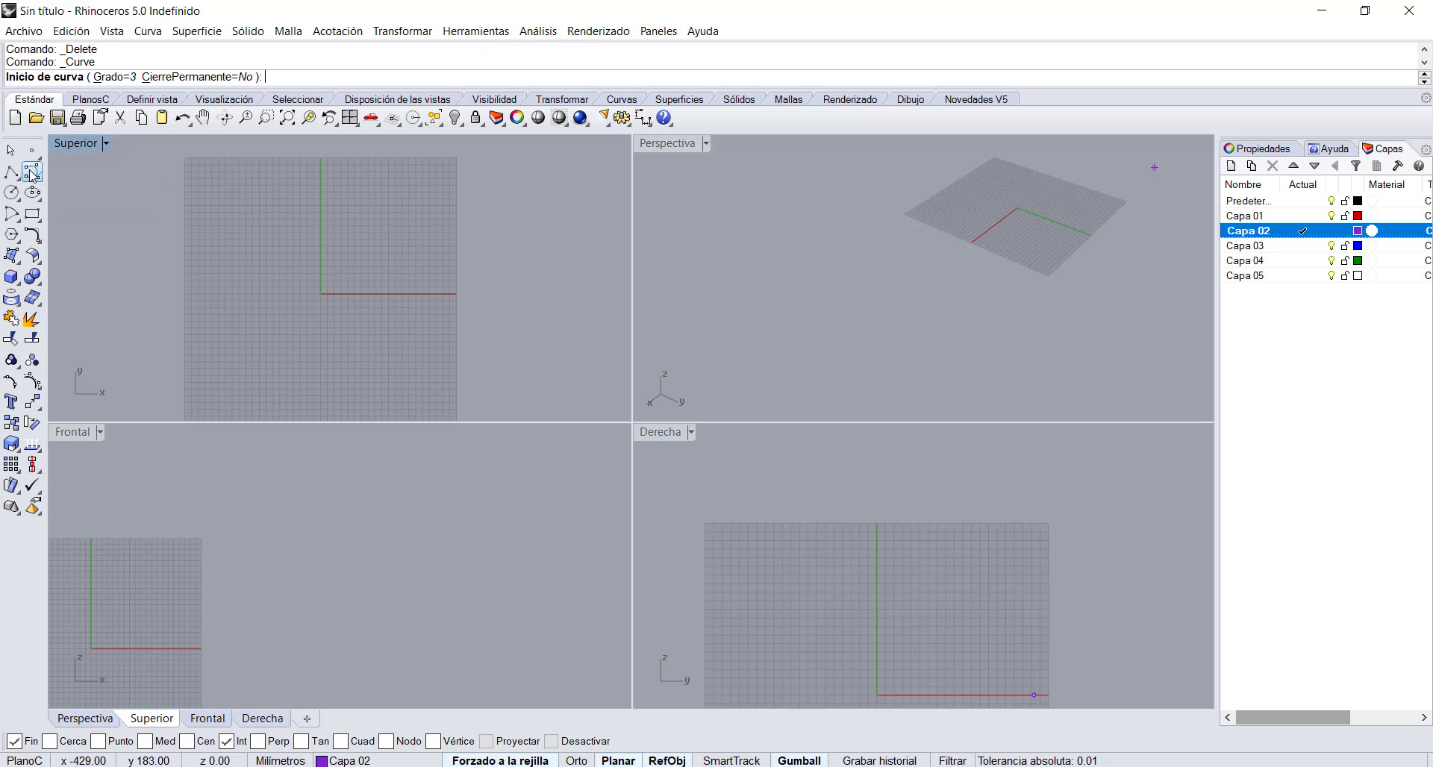
{"action": "left_click", "coordinate": [112, 77]}
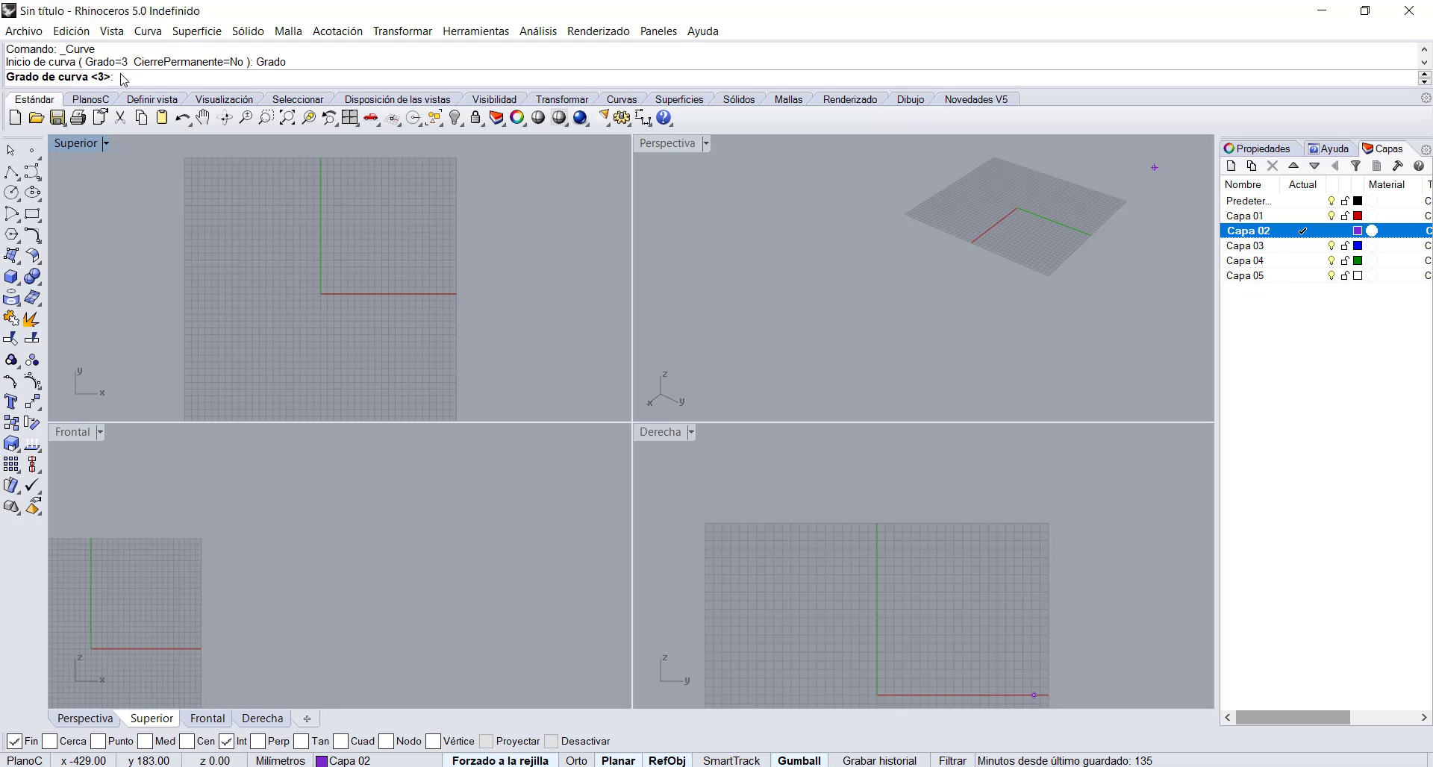
{"action": "type", "text": "1"}
{"action": "key", "text": "Return"}
{"action": "left_click", "coordinate": [142, 288]}
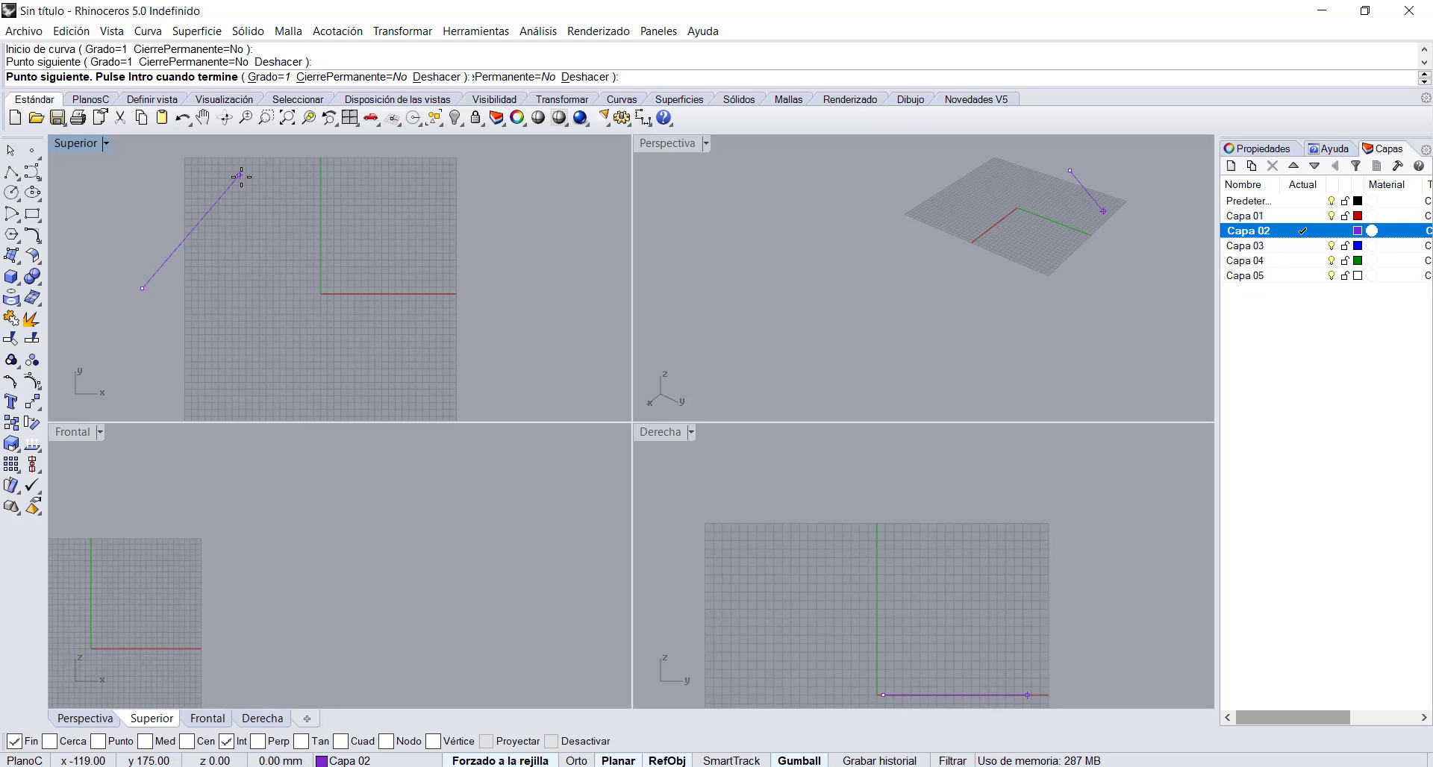
{"action": "left_click", "coordinate": [239, 175]}
{"action": "left_click", "coordinate": [278, 239]}
{"action": "left_click", "coordinate": [326, 197]}
{"action": "left_click", "coordinate": [355, 251]}
{"action": "left_click", "coordinate": [412, 202]}
{"action": "left_click", "coordinate": [414, 264]}
{"action": "left_click", "coordinate": [464, 208]}
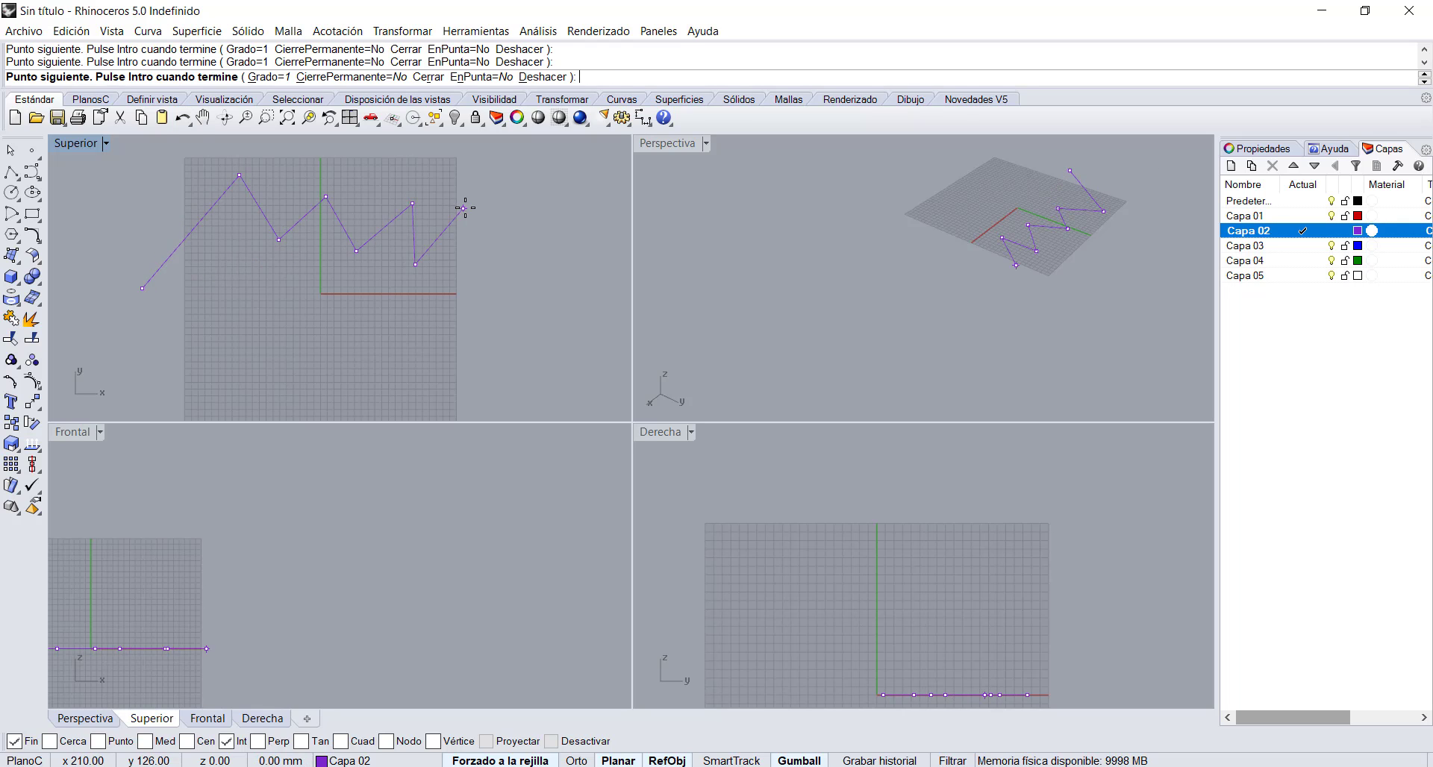
{"action": "key", "text": "Return"}
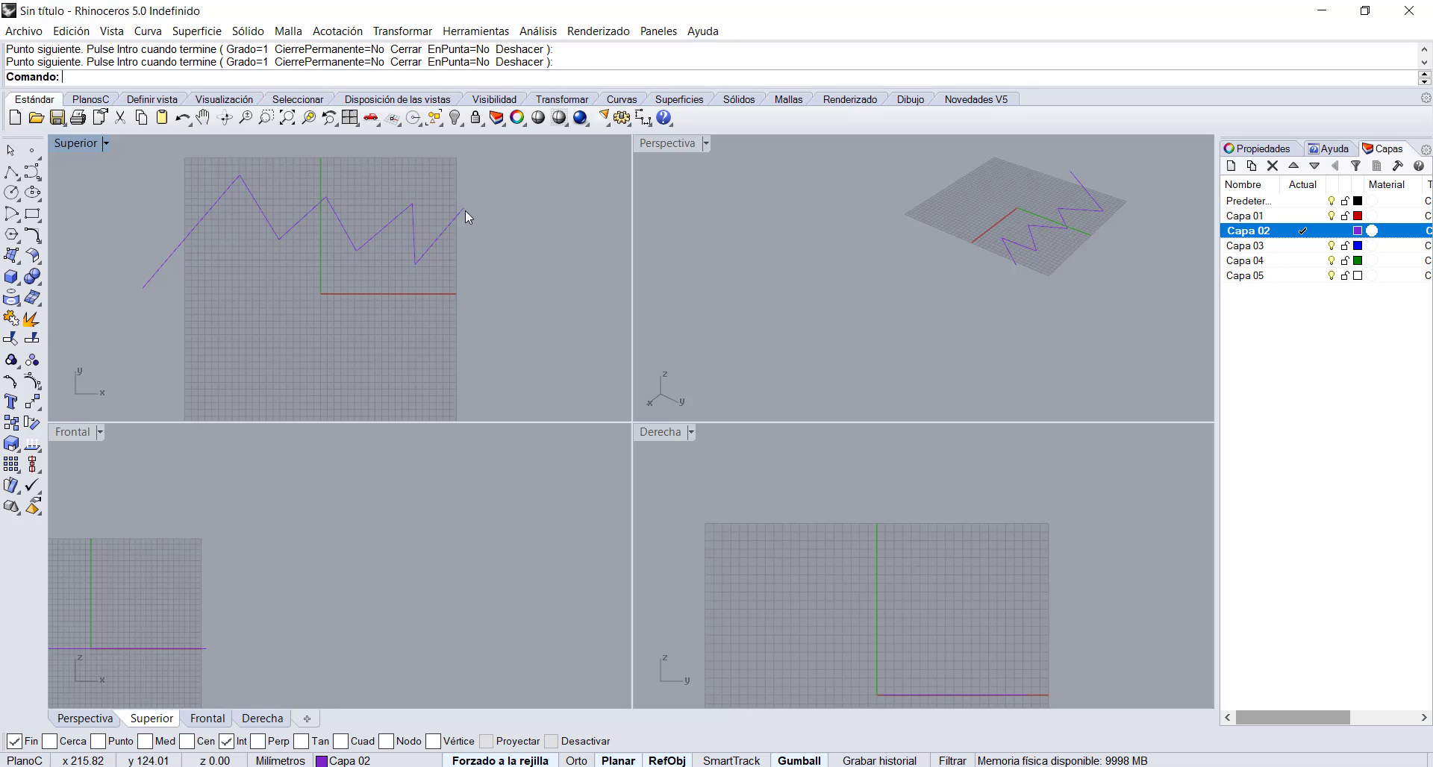
Step: Draw an open, wavy control point curve of degree 2 below the zigzag, ending in an upward sweep
{"action": "left_click", "coordinate": [32, 173]}
{"action": "left_click", "coordinate": [109, 77]}
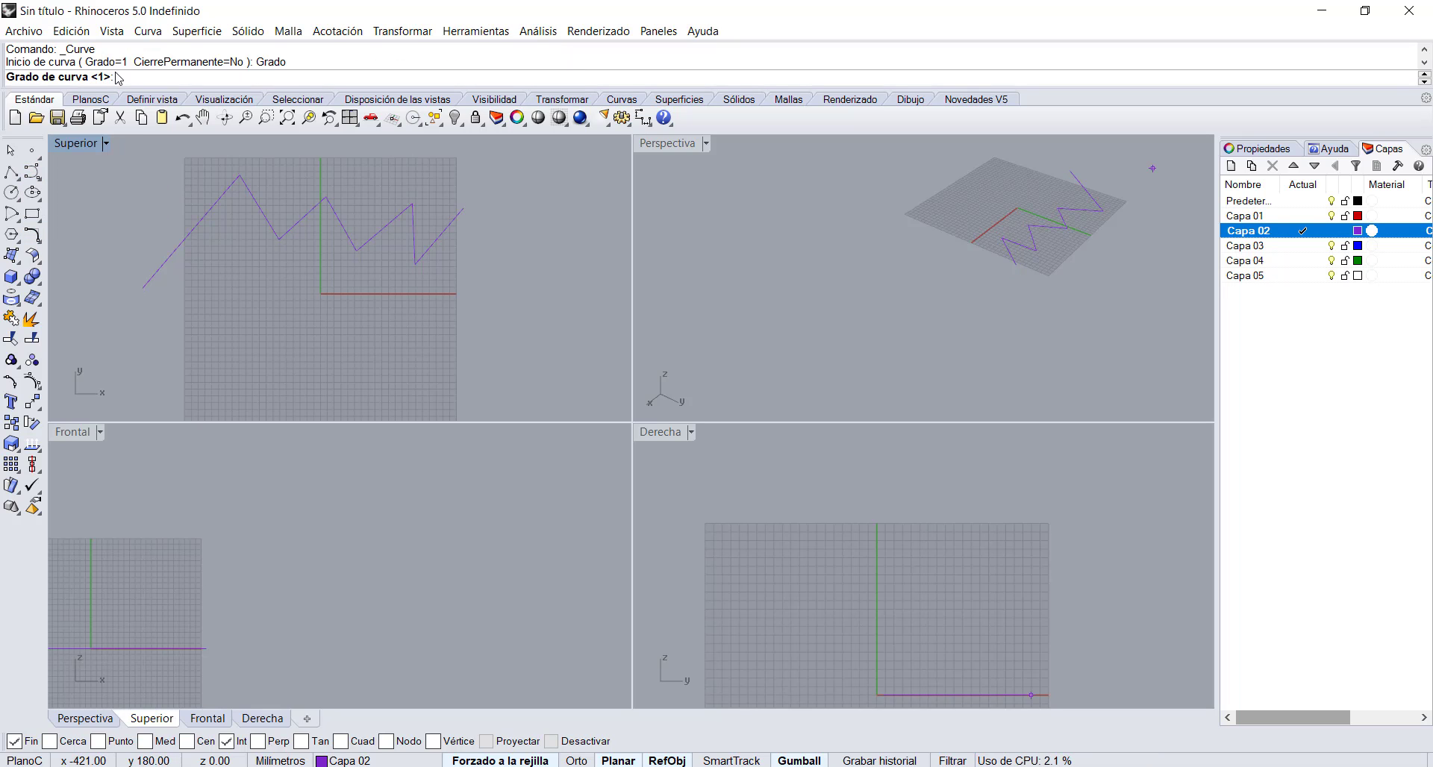
{"action": "type", "text": "2"}
{"action": "key", "text": "Return"}
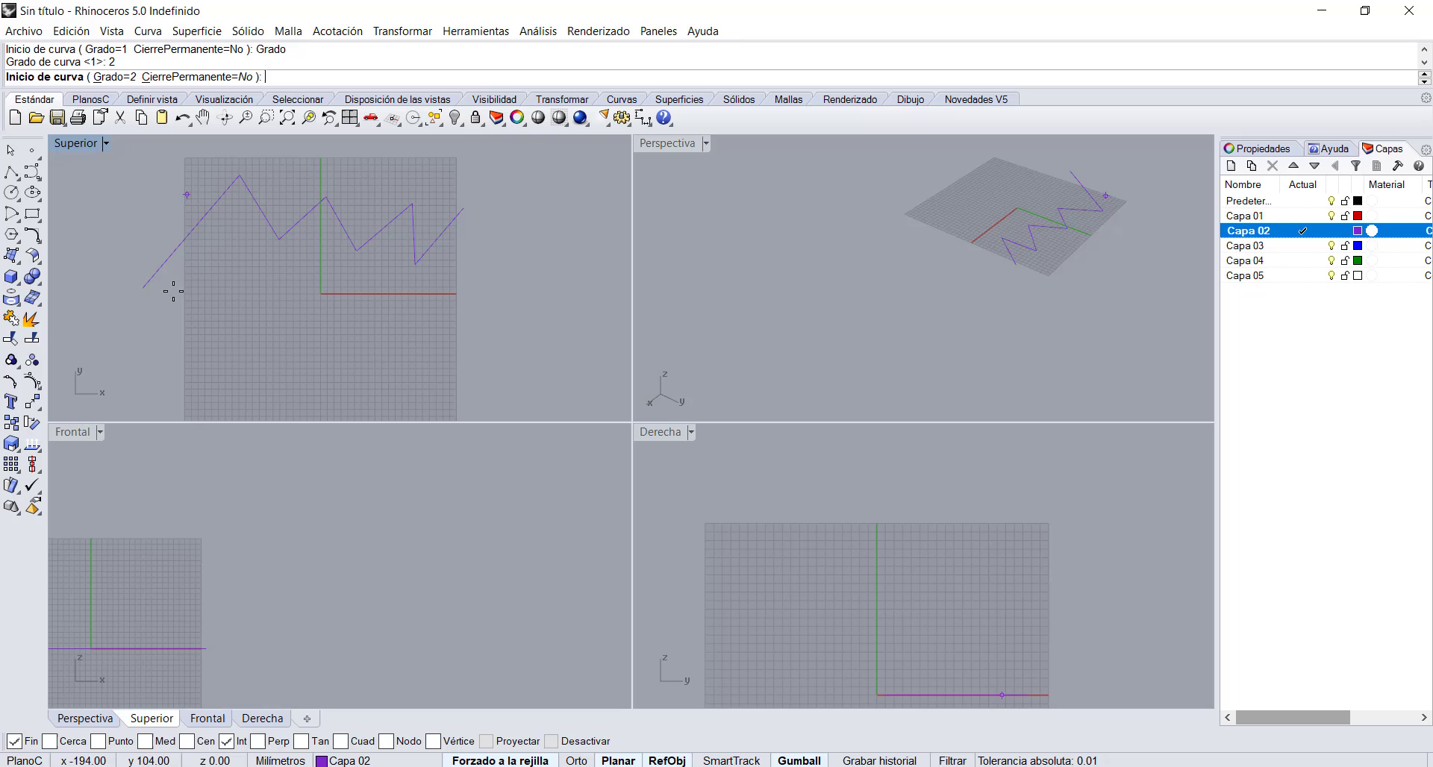
{"action": "left_click", "coordinate": [130, 341]}
{"action": "left_click", "coordinate": [210, 283]}
{"action": "left_click", "coordinate": [285, 316]}
{"action": "left_click", "coordinate": [336, 301]}
{"action": "left_click", "coordinate": [369, 282]}
{"action": "left_click", "coordinate": [452, 299]}
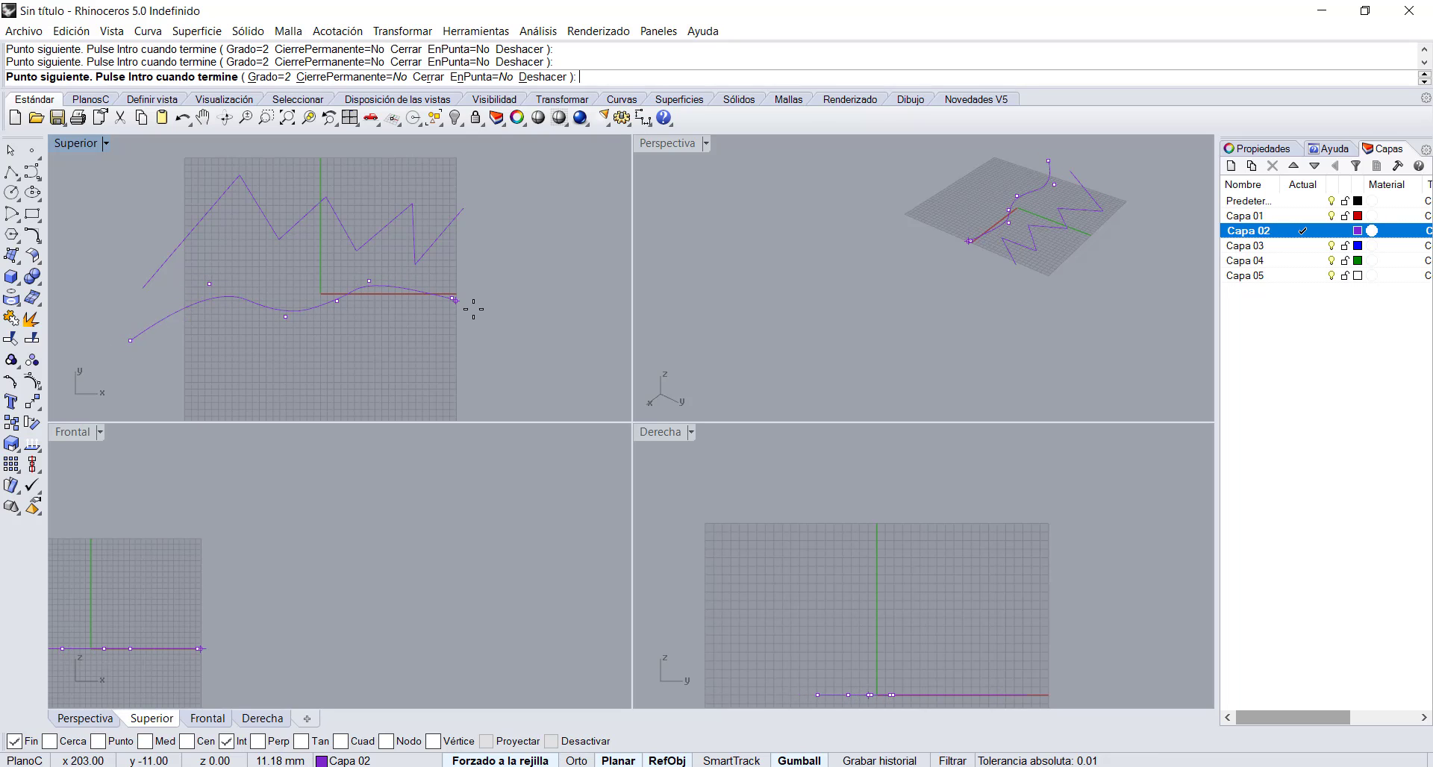
{"action": "left_click", "coordinate": [494, 330]}
{"action": "key", "text": "Return"}
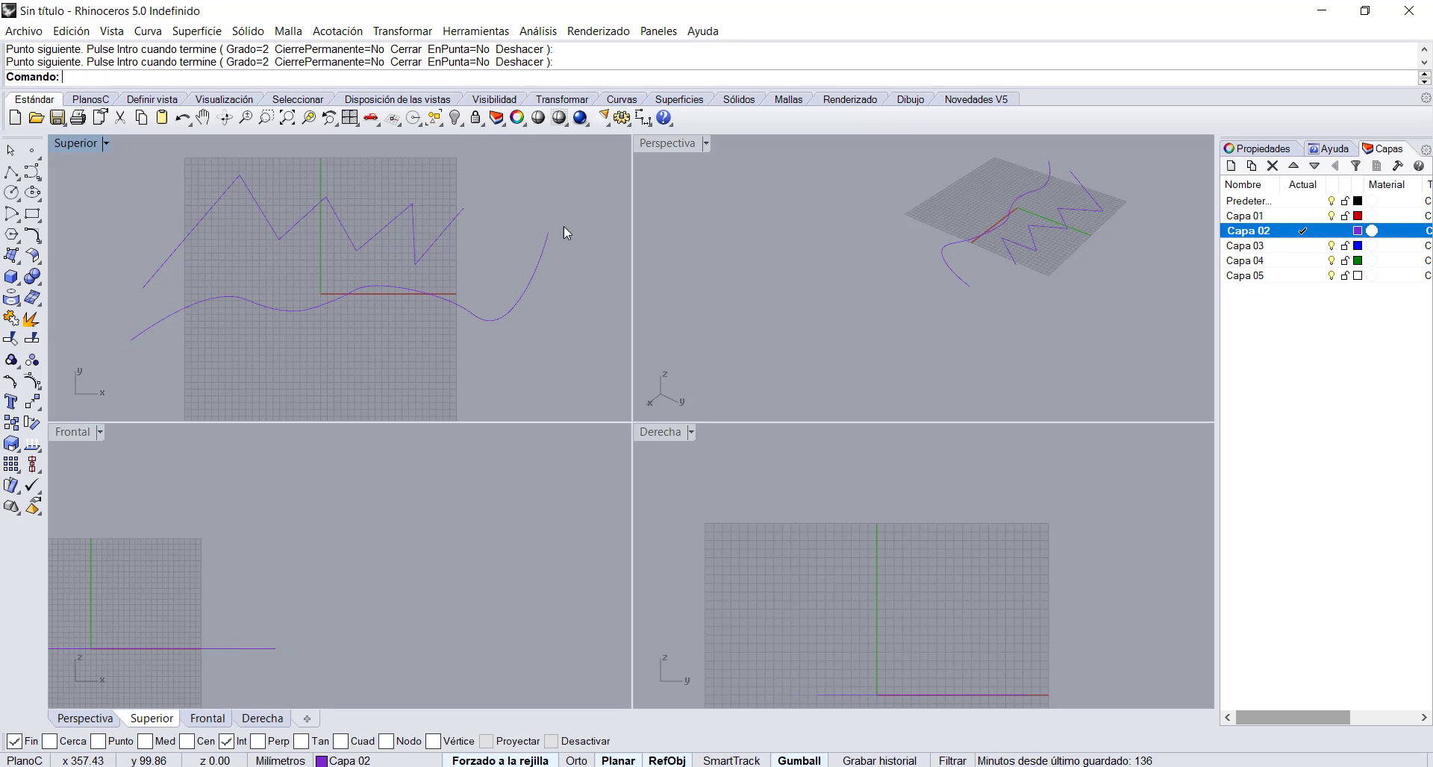
Step: Draw an open, wavy control point curve of degree 3 below the degree 2 curve in the Superior view
{"action": "left_click", "coordinate": [33, 173]}
{"action": "left_click", "coordinate": [112, 78]}
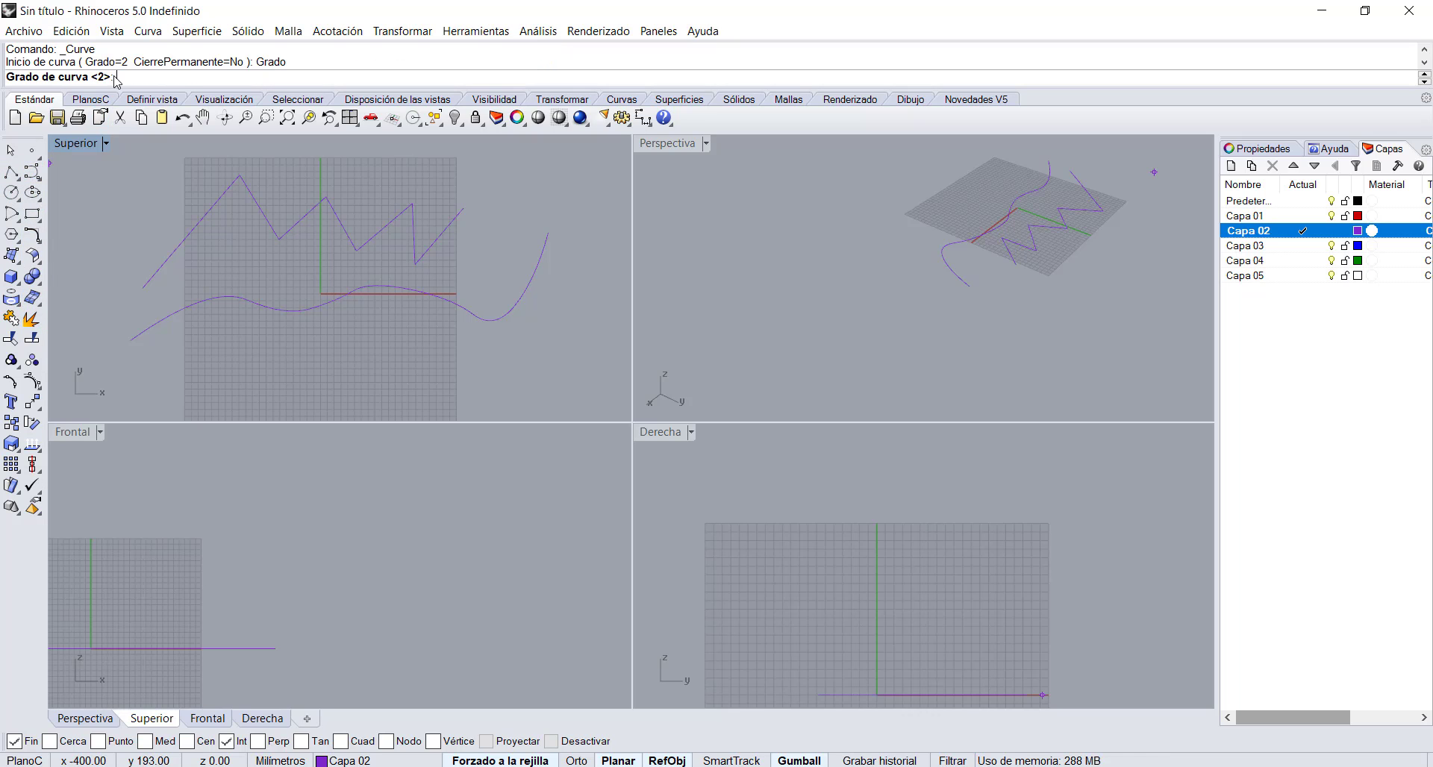
{"action": "key", "text": "Return"}
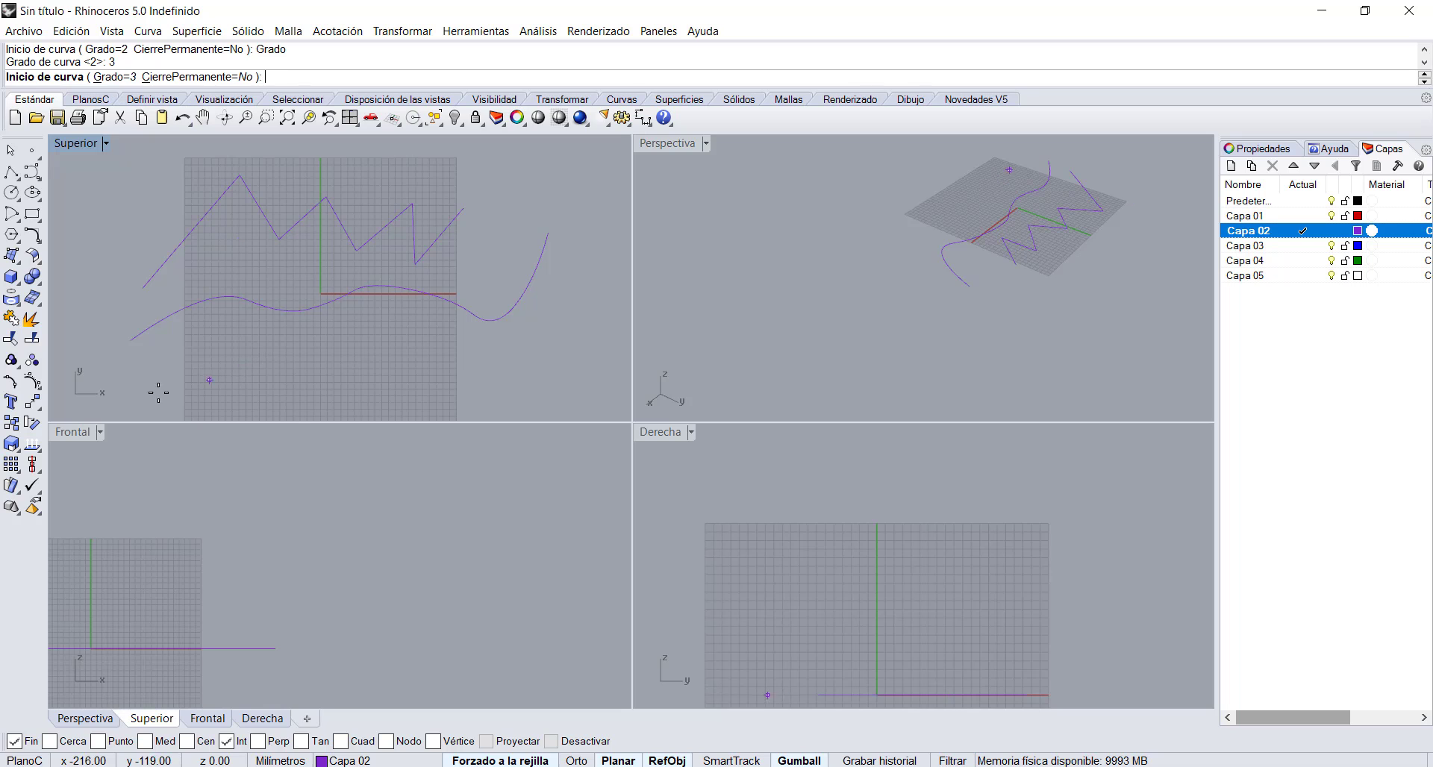
{"action": "left_click", "coordinate": [161, 377]}
{"action": "left_click", "coordinate": [212, 341]}
{"action": "left_click", "coordinate": [260, 383]}
{"action": "left_click", "coordinate": [331, 380]}
{"action": "left_click", "coordinate": [366, 332]}
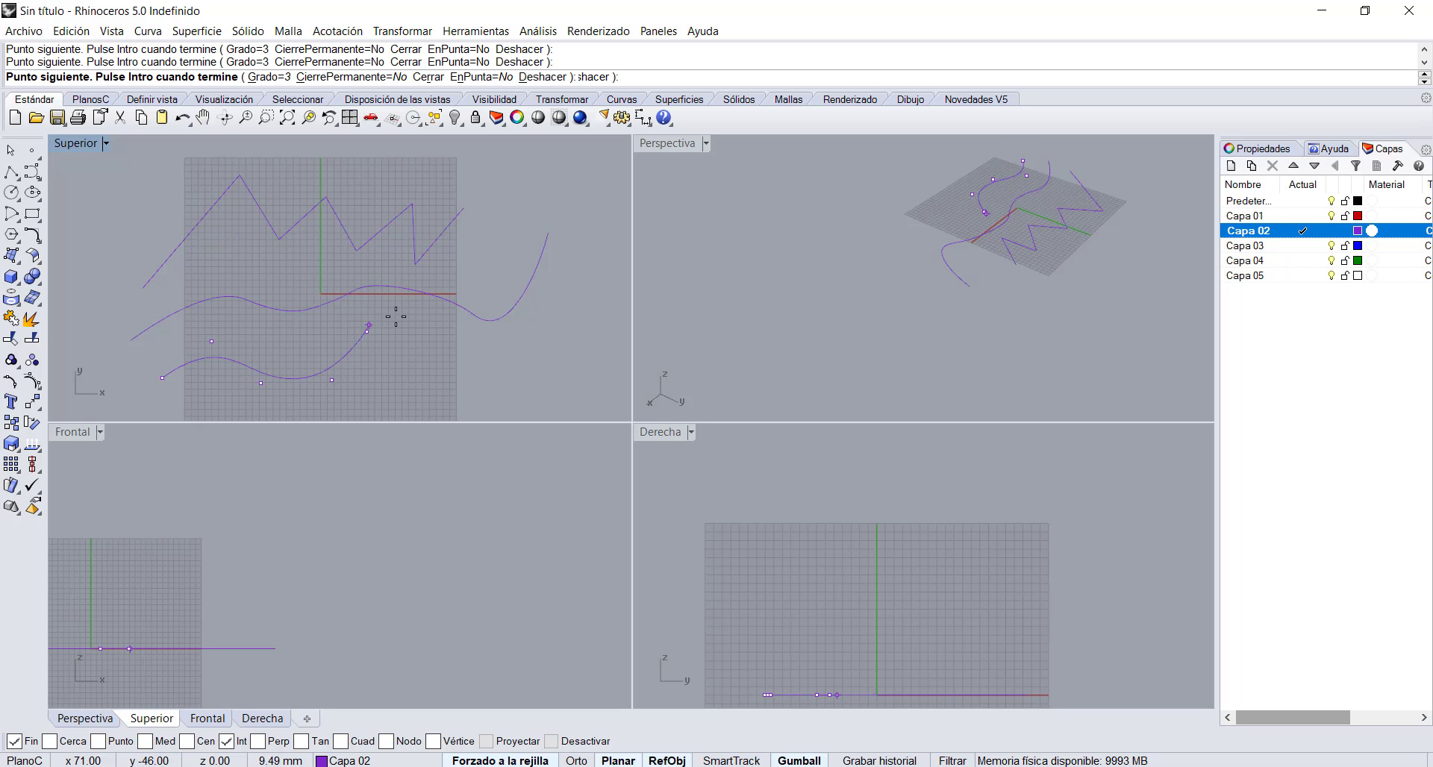
{"action": "left_click", "coordinate": [403, 319]}
{"action": "left_click", "coordinate": [437, 392]}
{"action": "left_click", "coordinate": [484, 361]}
{"action": "left_click", "coordinate": [523, 340]}
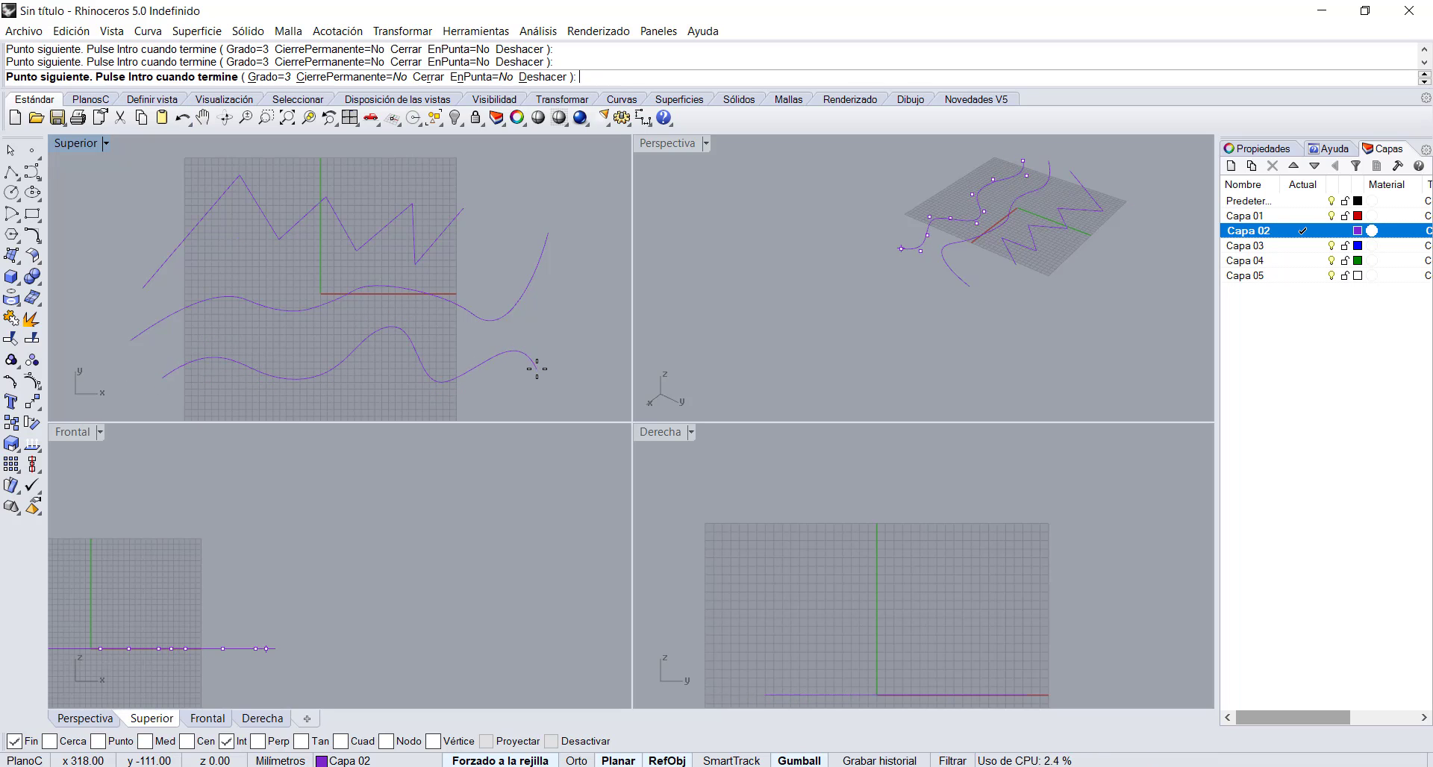
{"action": "left_click", "coordinate": [535, 368]}
{"action": "key", "text": "Return"}
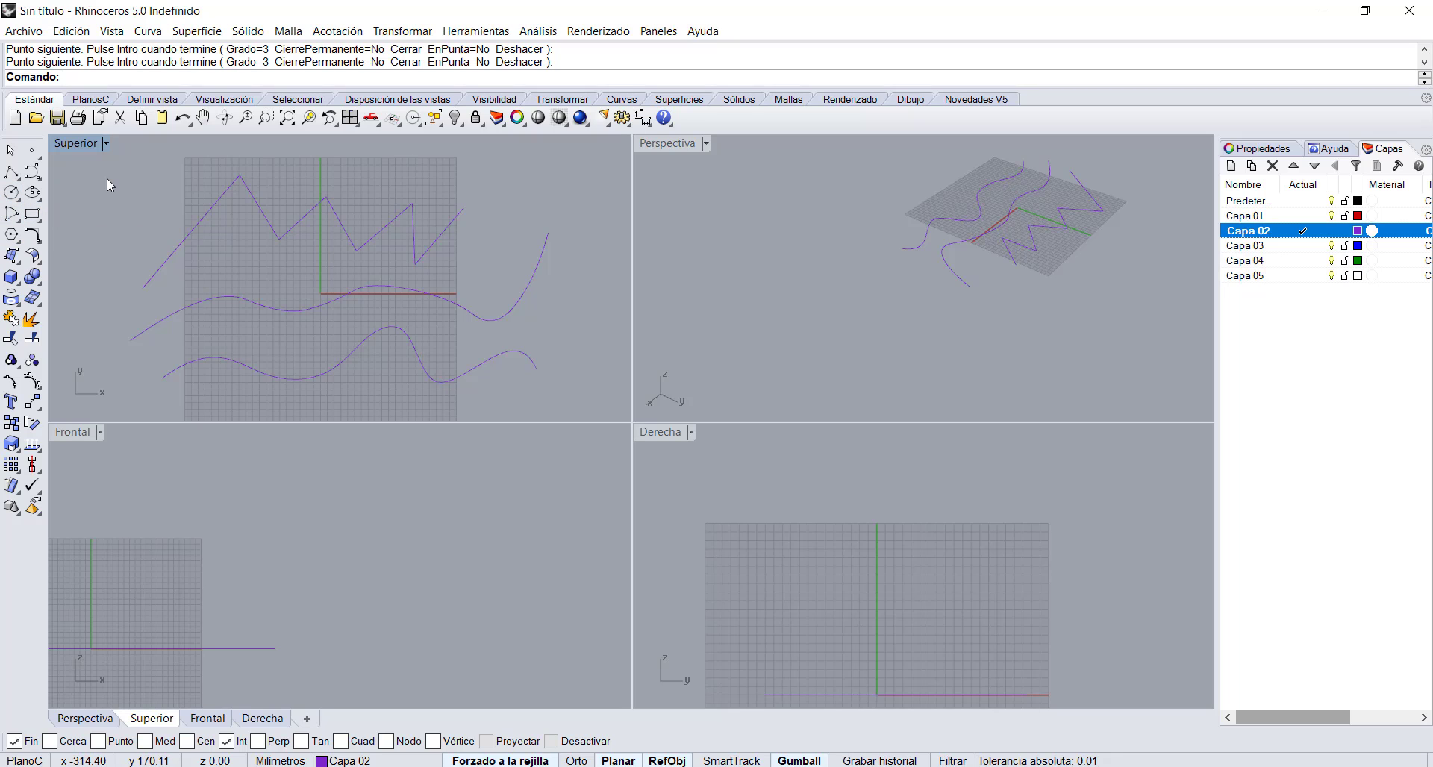
Step: Delete all three curves of degrees 1, 2 and 3
{"action": "left_click", "coordinate": [383, 302]}
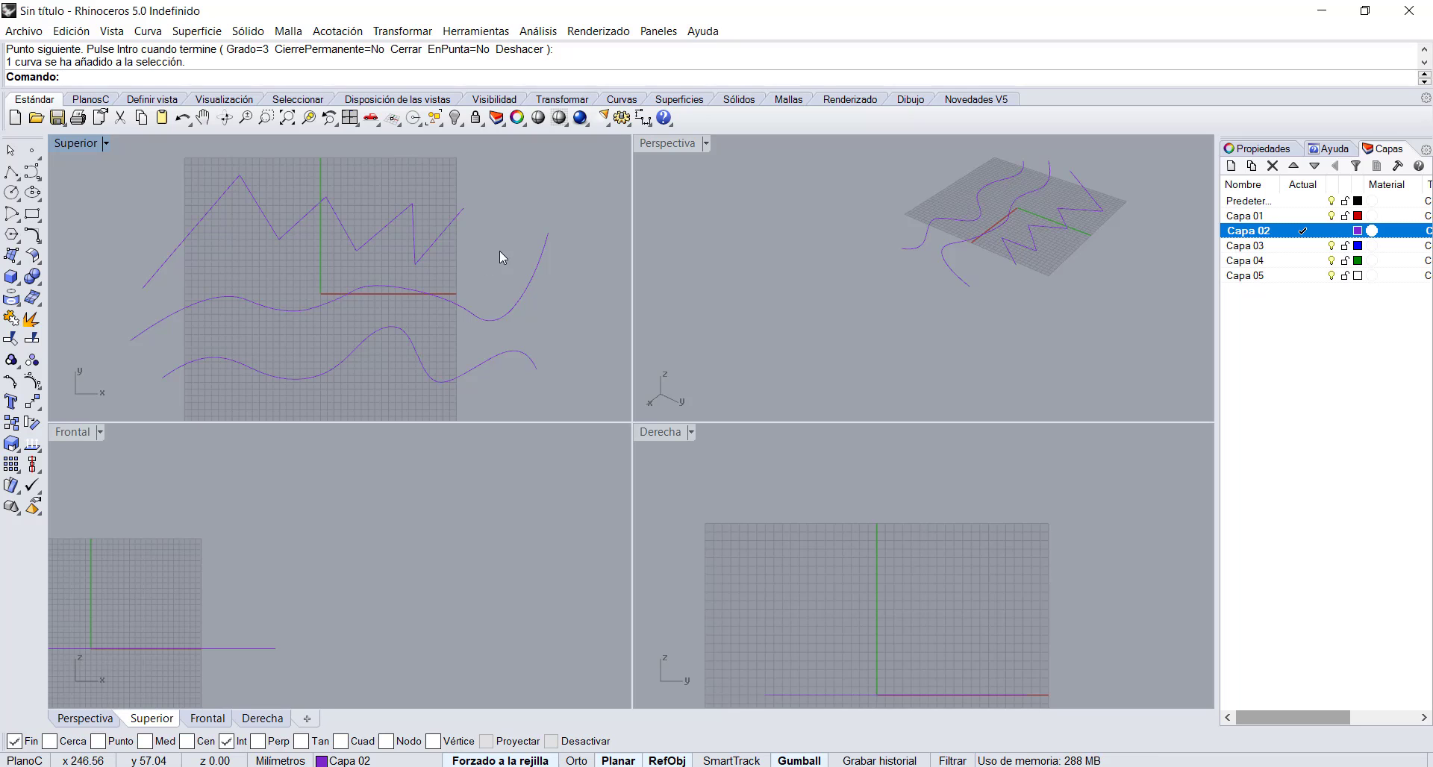
{"action": "left_click_drag", "start_coordinate": [559, 388], "coordinate": [161, 170]}
{"action": "key", "text": "Delete"}
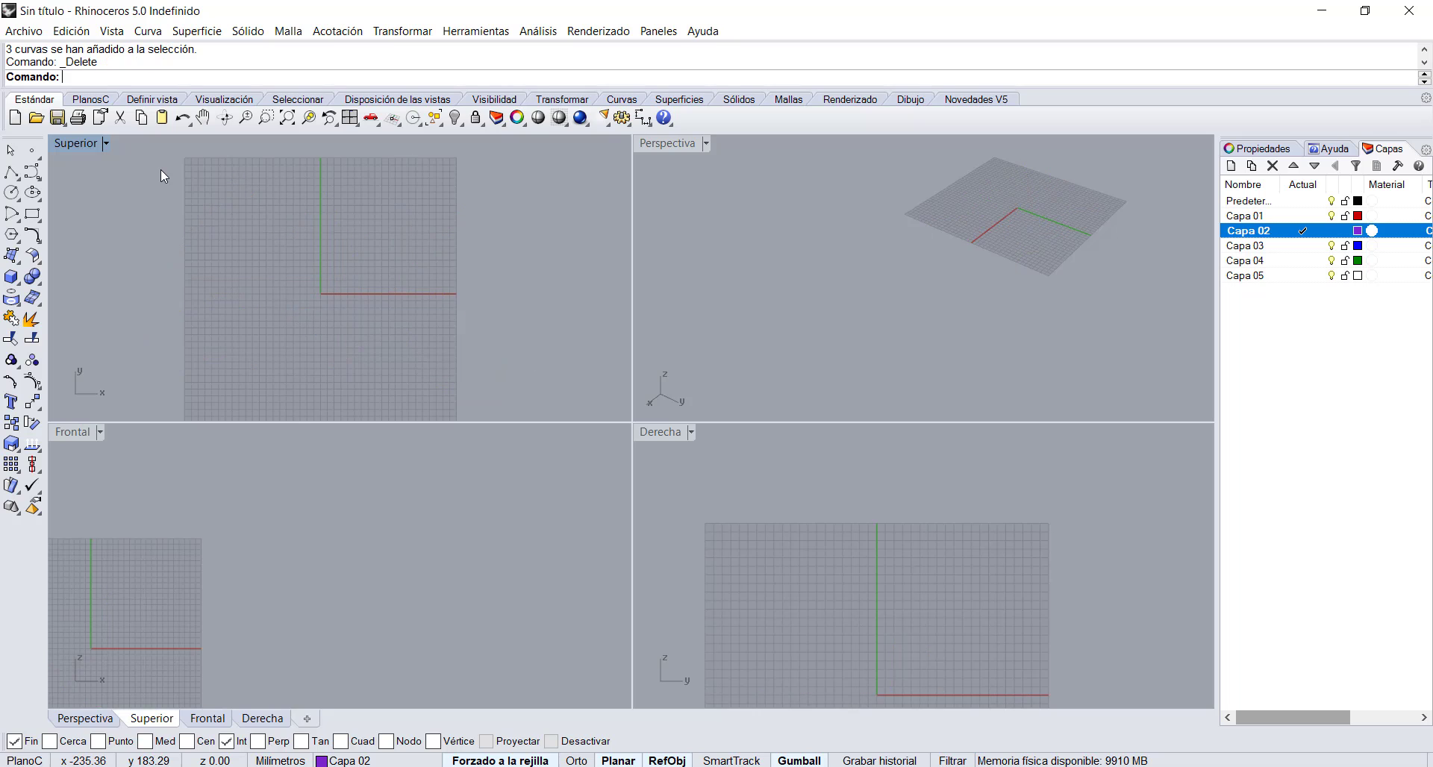
Step: Draw a six-sided, irregular polyline over the grid's left half in the Superior view, closing it with the Cerrar option
{"action": "left_click", "coordinate": [13, 175]}
{"action": "left_click", "coordinate": [178, 233]}
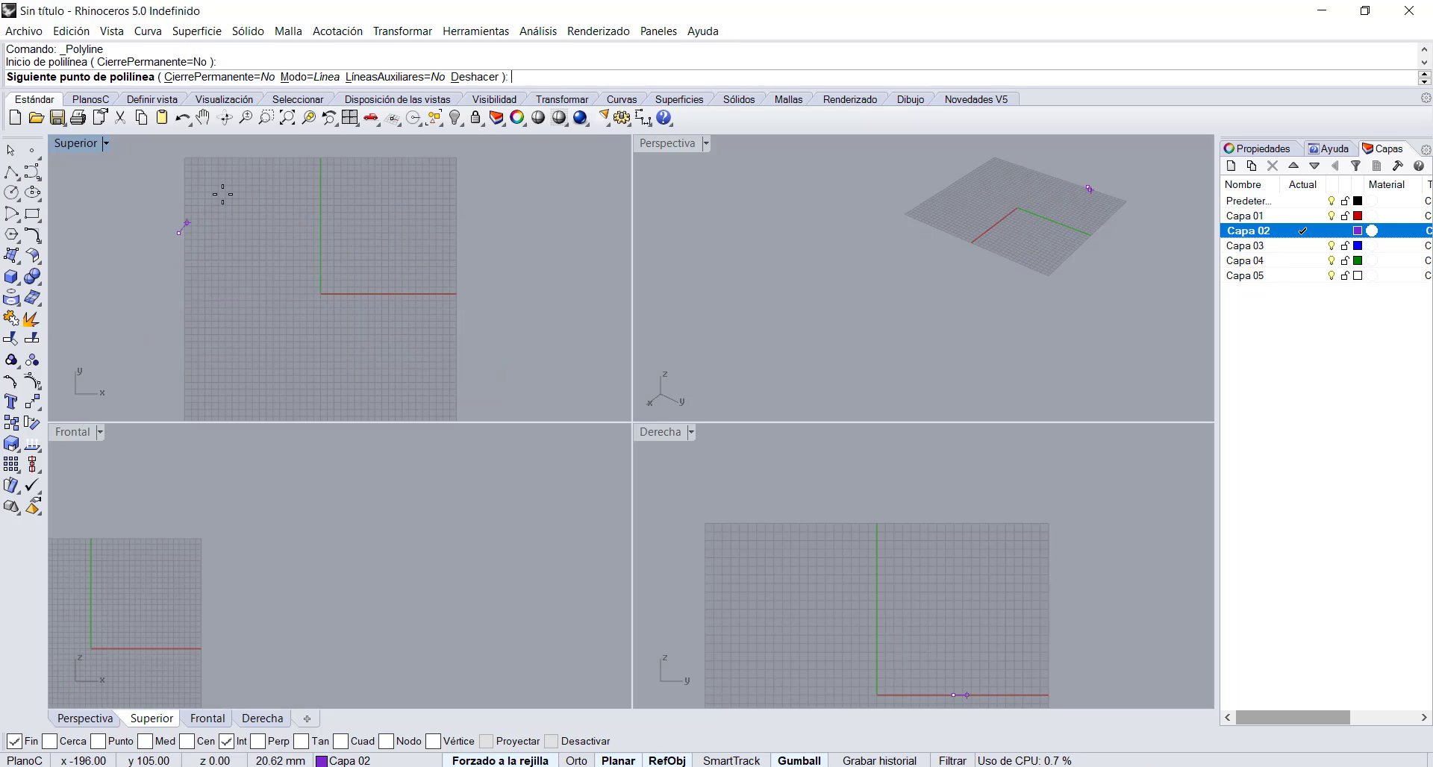
{"action": "left_click", "coordinate": [238, 180]}
{"action": "left_click", "coordinate": [245, 248]}
{"action": "left_click", "coordinate": [339, 186]}
{"action": "left_click", "coordinate": [375, 239]}
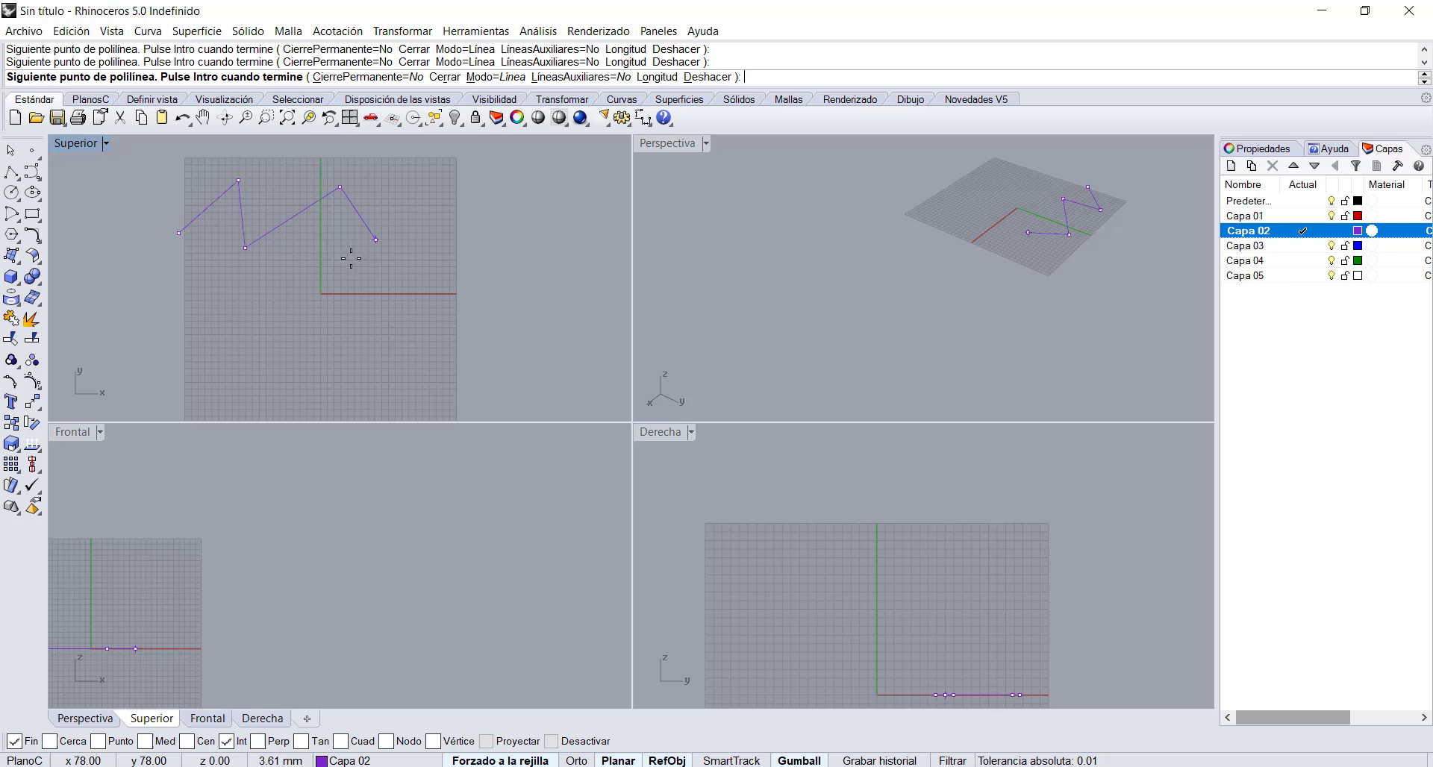
{"action": "left_click", "coordinate": [223, 334]}
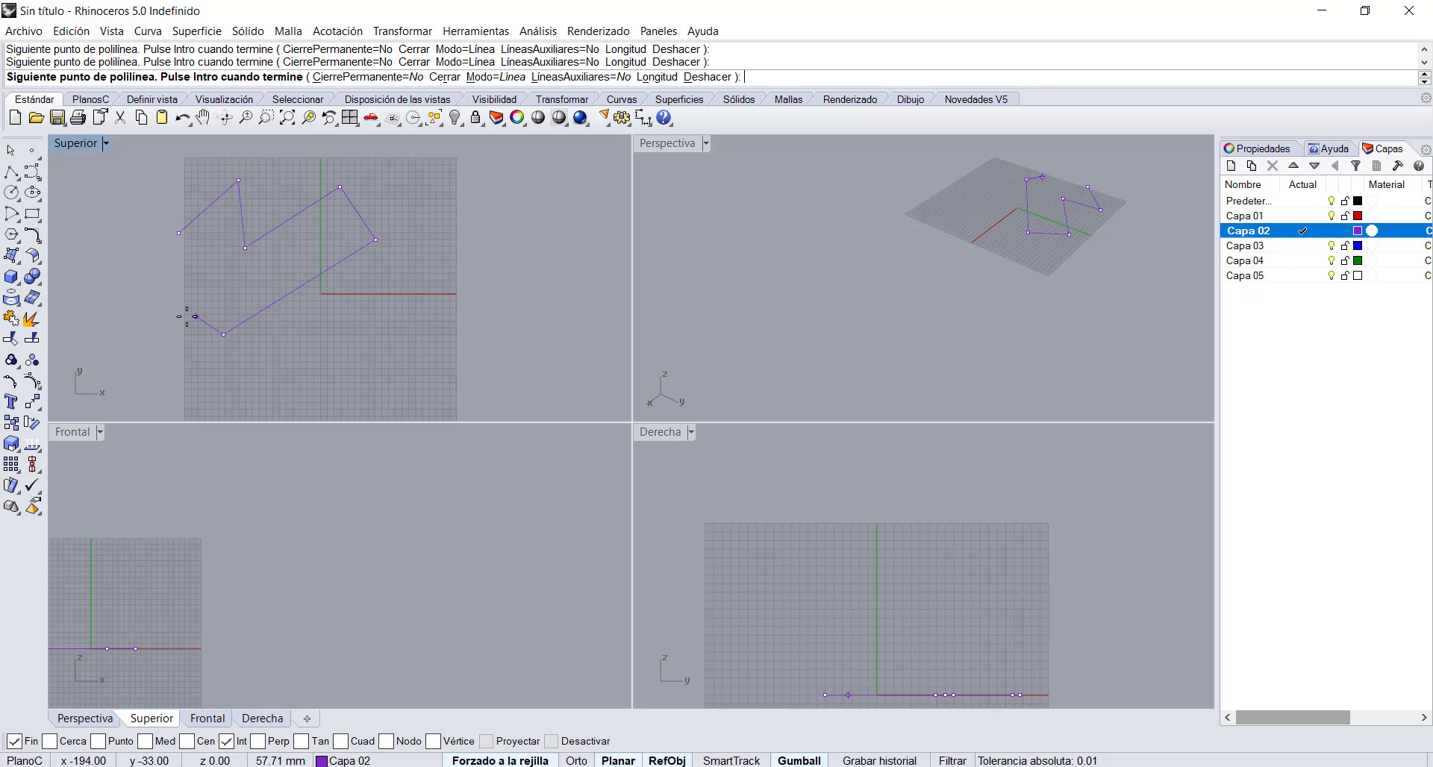
{"action": "left_click", "coordinate": [444, 77]}
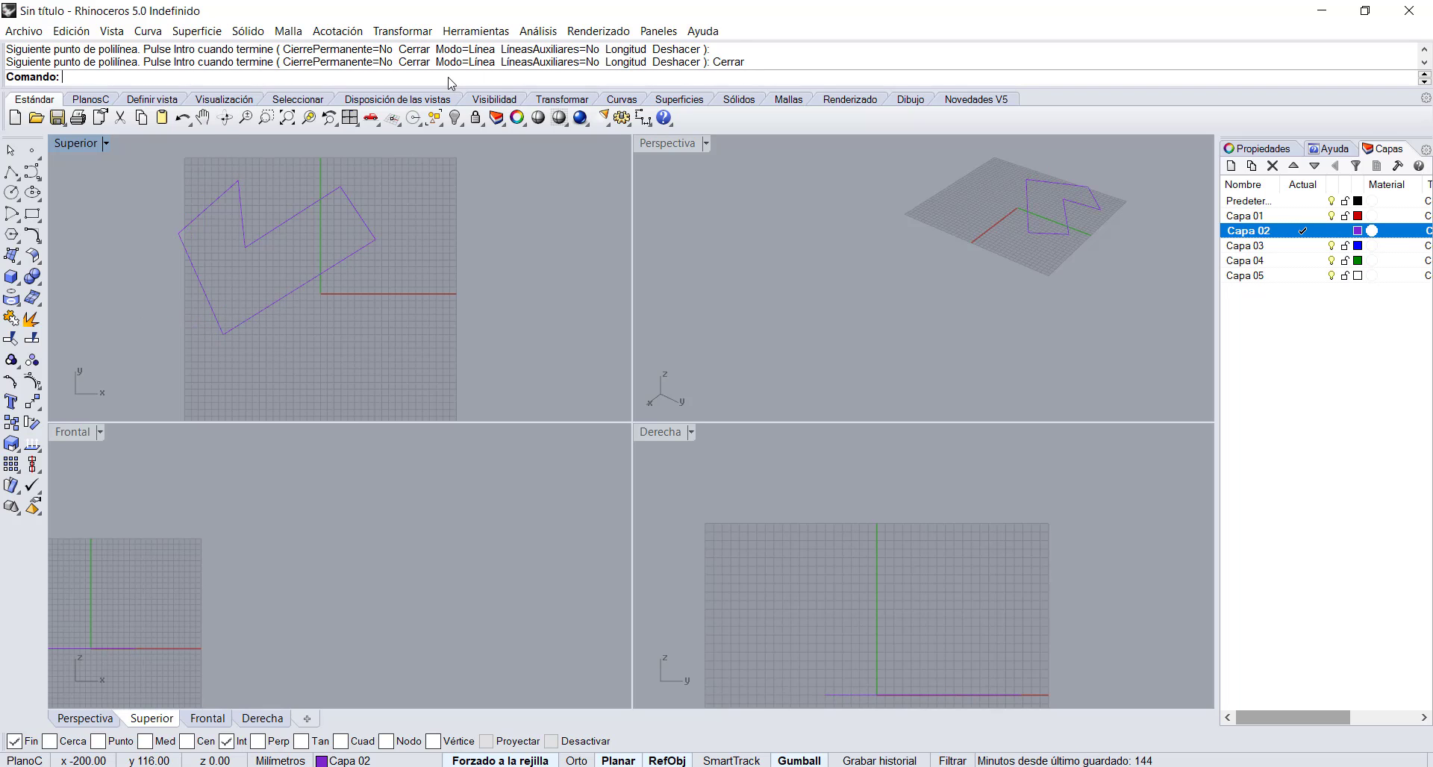
{"action": "left_click", "coordinate": [282, 223]}
{"action": "left_click", "coordinate": [409, 276]}
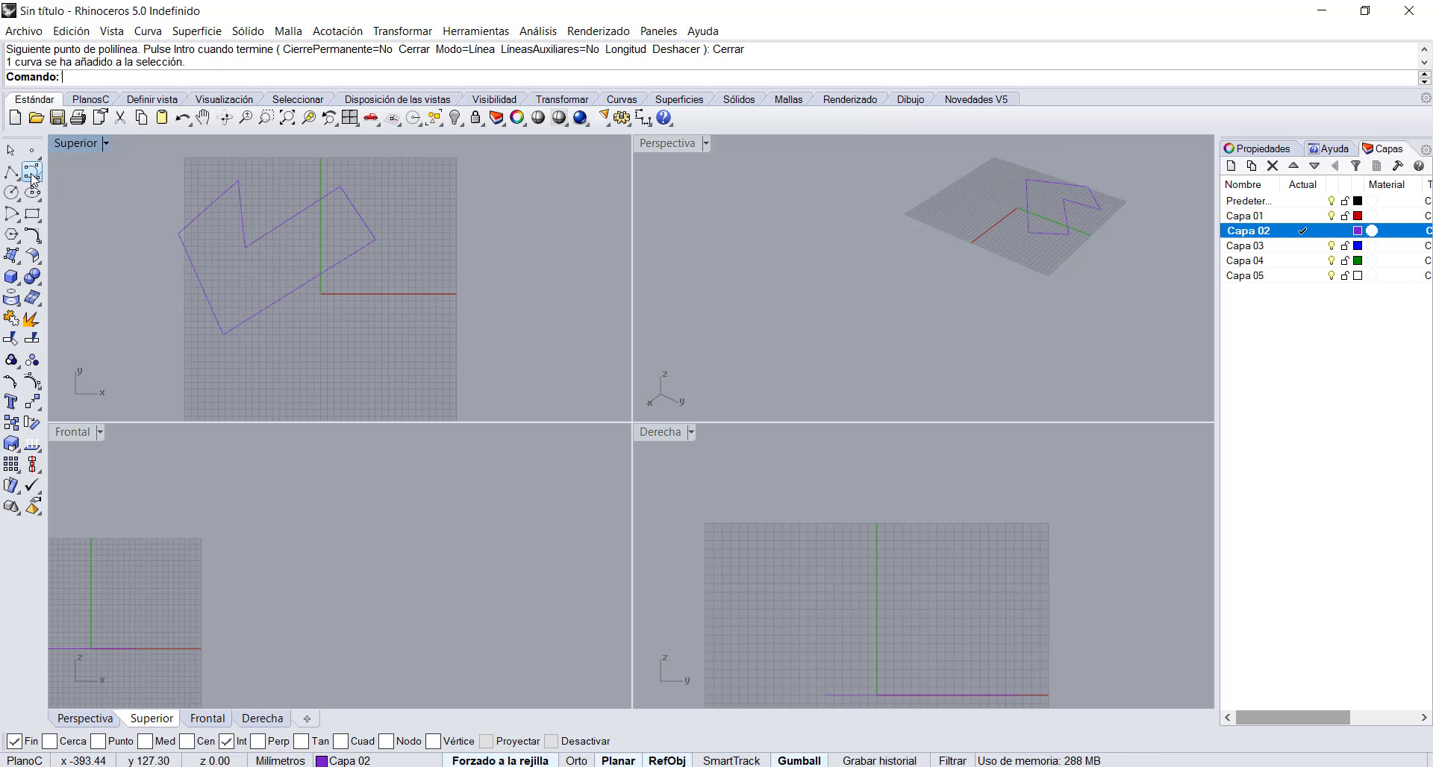
Step: Draw a rounded, irregular degree 3 control point curve to the right of the polyline and close it with the Cerrar option
{"action": "left_click", "coordinate": [33, 173]}
{"action": "left_click", "coordinate": [400, 314]}
{"action": "left_click", "coordinate": [447, 257]}
{"action": "left_click", "coordinate": [404, 239]}
{"action": "left_click", "coordinate": [490, 217]}
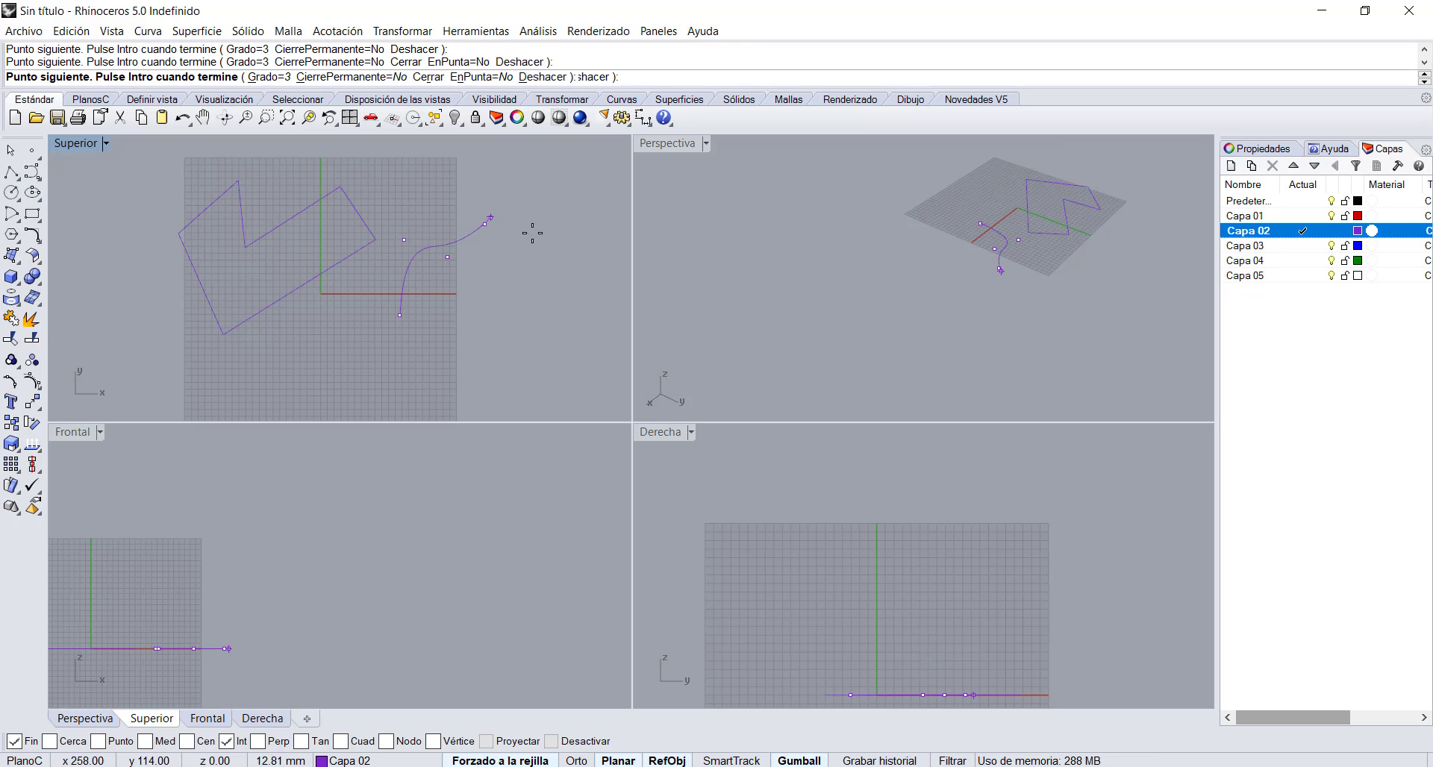
{"action": "left_click", "coordinate": [538, 239]}
{"action": "left_click", "coordinate": [528, 301]}
{"action": "left_click", "coordinate": [559, 331]}
{"action": "left_click", "coordinate": [483, 349]}
{"action": "left_click", "coordinate": [445, 376]}
{"action": "left_click", "coordinate": [394, 382]}
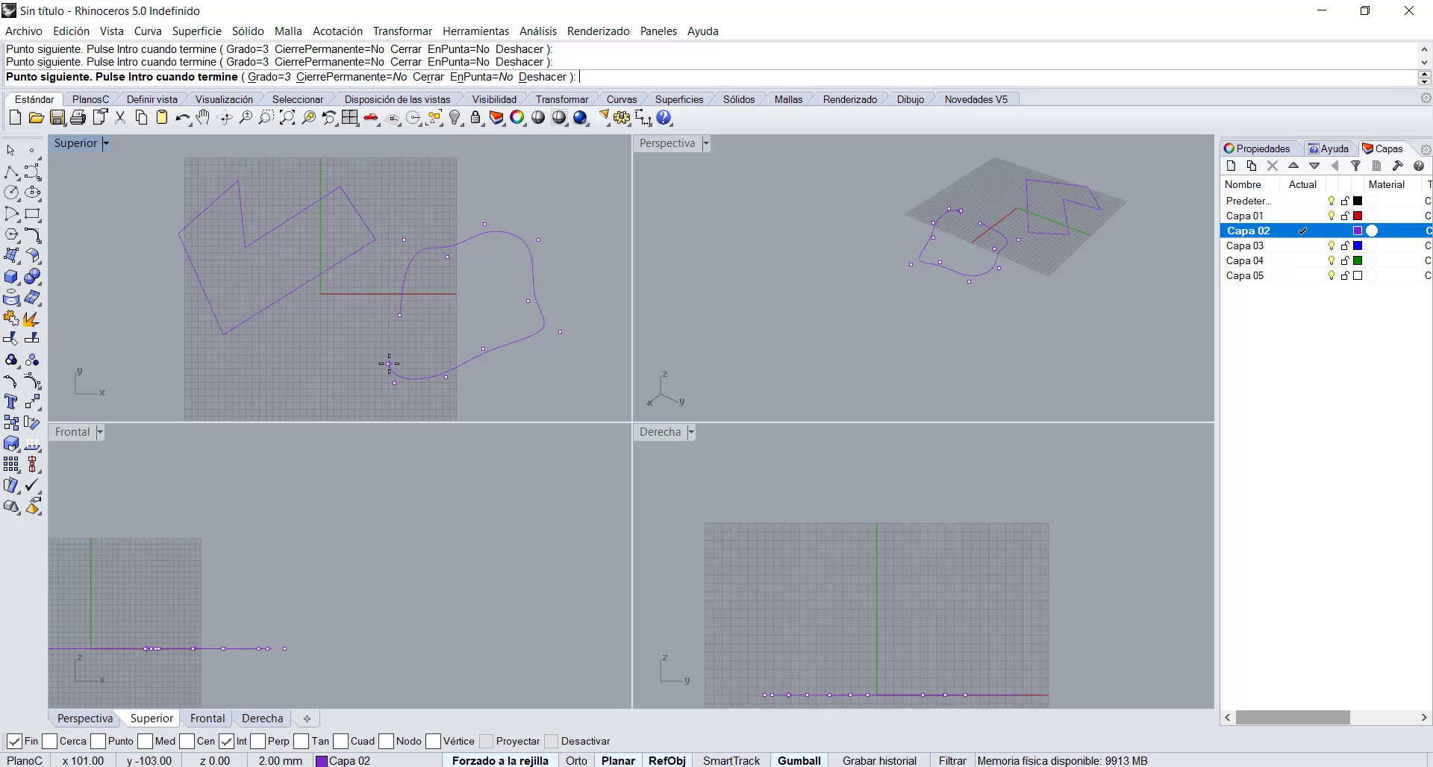
{"action": "left_click", "coordinate": [389, 364]}
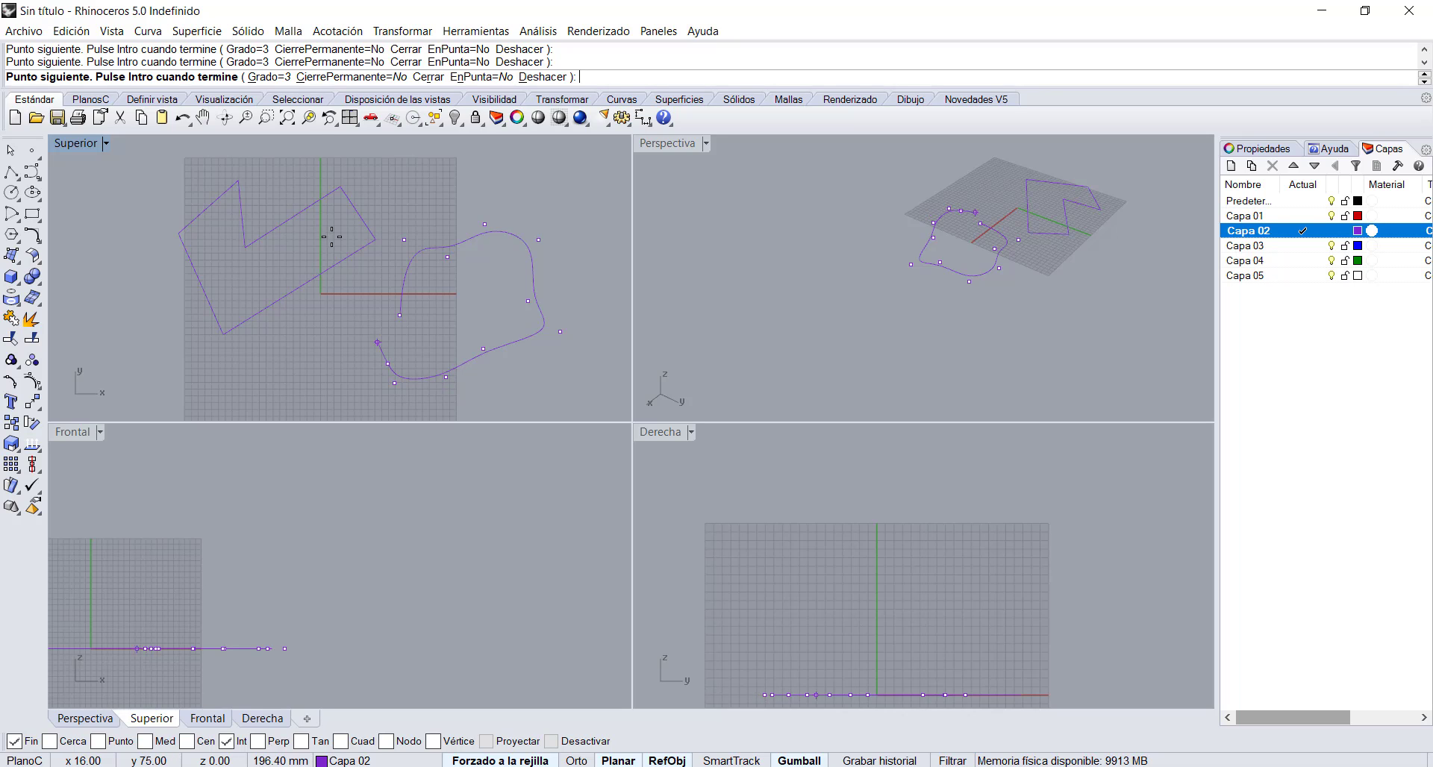
{"action": "left_click", "coordinate": [428, 77]}
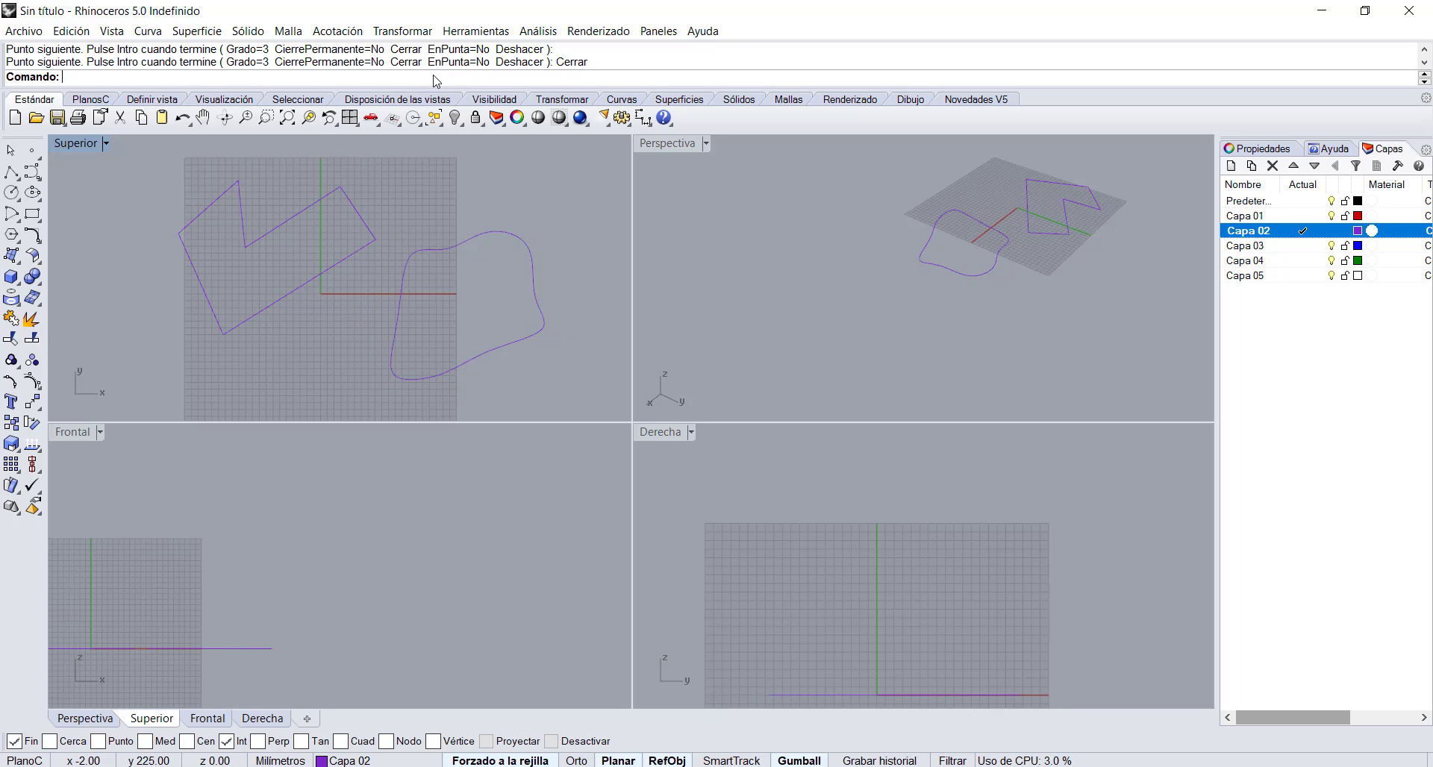
Step: Delete the closed polyline and the closed curve, and restore the default four-viewport layout
{"action": "left_click", "coordinate": [437, 246]}
{"action": "left_click", "coordinate": [359, 218]}
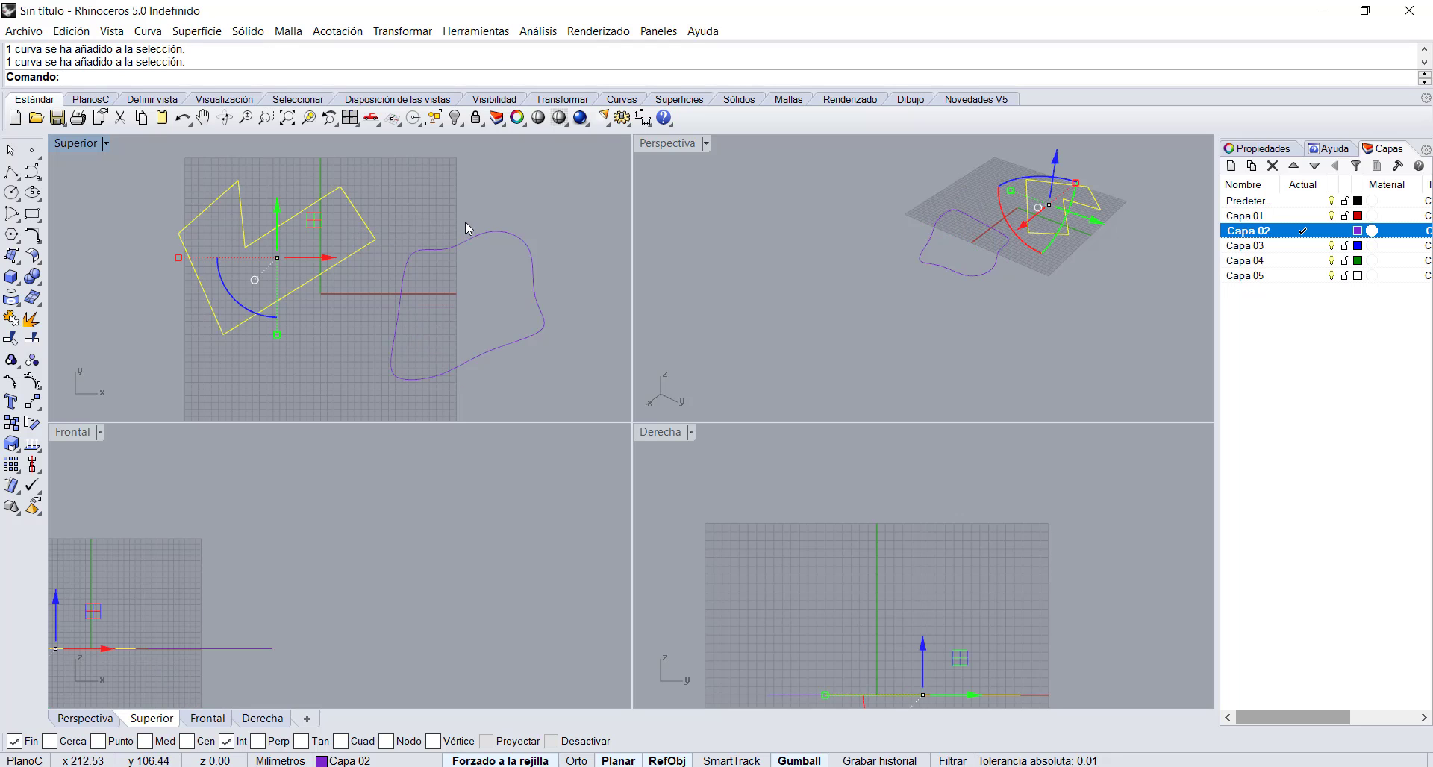
{"action": "key", "text": "Delete"}
{"action": "key", "text": "ctrl+F5"}
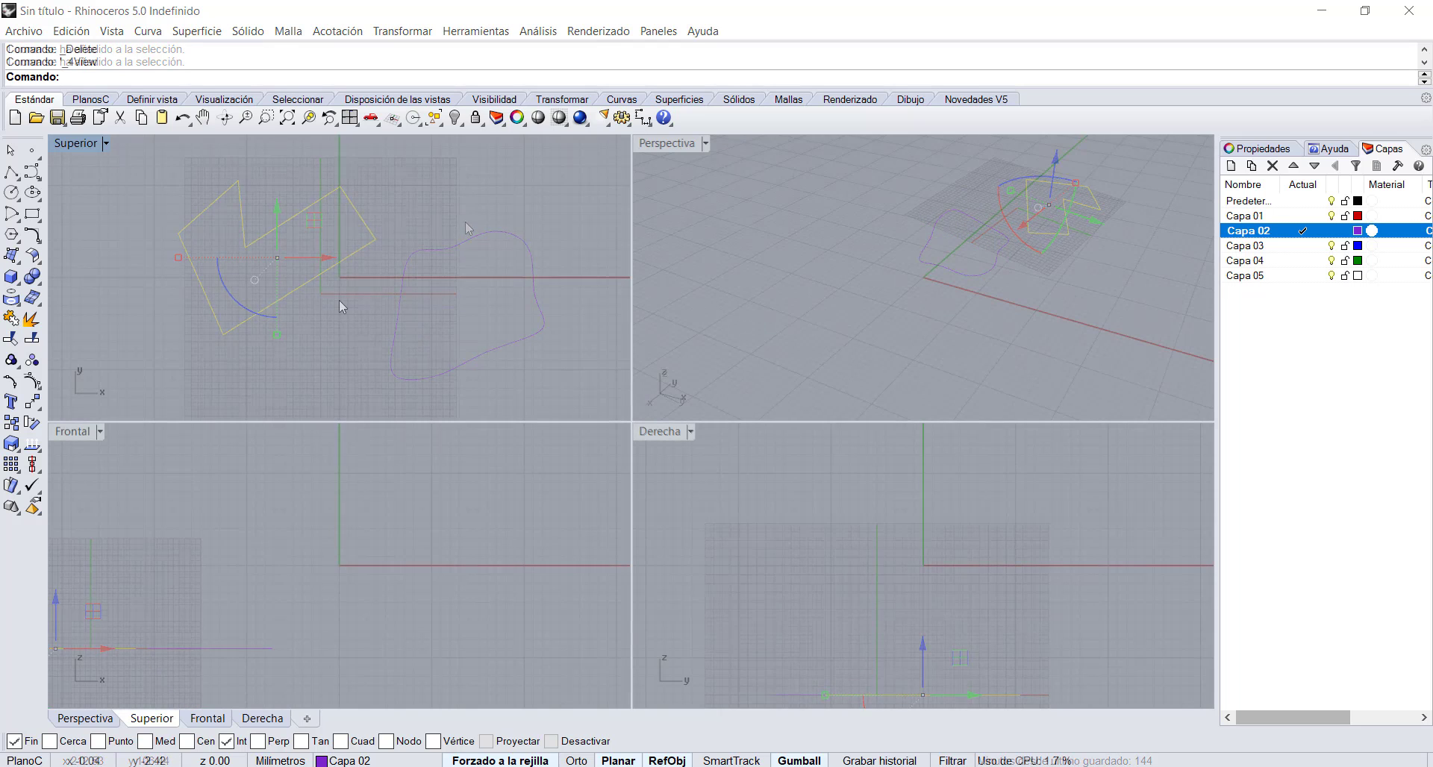
Step: Start a polyline left of the origin in the Superior view with a 15 mm first segment ending on the green axis
{"action": "left_click", "coordinate": [10, 174]}
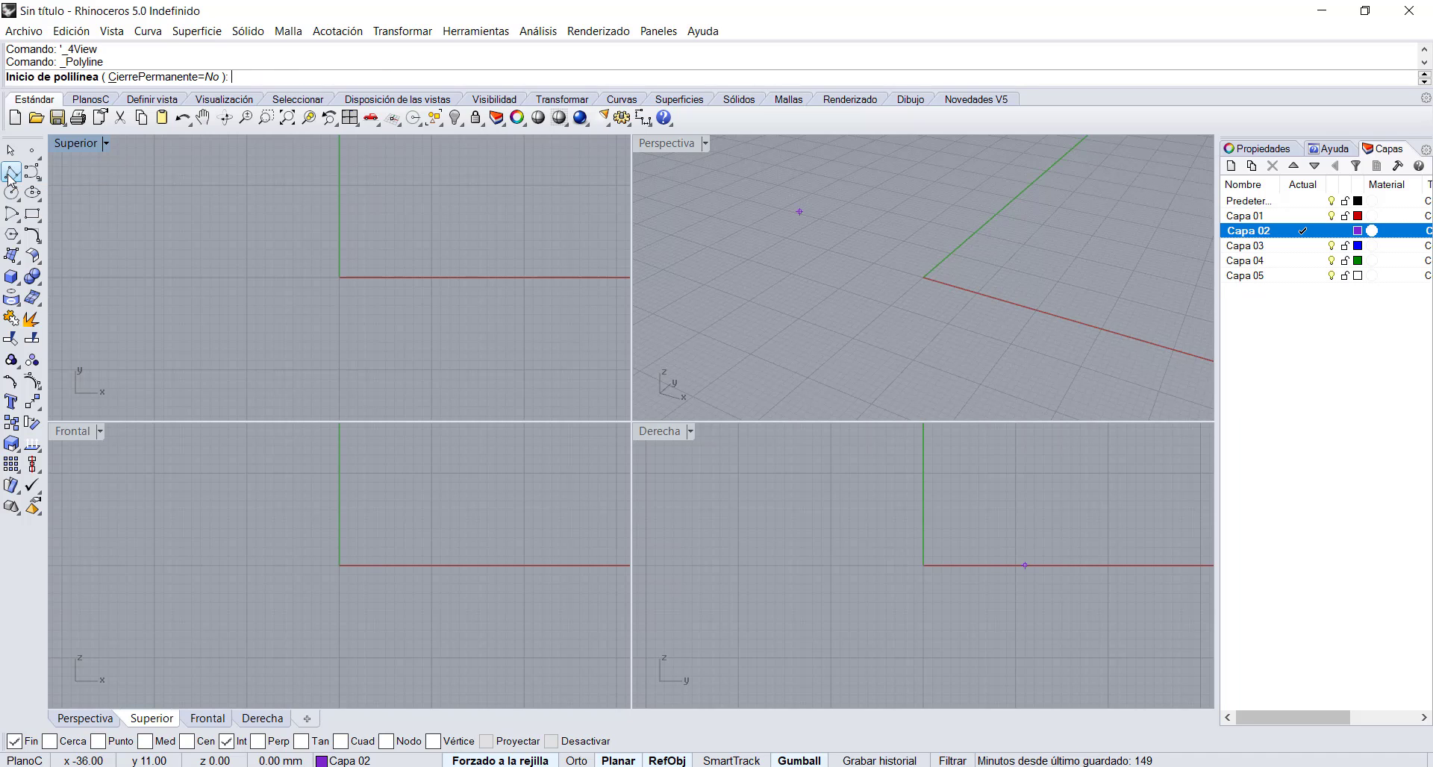
{"action": "left_click", "coordinate": [211, 304]}
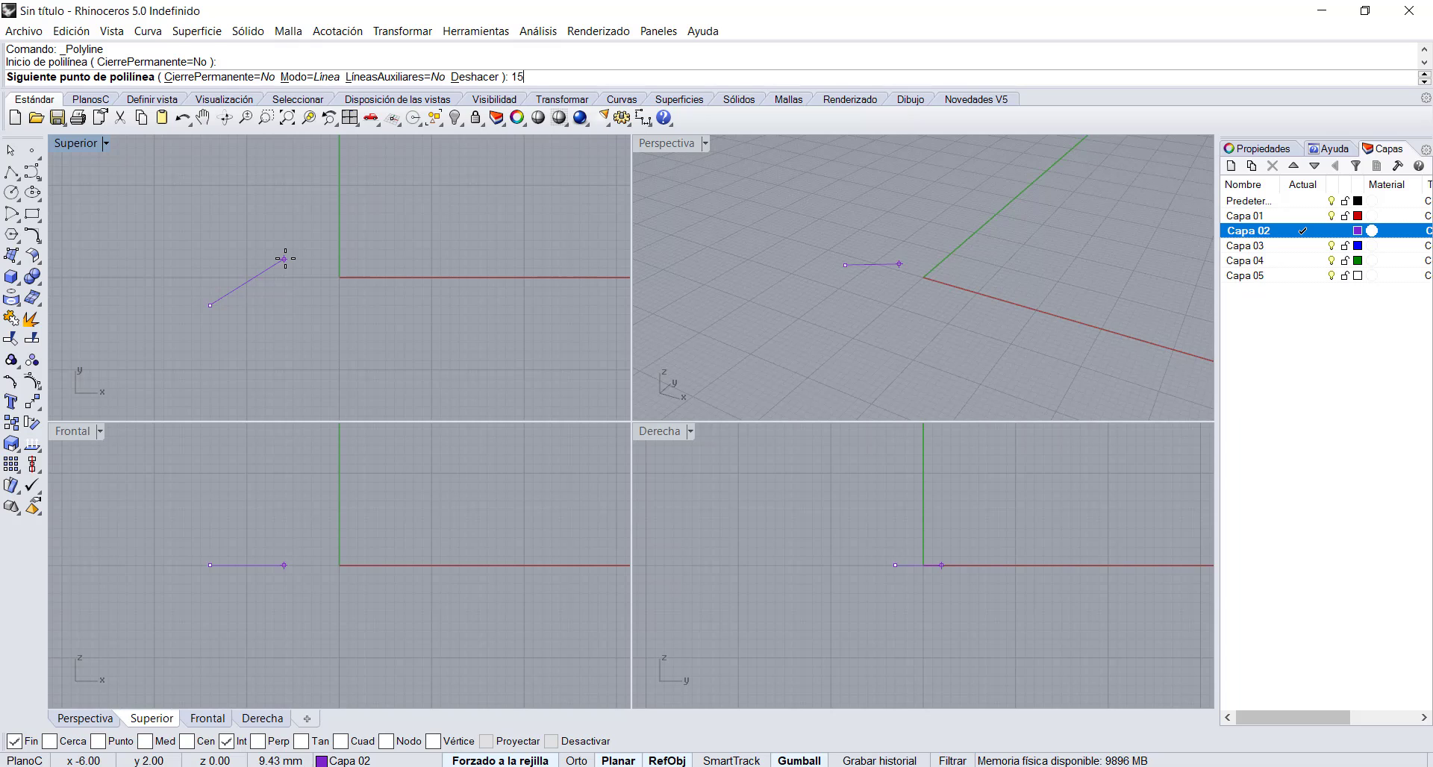
{"action": "key", "text": "Return"}
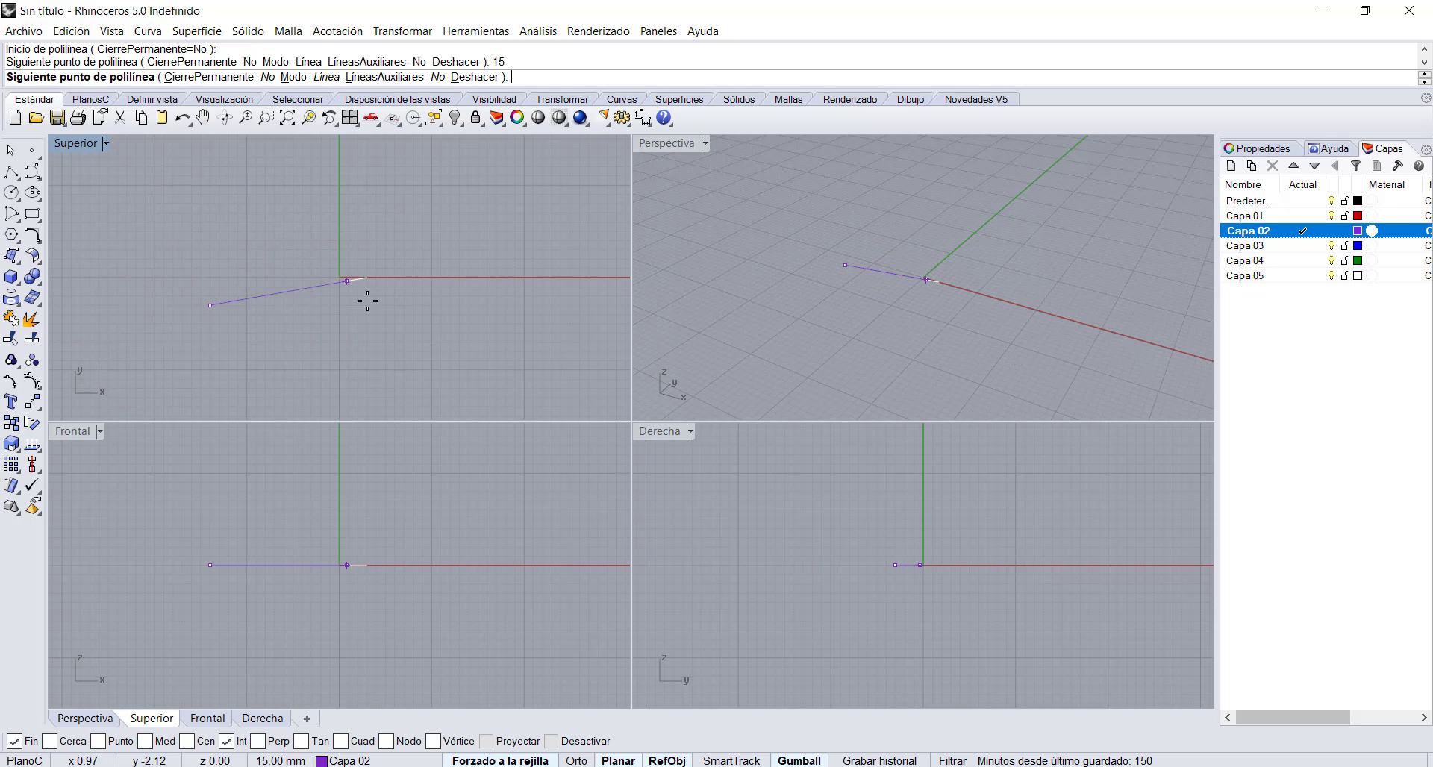
{"action": "left_click", "coordinate": [340, 250]}
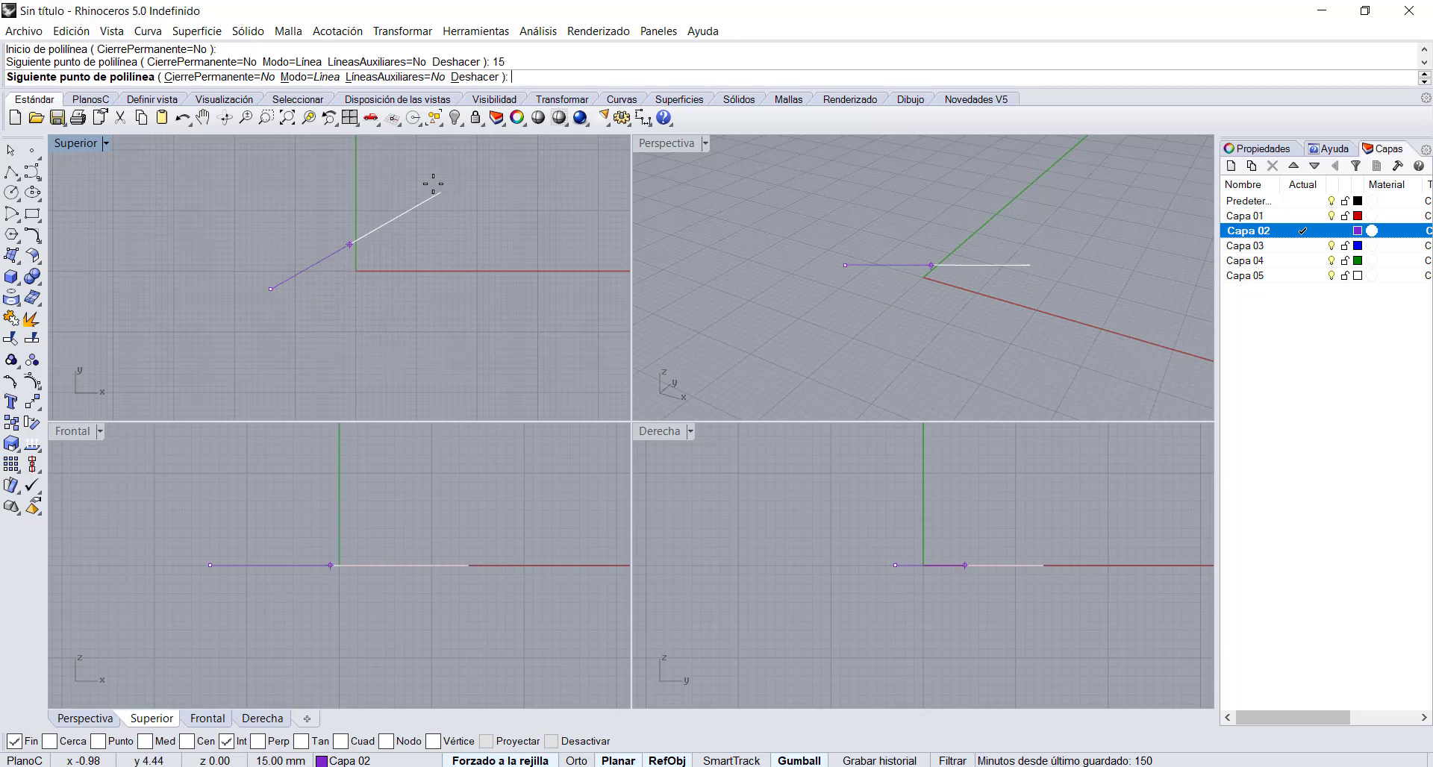
{"action": "left_click", "coordinate": [433, 224]}
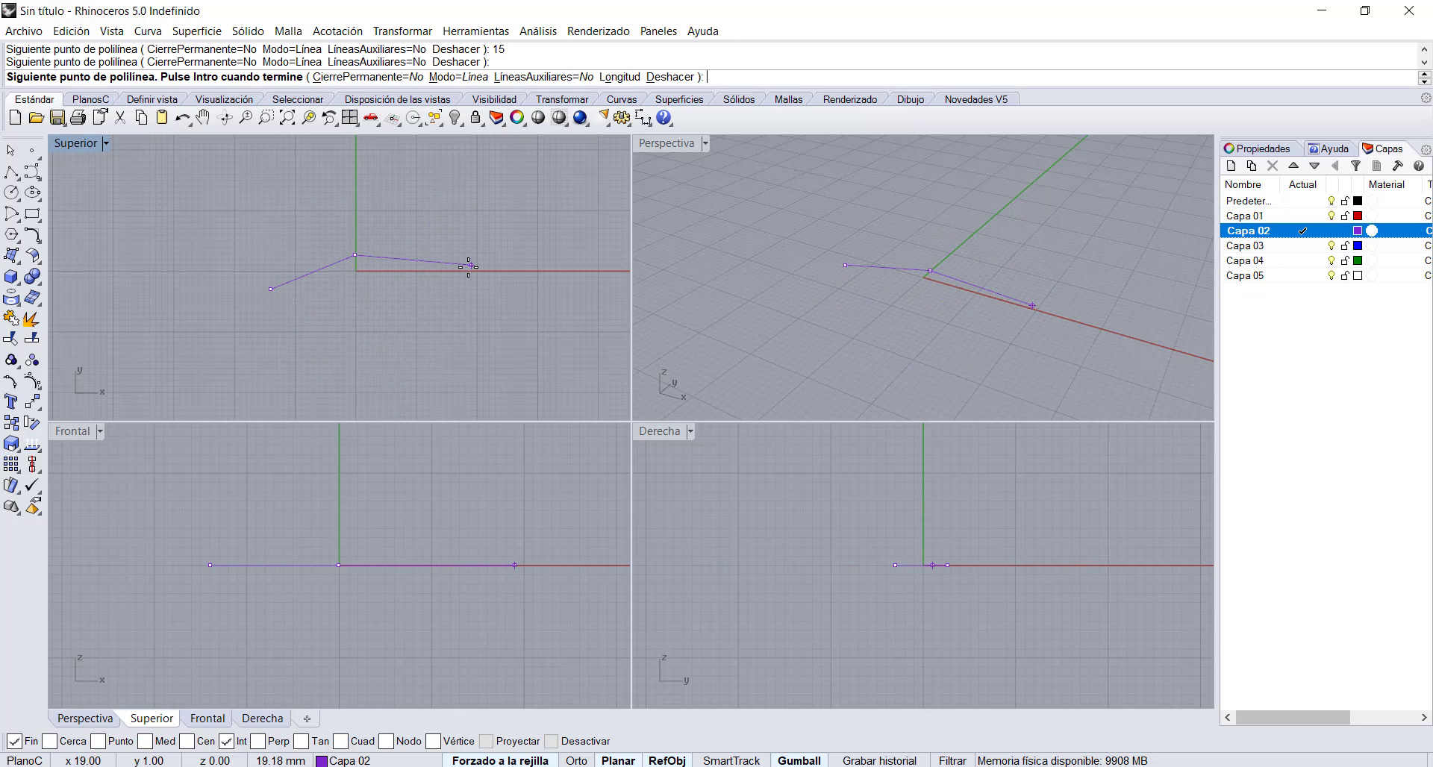
Step: Add a second polyline segment 15 mm long, rising away from the green axis in the Superior view
{"action": "type", "text": "15"}
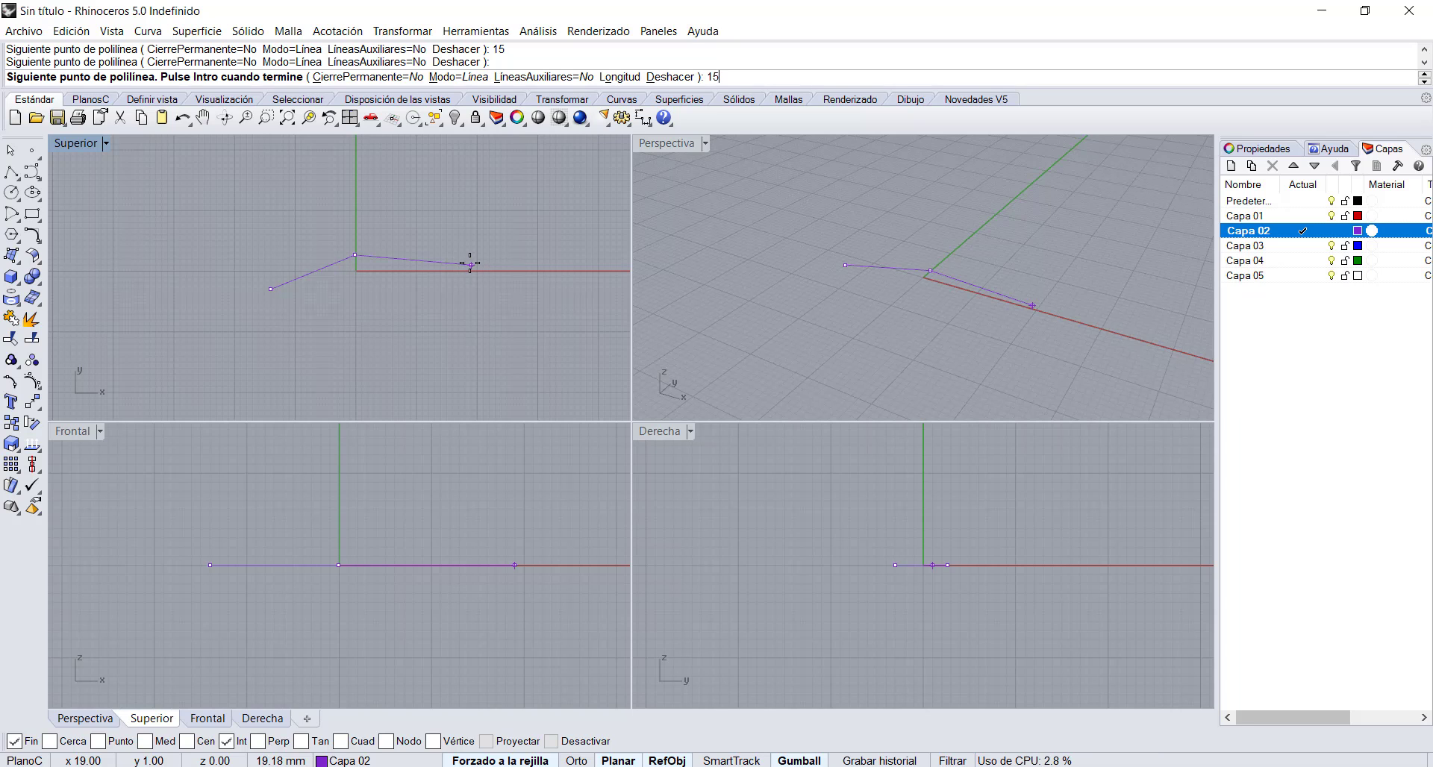
{"action": "key", "text": "Return"}
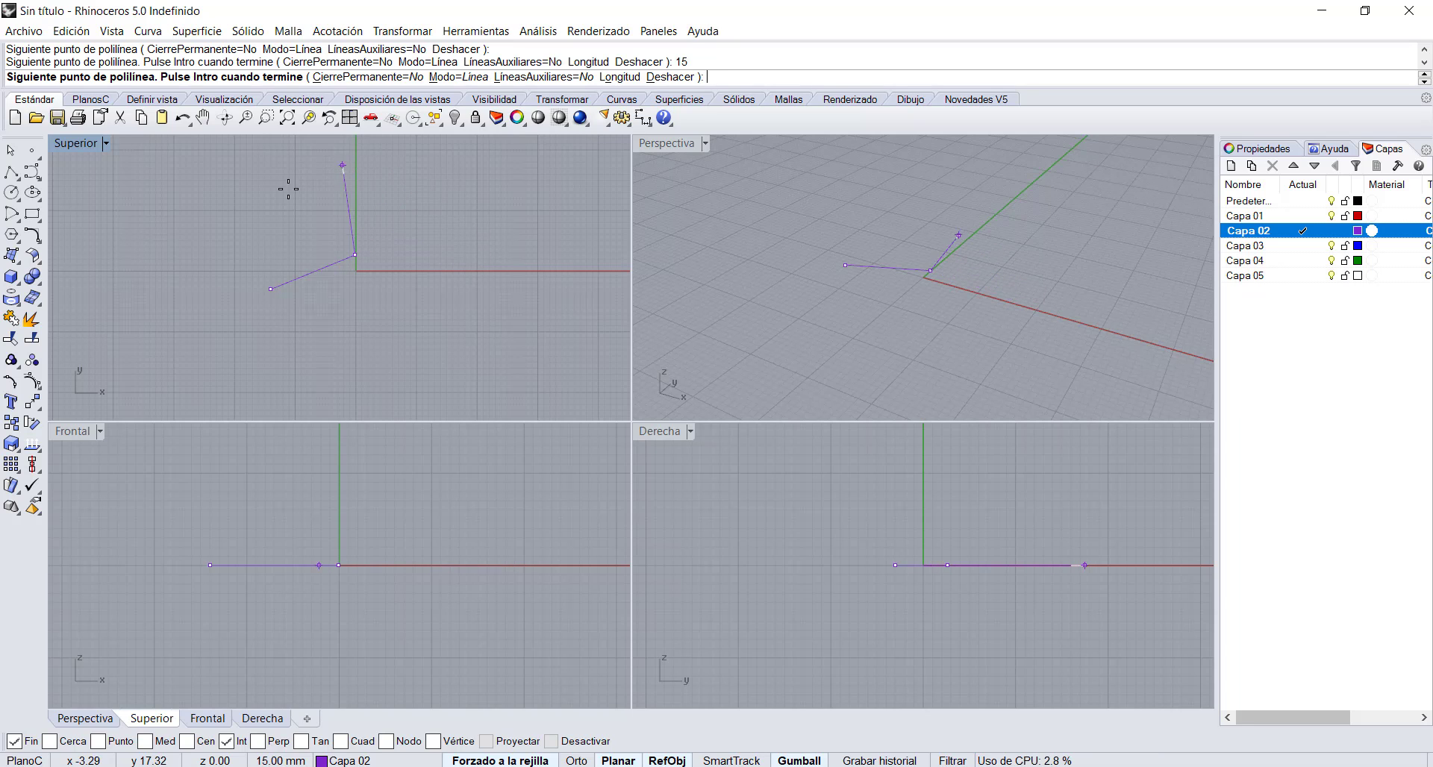
{"action": "scroll", "coordinate": [493, 314], "scroll_direction": "down", "scroll_amount": 3}
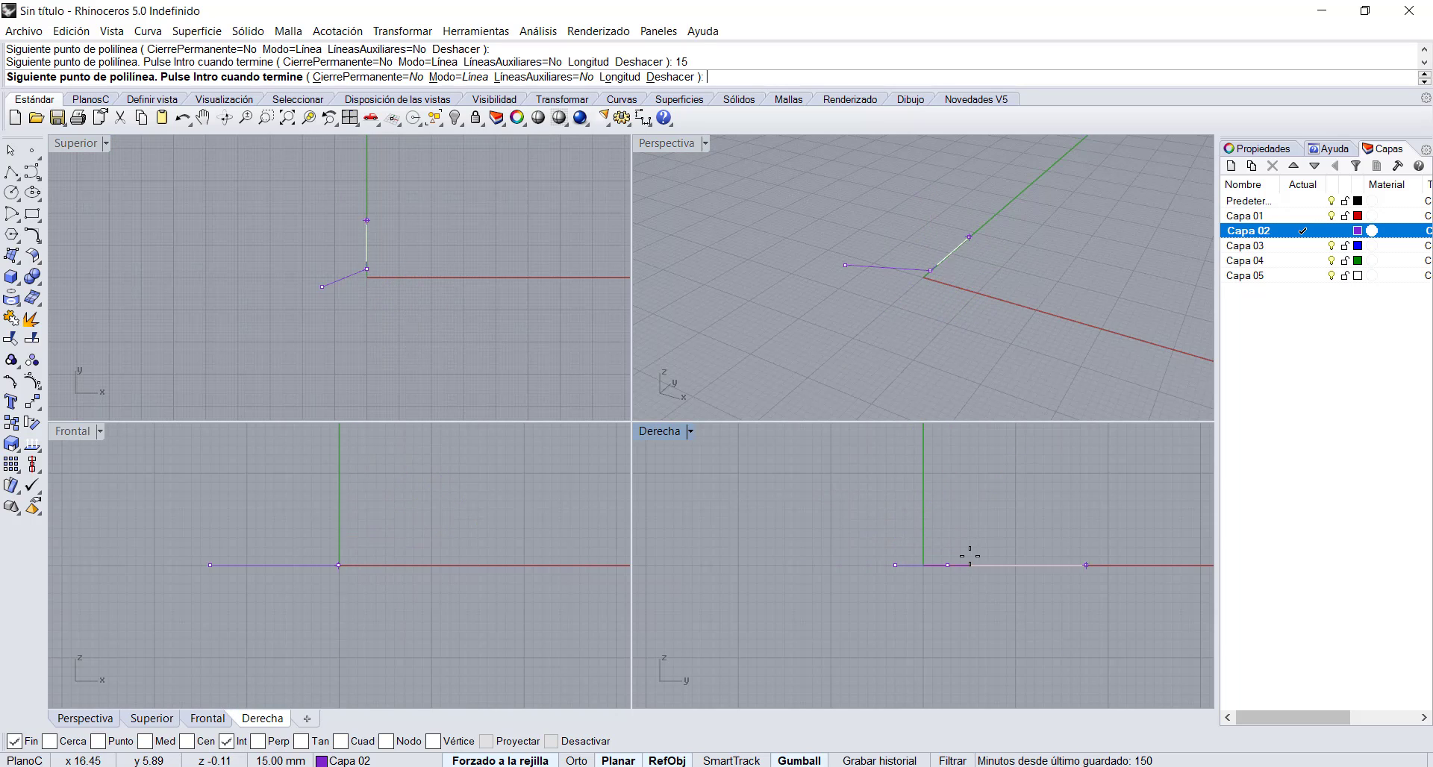
{"action": "scroll", "coordinate": [406, 320], "scroll_direction": "up", "scroll_amount": 3}
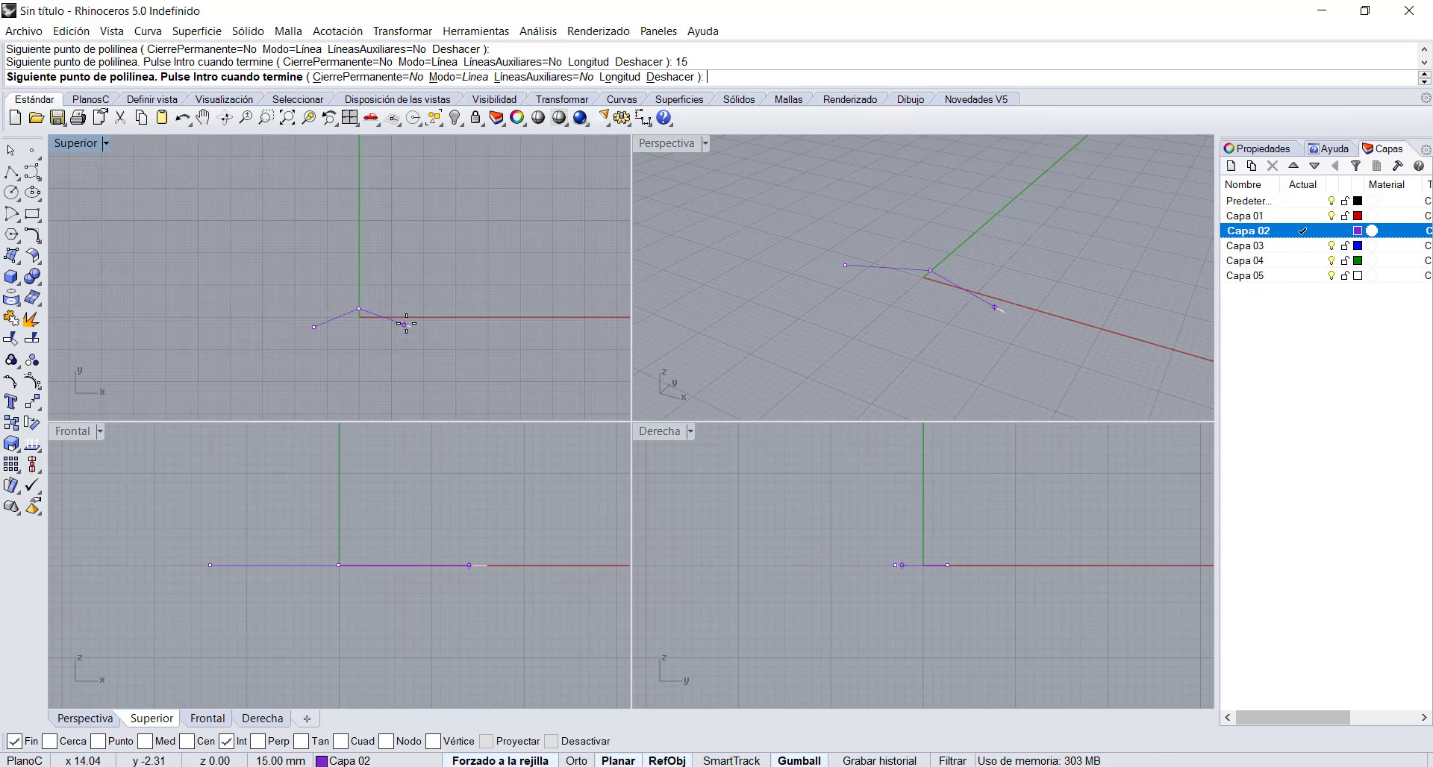
{"action": "left_click", "coordinate": [393, 225]}
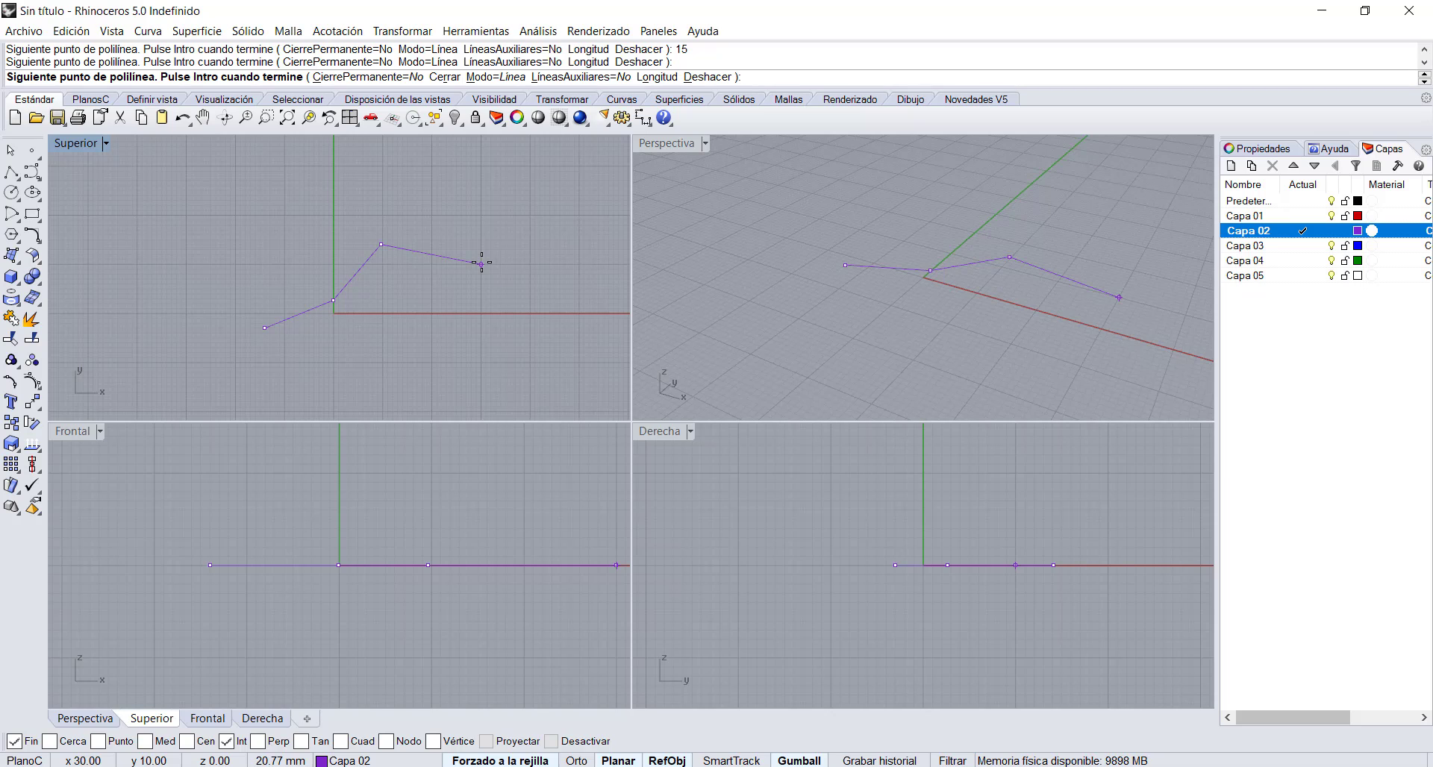
Step: Add a 15 mm polyline segment constrained to a 30° angle with <30
{"action": "type", "text": "15"}
{"action": "key", "text": "Return"}
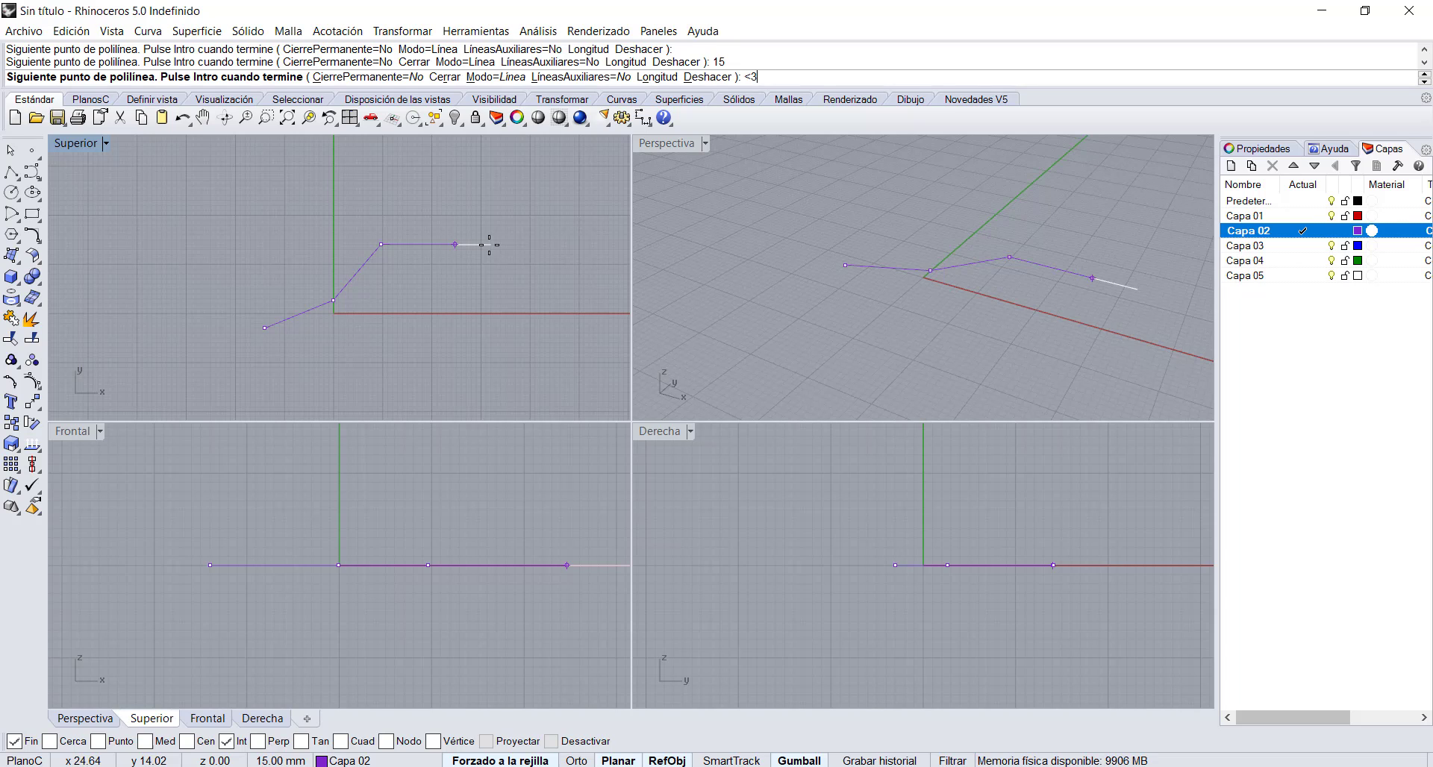
{"action": "key", "text": "Return"}
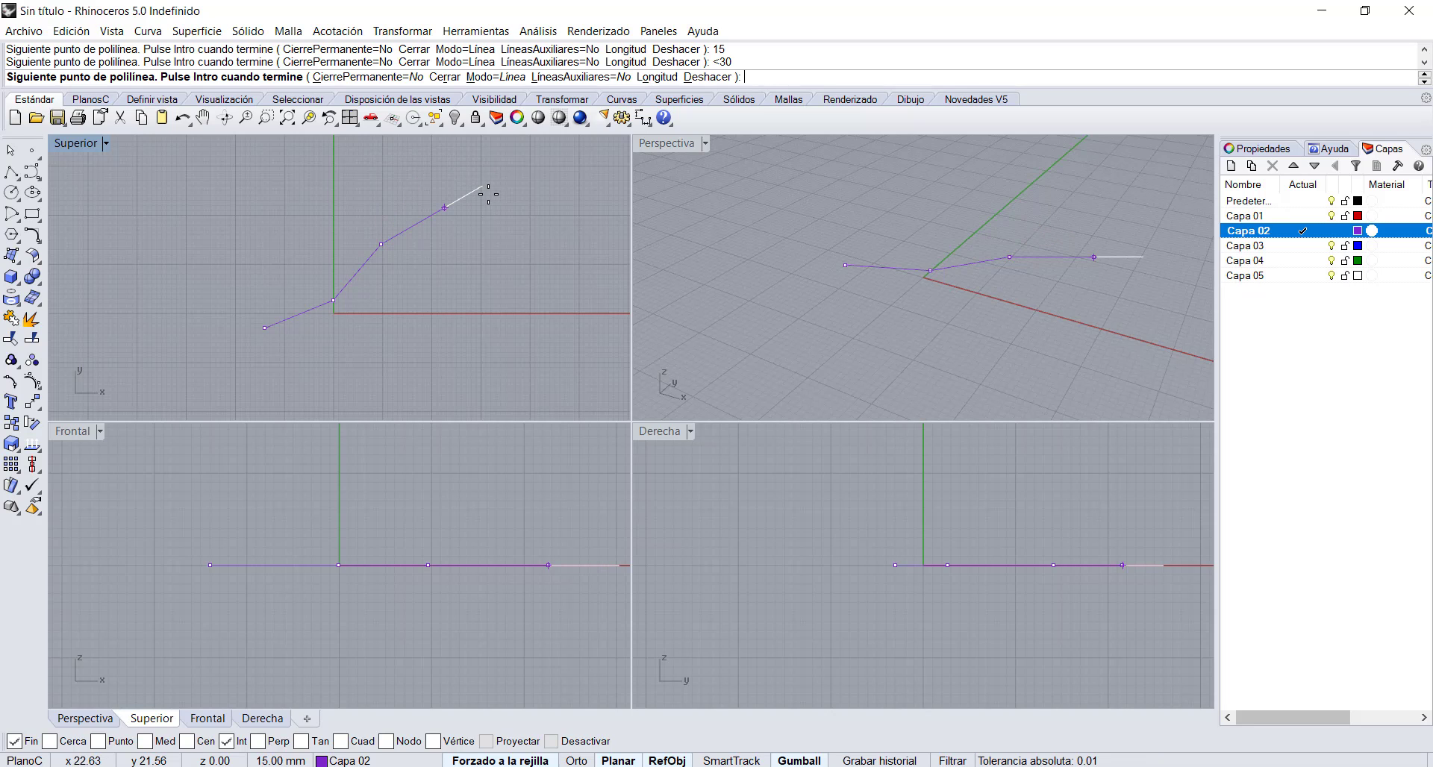
{"action": "key", "text": "Return"}
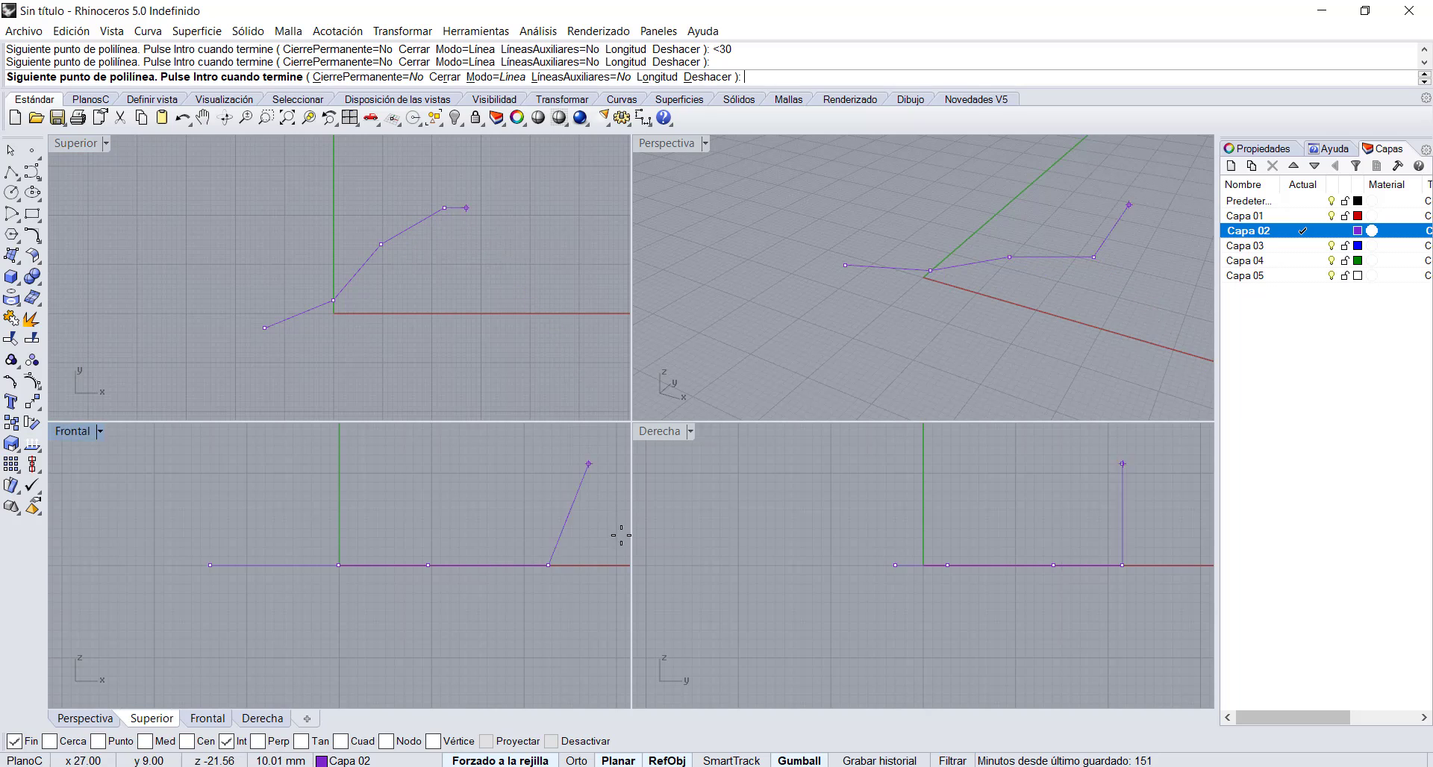
Step: Turn on Orto and continue the polyline with five horizontal and vertical segments in the Superior view
{"action": "left_click", "coordinate": [577, 762]}
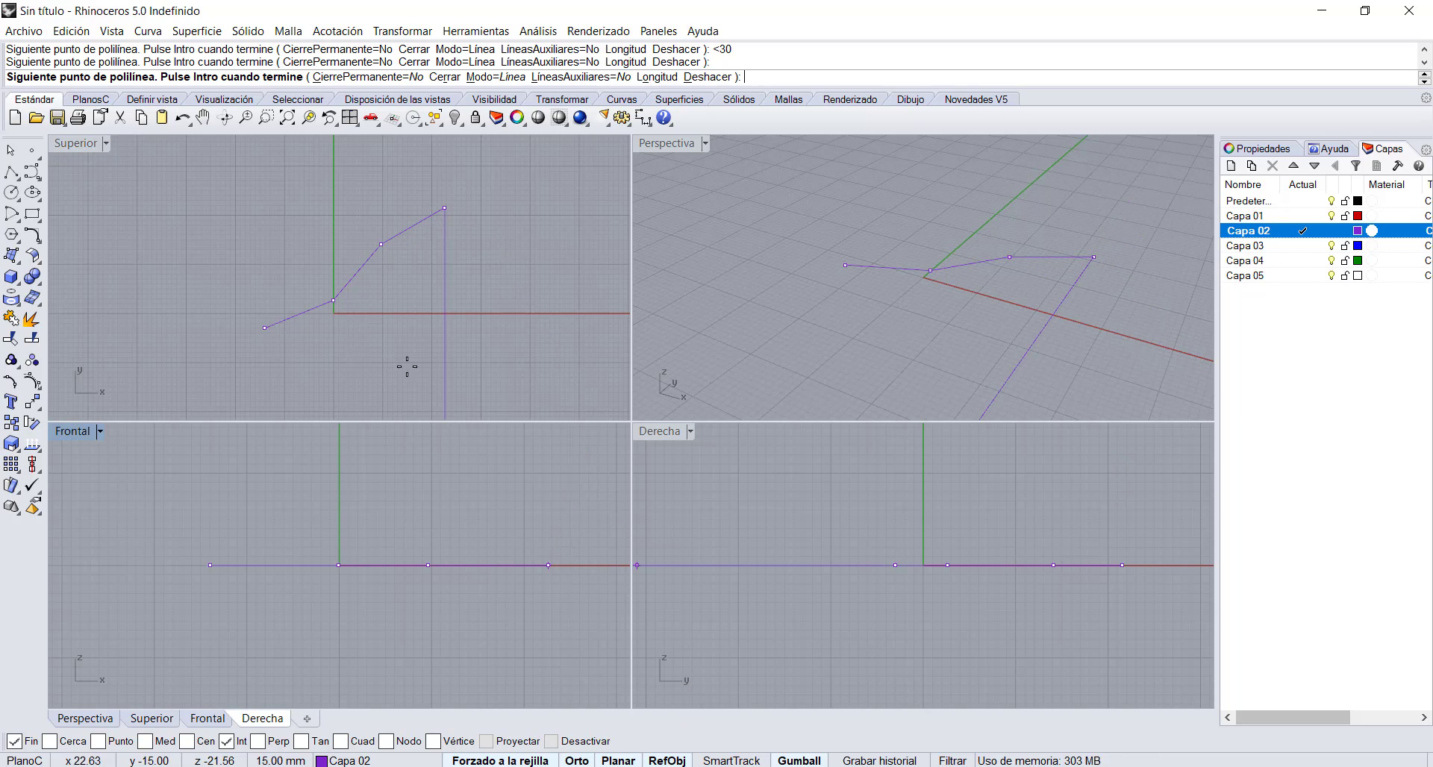
{"action": "left_click", "coordinate": [501, 204]}
{"action": "left_click", "coordinate": [499, 176]}
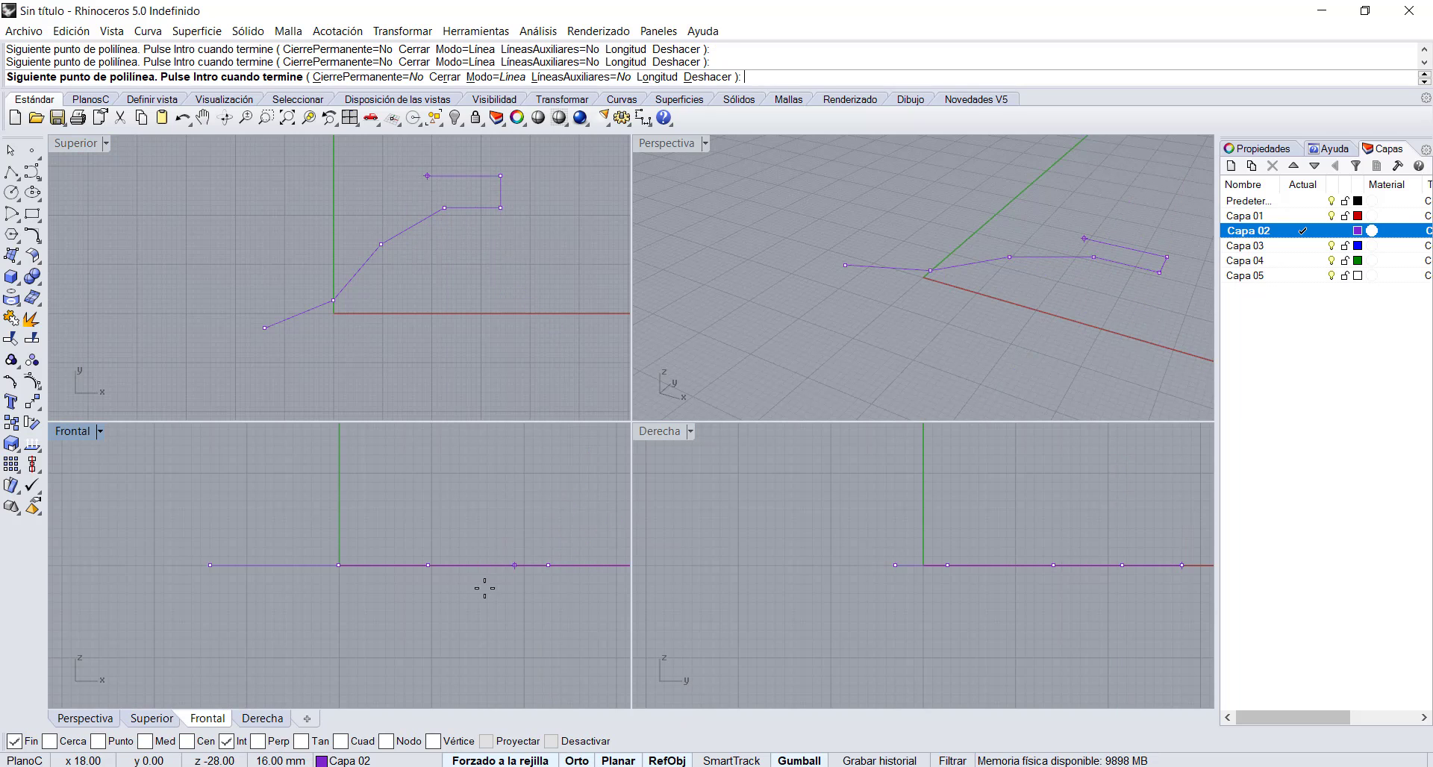
{"action": "scroll", "coordinate": [484, 587], "scroll_direction": "down", "scroll_amount": 3}
{"action": "left_click", "coordinate": [570, 255]}
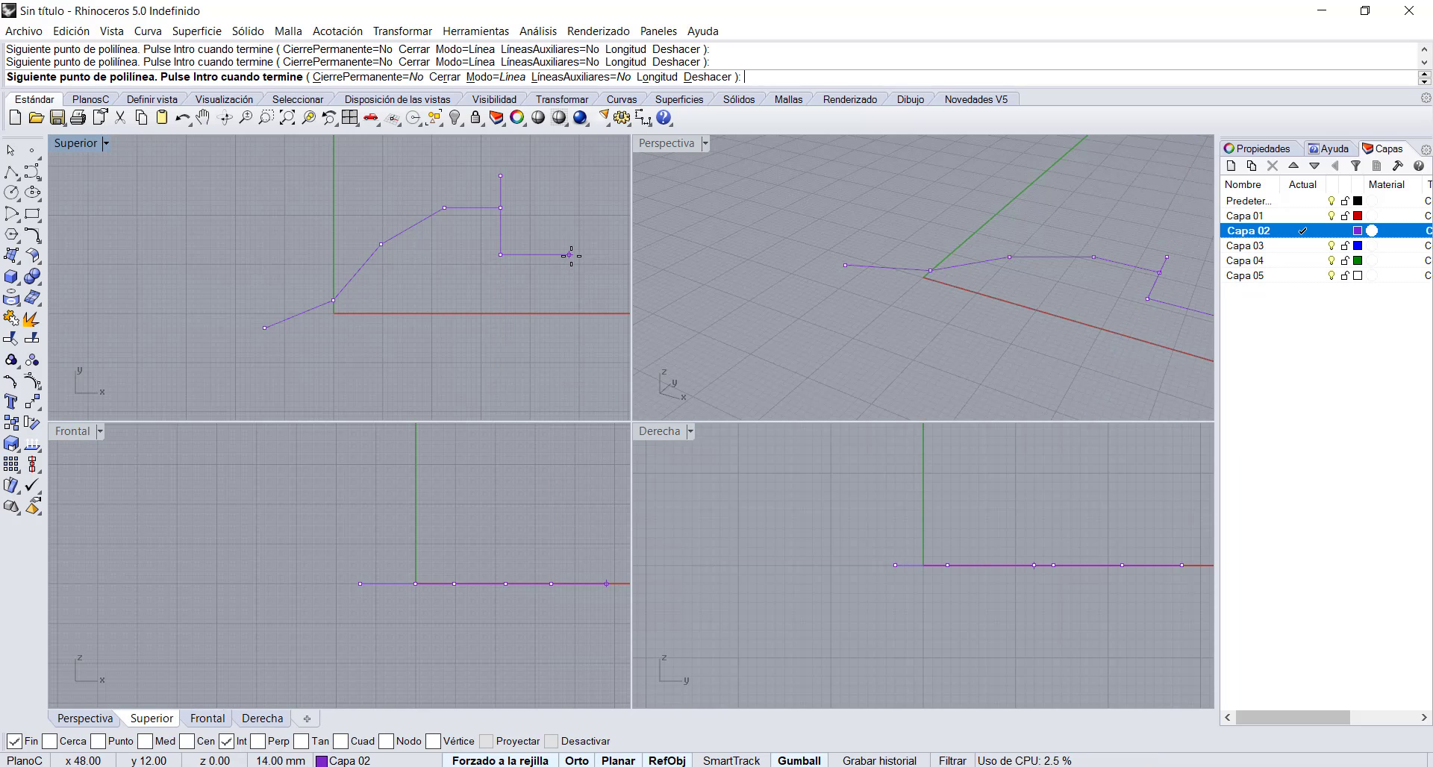
{"action": "left_click", "coordinate": [583, 255]}
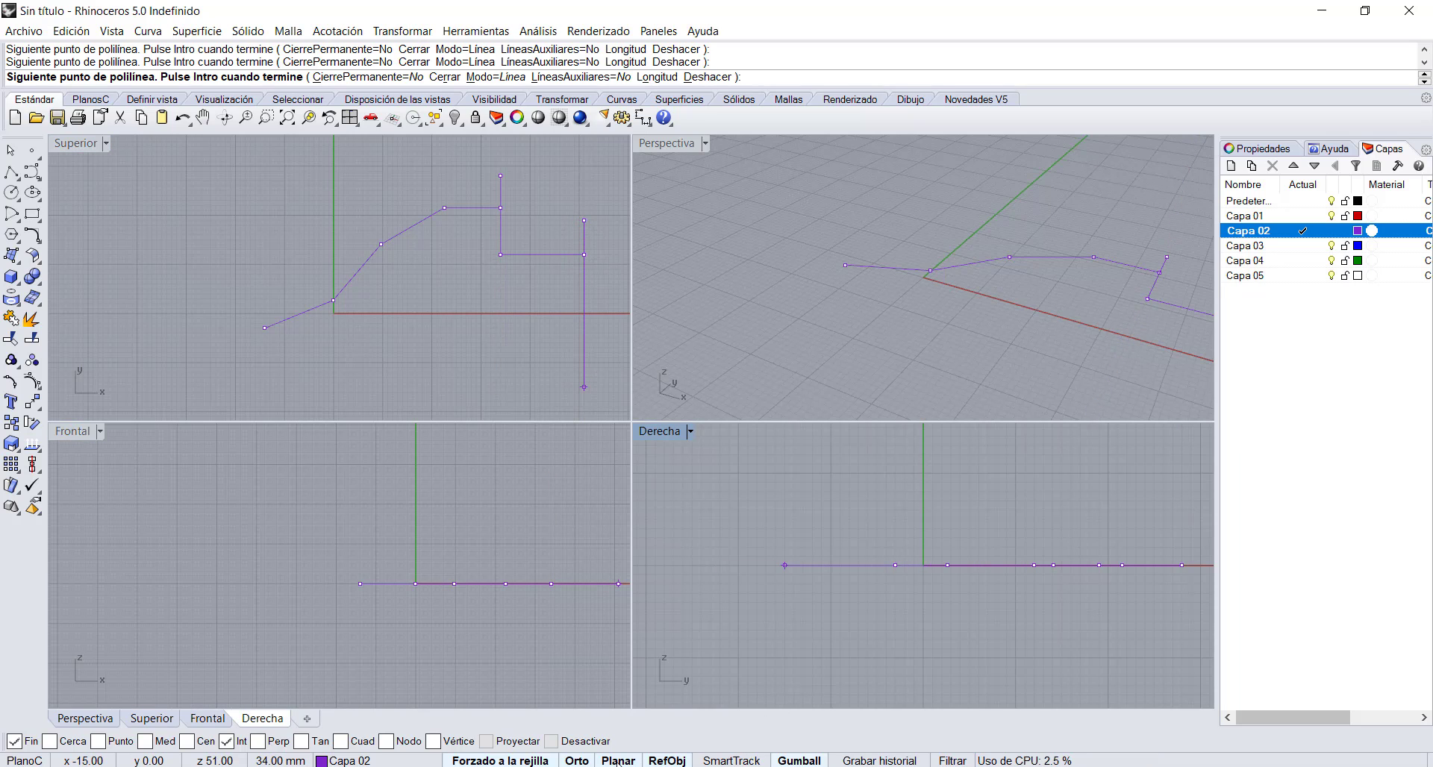
Step: Turn off Orto and continue the polyline with five freely angled segments above the horizontal axis in the Derecha view
{"action": "left_click", "coordinate": [582, 760]}
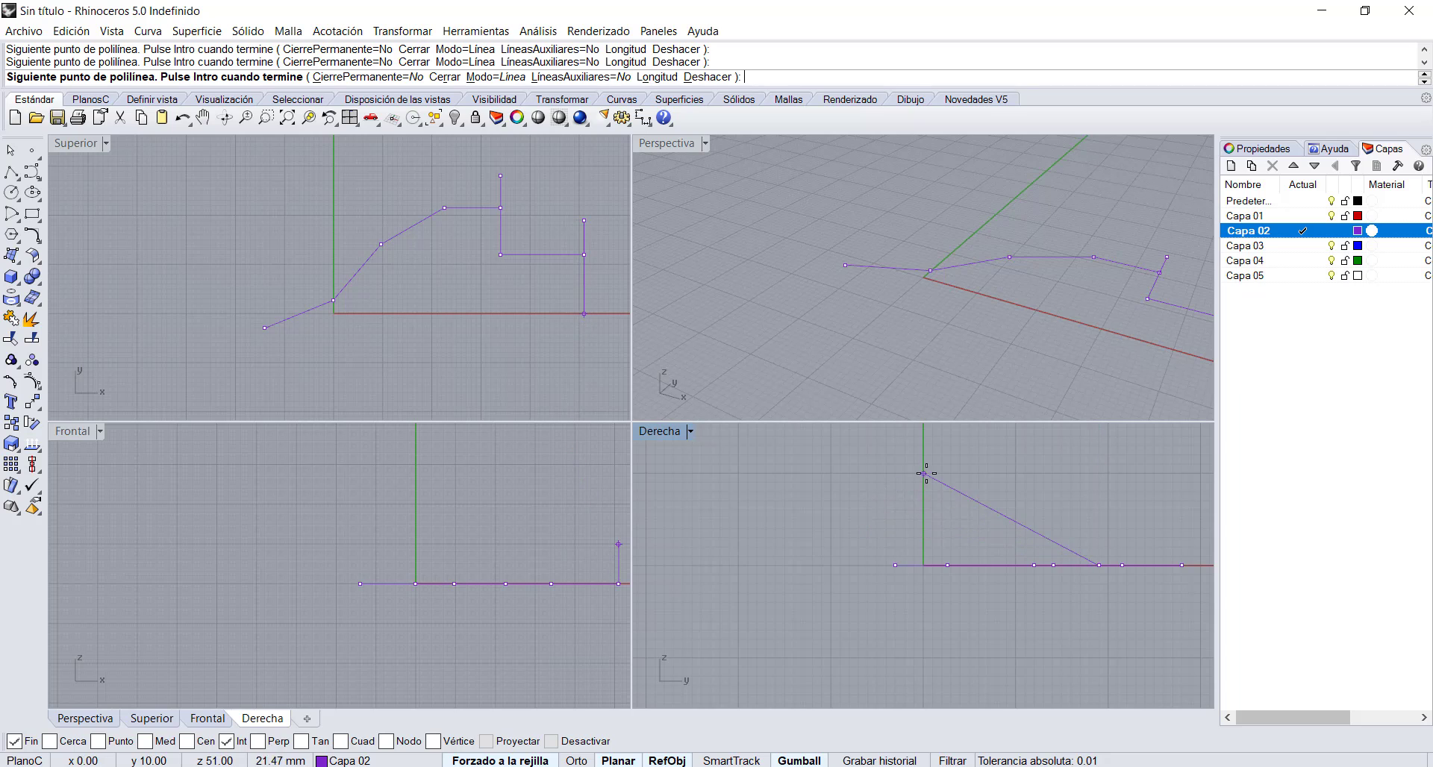
{"action": "left_click", "coordinate": [877, 519]}
{"action": "left_click", "coordinate": [867, 473]}
{"action": "left_click", "coordinate": [820, 455]}
{"action": "left_click", "coordinate": [784, 510]}
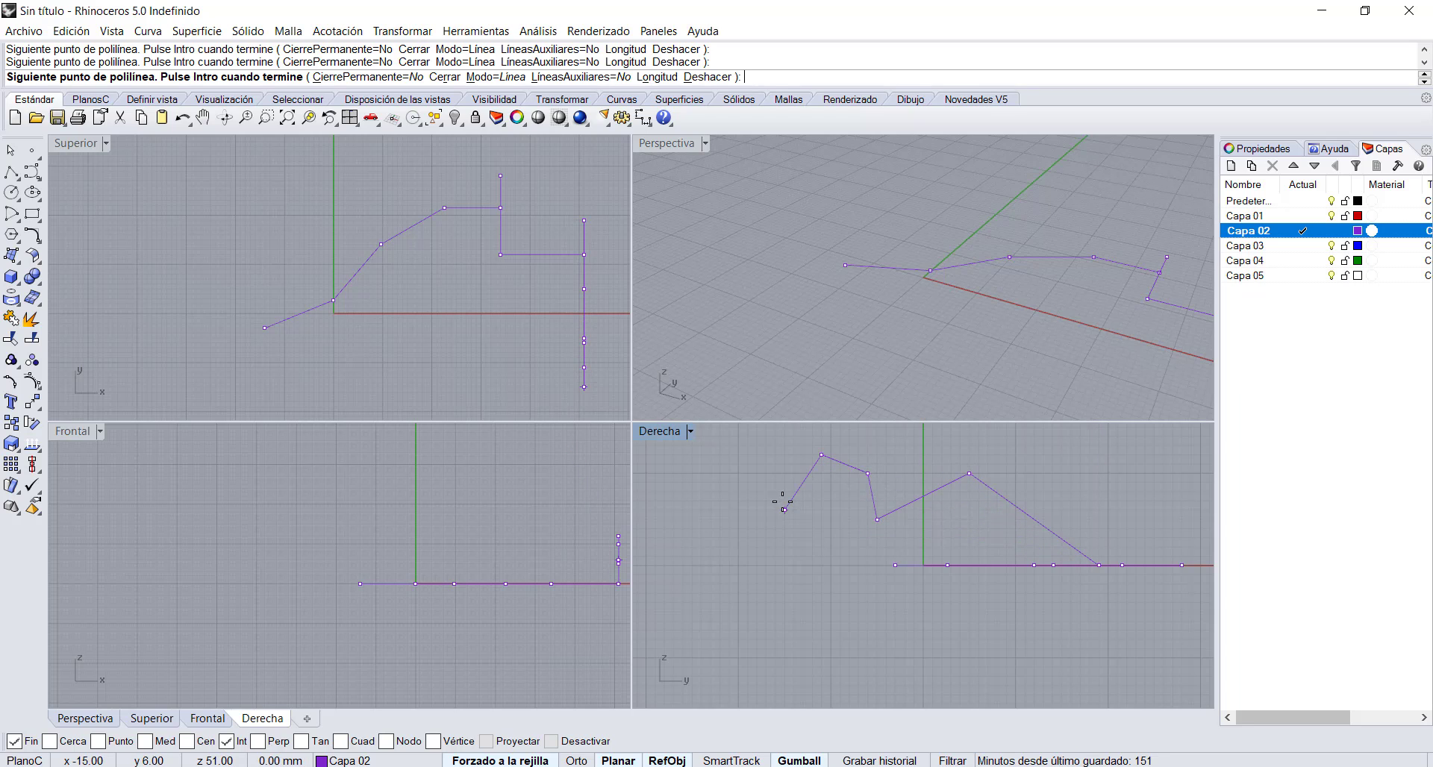
Step: Continue the polyline with five zigzag segments above the horizontal axis in the Frontal view
{"action": "left_click", "coordinate": [508, 478]}
{"action": "left_click", "coordinate": [464, 519]}
{"action": "left_click", "coordinate": [411, 476]}
{"action": "left_click", "coordinate": [368, 515]}
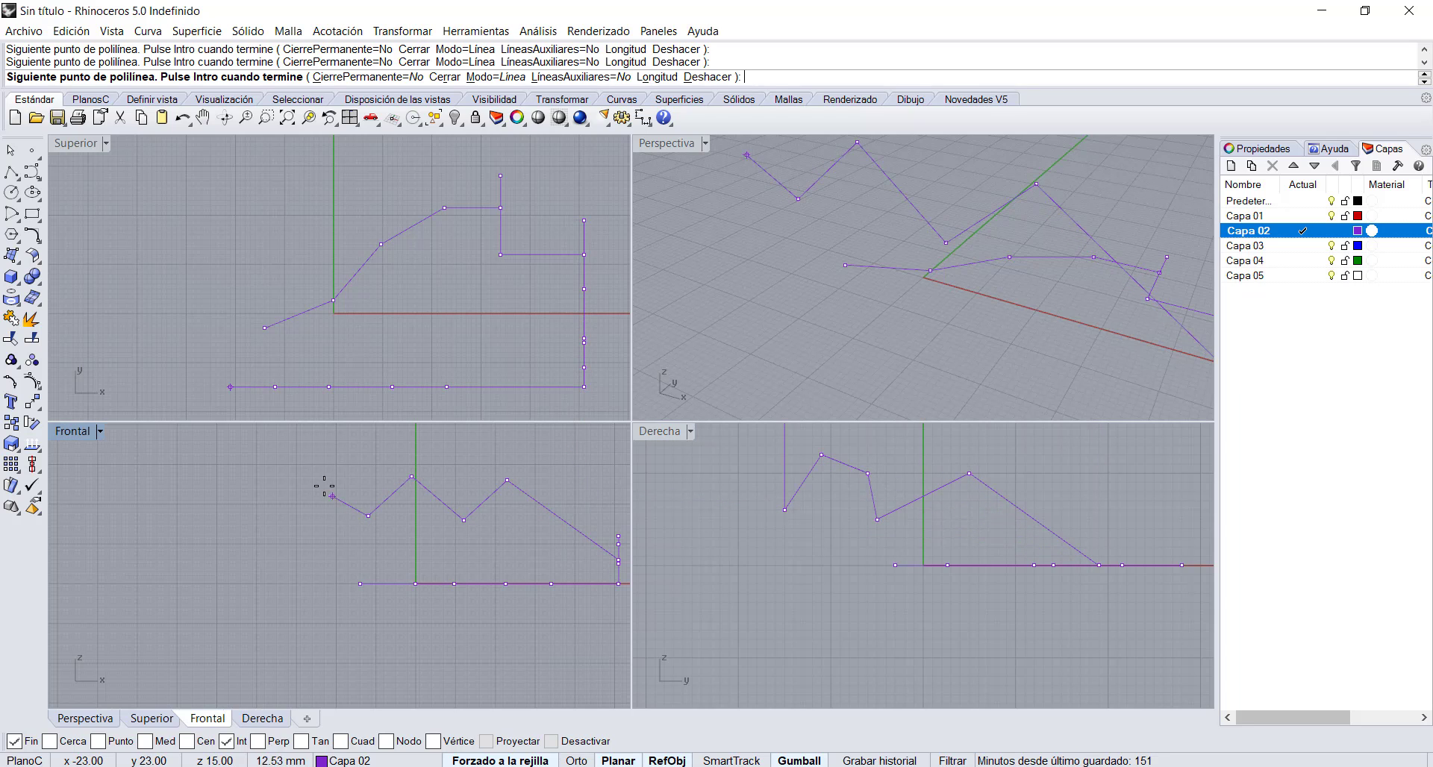
{"action": "left_click", "coordinate": [324, 488]}
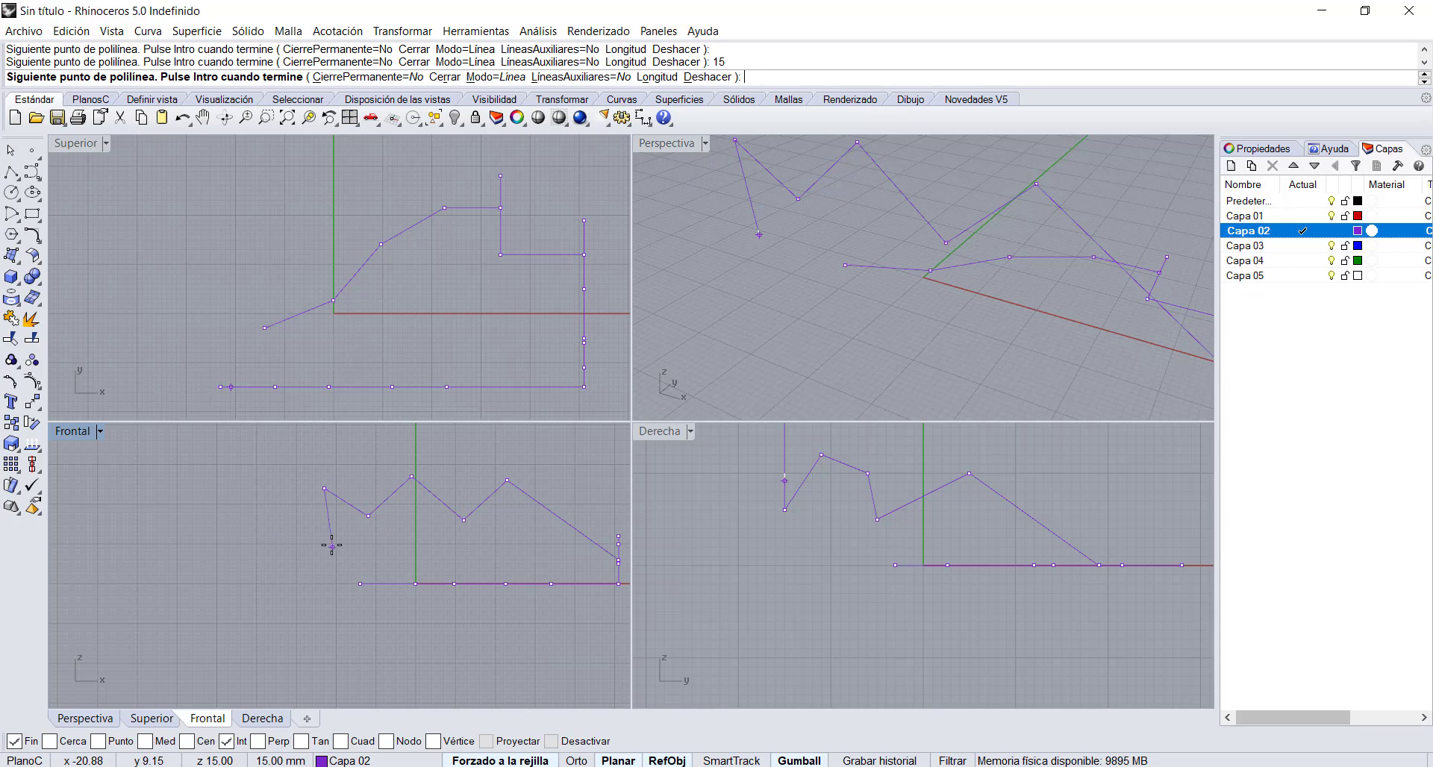
Step: Add two 15 mm segments in the Frontal view, constraining the second with <30, and finish the polyline
{"action": "key", "text": "Return"}
{"action": "left_click", "coordinate": [232, 504]}
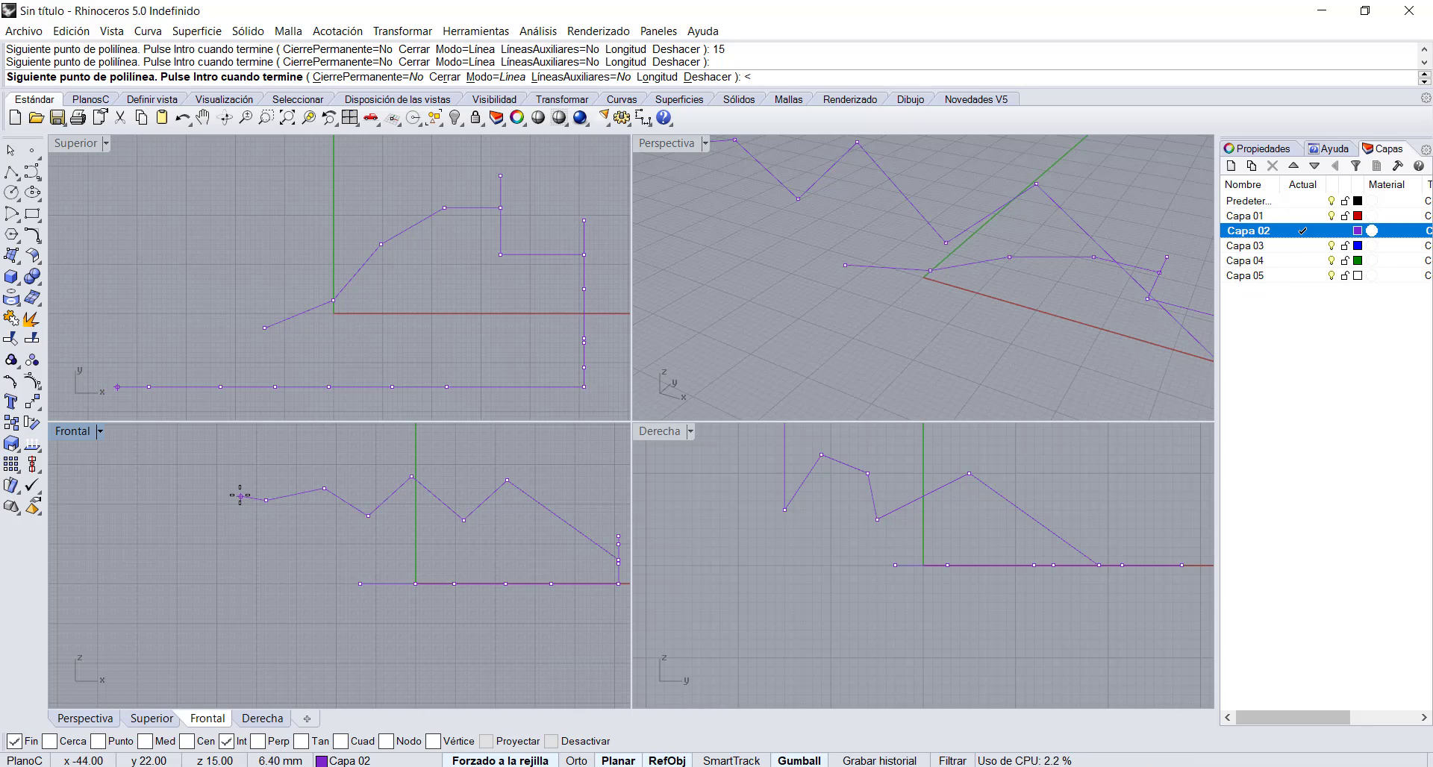
{"action": "key", "text": "Return"}
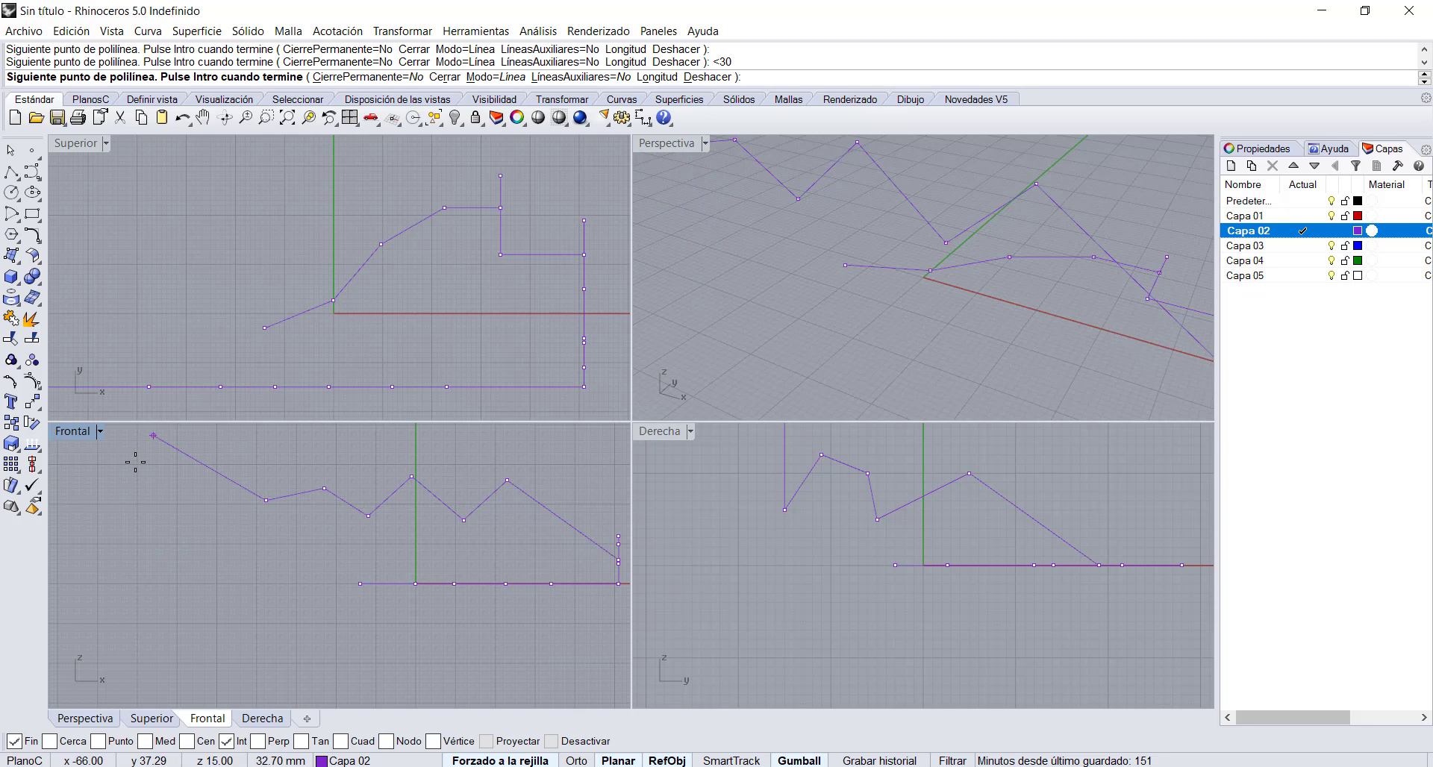
{"action": "key", "text": "Return"}
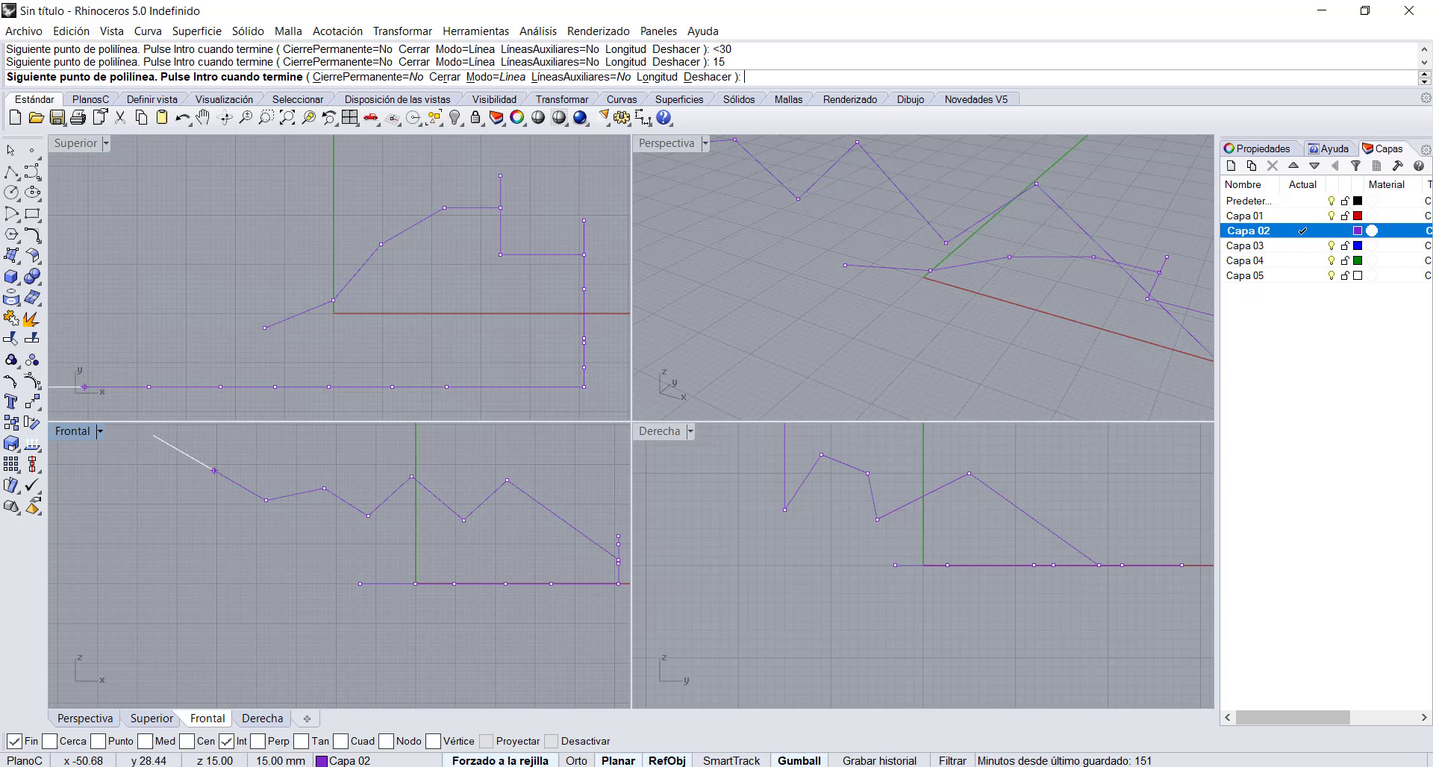
{"action": "left_click", "coordinate": [144, 534]}
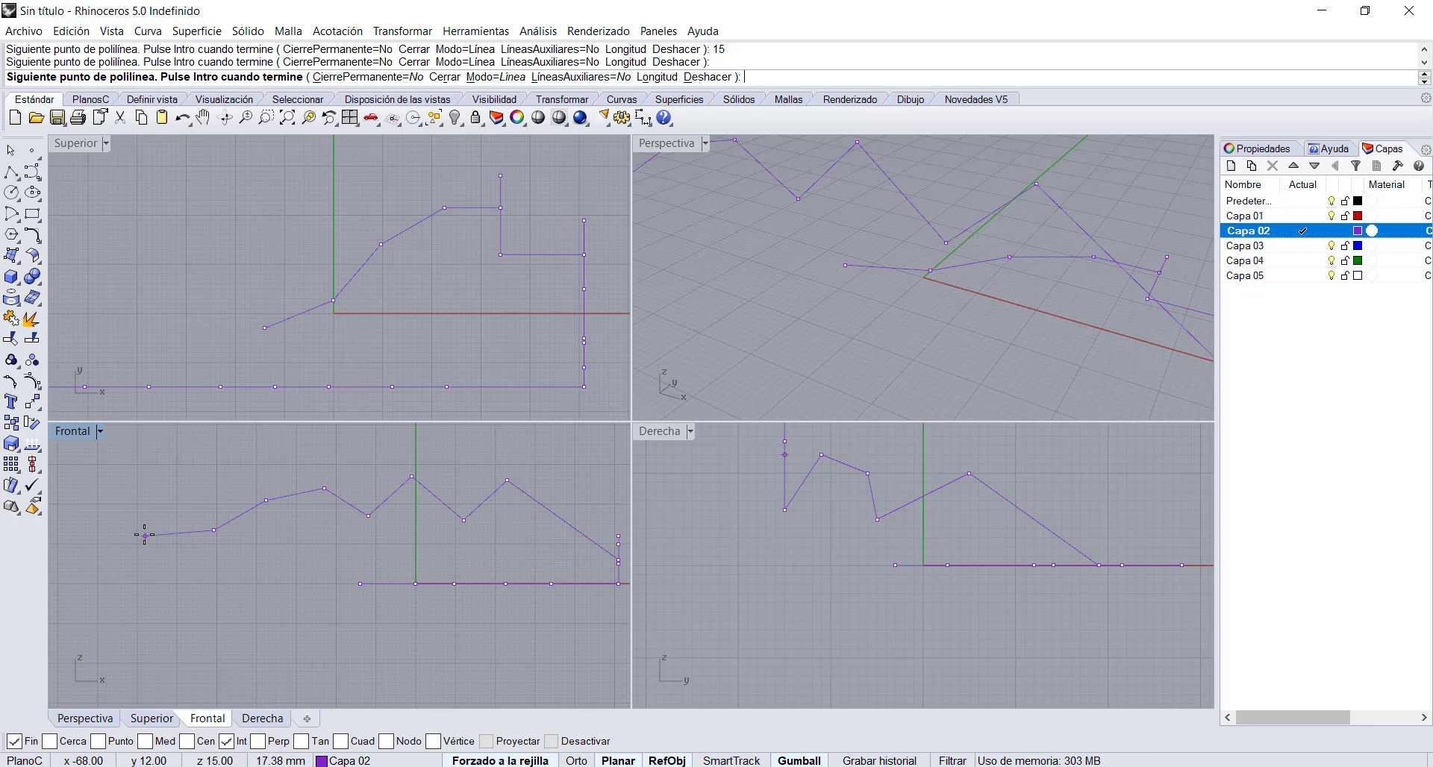
{"action": "key", "text": "Return"}
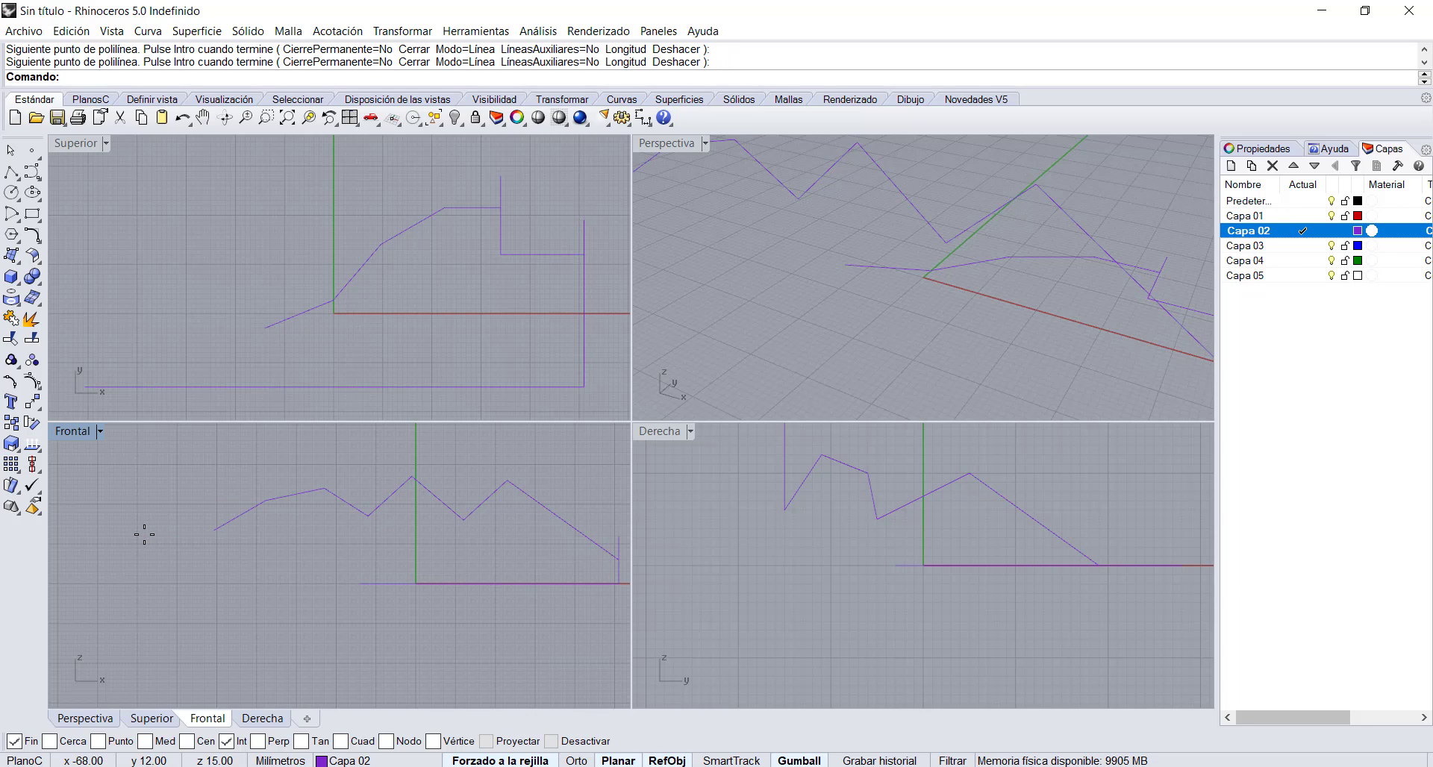